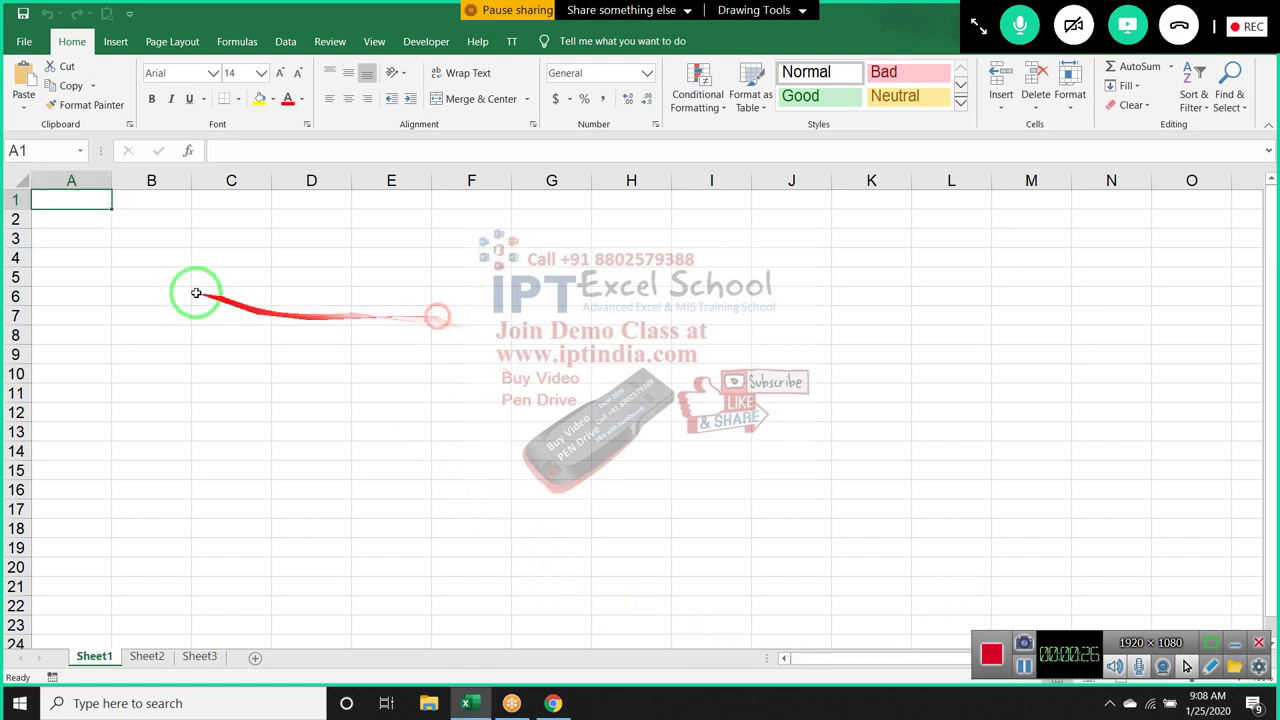
Enter the letter A in cell B2
{"action": "left_click", "coordinate": [147, 235]}
{"action": "key", "text": "Up"}
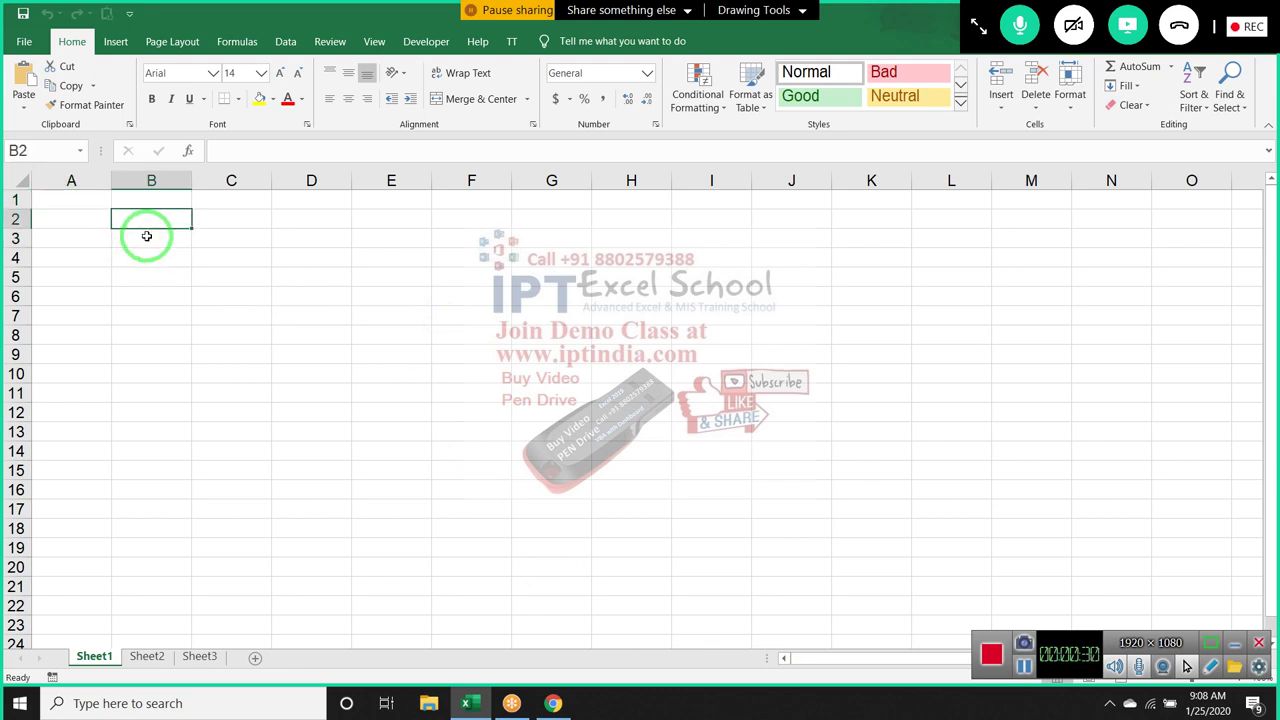
{"action": "type", "text": "A"}
{"action": "key", "text": "Right"}
Enter =CODE(B2) in C2 to show the character code 65
{"action": "type", "text": "="}
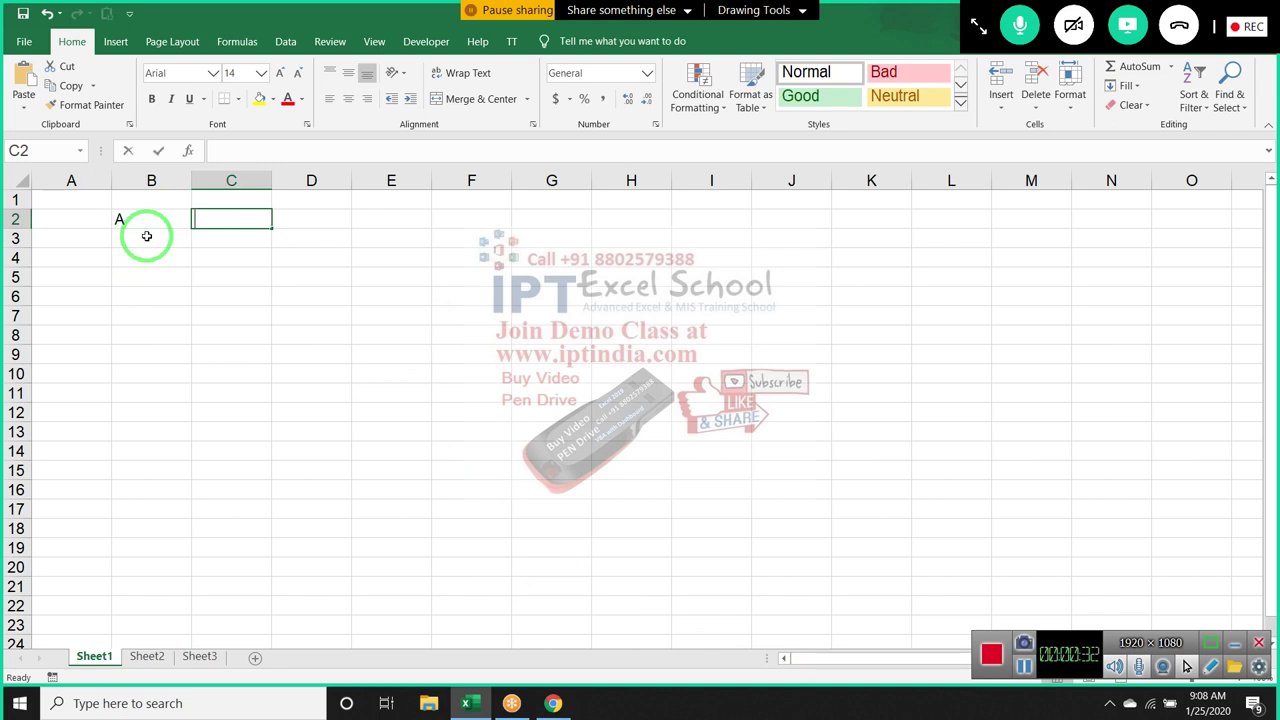
{"action": "type", "text": "c"}
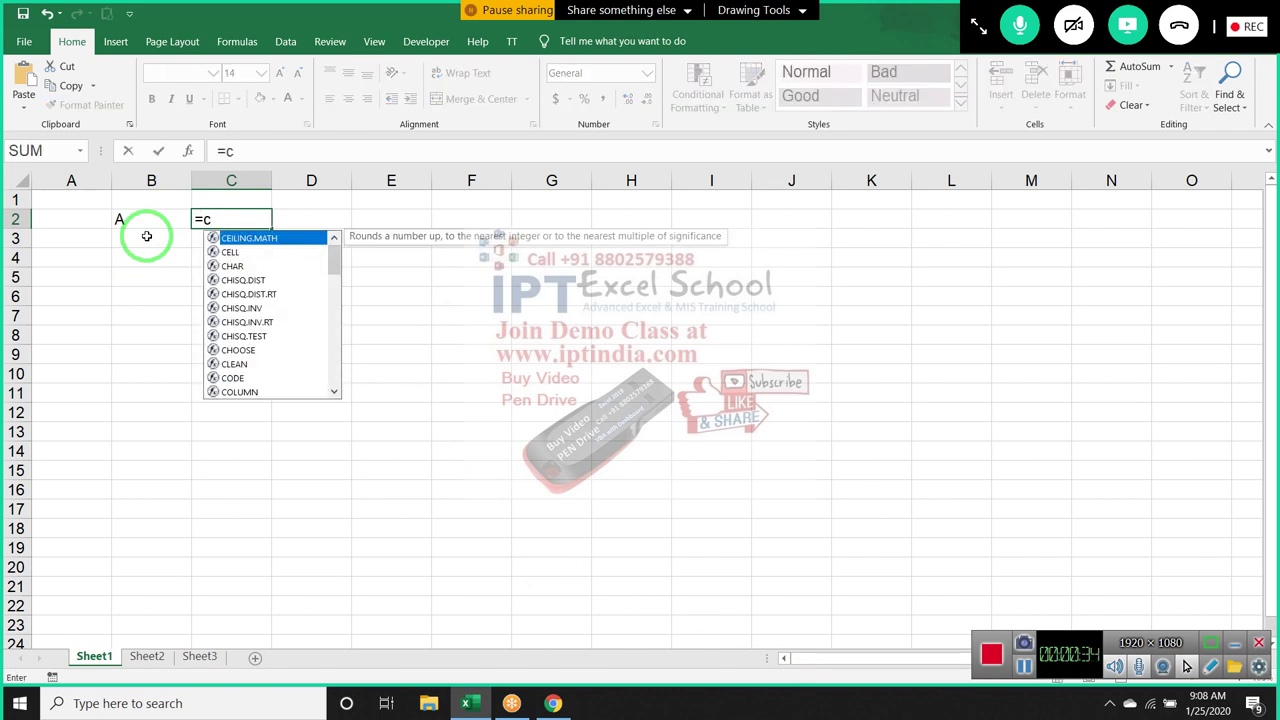
{"action": "type", "text": "o"}
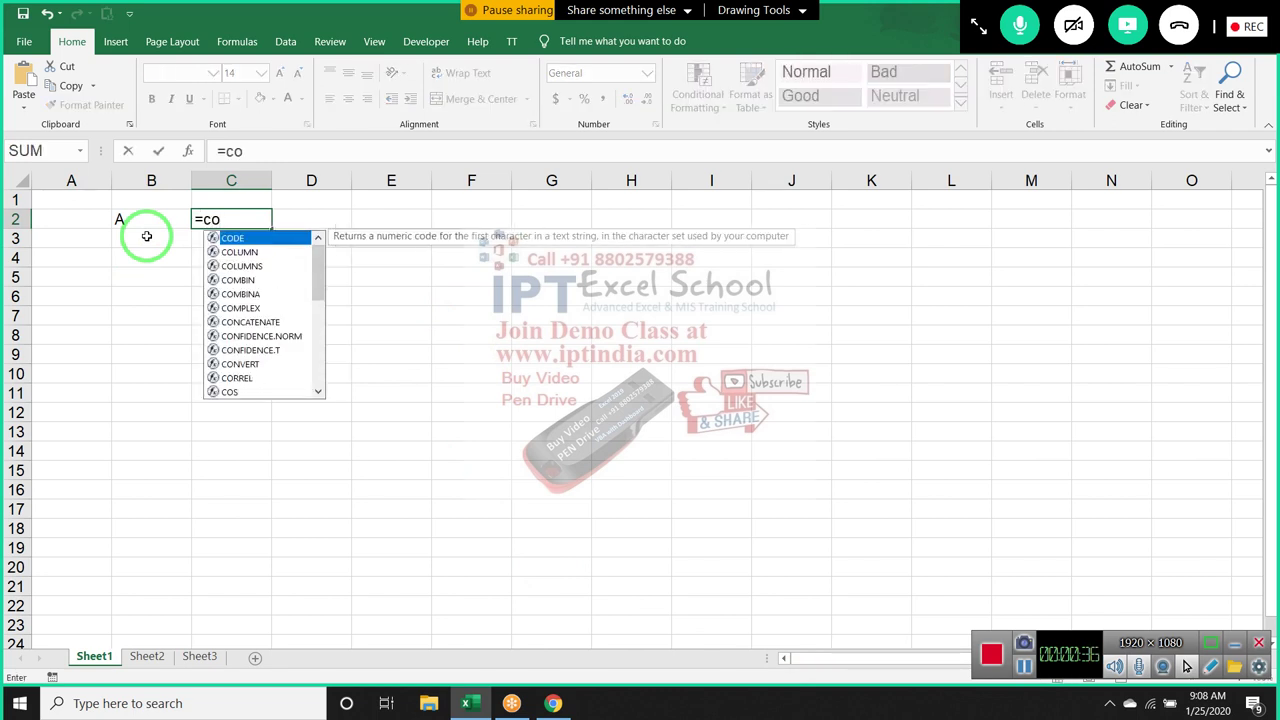
{"action": "key", "text": "Tab"}
{"action": "key", "text": "Left"}
{"action": "key", "text": "Return"}
{"action": "left_click", "coordinate": [146, 236]}
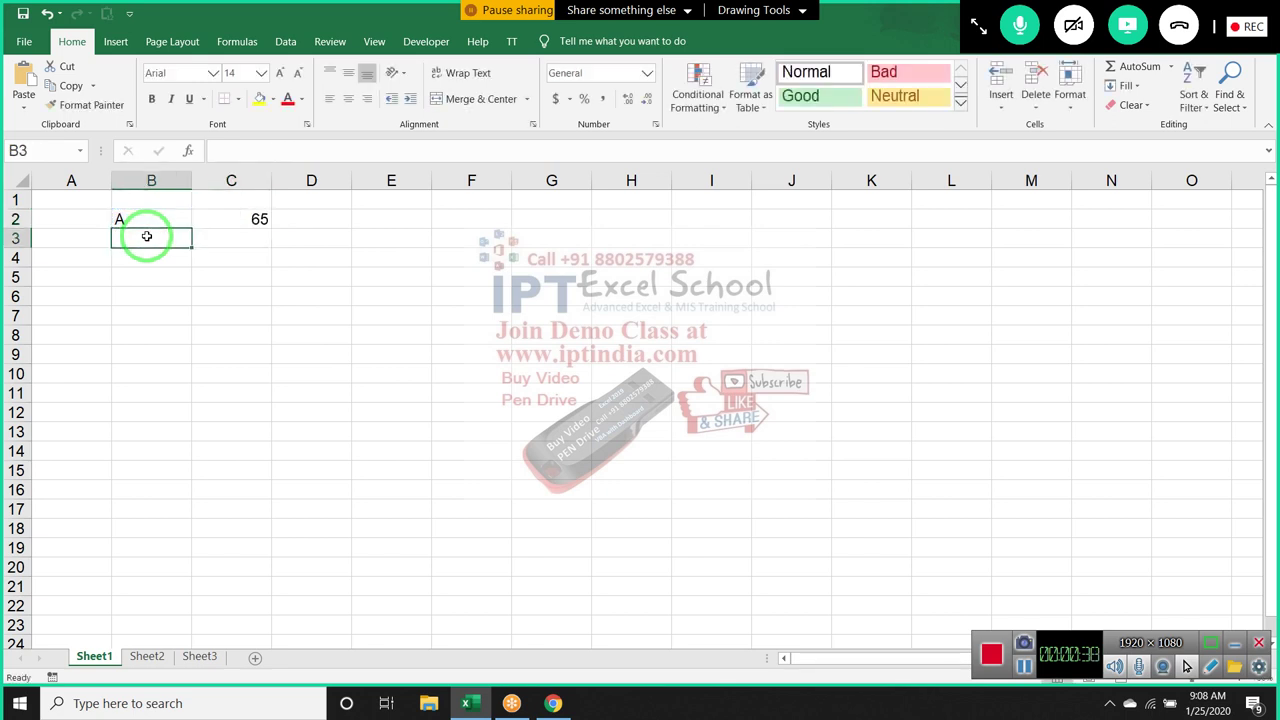
{"action": "key", "text": "Up"}
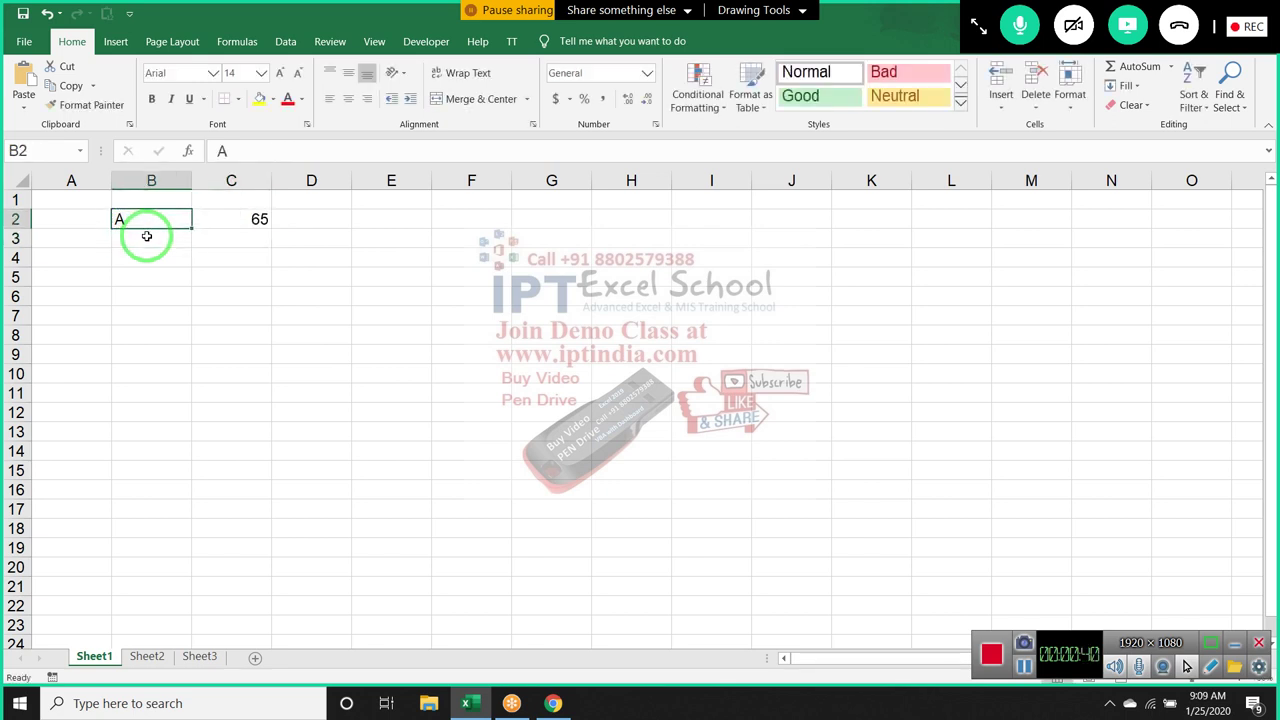
Test lowercase a in B2, which gives code 97, then restore uppercase A
{"action": "type", "text": "a"}
{"action": "key", "text": "Return"}
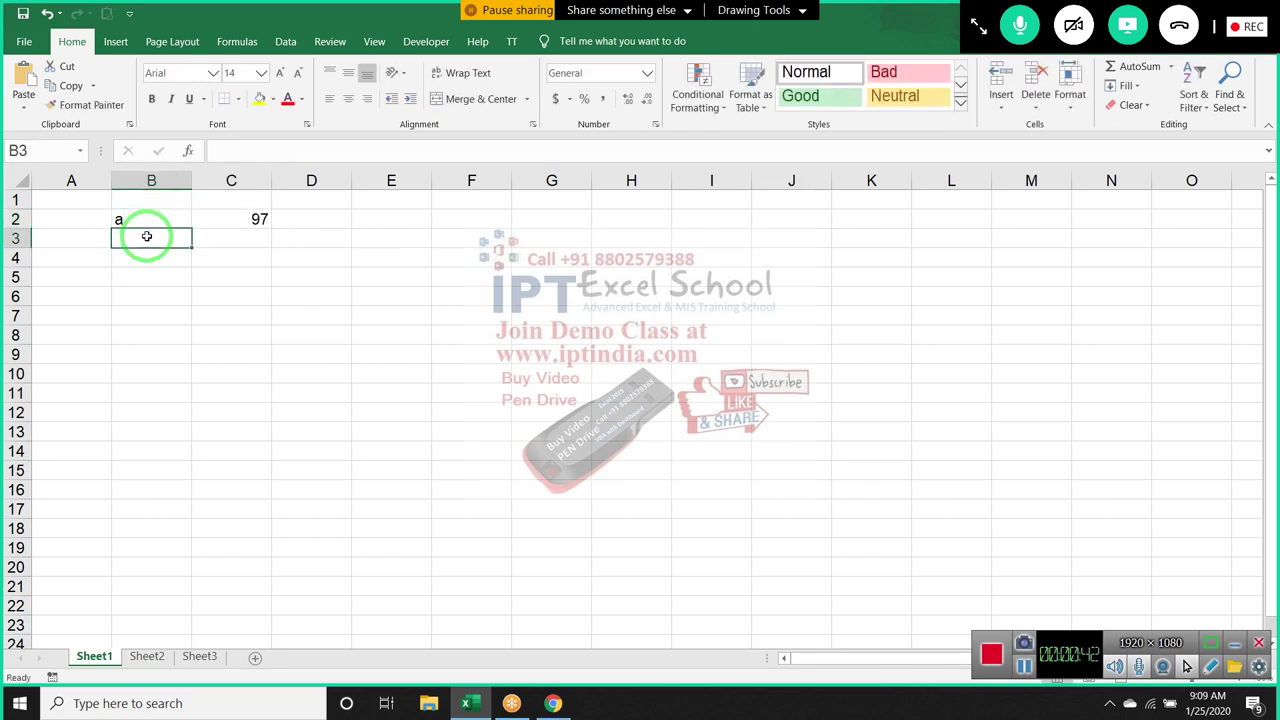
{"action": "key", "text": "Up"}
{"action": "type", "text": "A"}
{"action": "key", "text": "Return"}
{"action": "key", "text": "Up"}
{"action": "key", "text": "Right"}
{"action": "key", "text": "Right"}
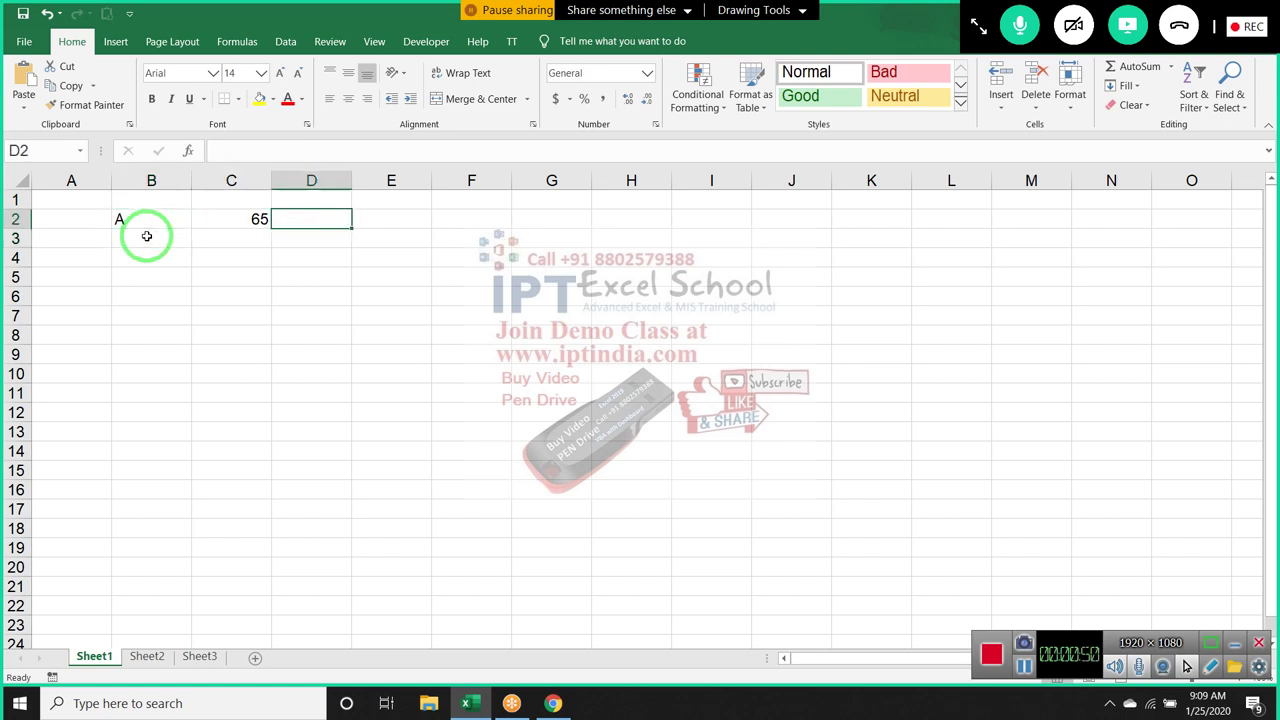
Enter =CHAR(C2) in D2 to turn code 65 back into the letter A
{"action": "type", "text": "=ch"}
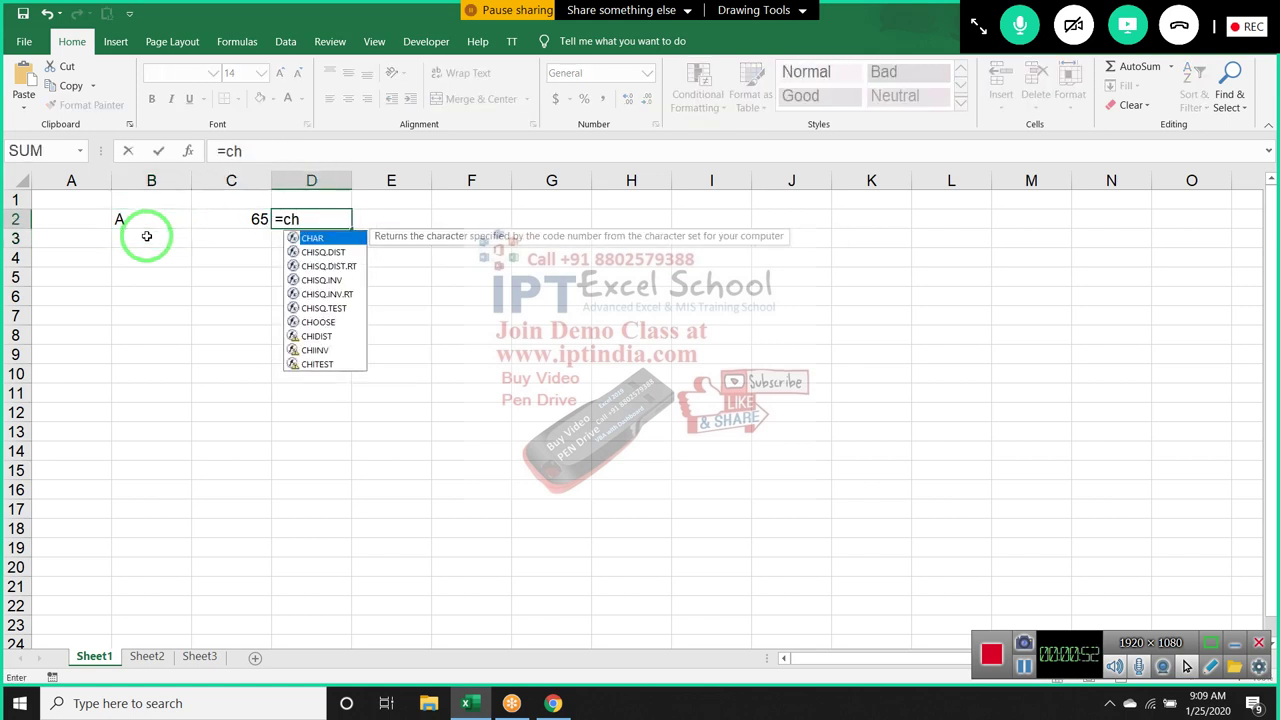
{"action": "key", "text": "Tab"}
{"action": "key", "text": "Left"}
{"action": "key", "text": "Return"}
{"action": "key", "text": "Up"}
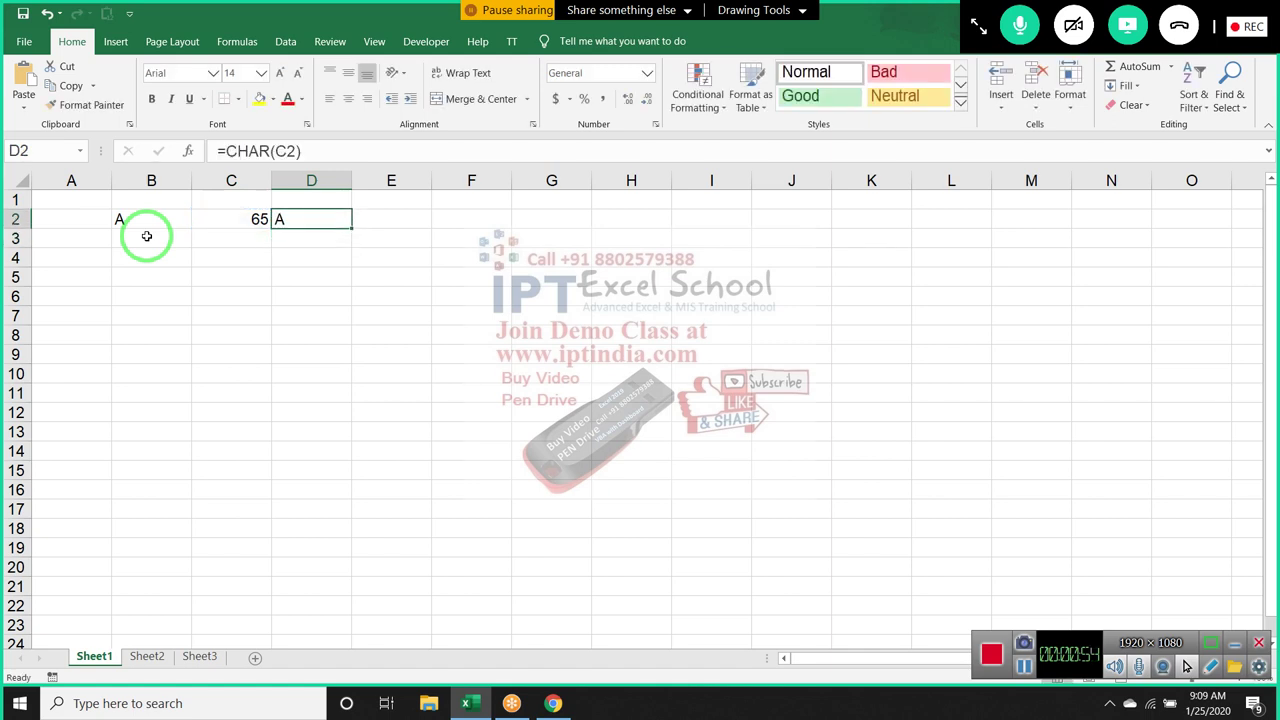
Review the CODE and CHAR formulas across B2:D2, then select cell B5
{"action": "key", "text": "Left"}
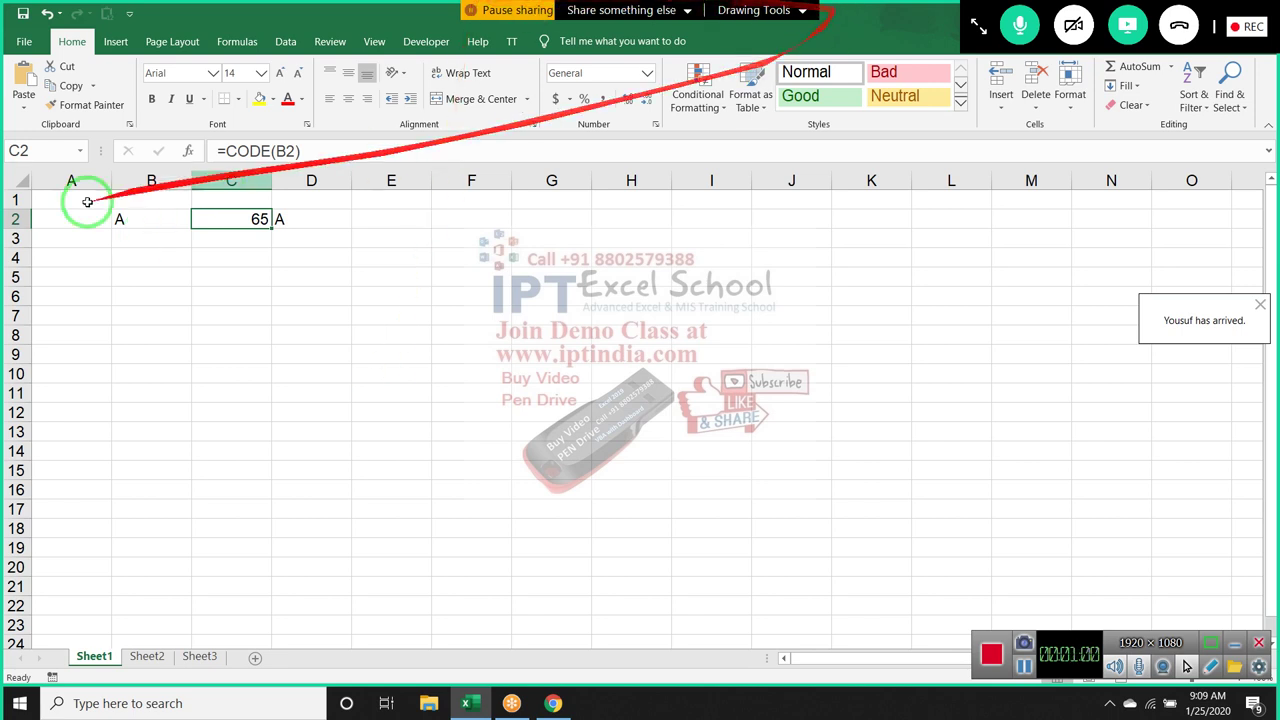
{"action": "left_click", "coordinate": [298, 223]}
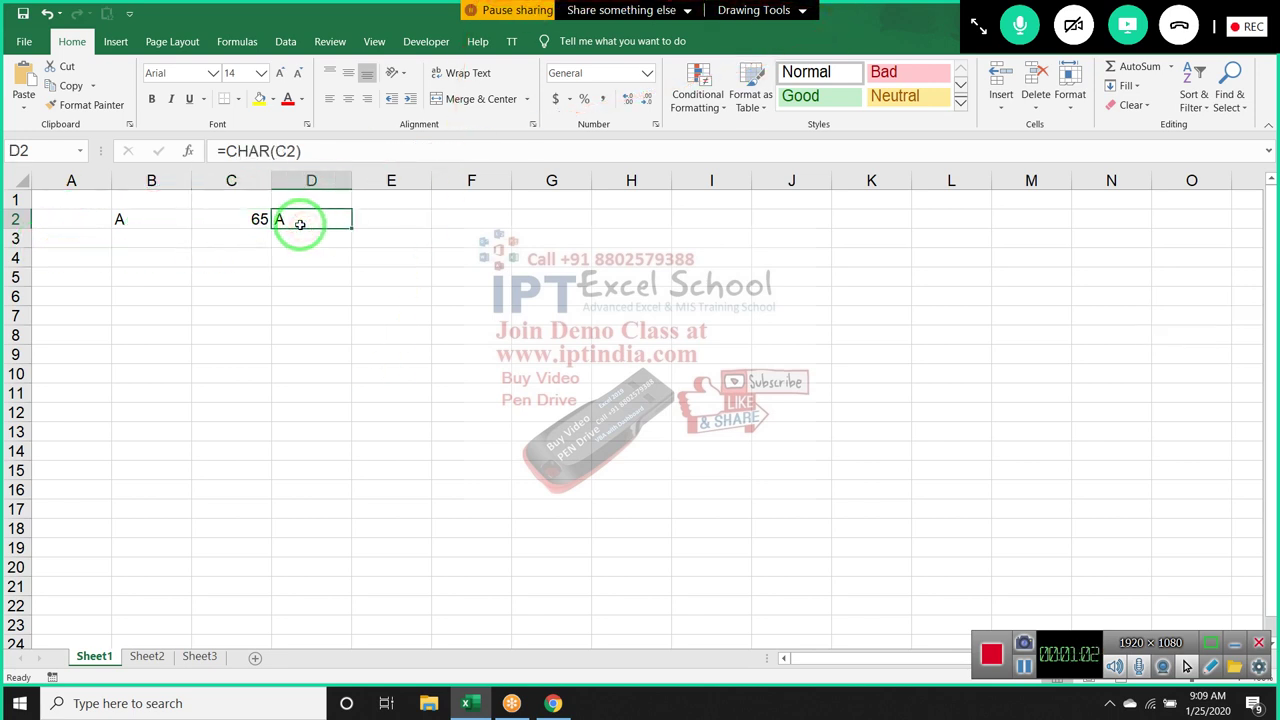
{"action": "left_click_drag", "start_coordinate": [143, 220], "coordinate": [314, 218]}
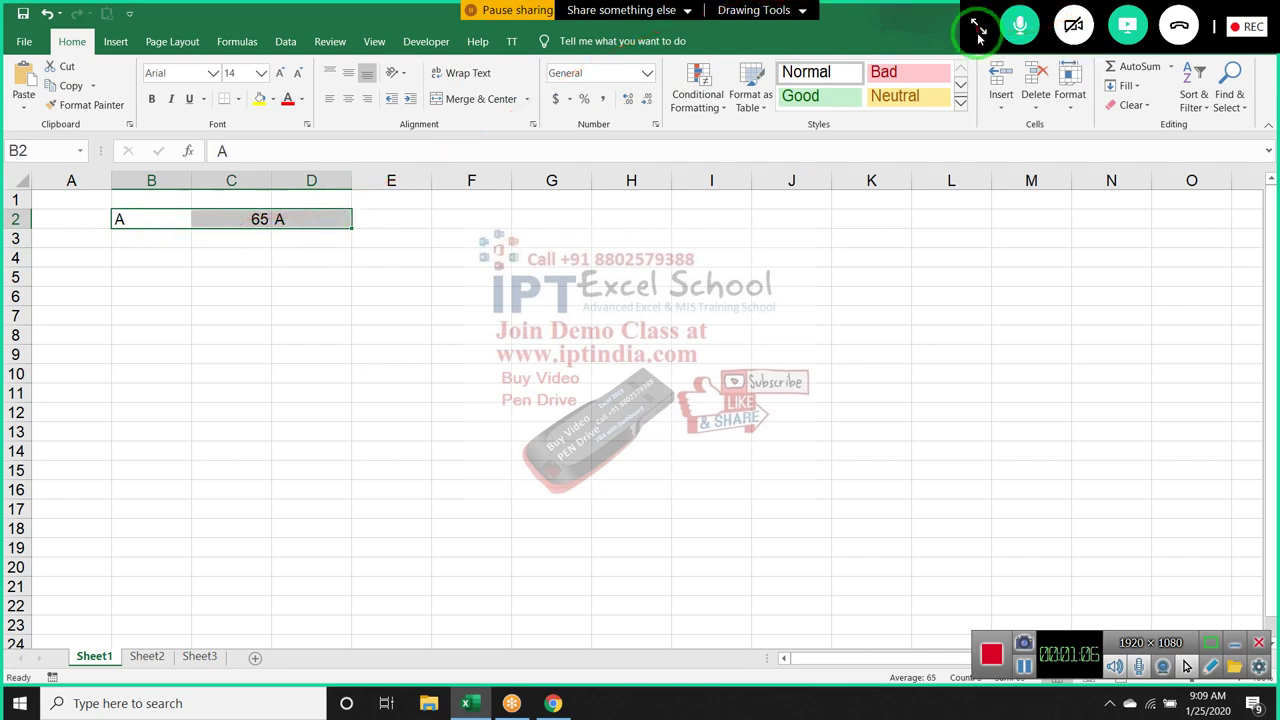
{"action": "left_click", "coordinate": [147, 330]}
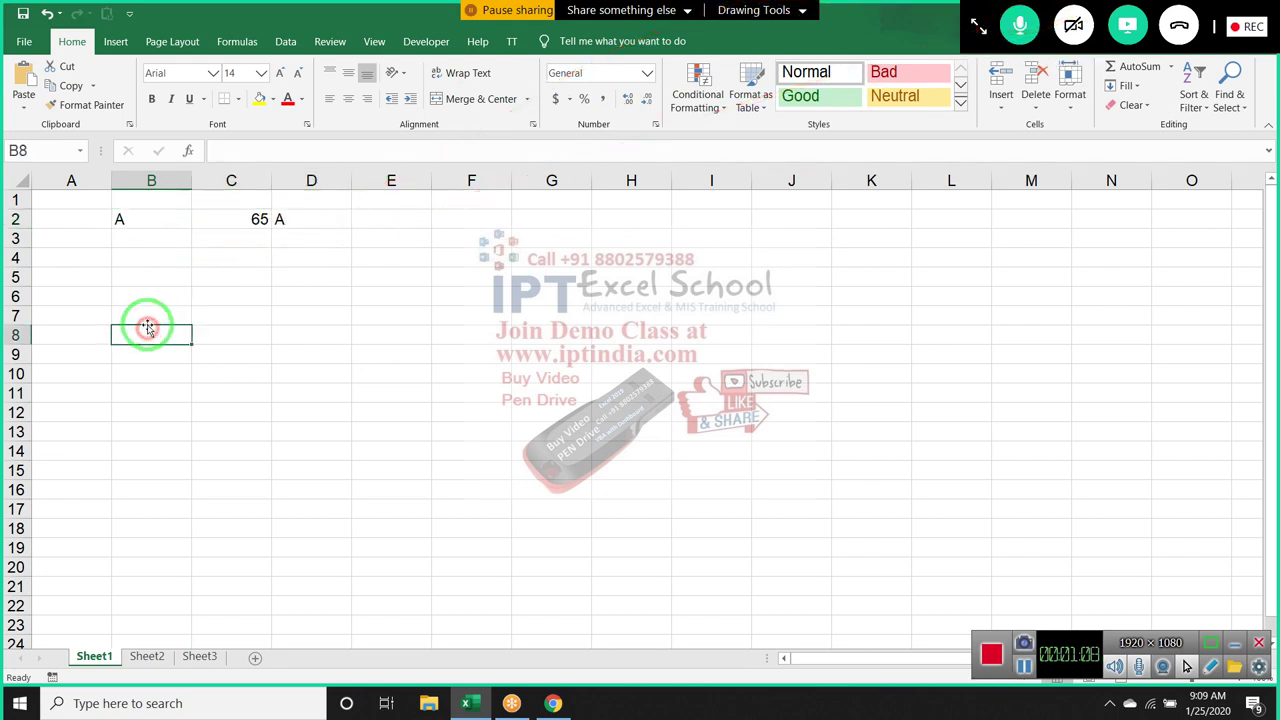
{"action": "left_click", "coordinate": [140, 279]}
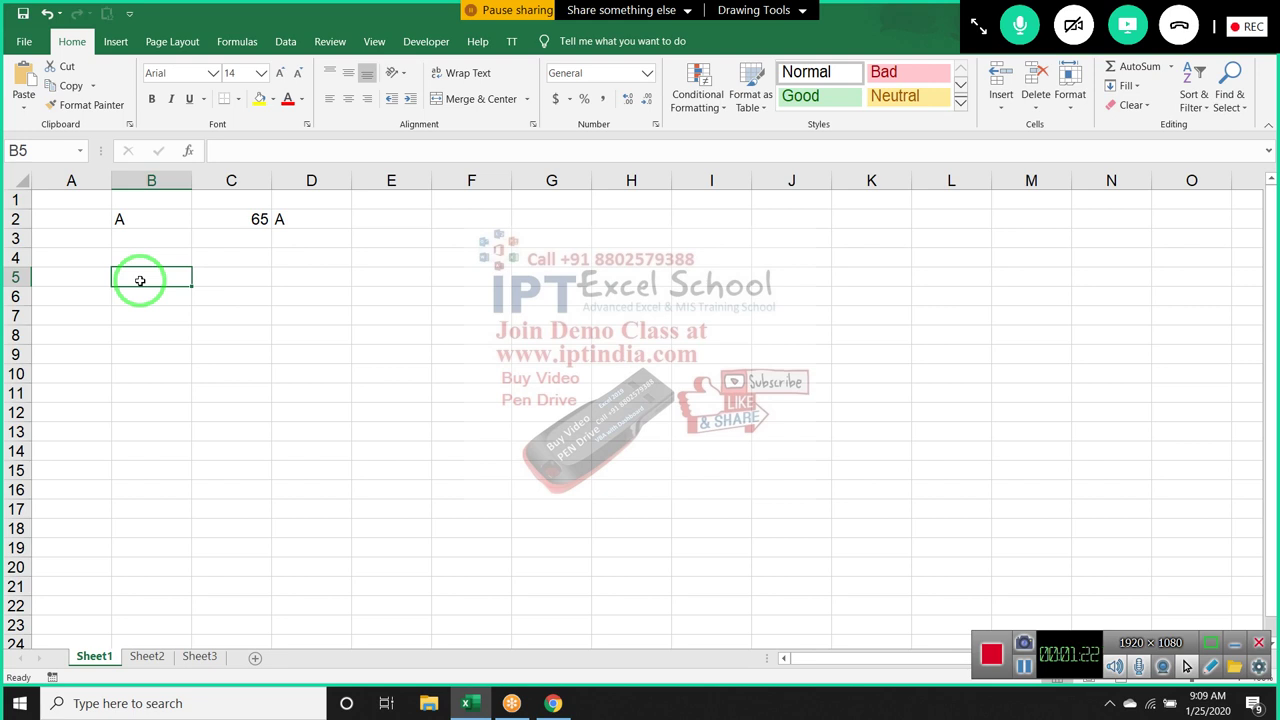
Enter a sample full name with a double space between the parts in B5
{"action": "type", "text": "Suj"}
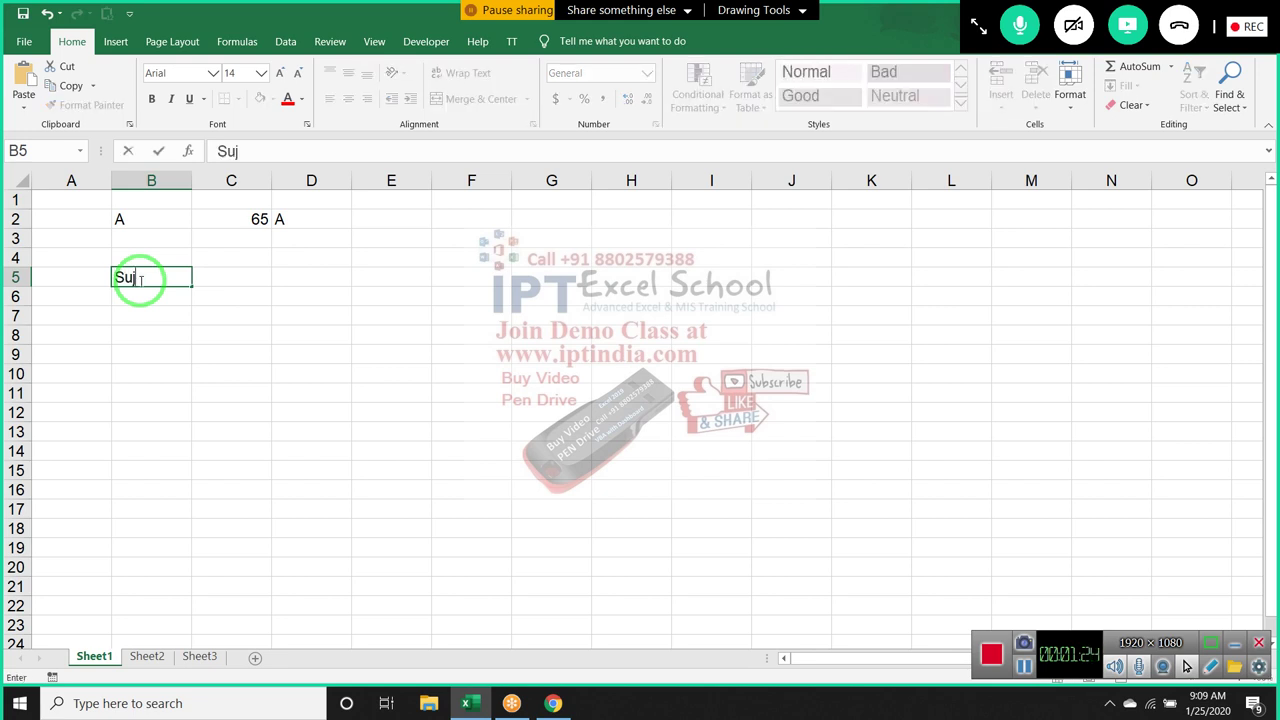
{"action": "type", "text": "eet"}
{"action": "type", "text": "  Kumar"}
{"action": "key", "text": "Return"}
{"action": "left_click", "coordinate": [139, 280]}
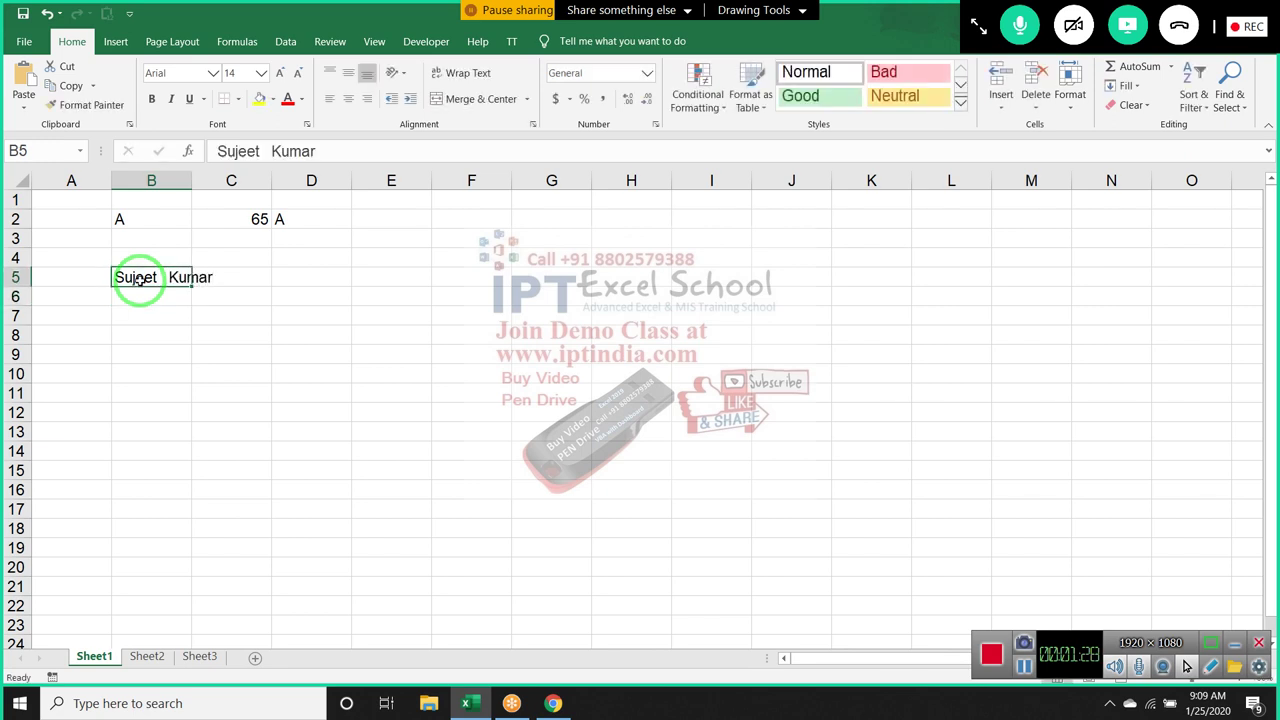
{"action": "key", "text": "Return"}
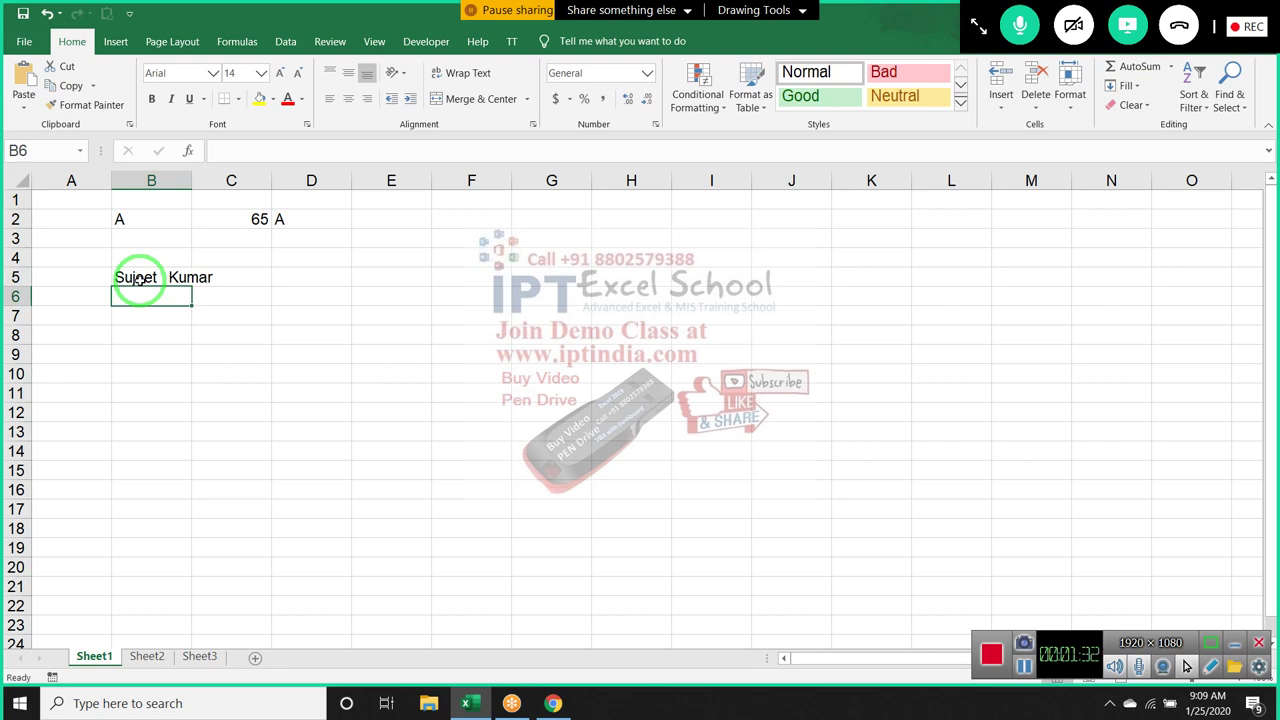
Enter =TRIM(B5) in B6 to strip the extra spaces
{"action": "type", "text": "="}
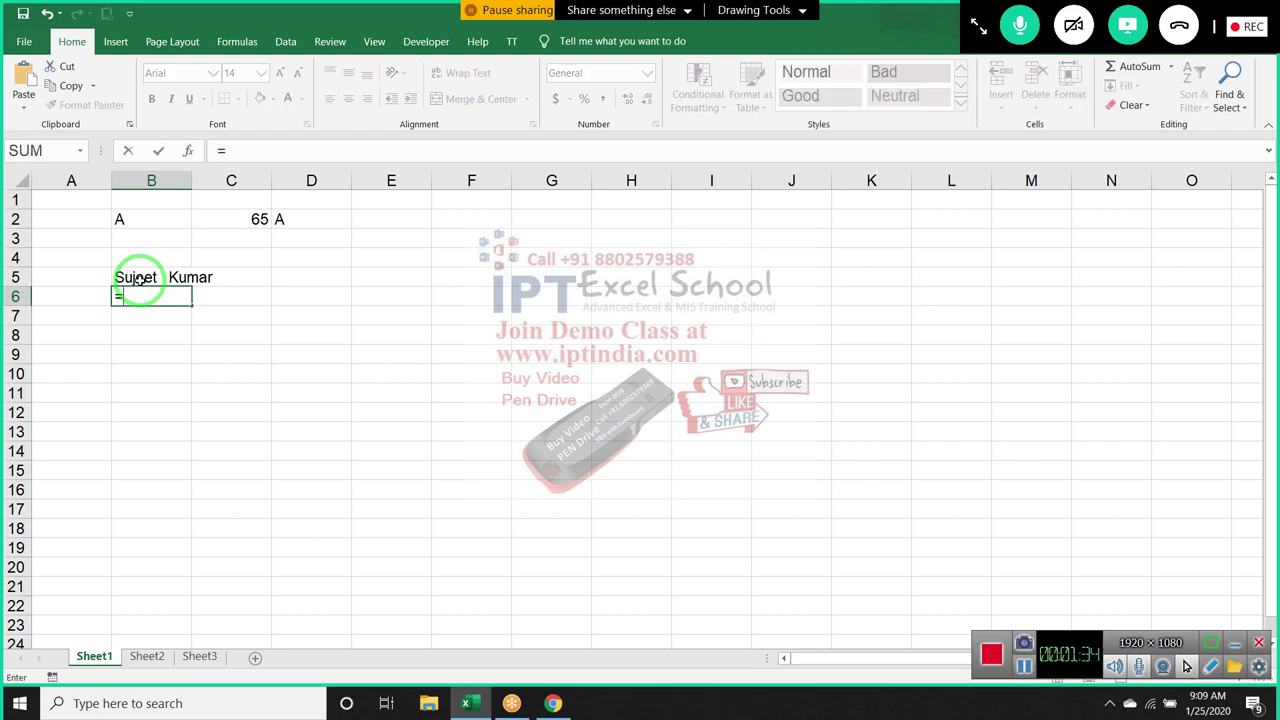
{"action": "type", "text": "tr"}
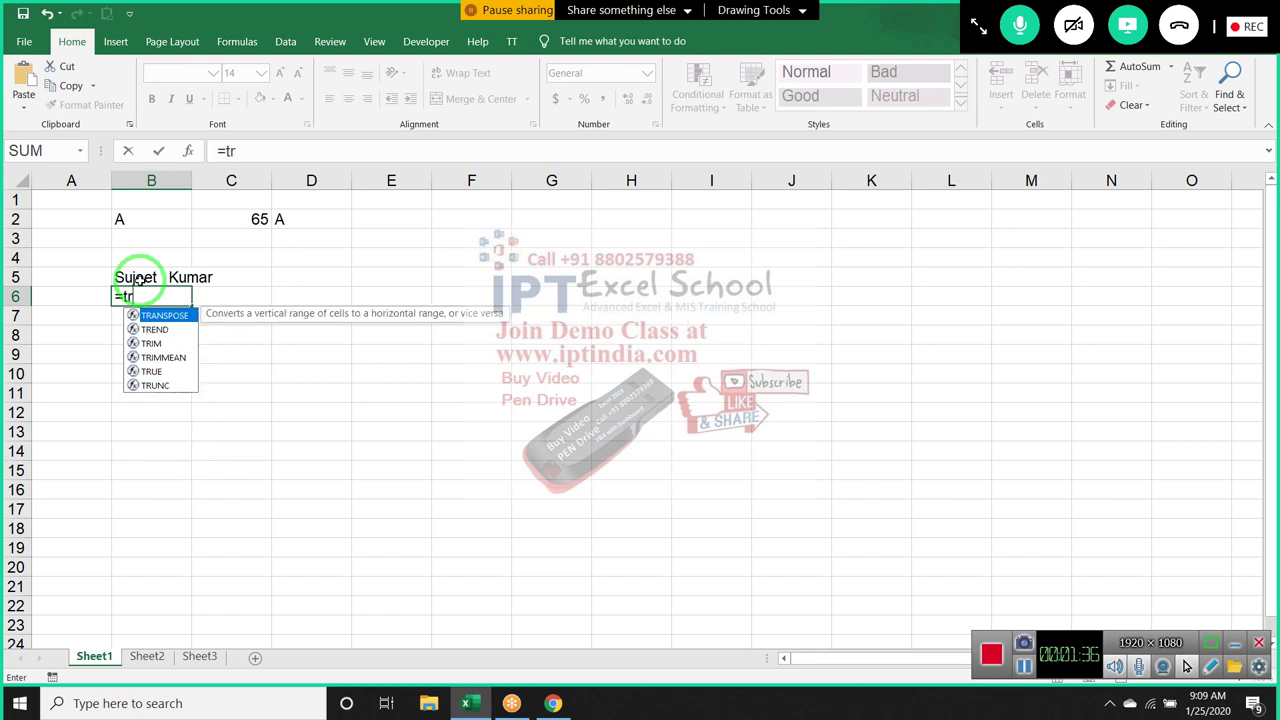
{"action": "type", "text": "i"}
{"action": "key", "text": "Tab"}
{"action": "left_click", "coordinate": [137, 280]}
{"action": "key", "text": "Return"}
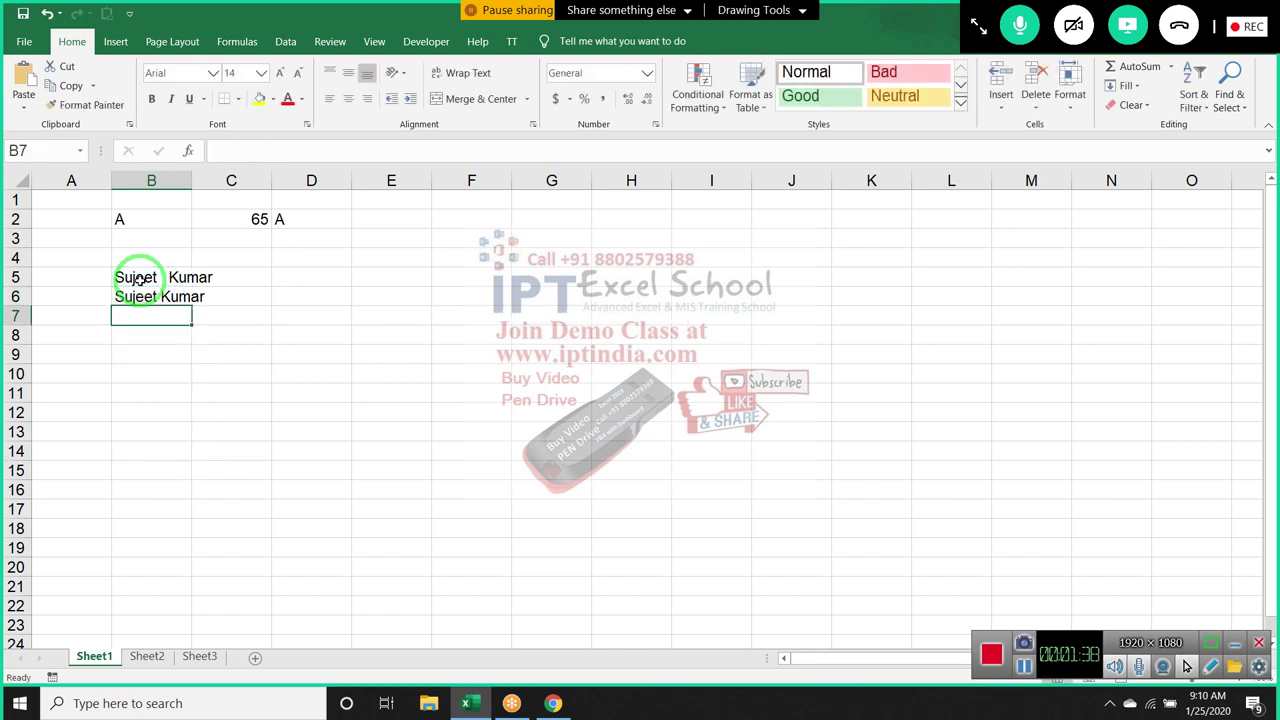
{"action": "key", "text": "Up"}
Add spaced versions of the name in C5 and D5, with leading and trailing spaces
{"action": "left_click", "coordinate": [137, 278]}
{"action": "key", "text": "Right"}
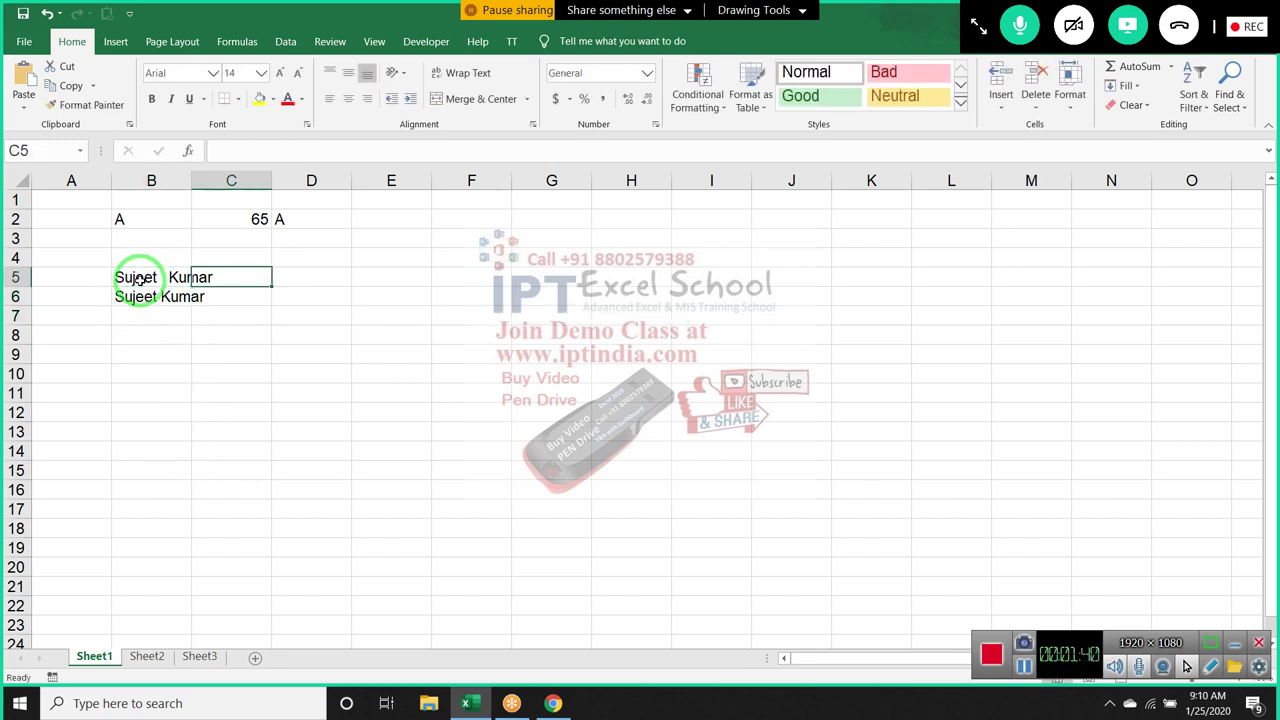
{"action": "key", "text": "F2"}
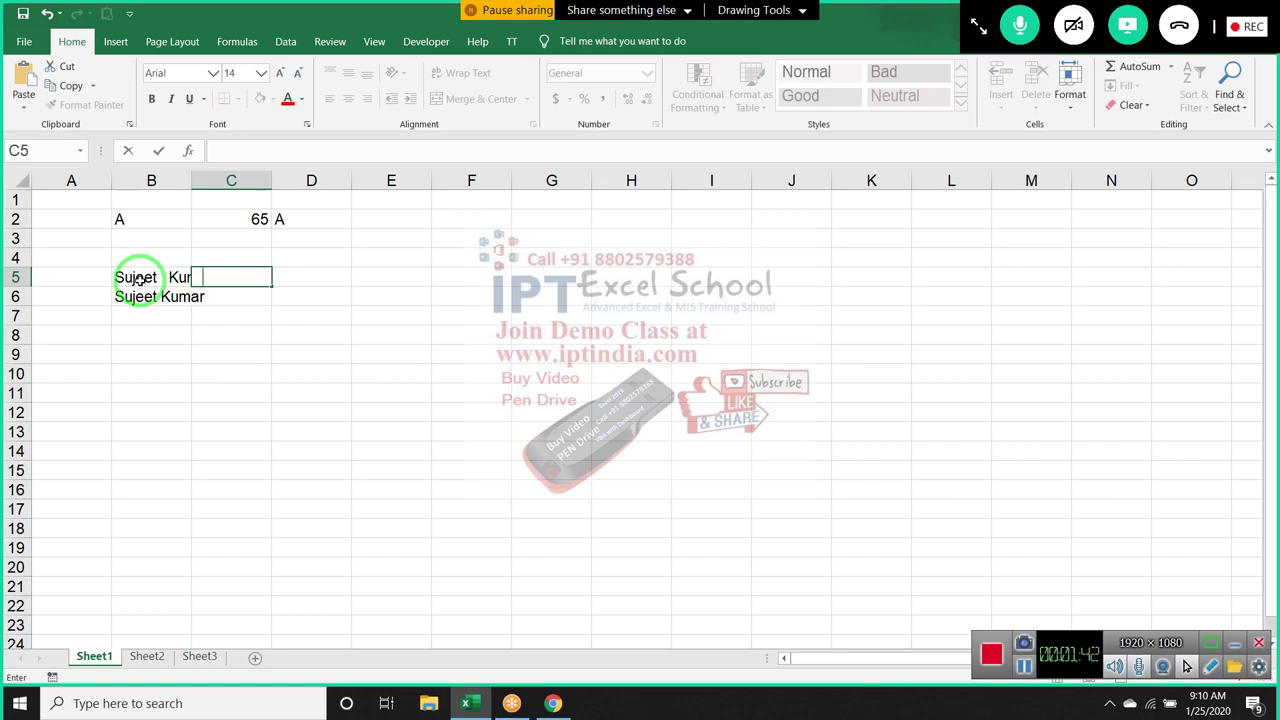
{"action": "type", "text": "Suj"}
{"action": "type", "text": "eet"}
{"action": "key", "text": "Tab"}
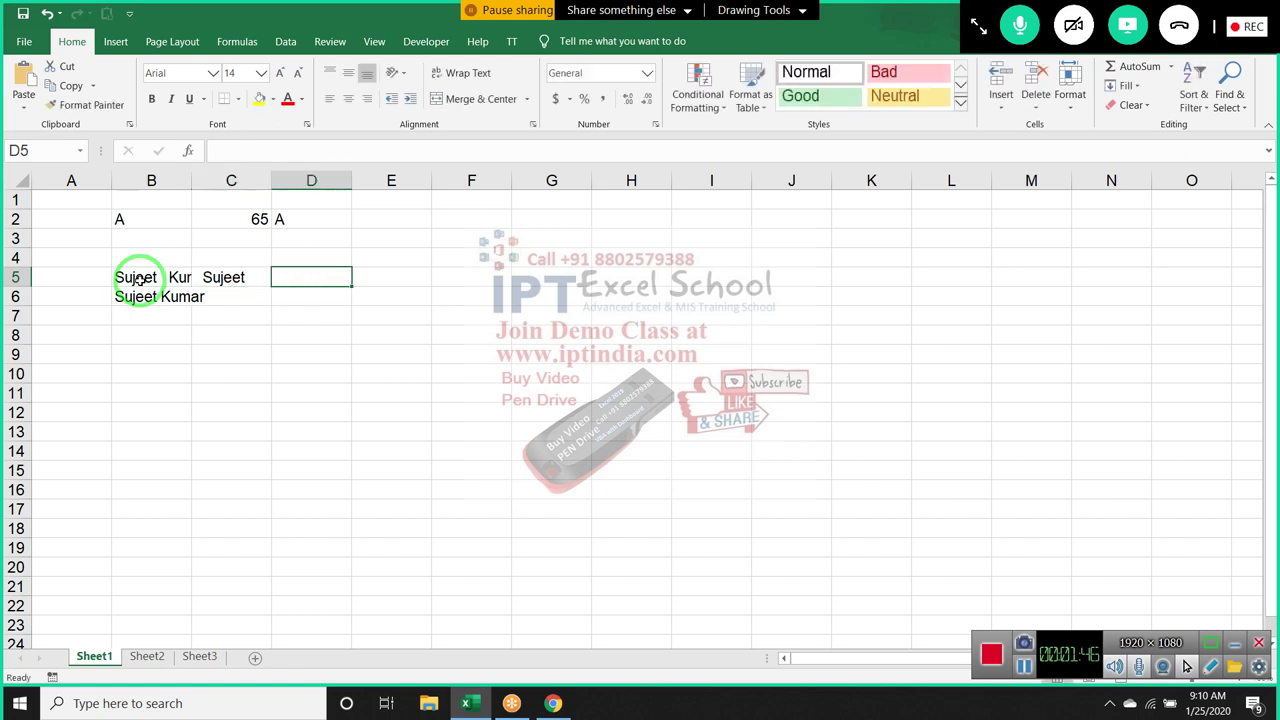
{"action": "type", "text": "Sujeet"}
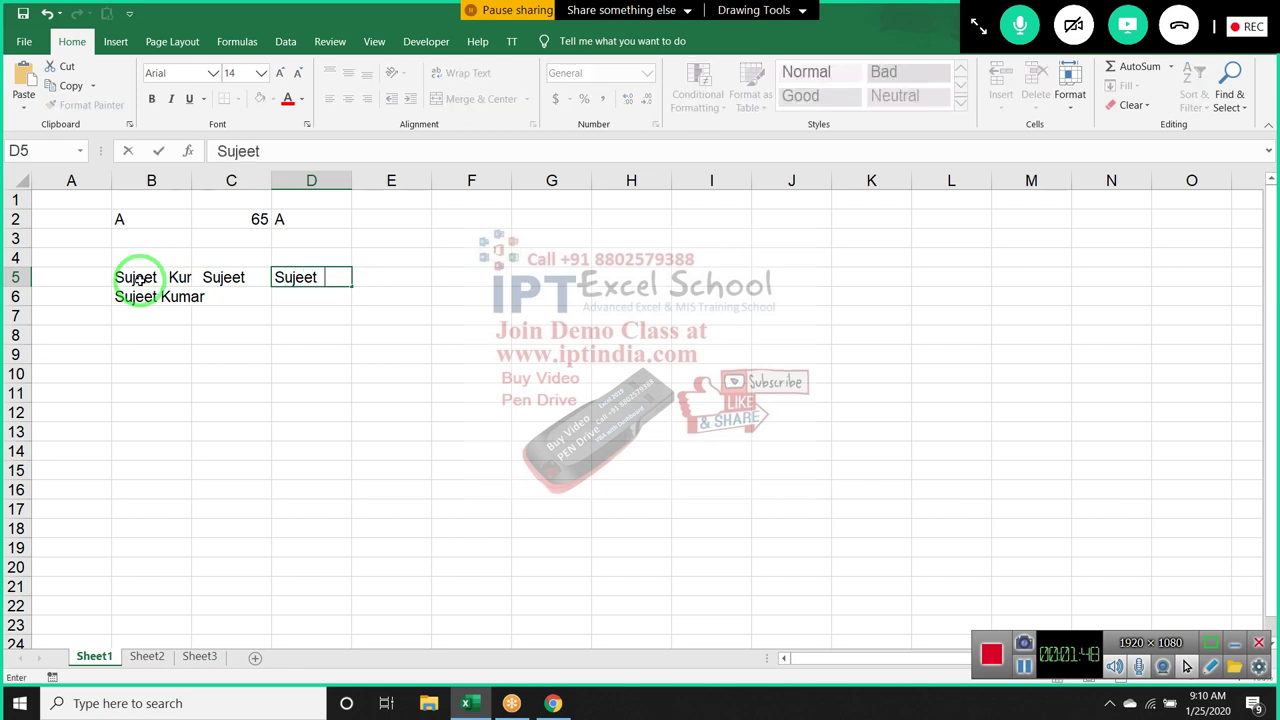
{"action": "key", "text": "Return"}
Fill the TRIM formula from B6 across to D6 with Ctrl+R
{"action": "key", "text": "Left"}
{"action": "key", "text": "shift+Right"}
{"action": "key", "text": "shift+Right"}
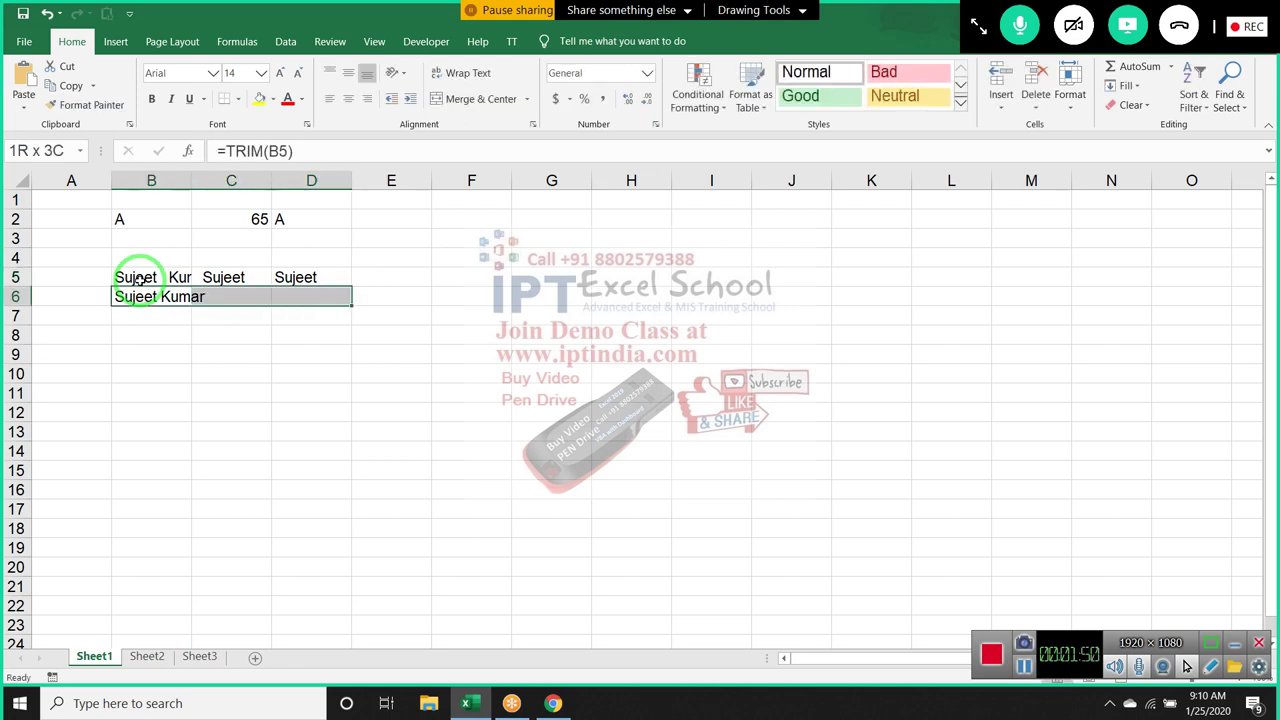
{"action": "key", "text": "ctrl+r"}
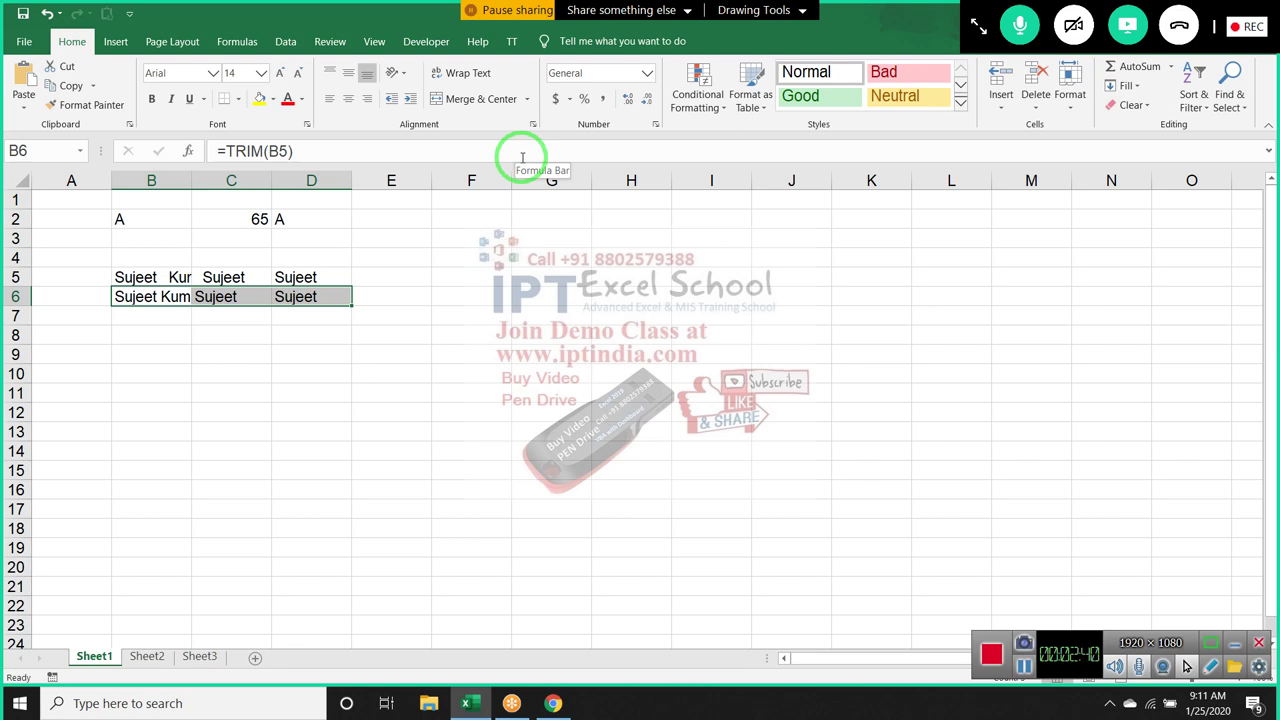
{"action": "left_click", "coordinate": [979, 29]}
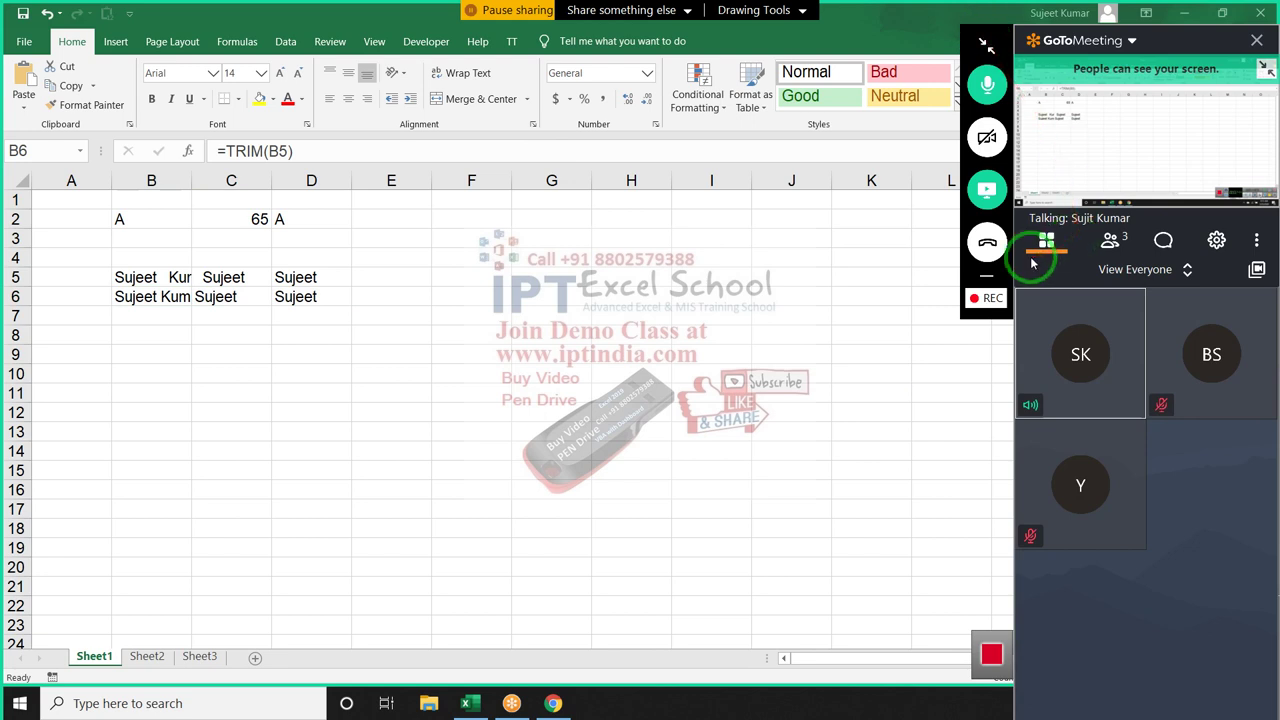
{"action": "left_click", "coordinate": [1111, 241]}
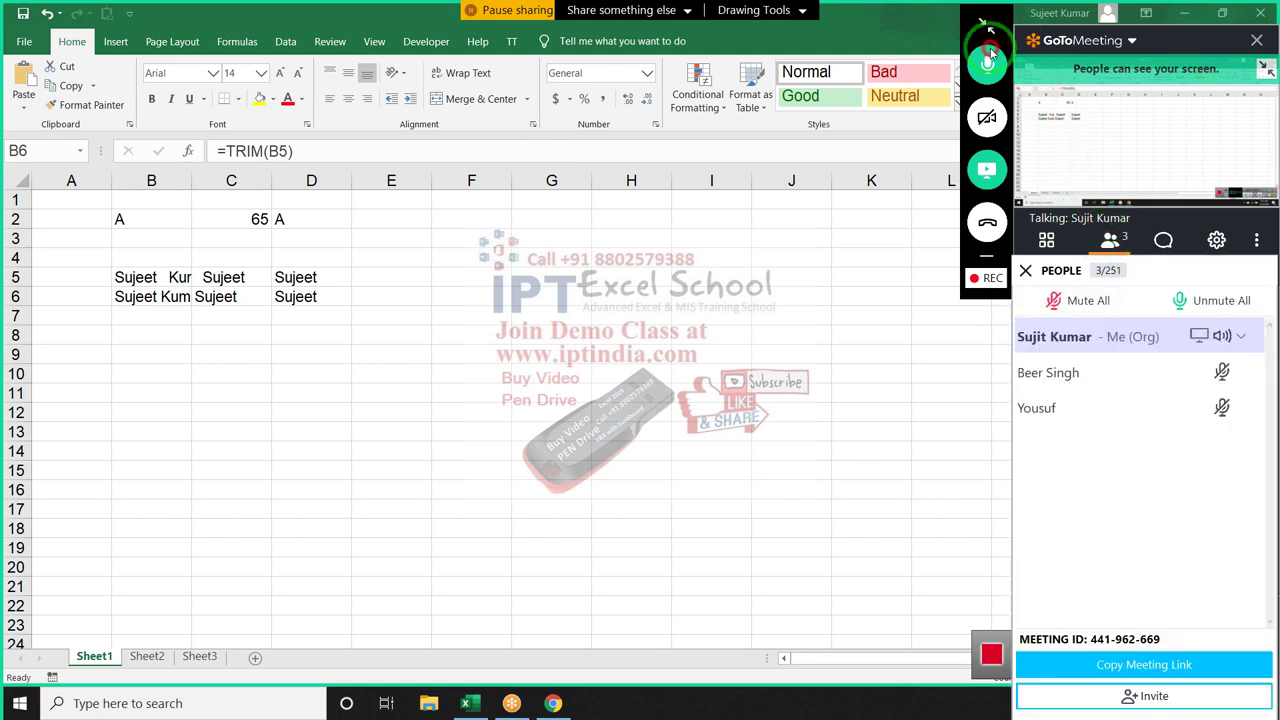
{"action": "left_click", "coordinate": [986, 46]}
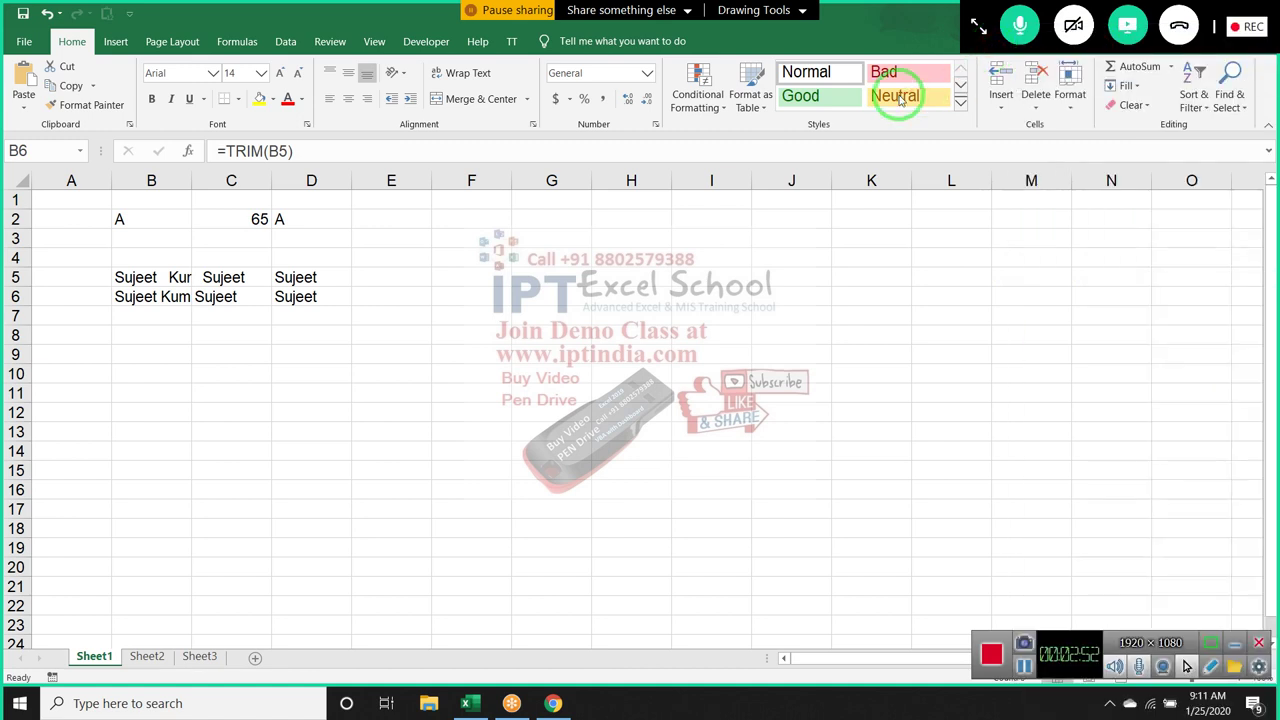
{"action": "left_click_drag", "start_coordinate": [151, 296], "coordinate": [314, 290]}
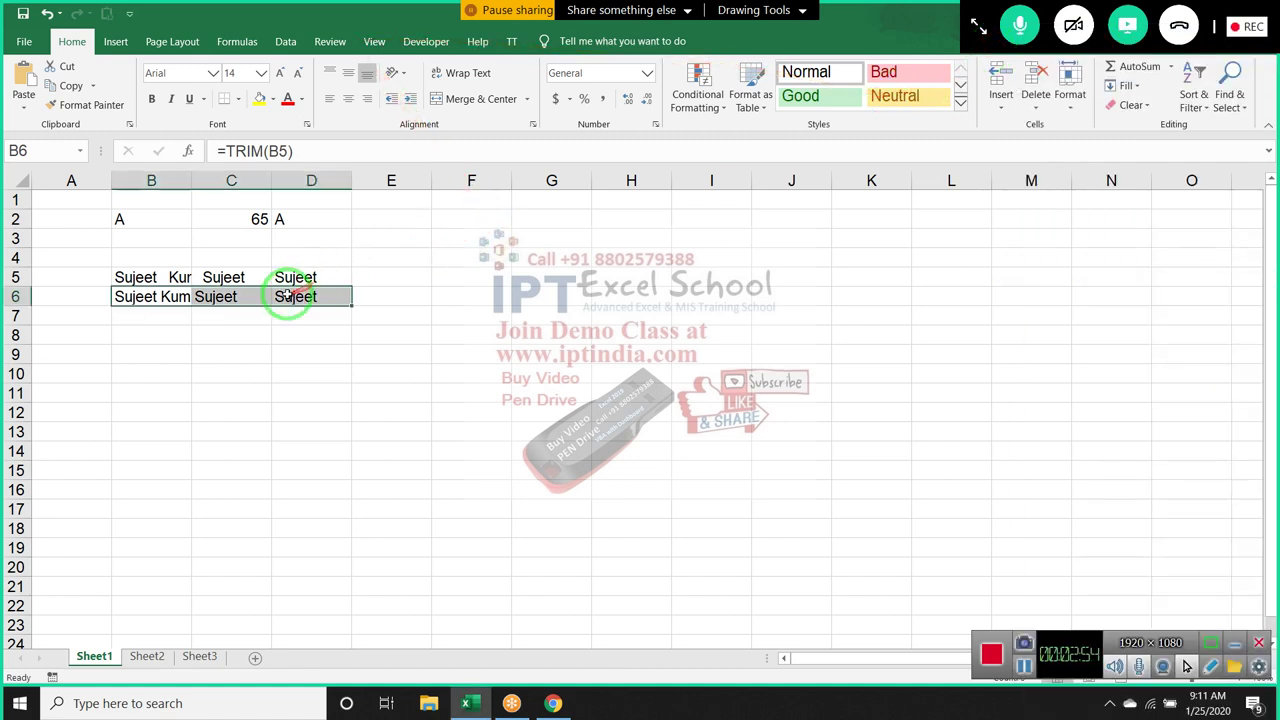
{"action": "left_click", "coordinate": [286, 296]}
{"action": "left_click", "coordinate": [230, 296]}
{"action": "left_click", "coordinate": [140, 297]}
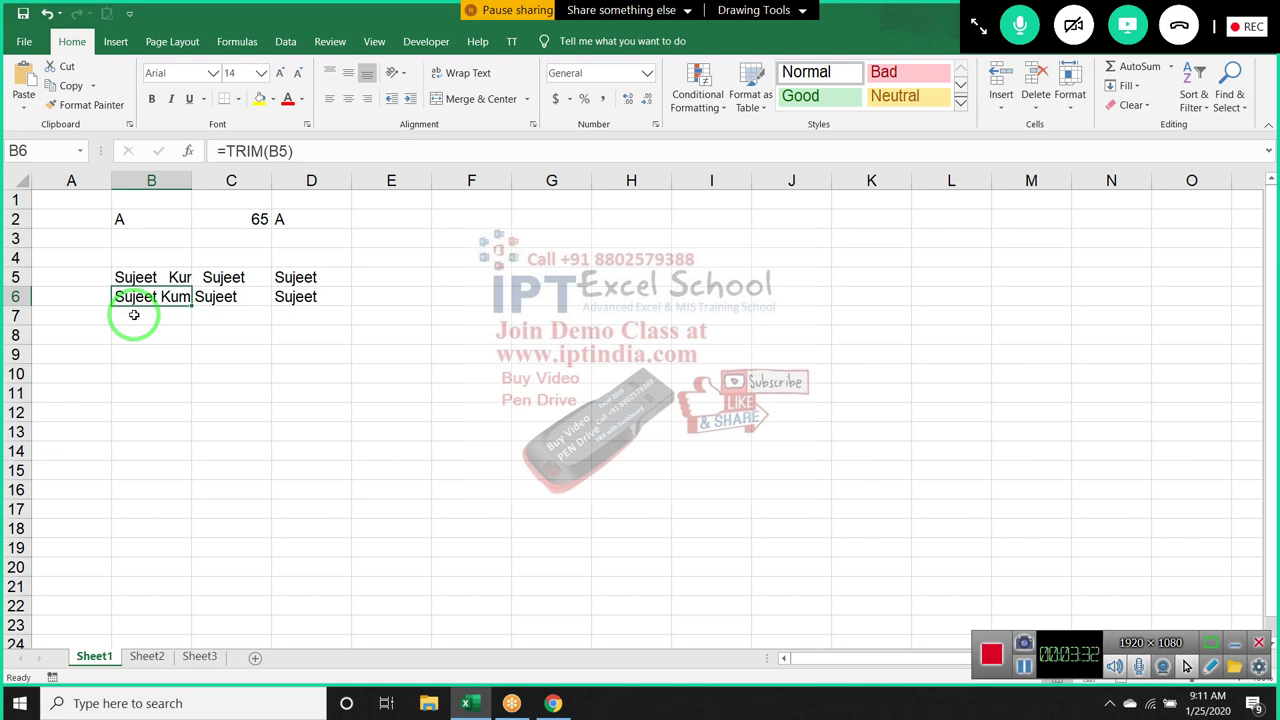
{"action": "left_click", "coordinate": [228, 297]}
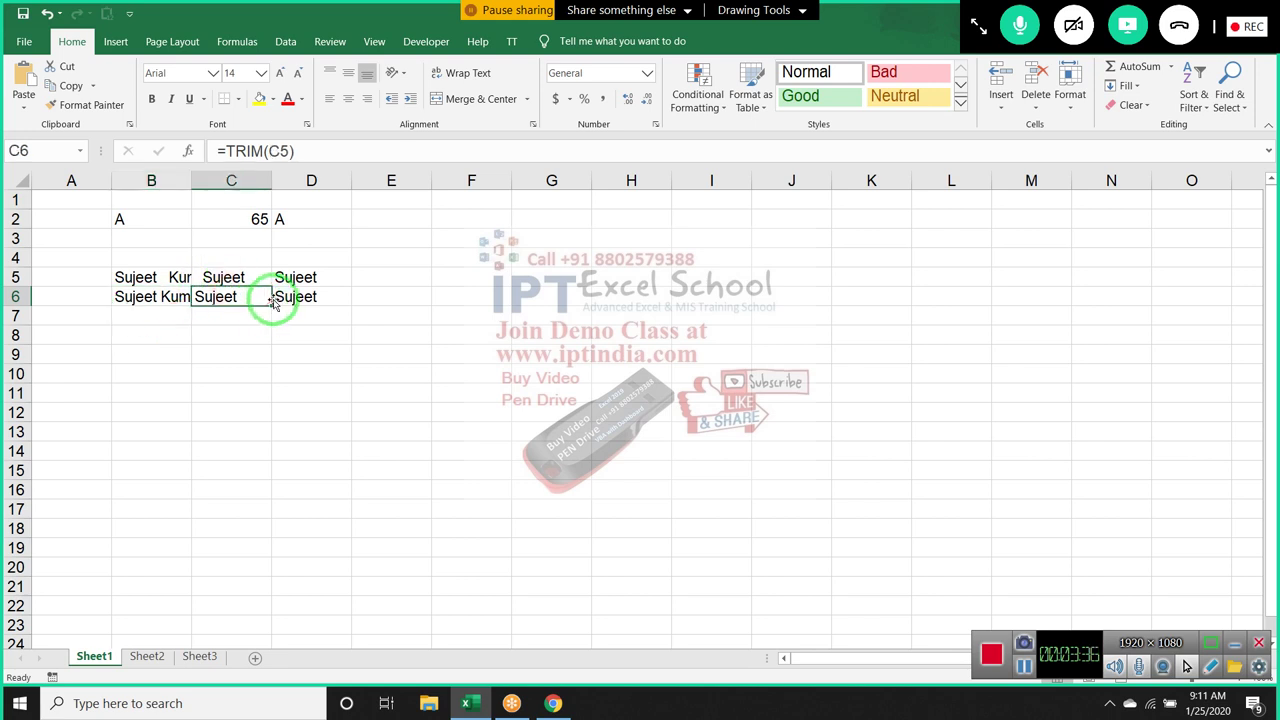
{"action": "left_click", "coordinate": [280, 300]}
{"action": "left_click", "coordinate": [161, 351]}
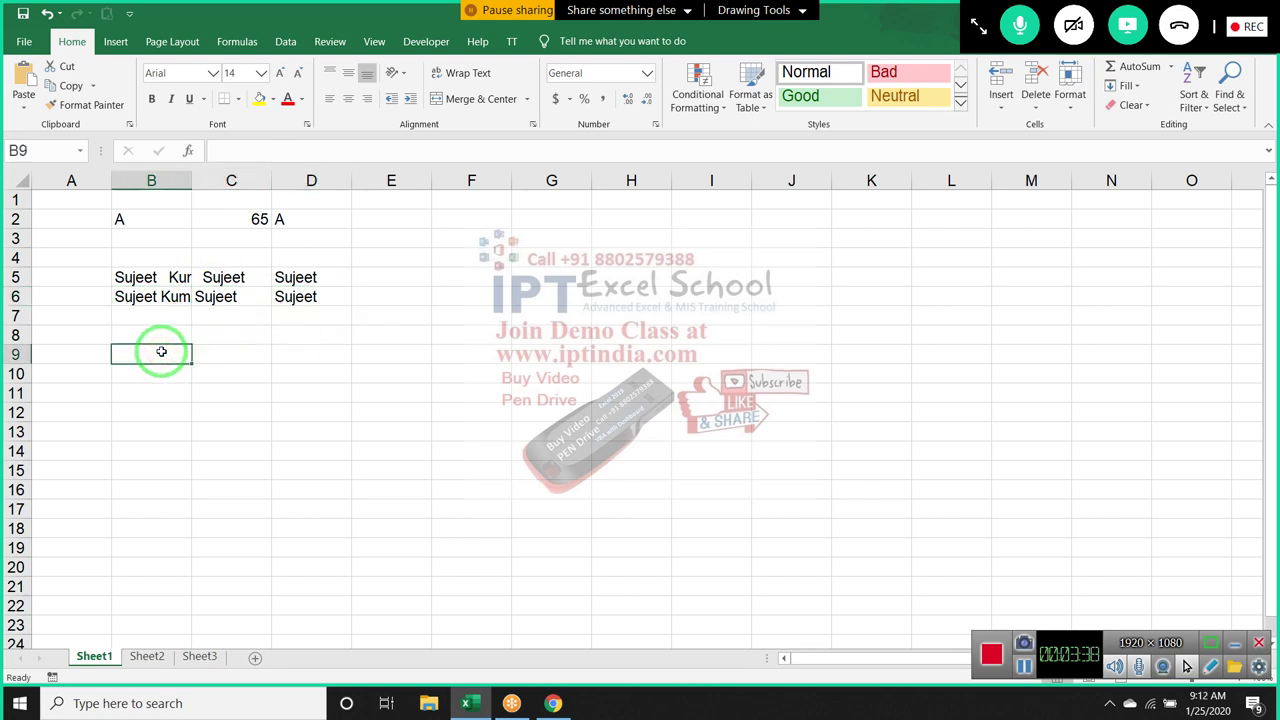
Enter a first and last name on two lines within cell B9 using Alt+Enter
{"action": "type", "text": "Sujeet"}
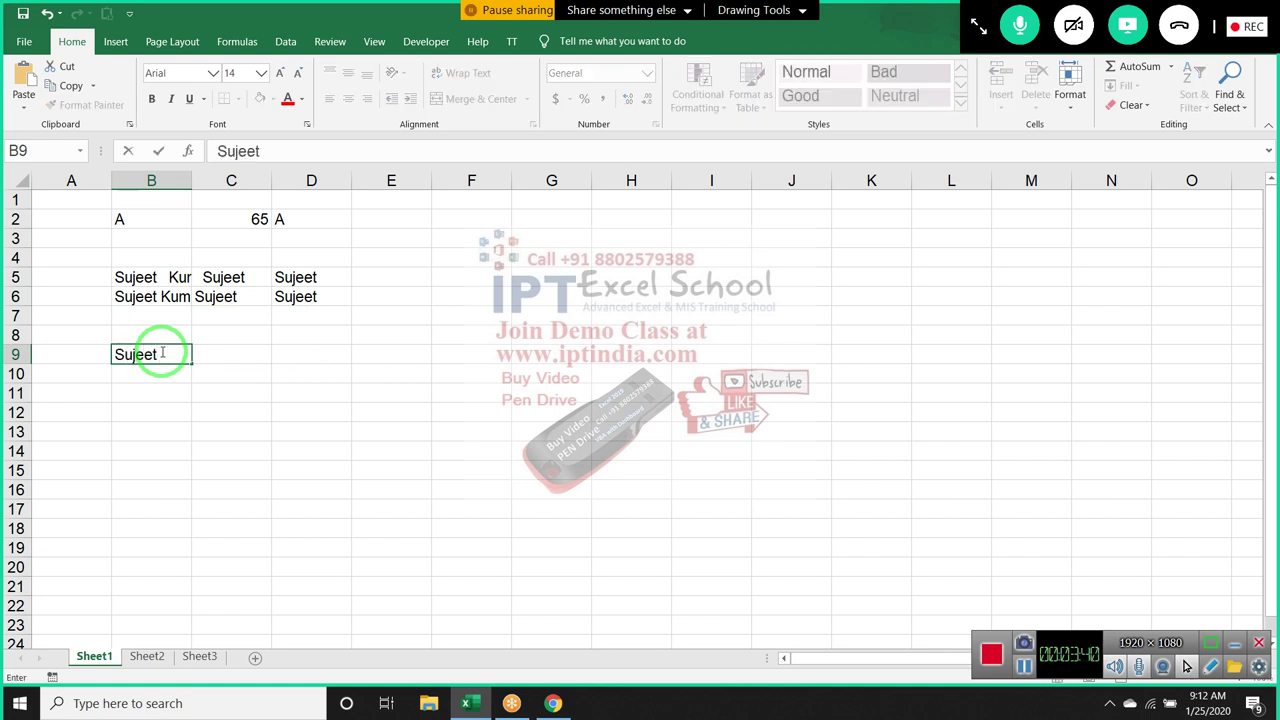
{"action": "key", "text": "alt+Return"}
{"action": "type", "text": "Ku"}
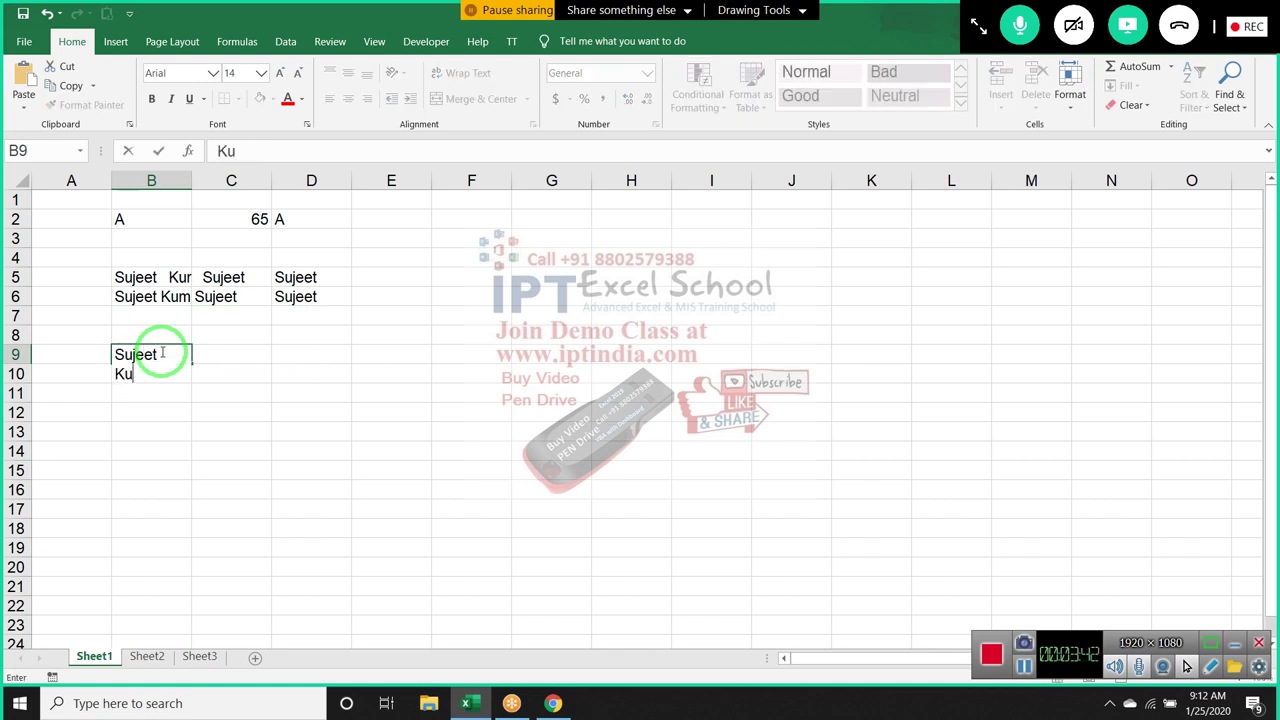
{"action": "type", "text": "mar"}
{"action": "key", "text": "Return"}
Enter =TRIM(B9) in C9 to show the name joined on one line
{"action": "key", "text": "Up"}
{"action": "key", "text": "Right"}
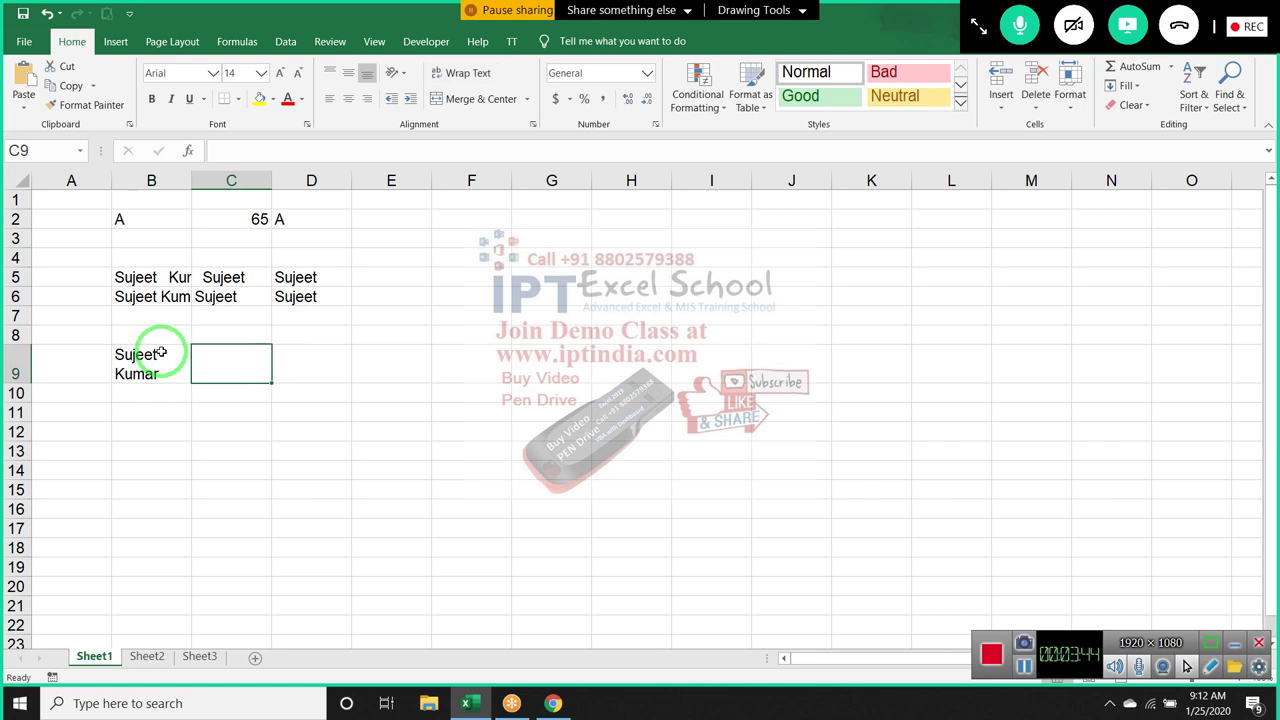
{"action": "type", "text": "=tr"}
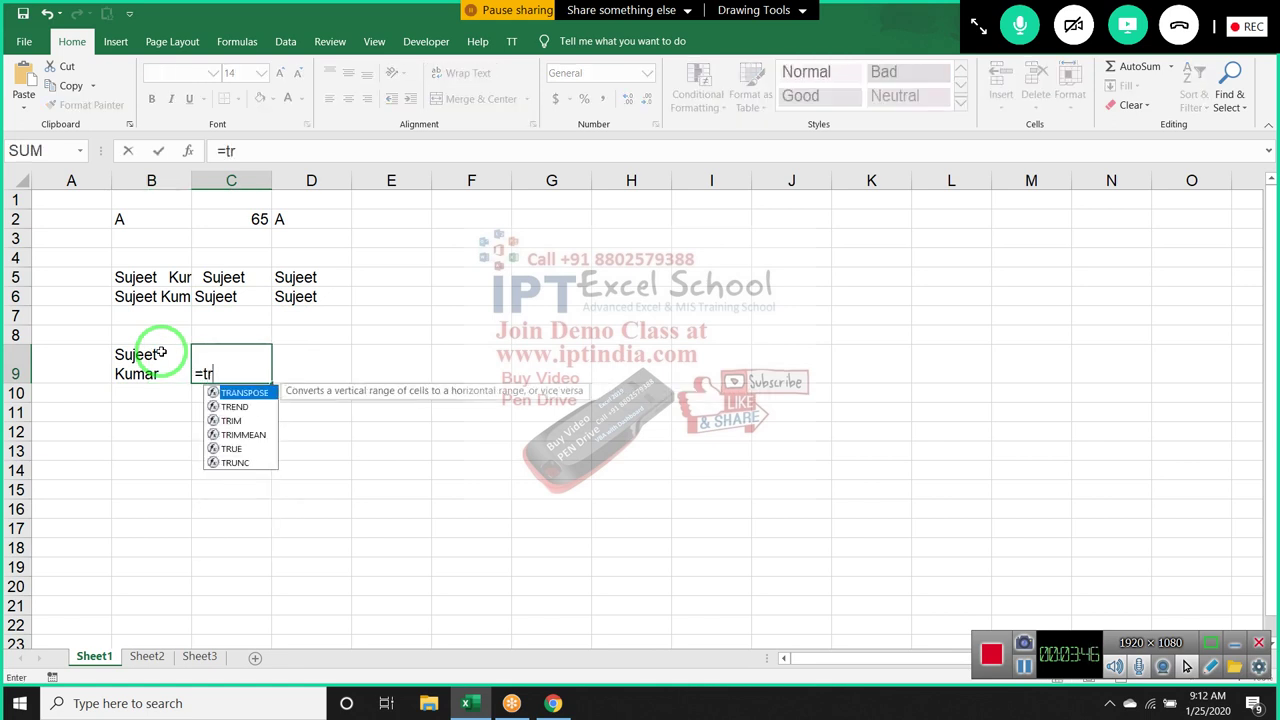
{"action": "type", "text": "i"}
{"action": "key", "text": "Tab"}
{"action": "left_click", "coordinate": [160, 353]}
{"action": "key", "text": "Return"}
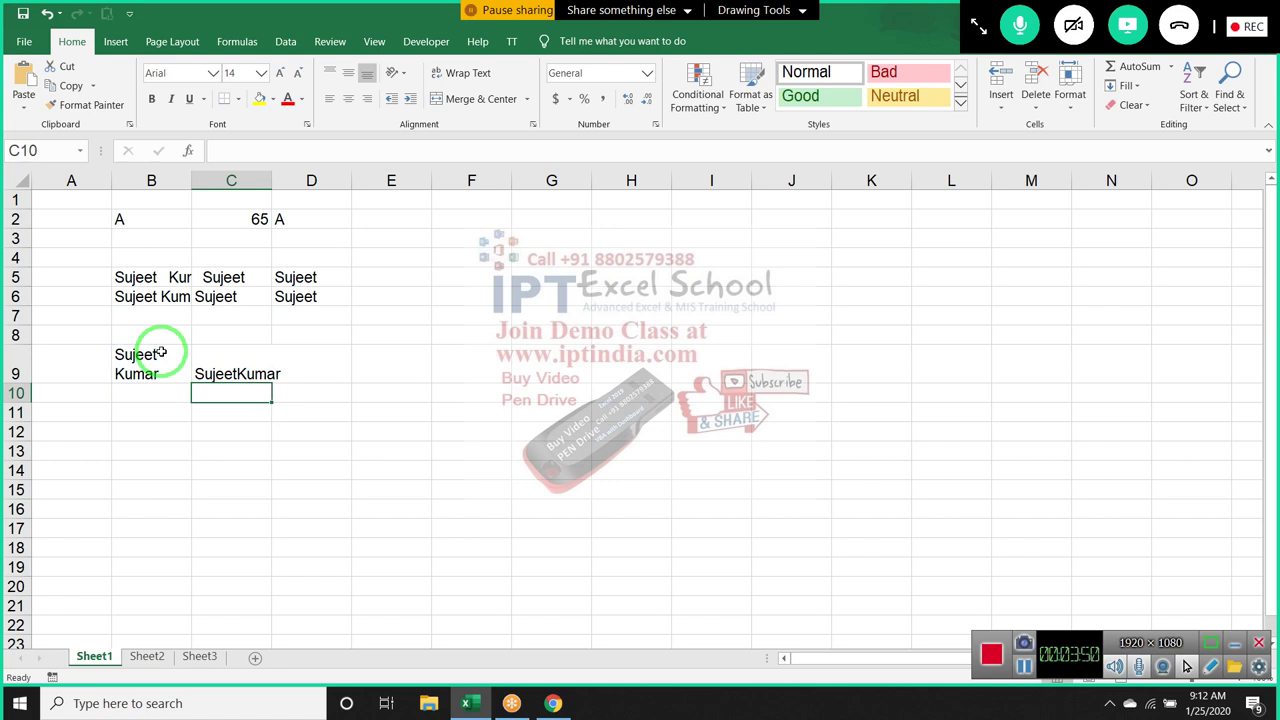
{"action": "type", "text": "=l"}
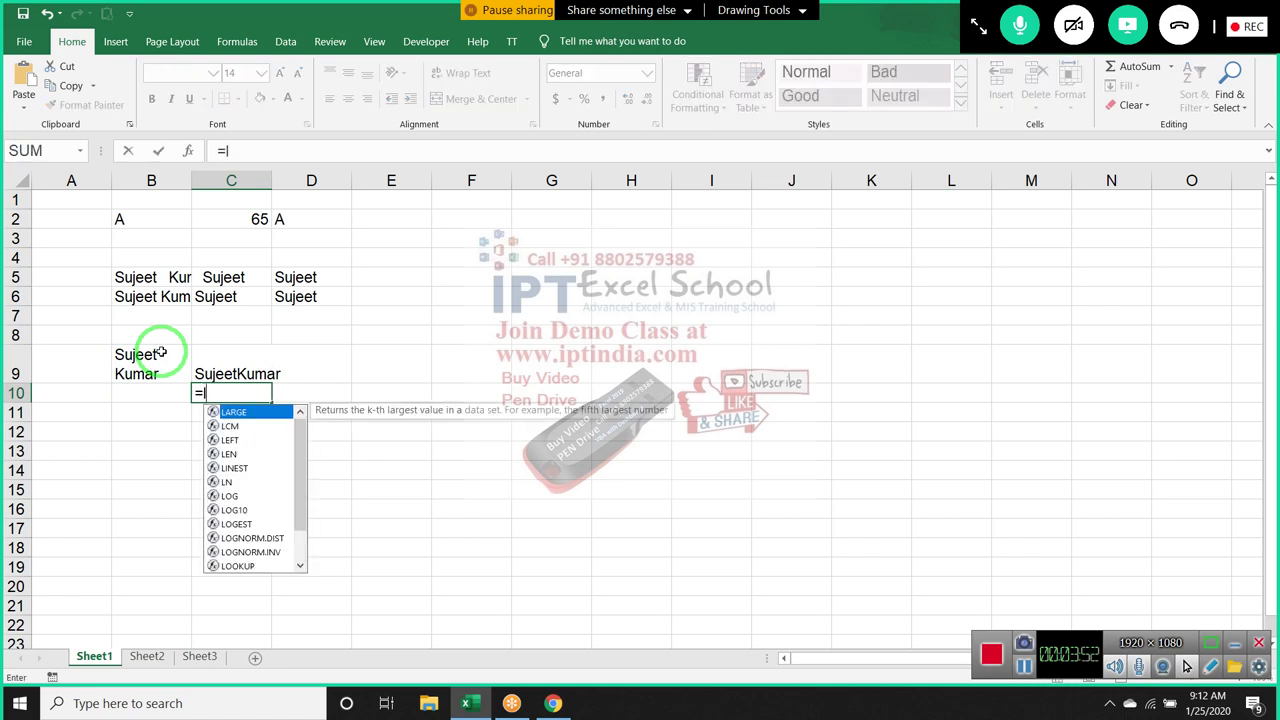
{"action": "type", "text": "en"}
Enter =LEN(C9) in C10, returning 12 characters for the trimmed name
{"action": "key", "text": "Tab"}
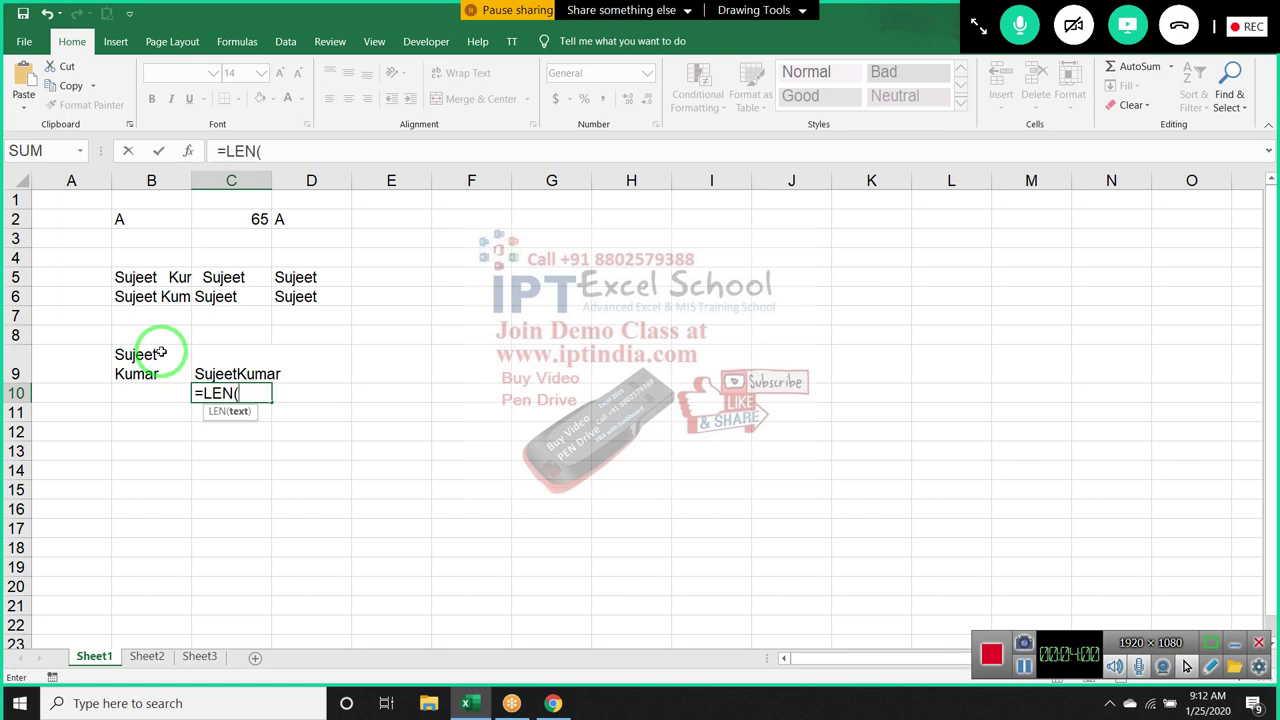
{"action": "key", "text": "Up"}
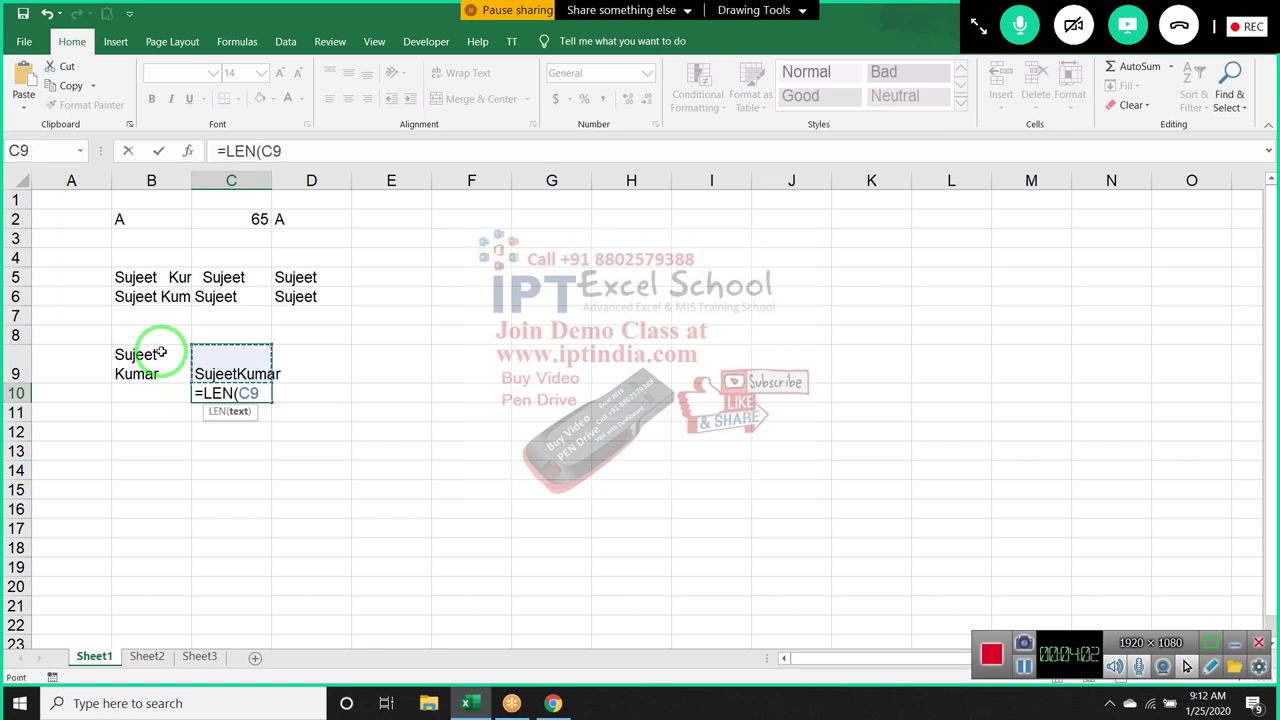
{"action": "type", "text": ")"}
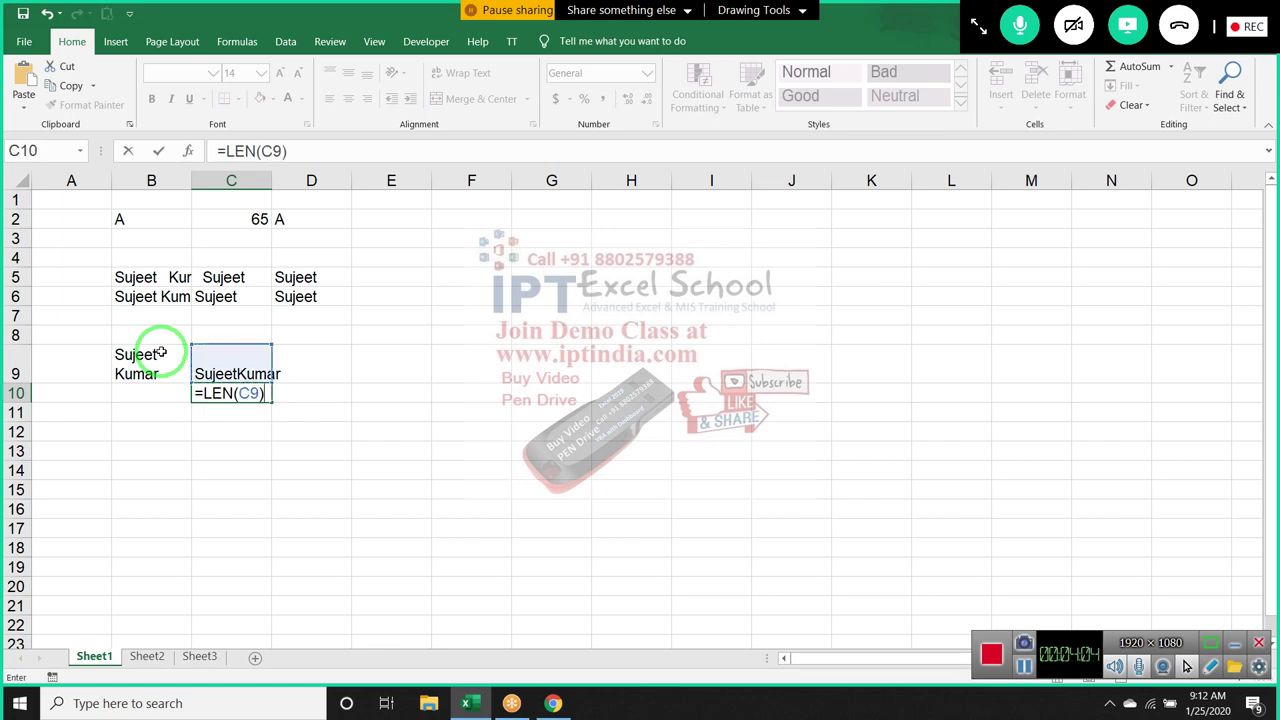
{"action": "key", "text": "Return"}
{"action": "key", "text": "Up"}
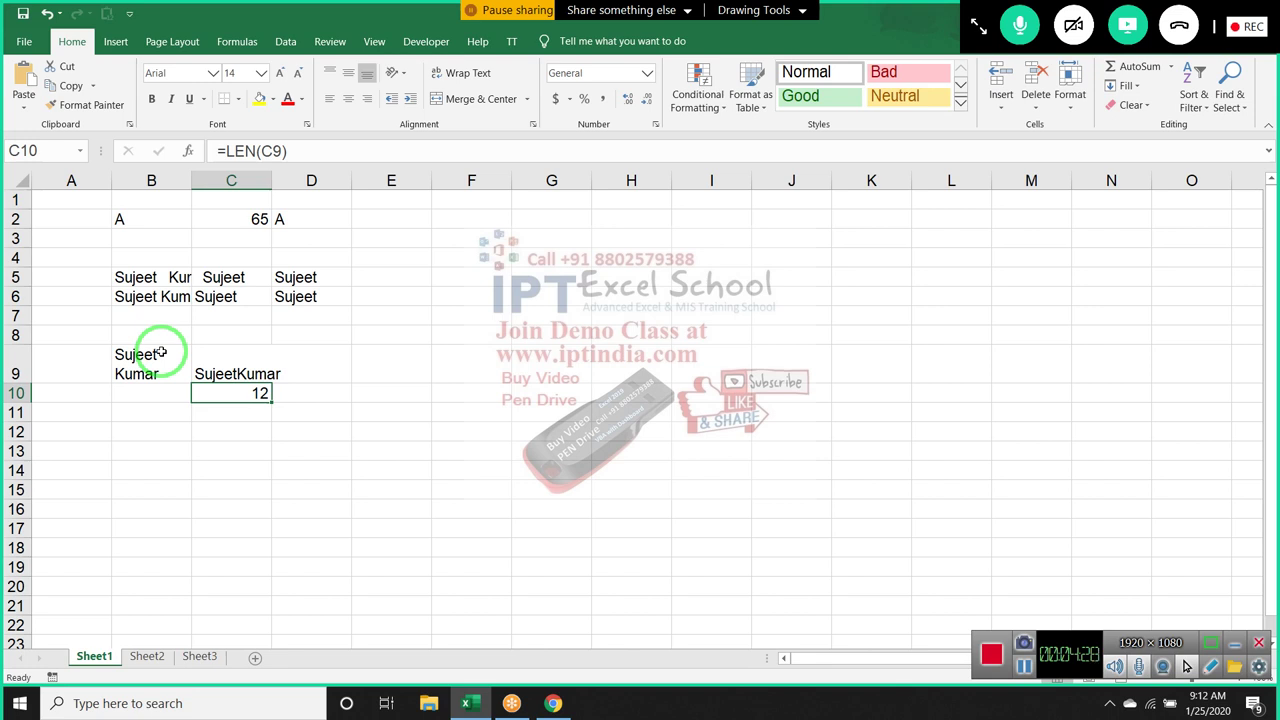
{"action": "key", "text": "Up"}
{"action": "key", "text": "Right"}
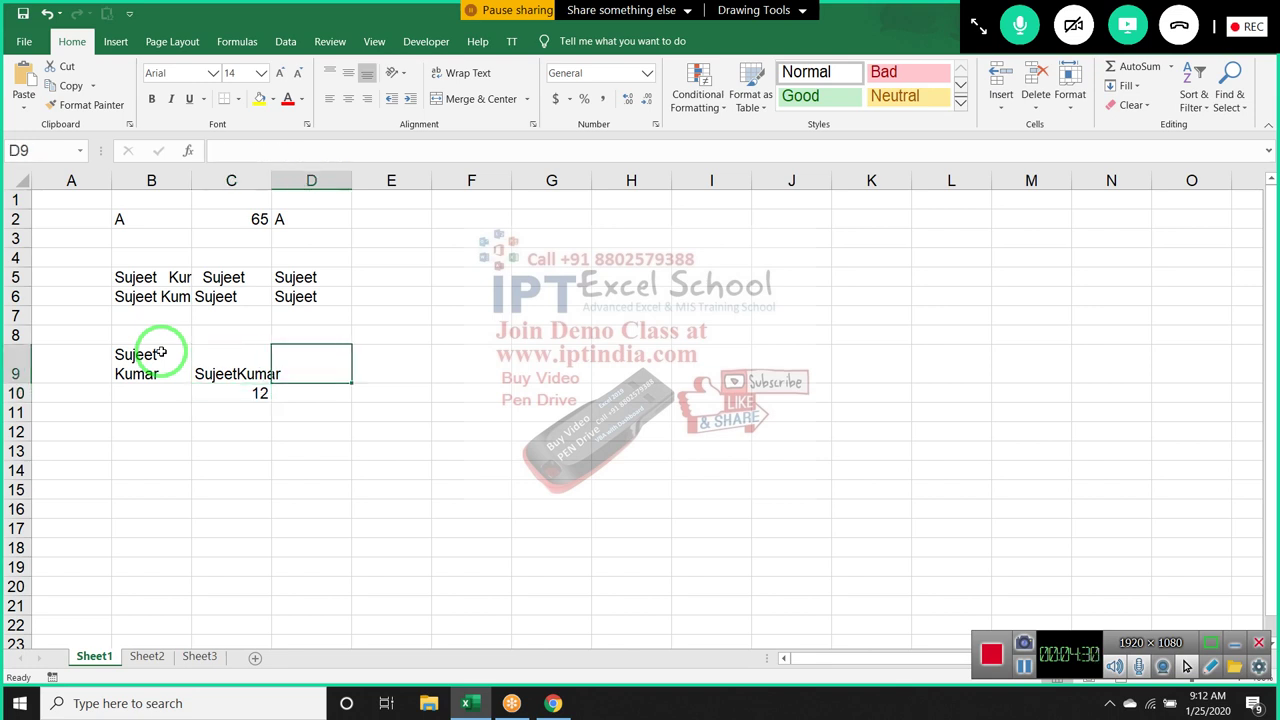
Enter =CLEAN(C9) in D9 and =LEN(D9) in D10, which returns 11
{"action": "type", "text": "=cl"}
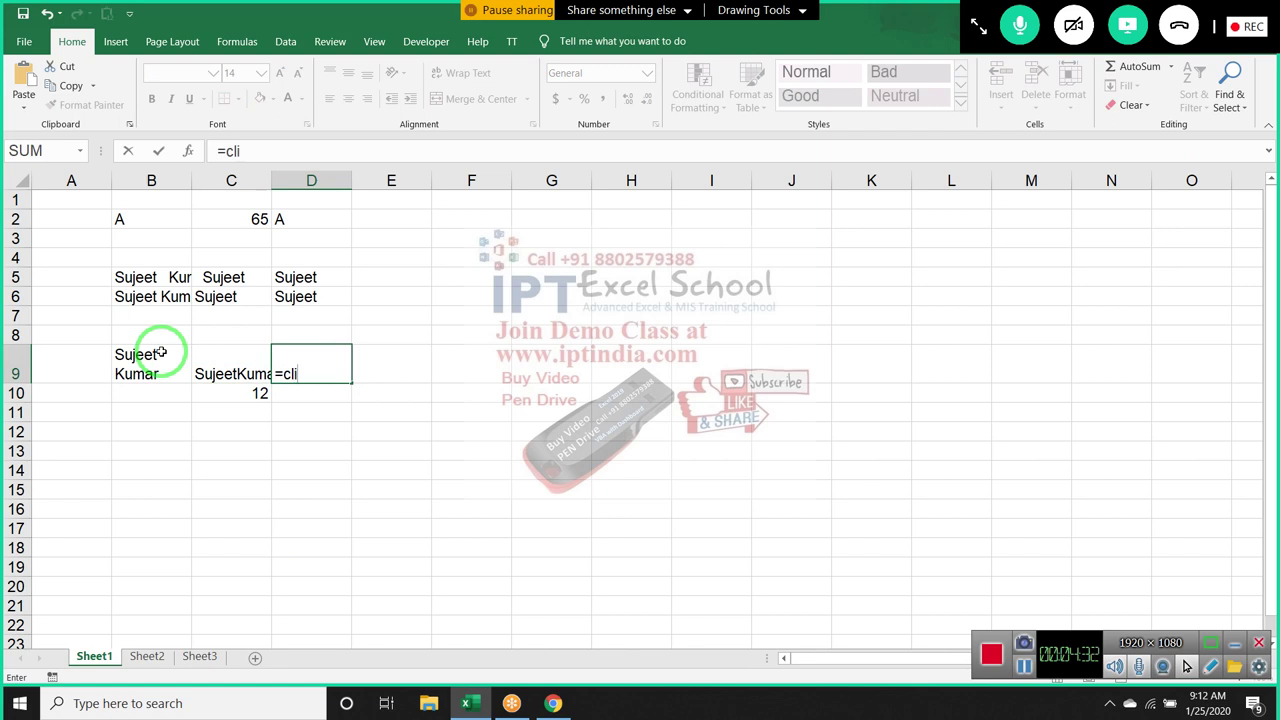
{"action": "key", "text": "Tab"}
{"action": "key", "text": "Left"}
{"action": "key", "text": "Return"}
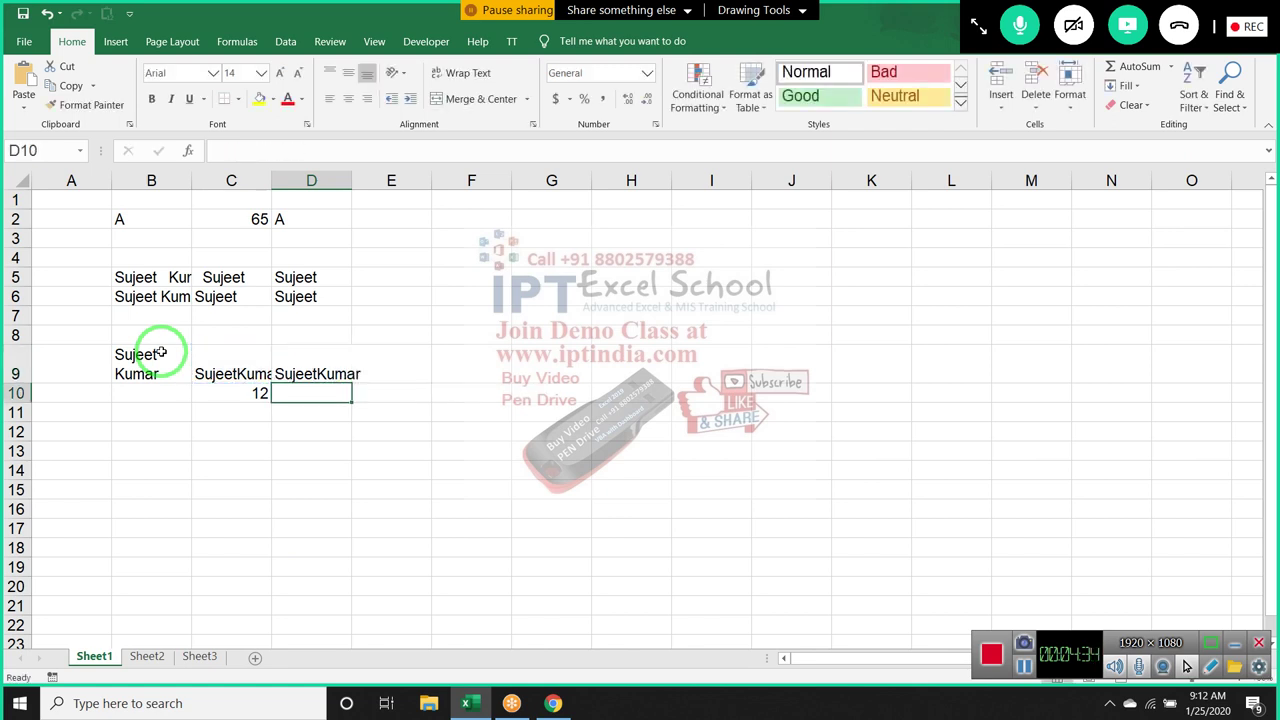
{"action": "type", "text": "=LEN(D9)"}
{"action": "key", "text": "ctrl+Return"}
Review the column B entries, including the spaced text in B5 and TRIM formula in B6
{"action": "key", "text": "Up"}
{"action": "key", "text": "Left"}
{"action": "key", "text": "Left"}
{"action": "key", "text": "Up"}
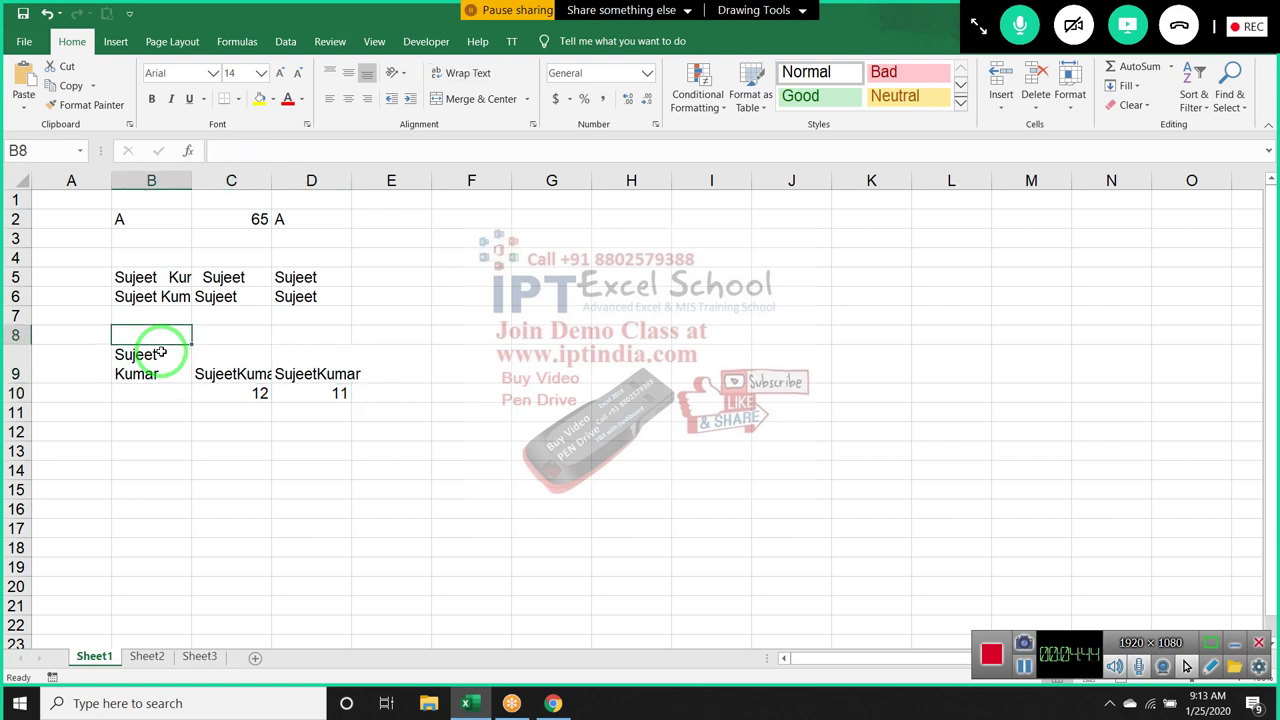
{"action": "key", "text": "Up"}
{"action": "key", "text": "Down"}
{"action": "key", "text": "Down"}
{"action": "key", "text": "Up"}
{"action": "key", "text": "Up"}
{"action": "key", "text": "Up"}
{"action": "key", "text": "Up"}
{"action": "key", "text": "Right"}
{"action": "key", "text": "Right"}
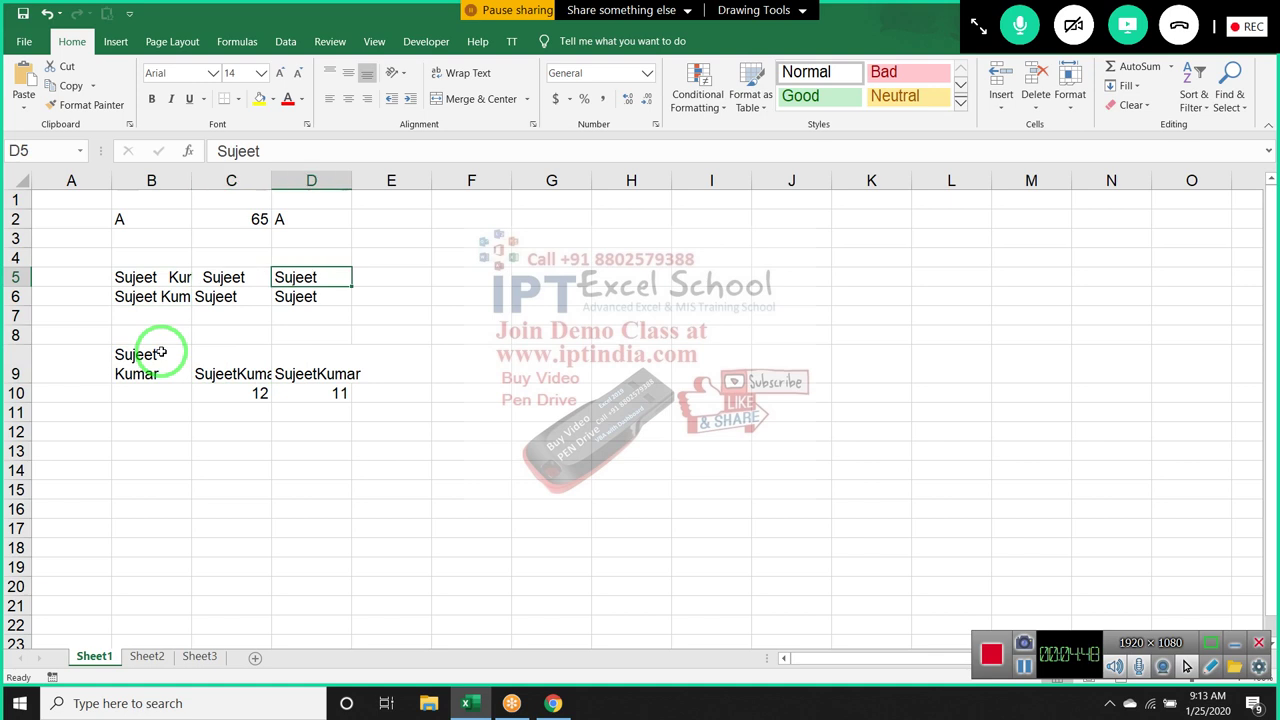
{"action": "key", "text": "Left"}
{"action": "key", "text": "Left"}
{"action": "key", "text": "Down"}
{"action": "key", "text": "Down"}
{"action": "key", "text": "Down"}
{"action": "key", "text": "Down"}
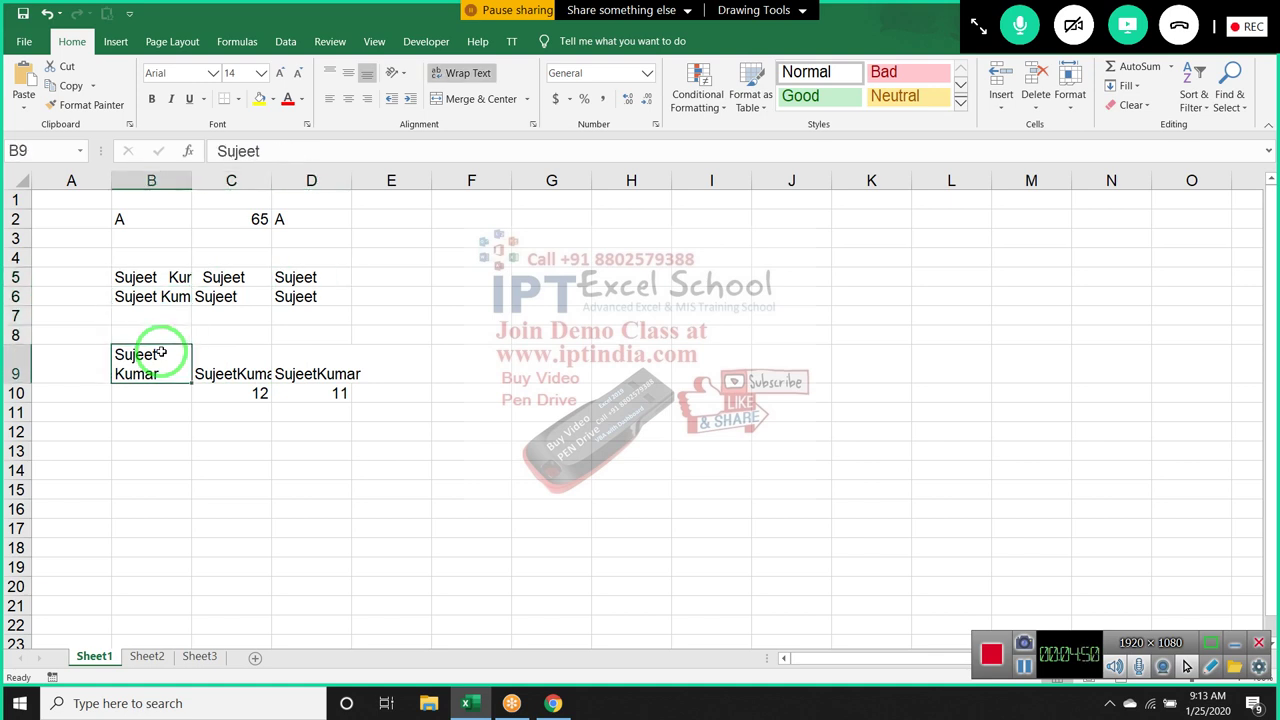
{"action": "key", "text": "Down"}
{"action": "key", "text": "Down"}
Enter a lowercase first name and a last name on two lines in B11
{"action": "type", "text": "s"}
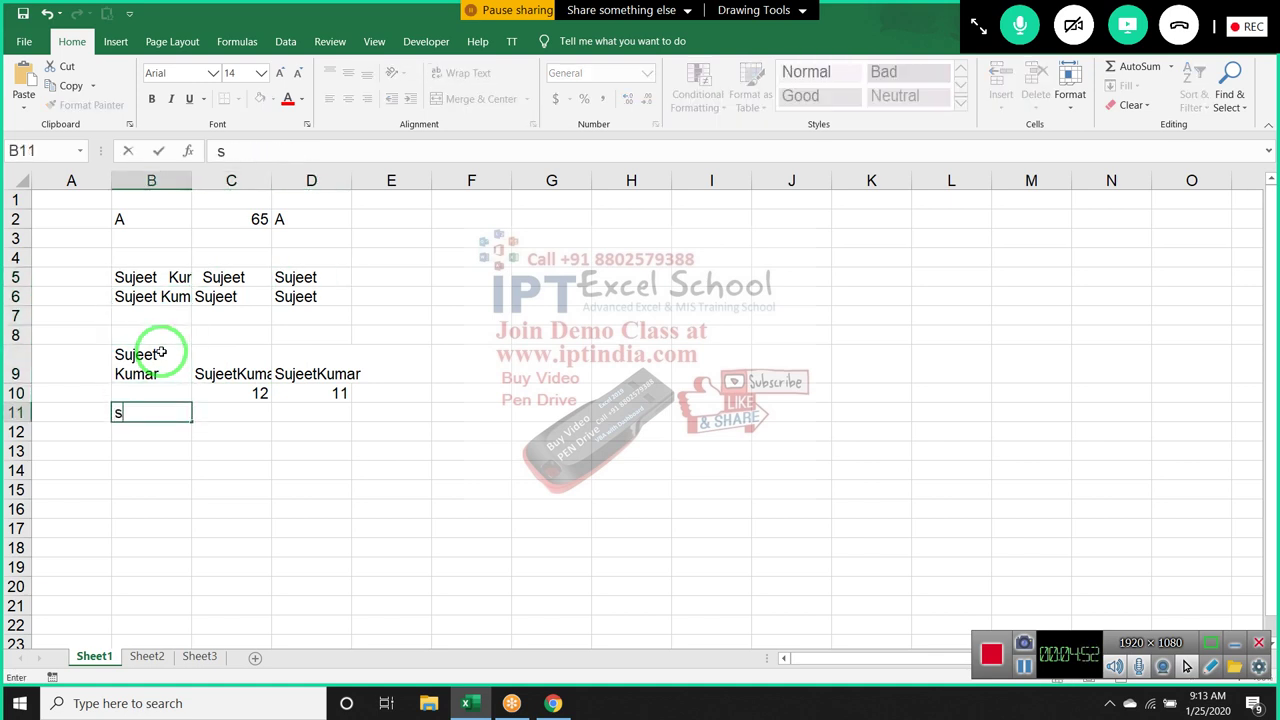
{"action": "type", "text": "ujeet"}
{"action": "key", "text": "alt+Return"}
{"action": "type", "text": "Kumar"}
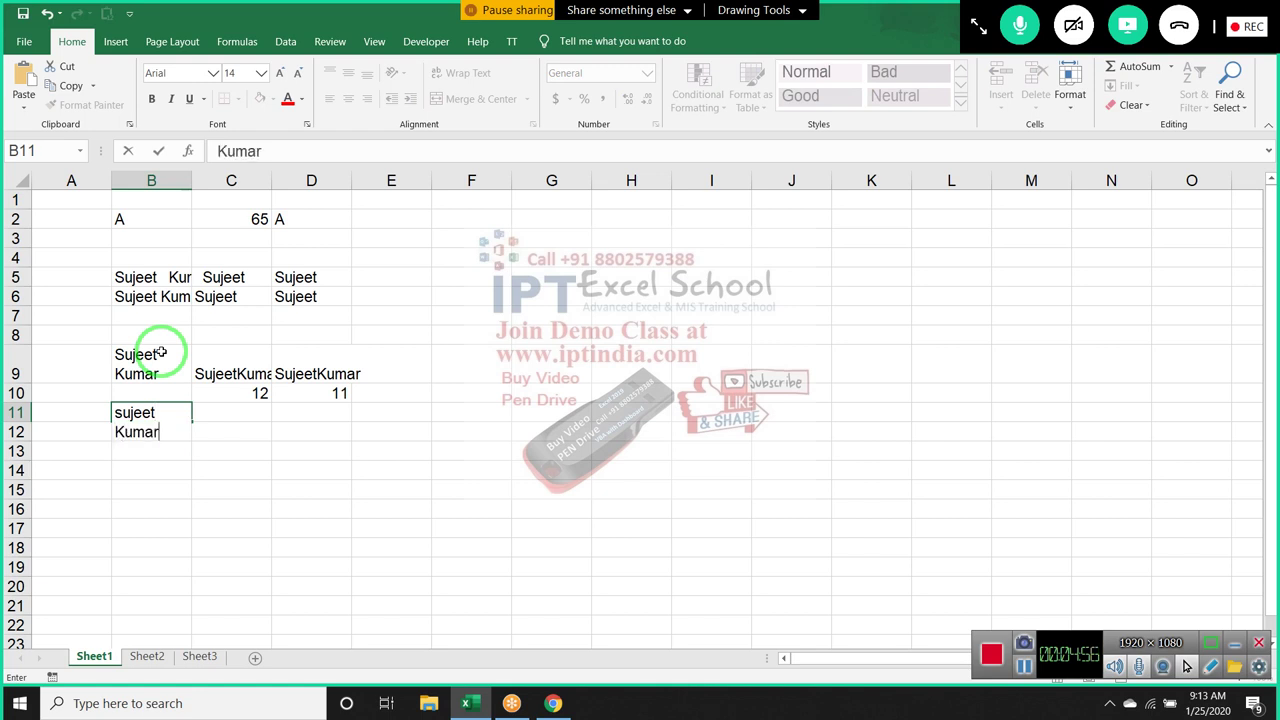
{"action": "key", "text": "Return"}
Enter =CLEAN(B11) in C11 to join the two-line name onto one line
{"action": "key", "text": "Up"}
{"action": "key", "text": "Right"}
{"action": "type", "text": "="}
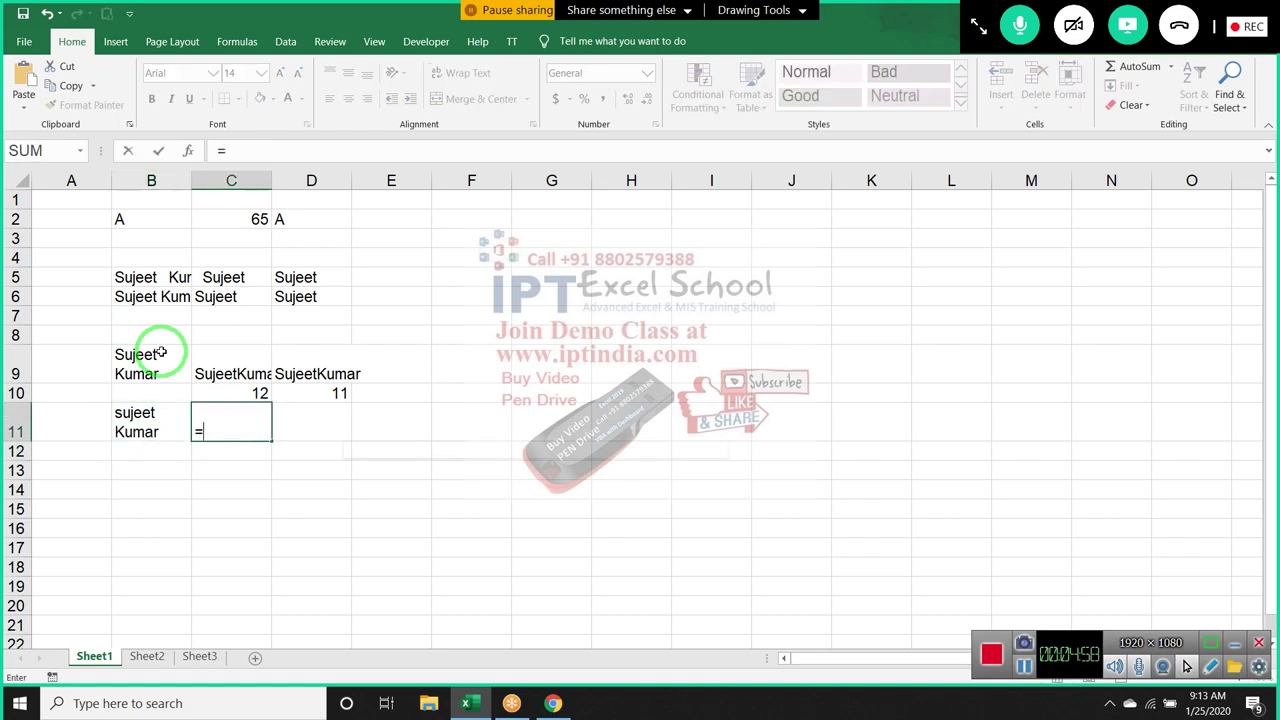
{"action": "type", "text": "cl"}
{"action": "key", "text": "Tab"}
{"action": "key", "text": "Left"}
{"action": "key", "text": "Return"}
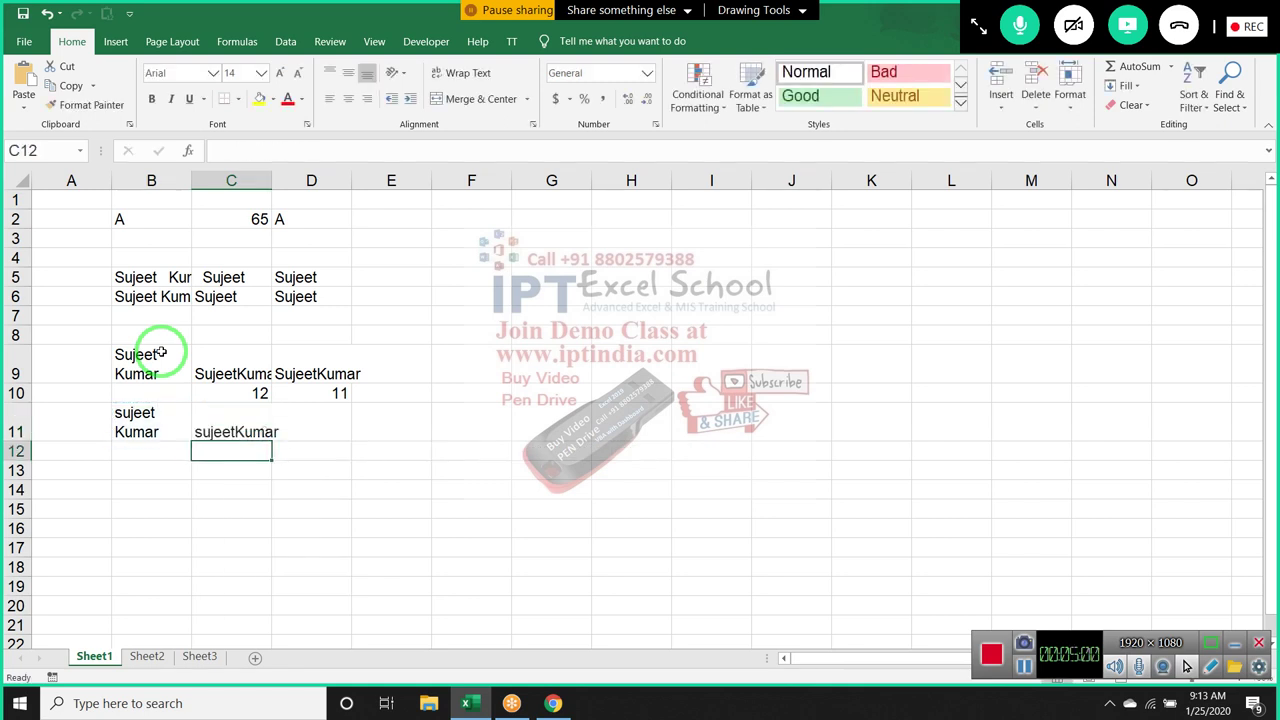
{"action": "key", "text": "Up"}
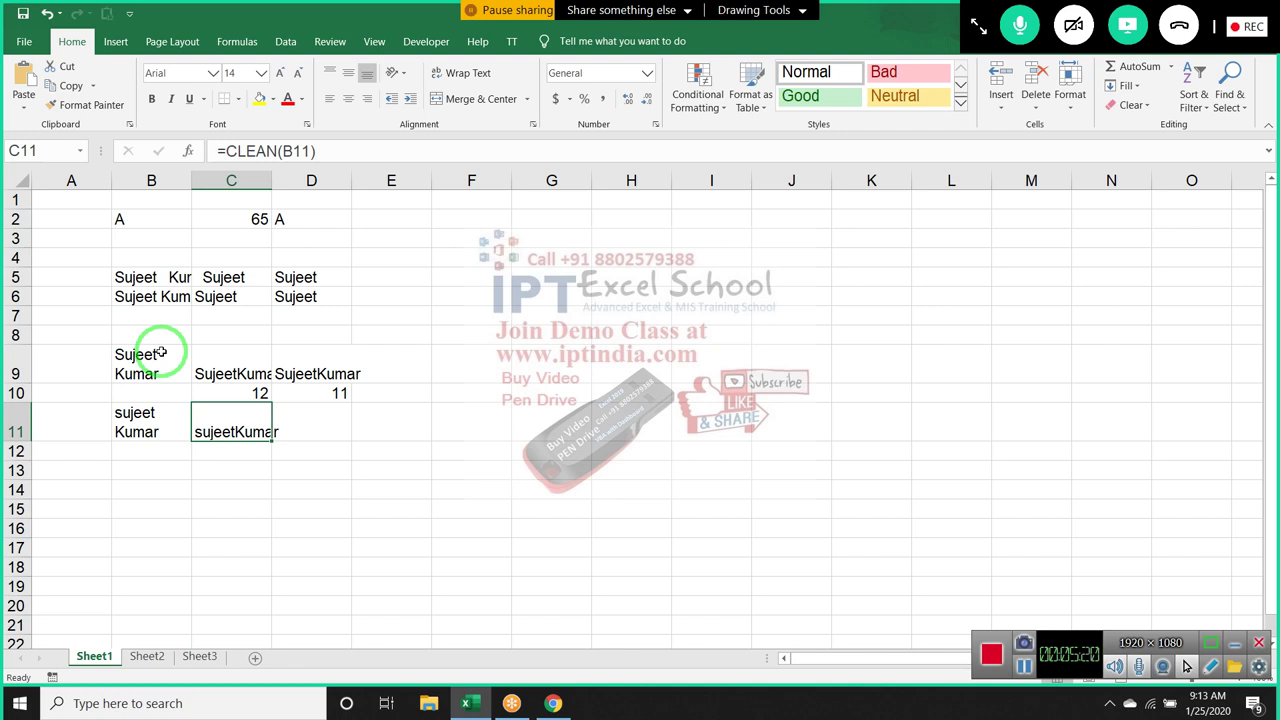
Enter 123.963.456 in G1 and begin a =sub formula in G2
{"action": "left_click", "coordinate": [541, 203]}
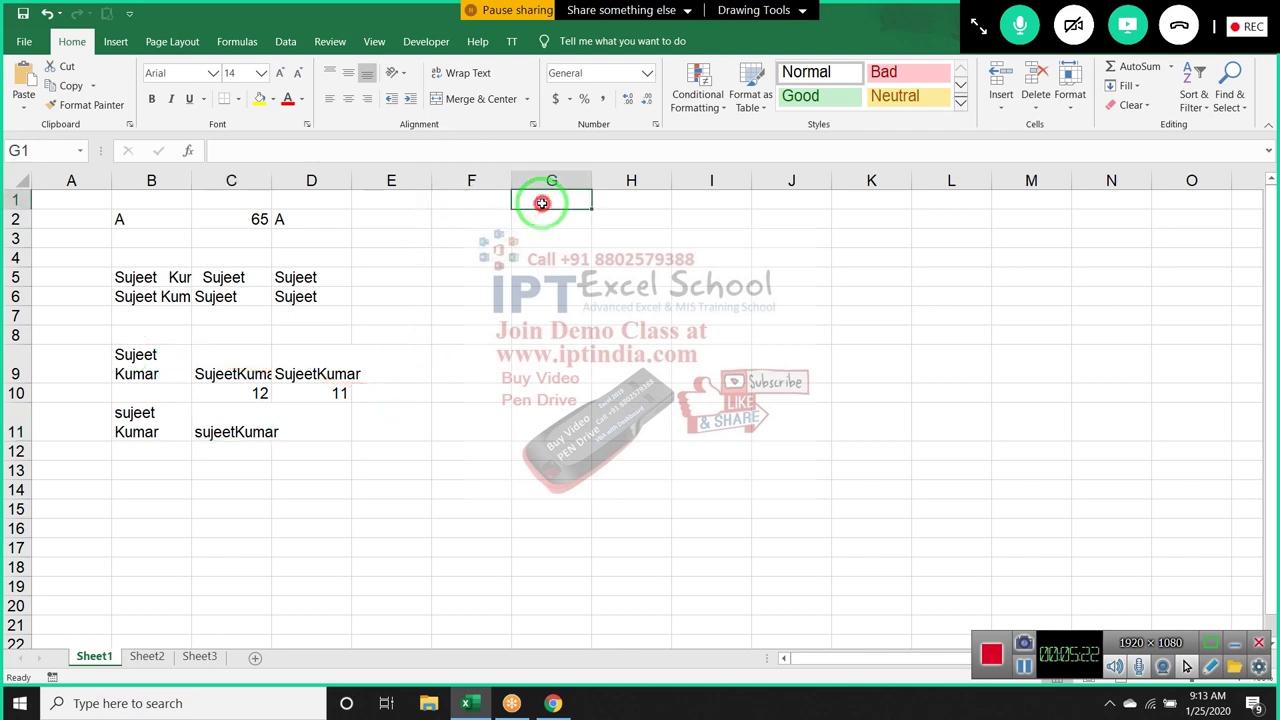
{"action": "type", "text": "123."}
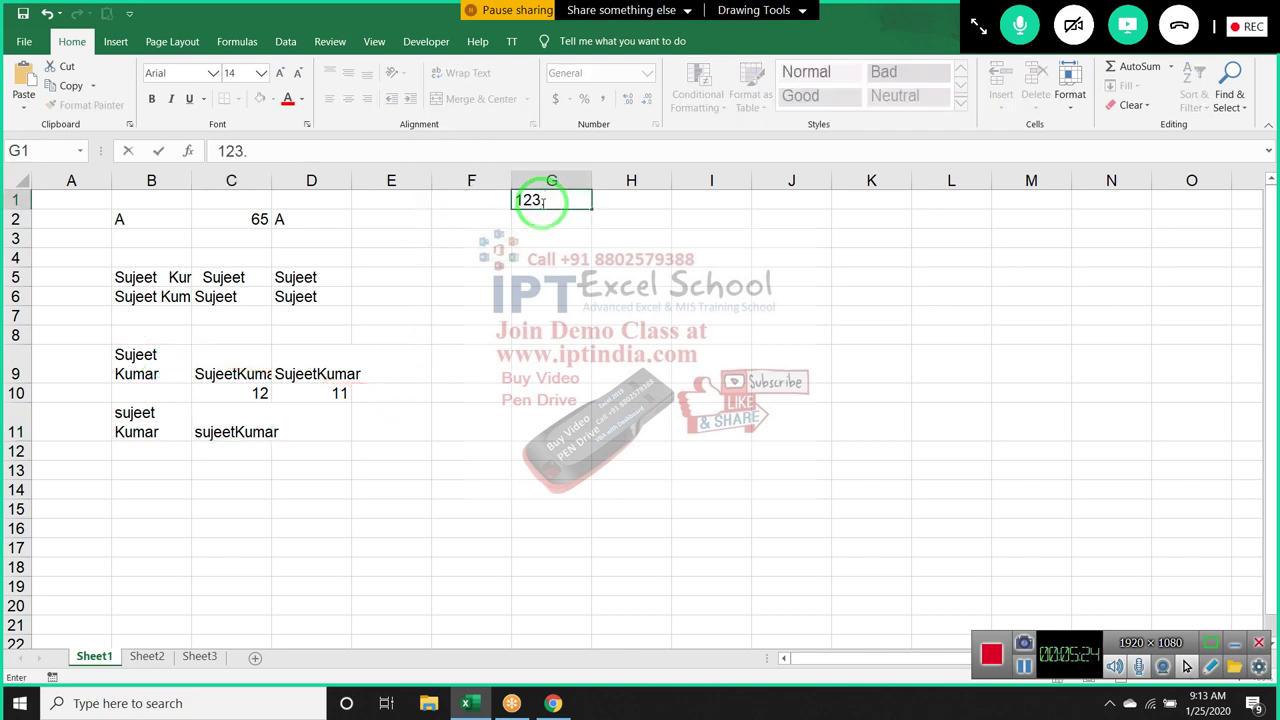
{"action": "type", "text": "963."}
{"action": "type", "text": "456"}
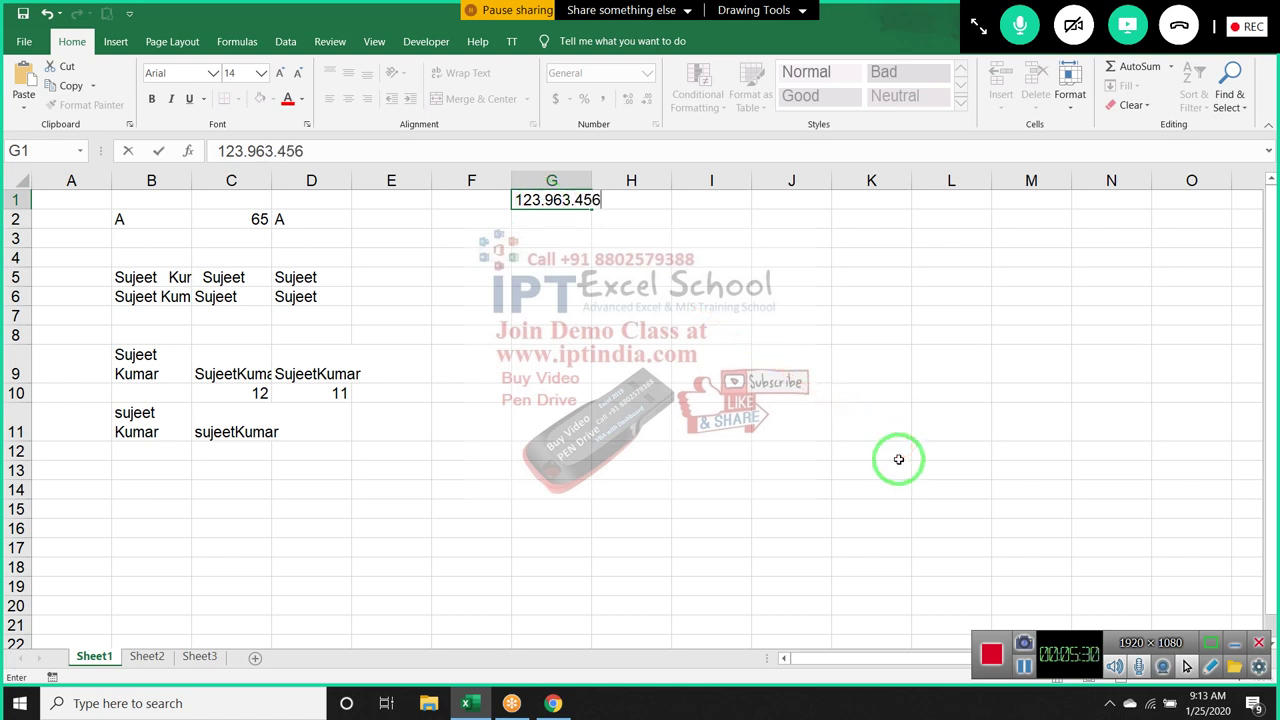
{"action": "key", "text": "Return"}
{"action": "type", "text": "="}
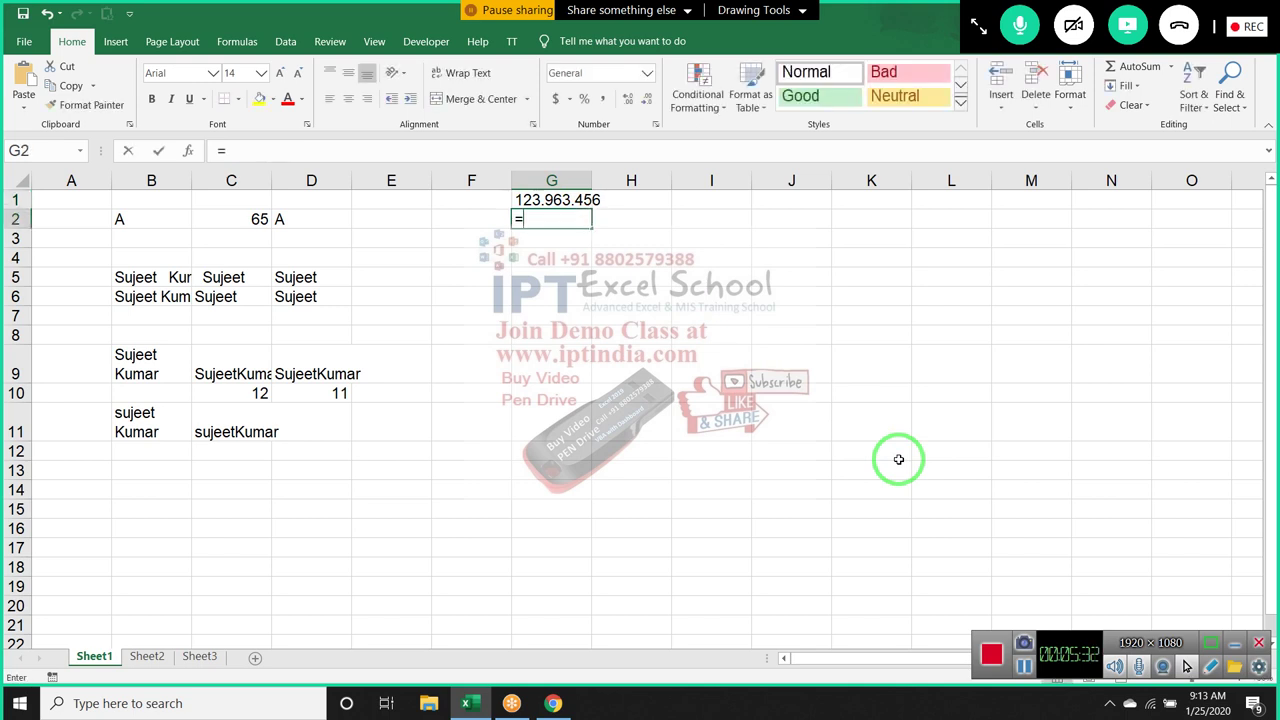
{"action": "type", "text": "c"}
{"action": "key", "text": "BackSpace"}
{"action": "key", "text": "BackSpace"}
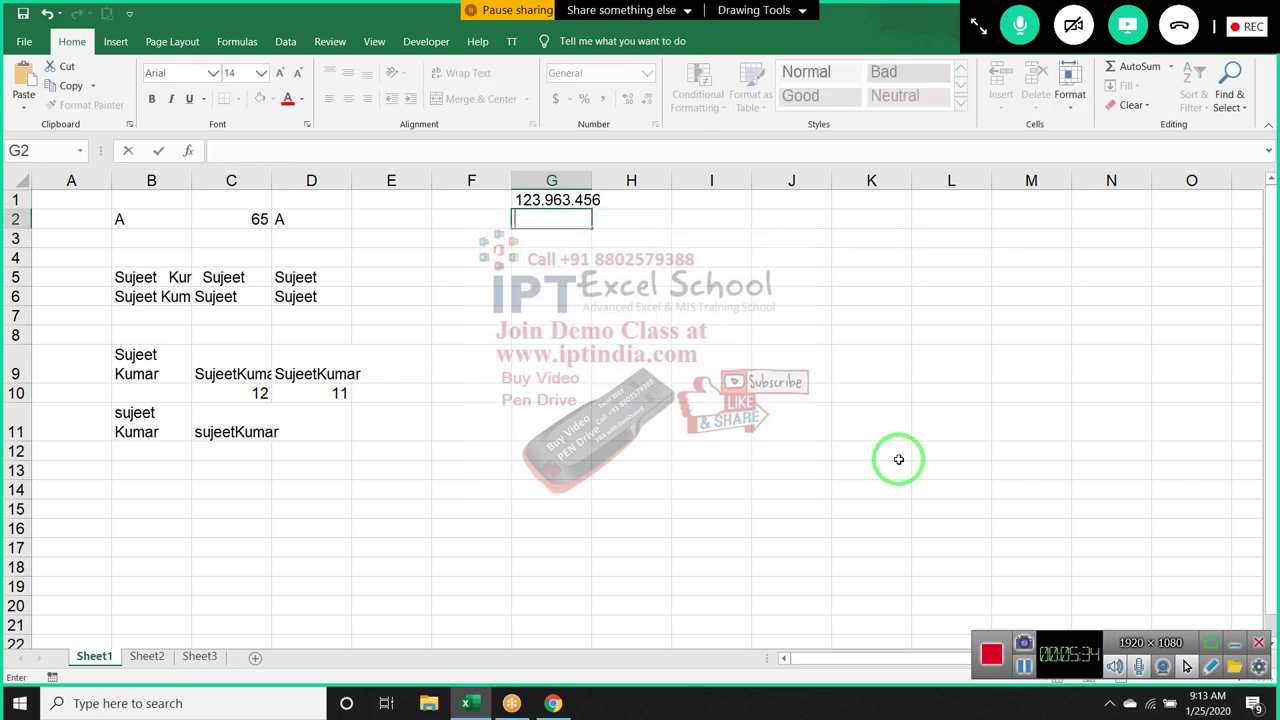
{"action": "type", "text": "=sub"}
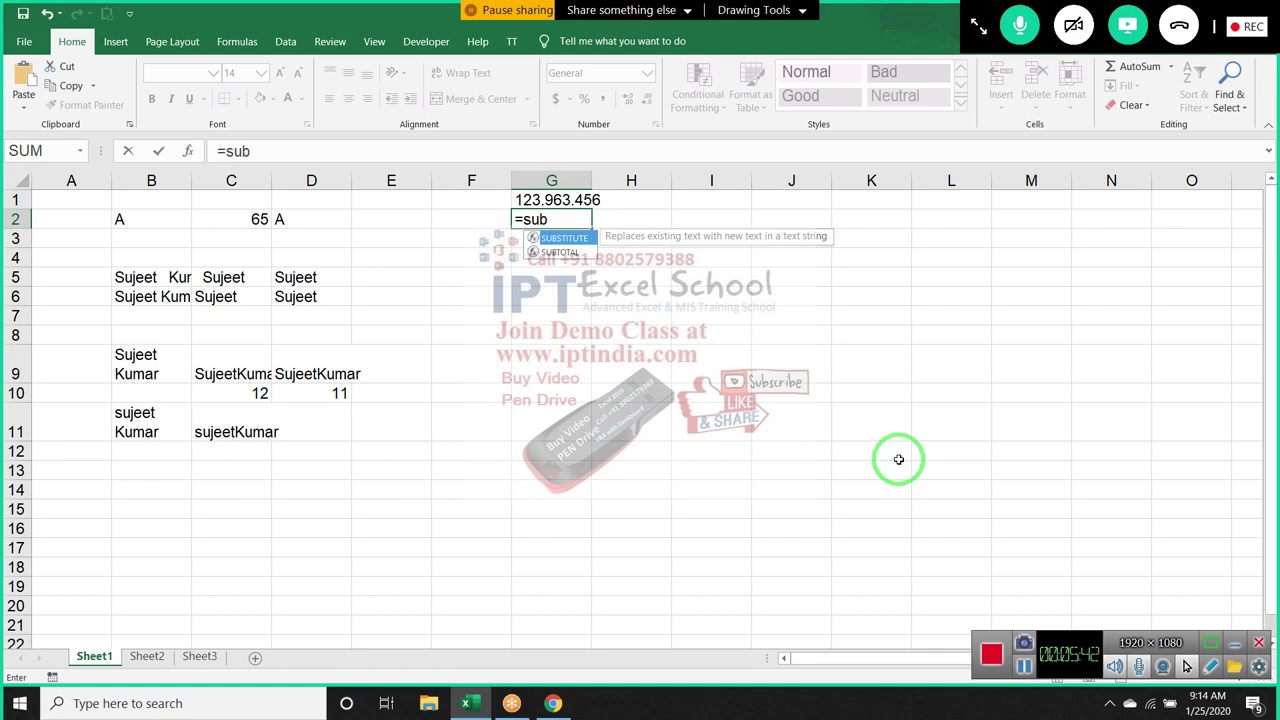
Enter =SUBSTITUTE(G1,".","-") in G2, replacing every dot with a hyphen
{"action": "key", "text": "Tab"}
{"action": "key", "text": "Up"}
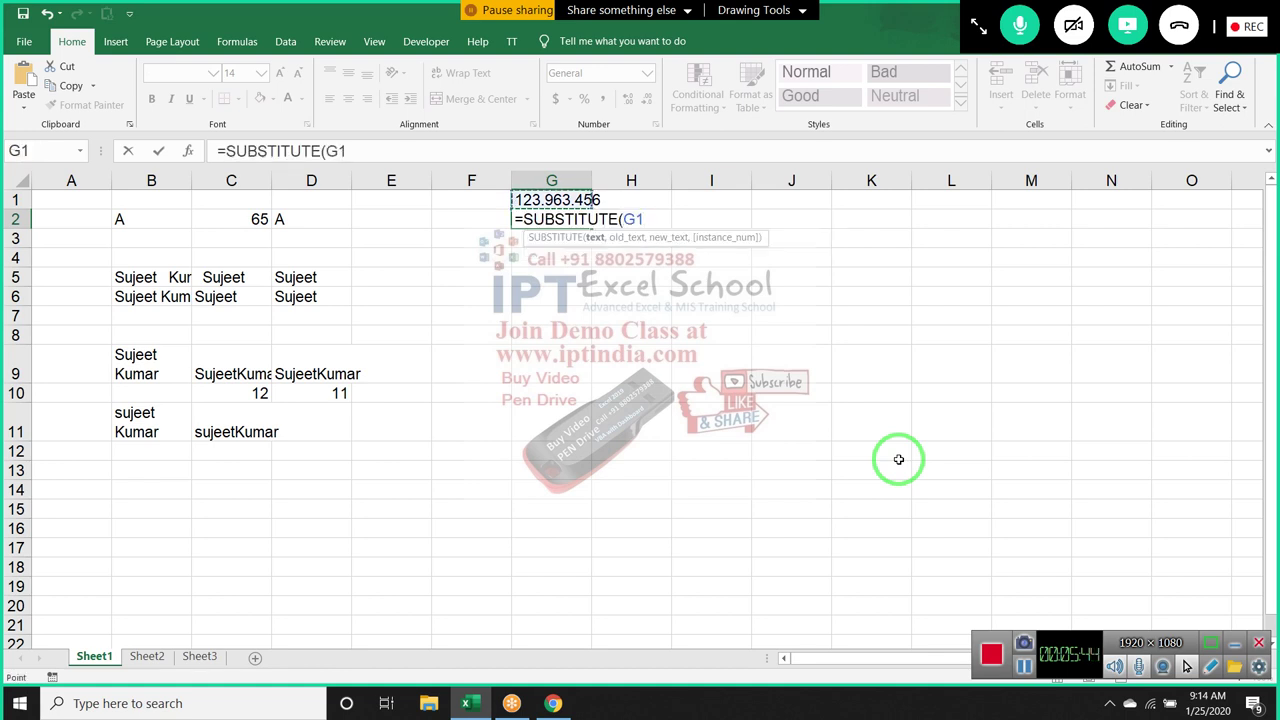
{"action": "type", "text": ","}
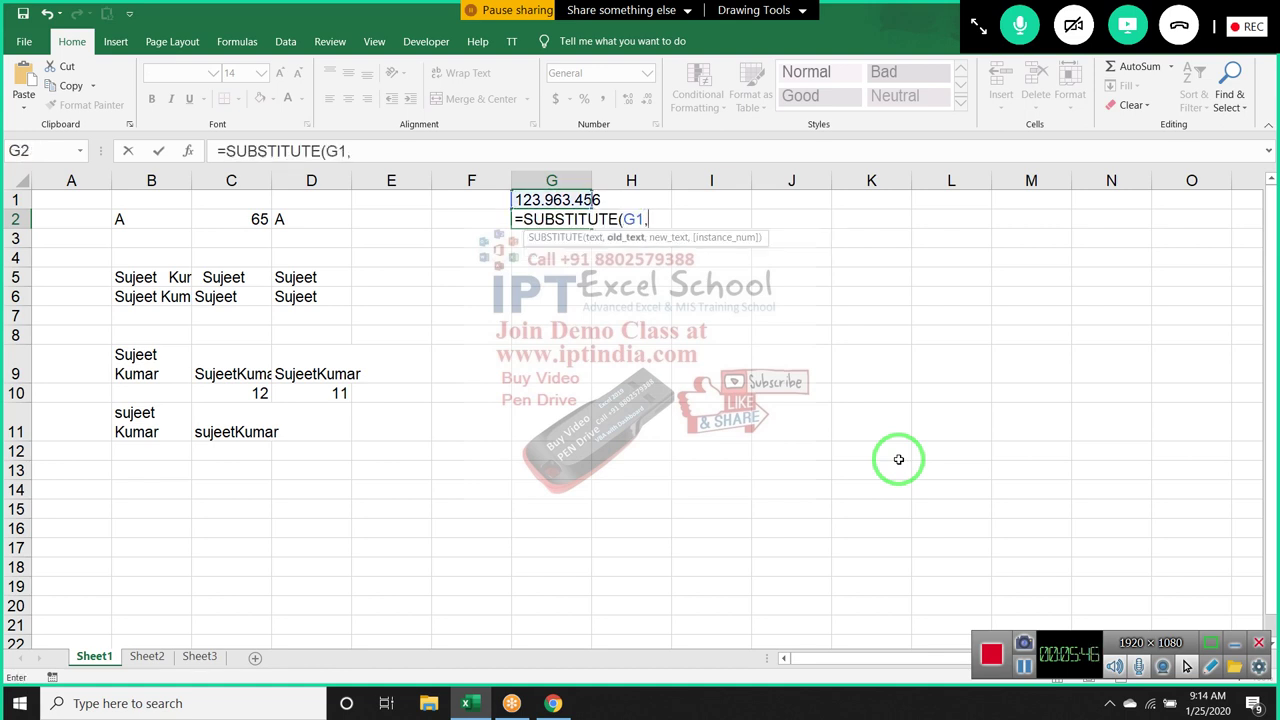
{"action": "type", "text": "\""}
{"action": "type", "text": "."}
{"action": "type", "text": "\","}
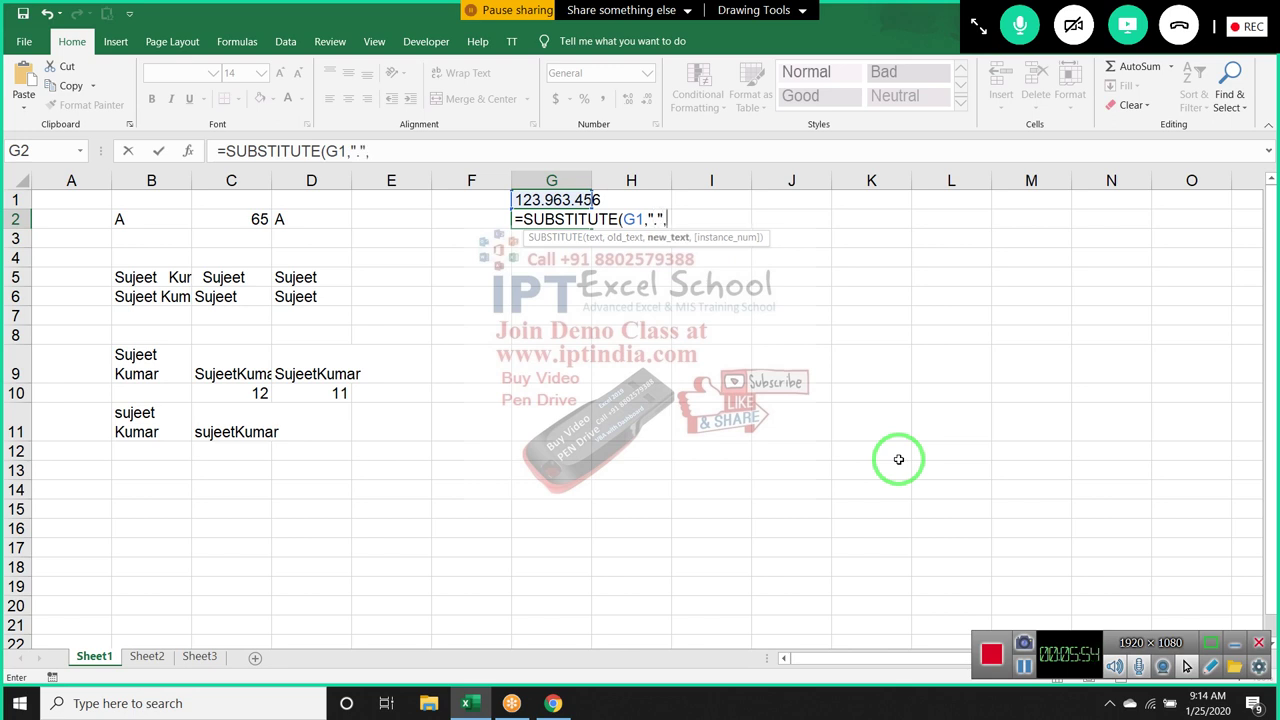
{"action": "type", "text": "\"-\""}
{"action": "key", "text": "Return"}
{"action": "key", "text": "Up"}
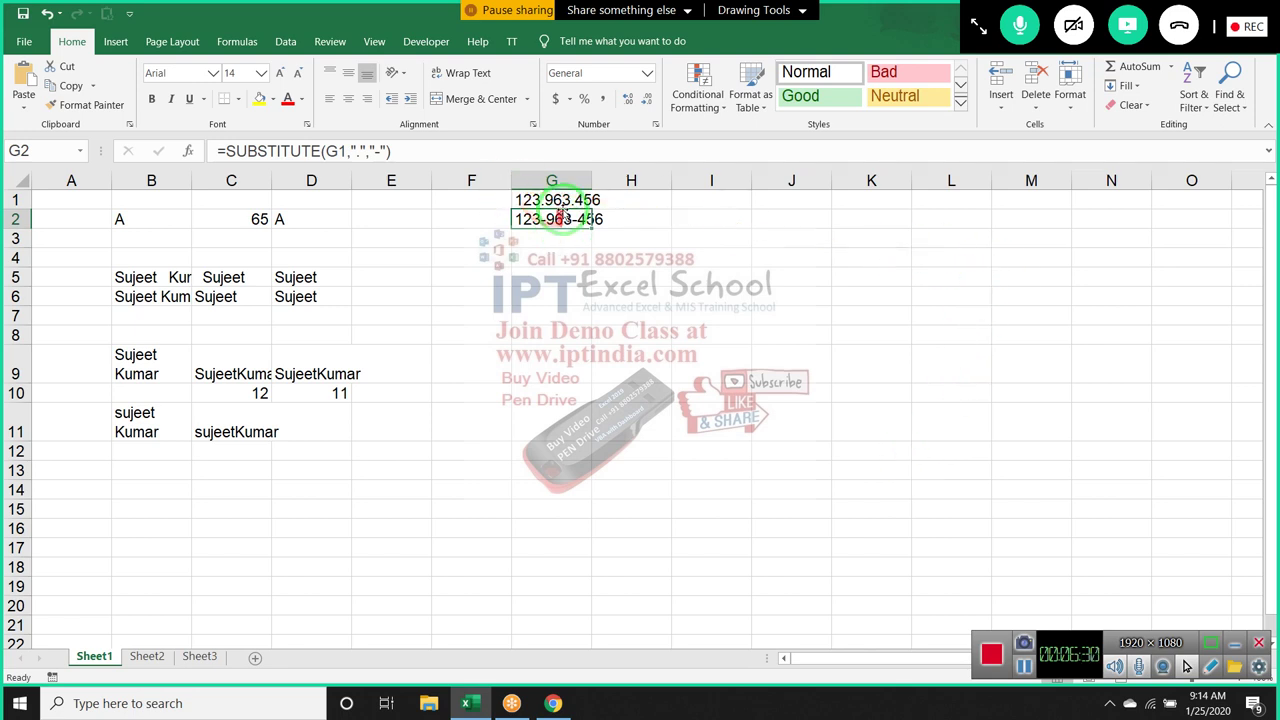
Add instance number 1 so G2 shows 123-963.456, replacing only the first dot
{"action": "left_click", "coordinate": [563, 222]}
{"action": "double_click", "coordinate": [563, 222]}
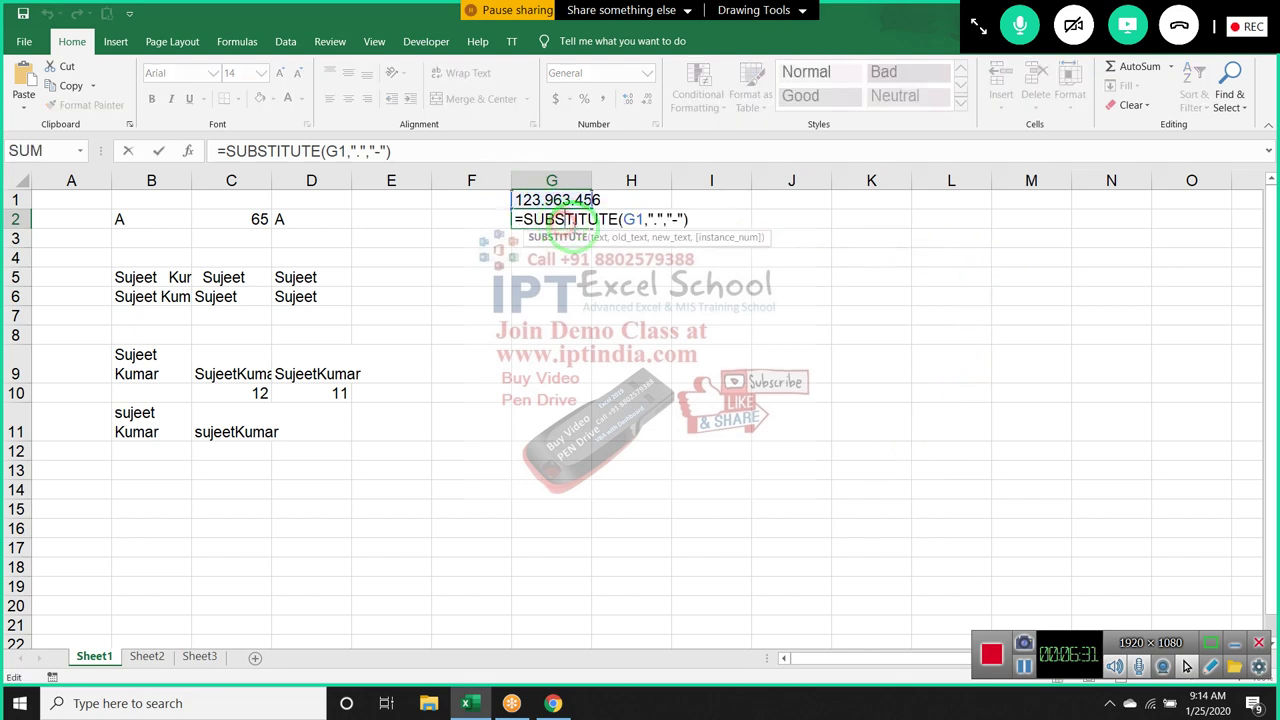
{"action": "left_click", "coordinate": [690, 219]}
{"action": "key", "text": "BackSpace"}
{"action": "type", "text": ","}
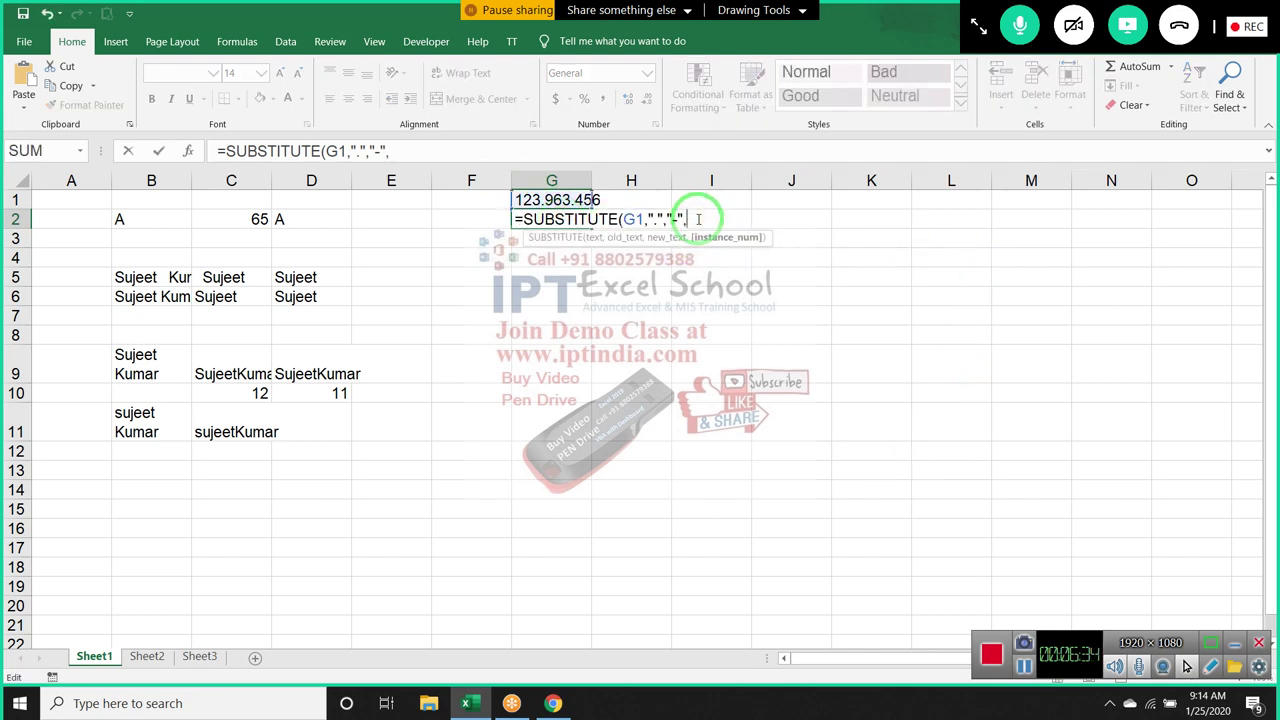
{"action": "type", "text": "1)"}
{"action": "key", "text": "Return"}
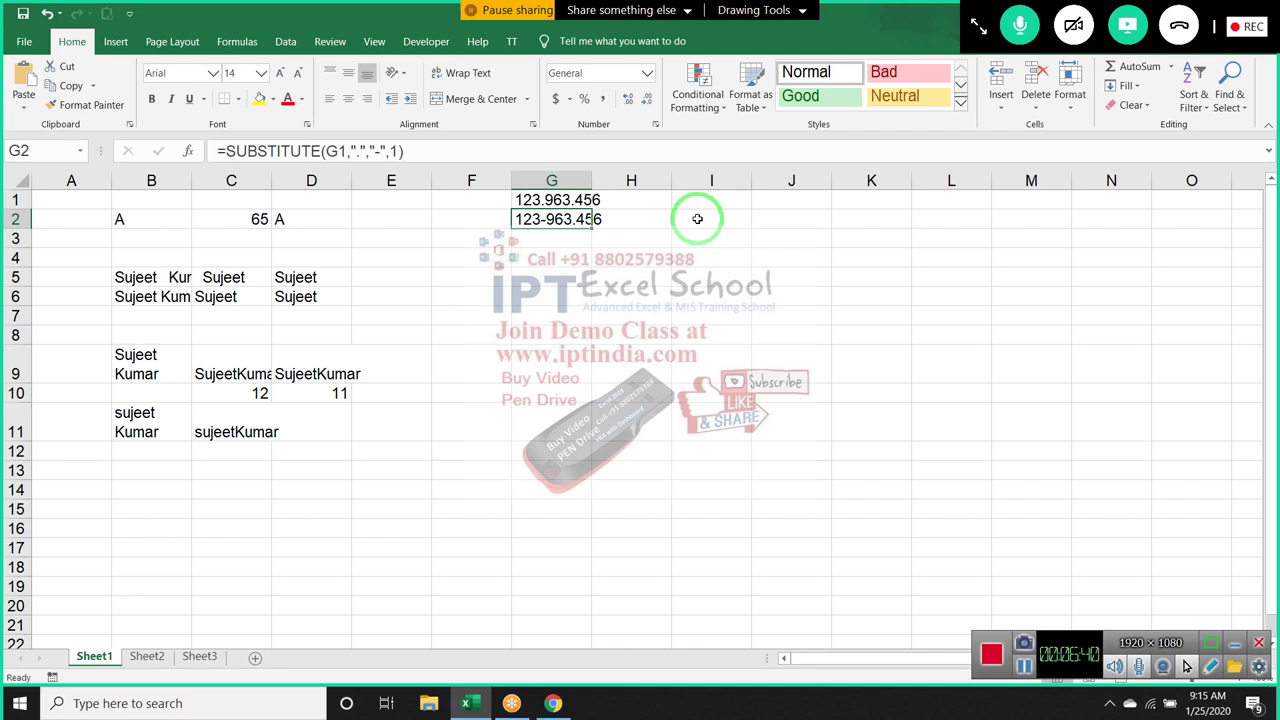
Change the instance number to 2 so only the second dot is replaced
{"action": "left_click", "coordinate": [401, 151]}
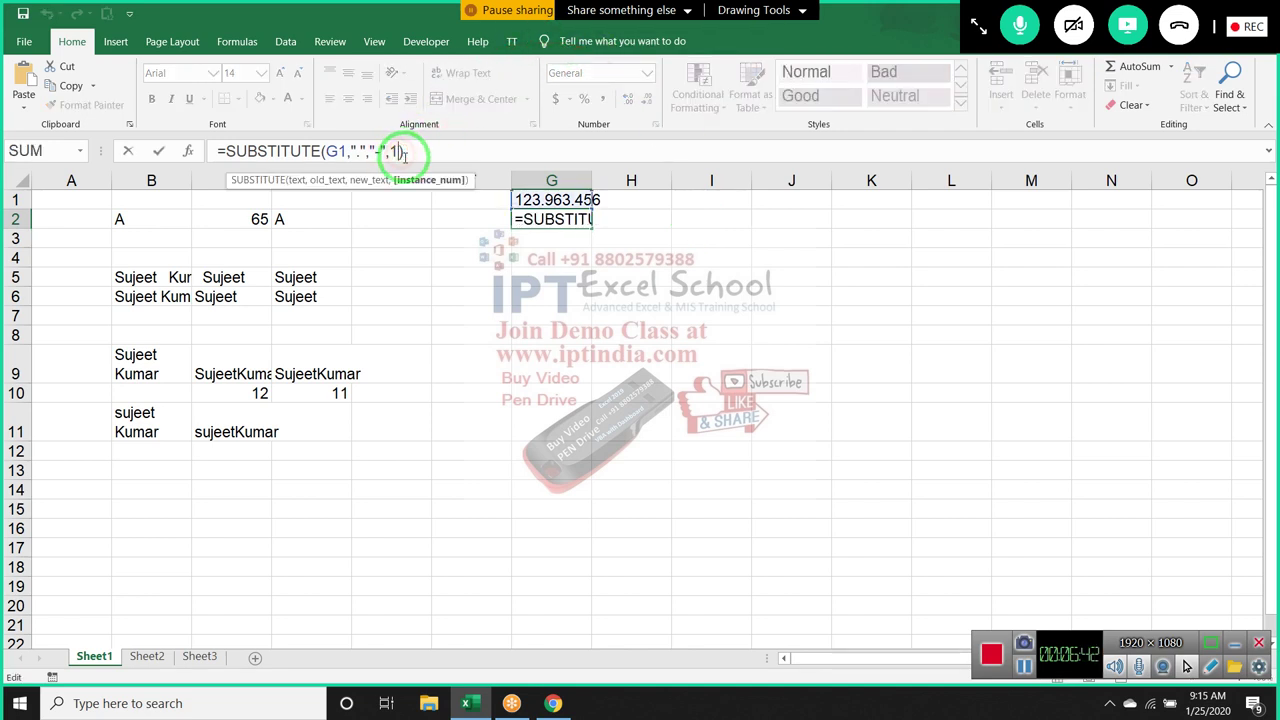
{"action": "key", "text": "BackSpace"}
{"action": "type", "text": "2"}
{"action": "key", "text": "Return"}
{"action": "key", "text": "Up"}
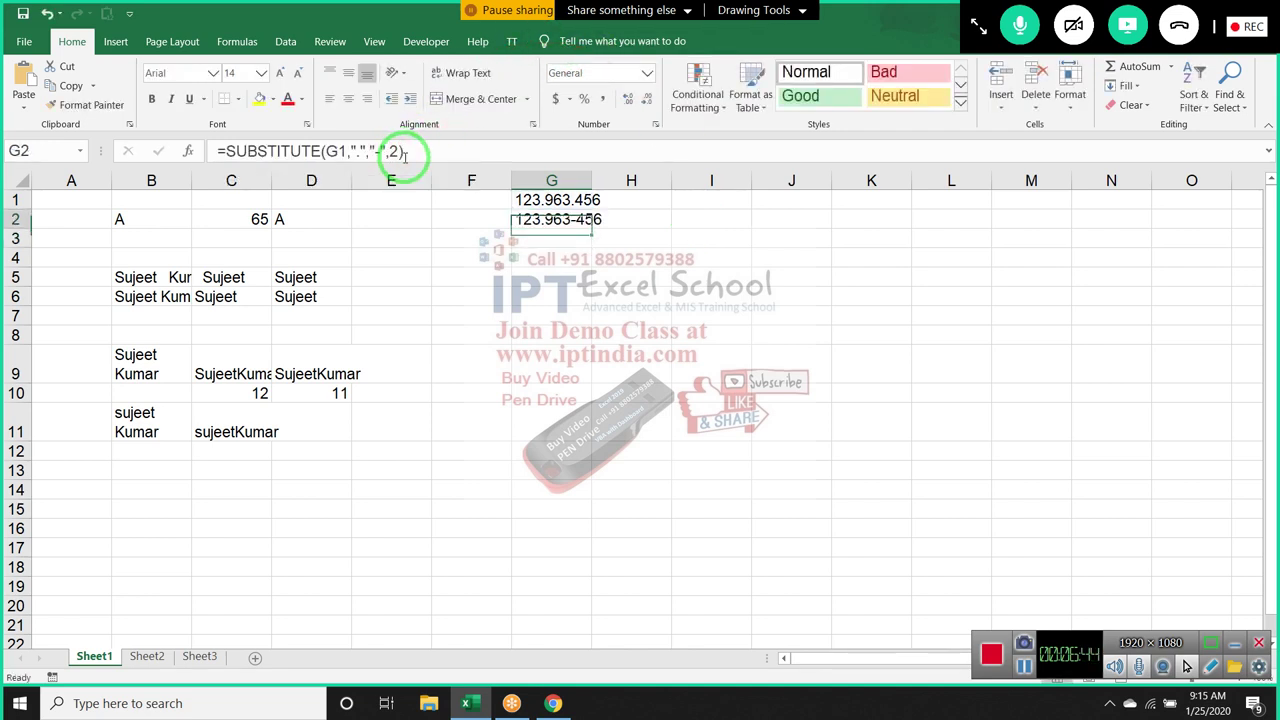
Delete the instance argument so G2 replaces every dot, giving 123-963-456
{"action": "double_click", "coordinate": [393, 151]}
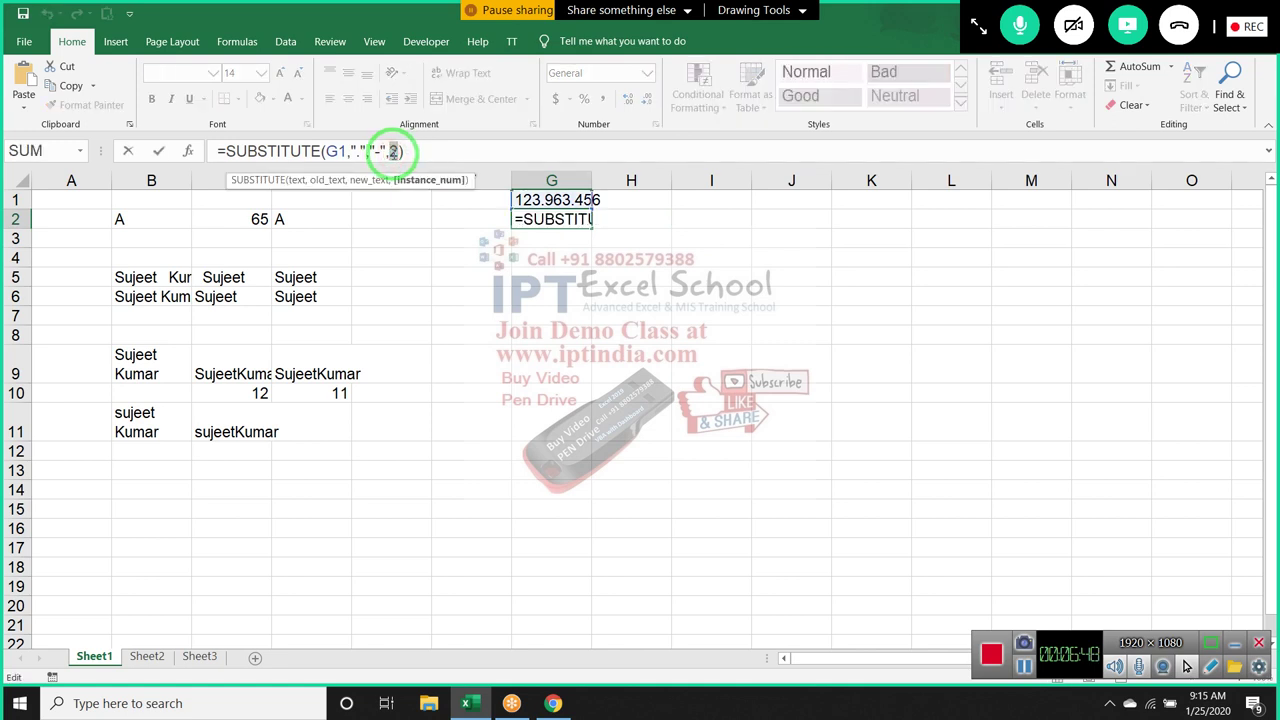
{"action": "key", "text": "BackSpace"}
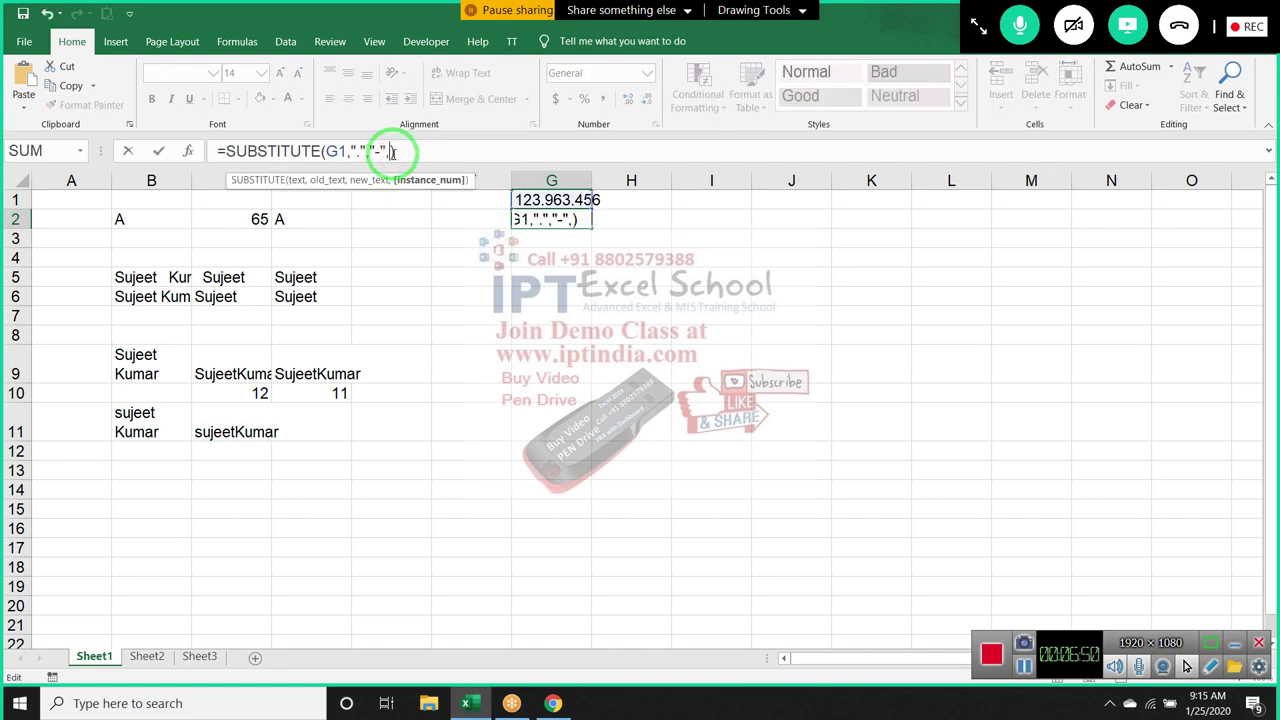
{"action": "key", "text": "BackSpace"}
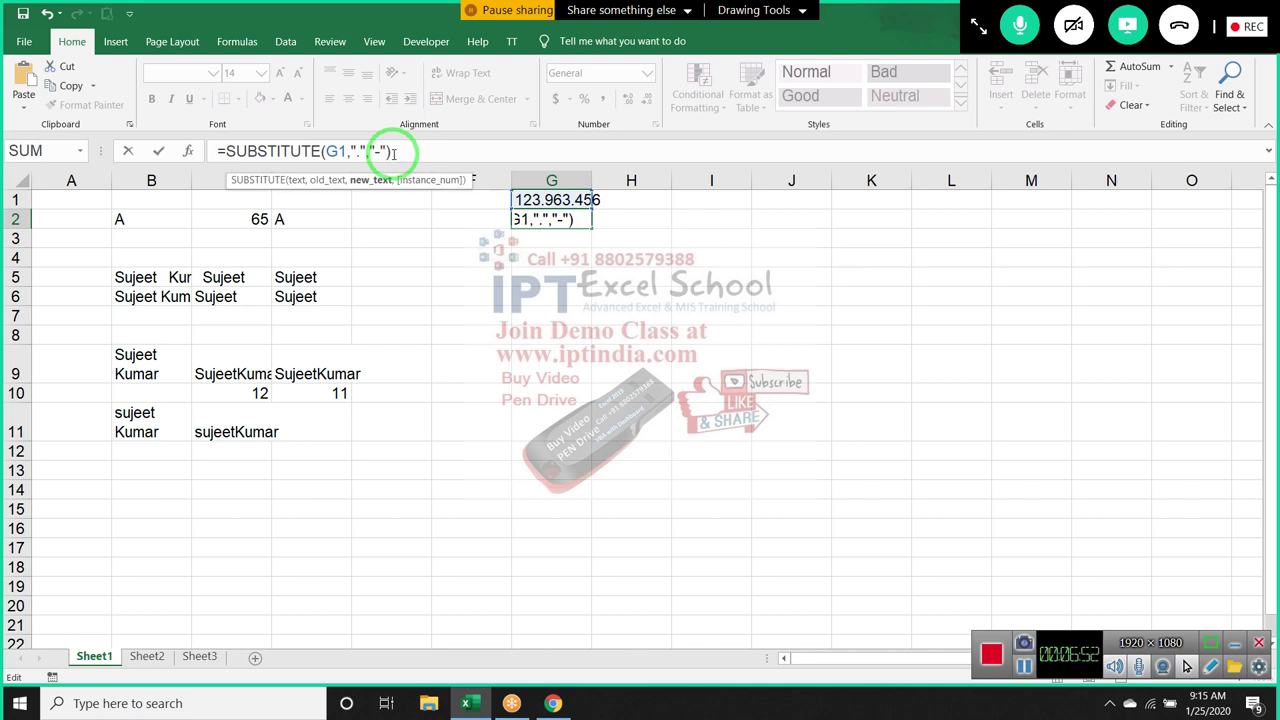
{"action": "key", "text": "Return"}
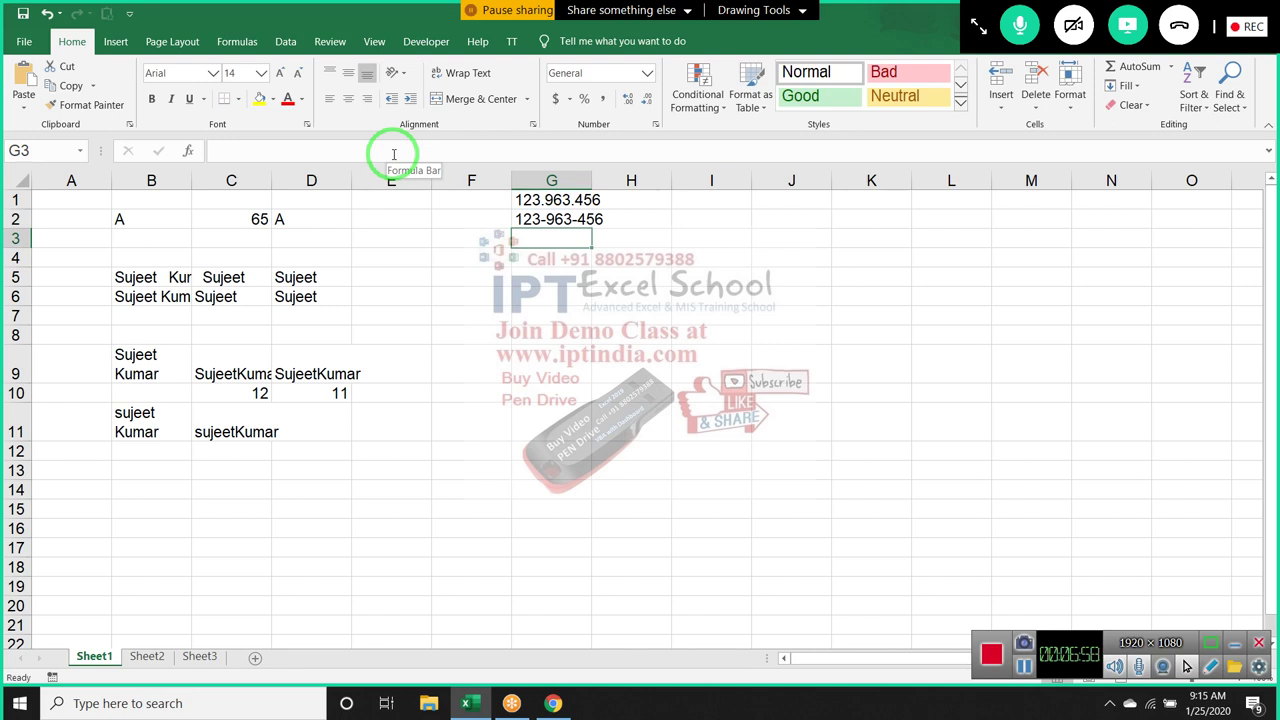
Compare the original number in G1 with the SUBSTITUTE result in G2
{"action": "key", "text": "Up"}
{"action": "key", "text": "Up"}
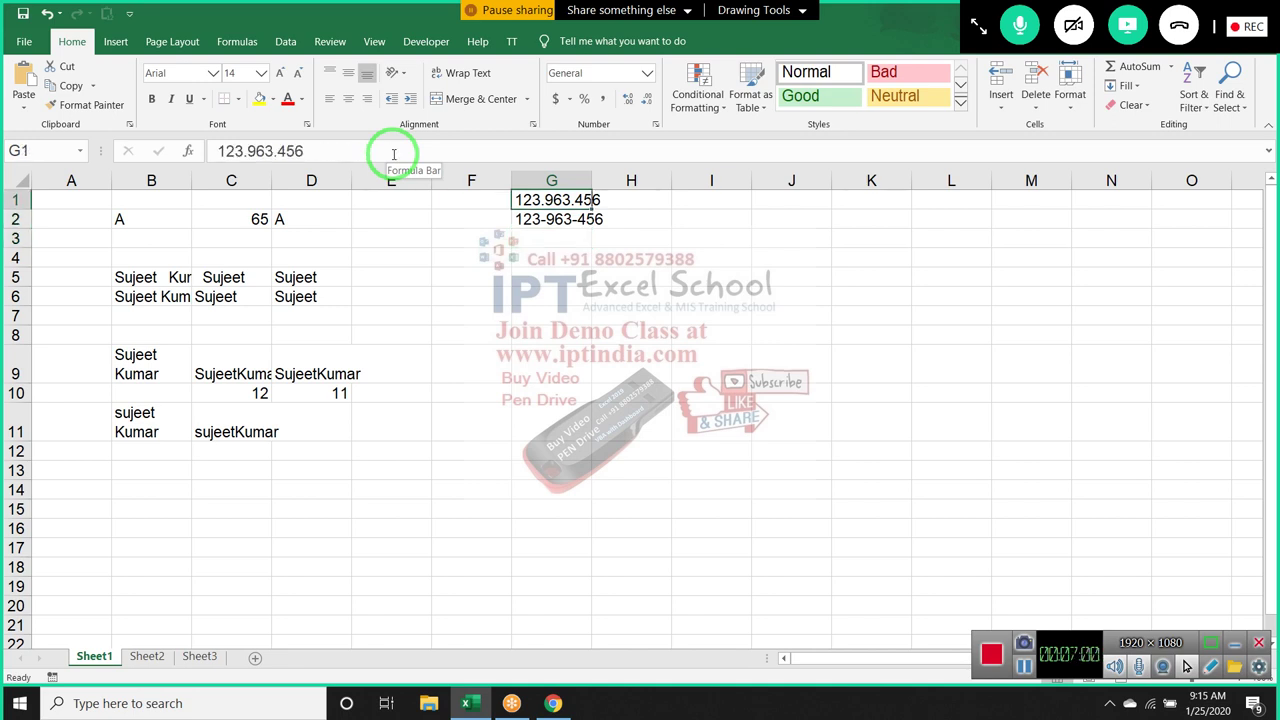
{"action": "key", "text": "Down"}
{"action": "key", "text": "Up"}
{"action": "key", "text": "Down"}
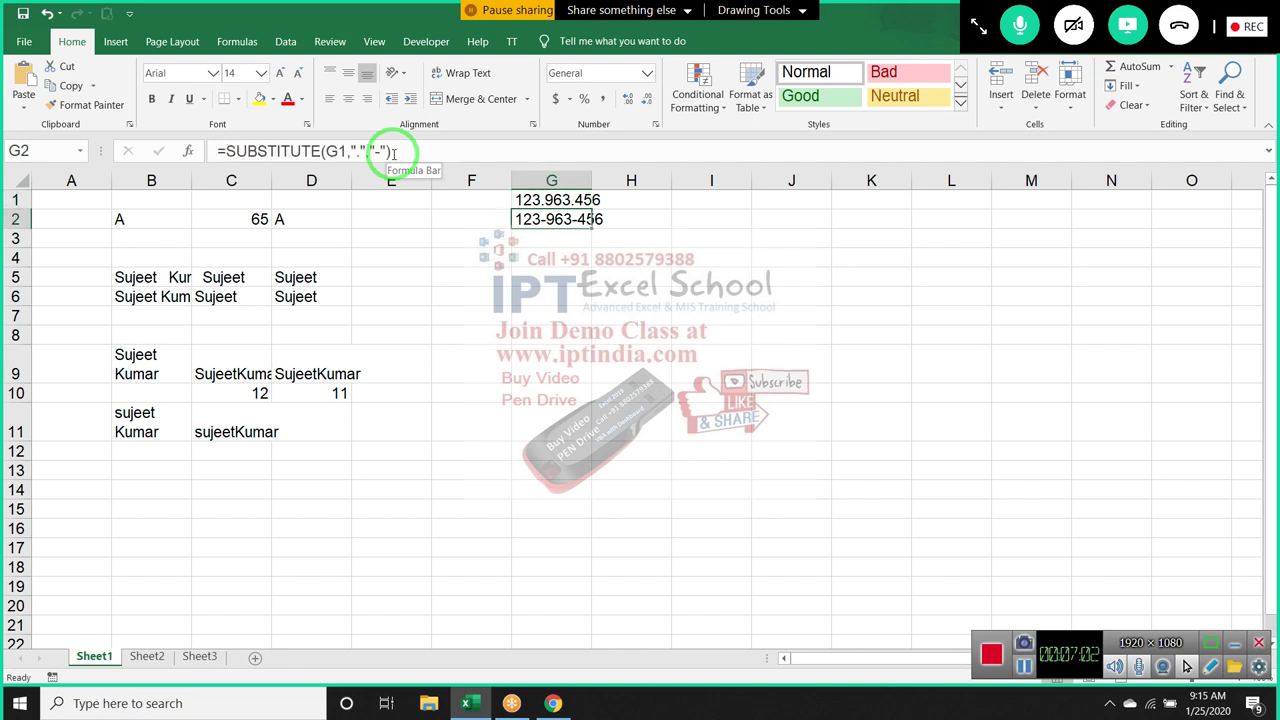
{"action": "key", "text": "Up"}
{"action": "key", "text": "Down"}
{"action": "key", "text": "Down"}
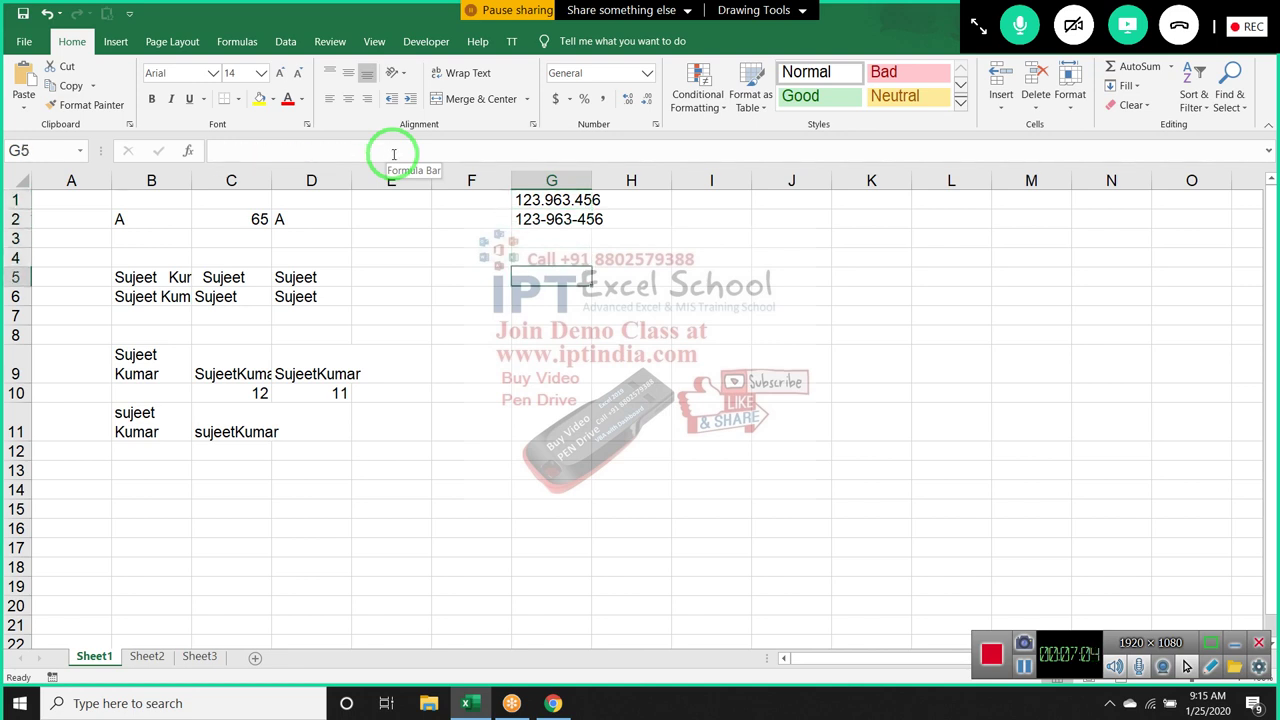
{"action": "key", "text": "Up"}
{"action": "key", "text": "Up"}
{"action": "key", "text": "Down"}
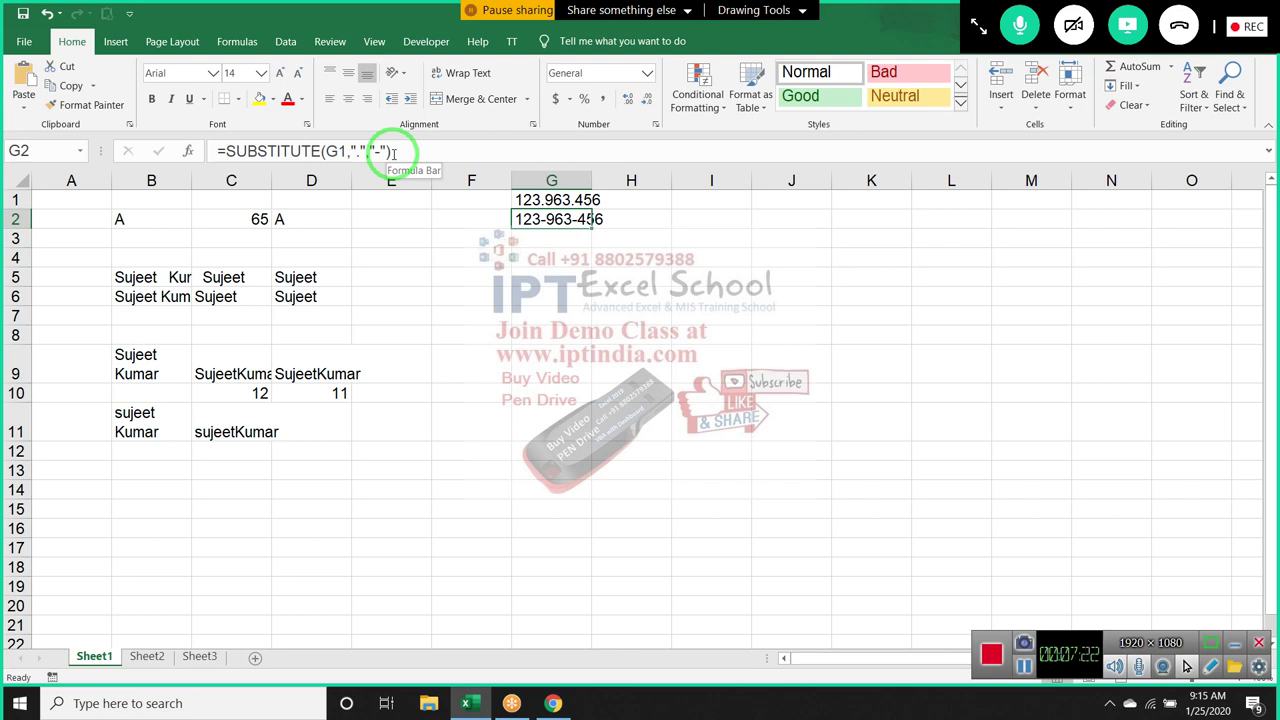
{"action": "left_click", "coordinate": [180, 380]}
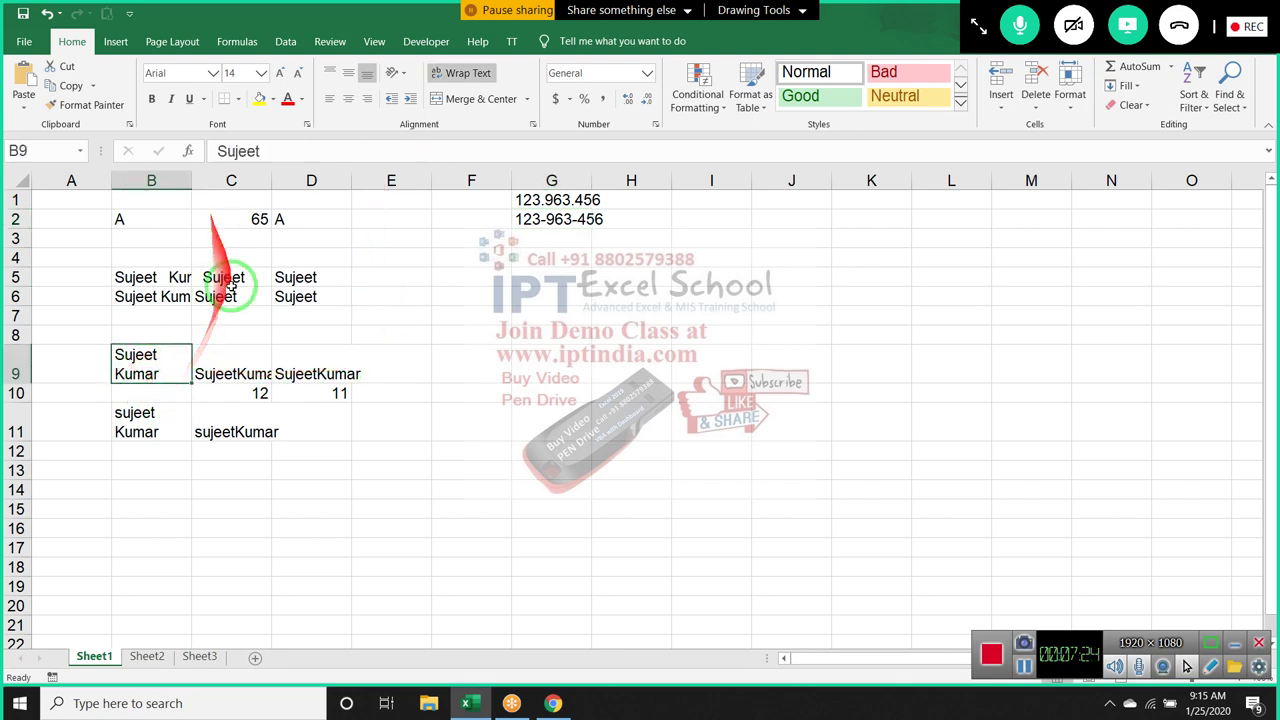
{"action": "left_click", "coordinate": [229, 370]}
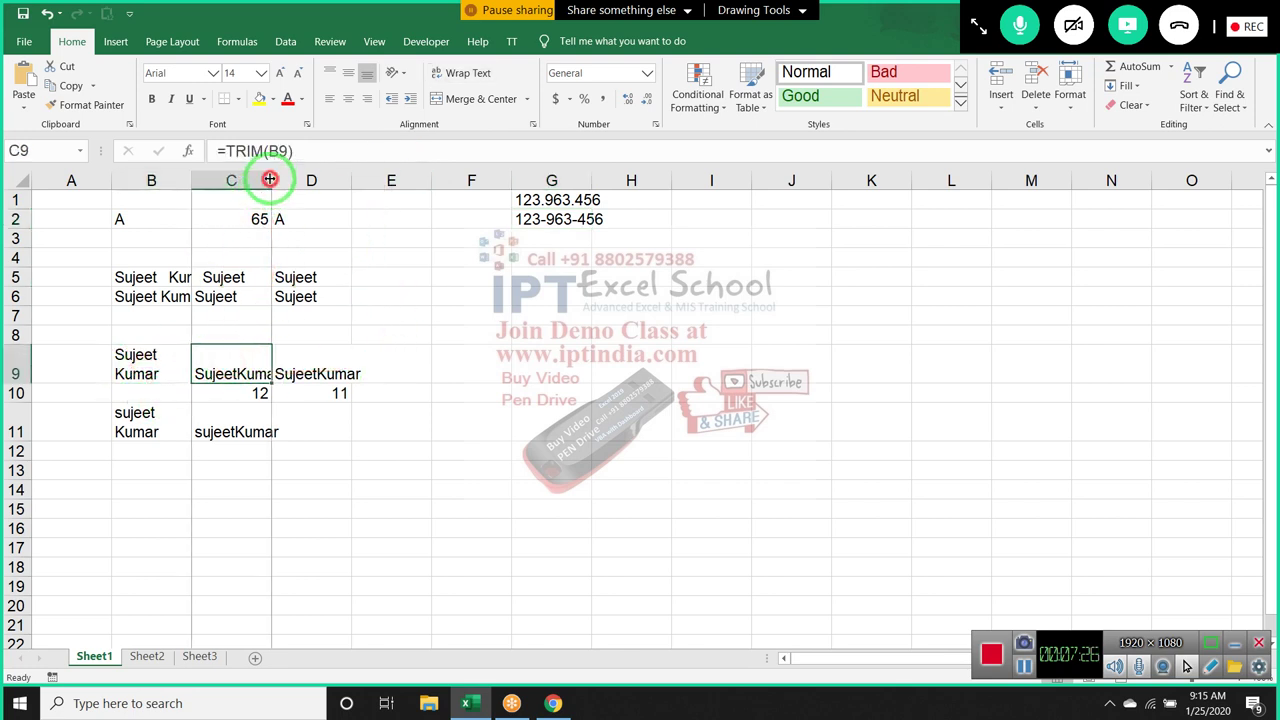
{"action": "double_click", "coordinate": [271, 183]}
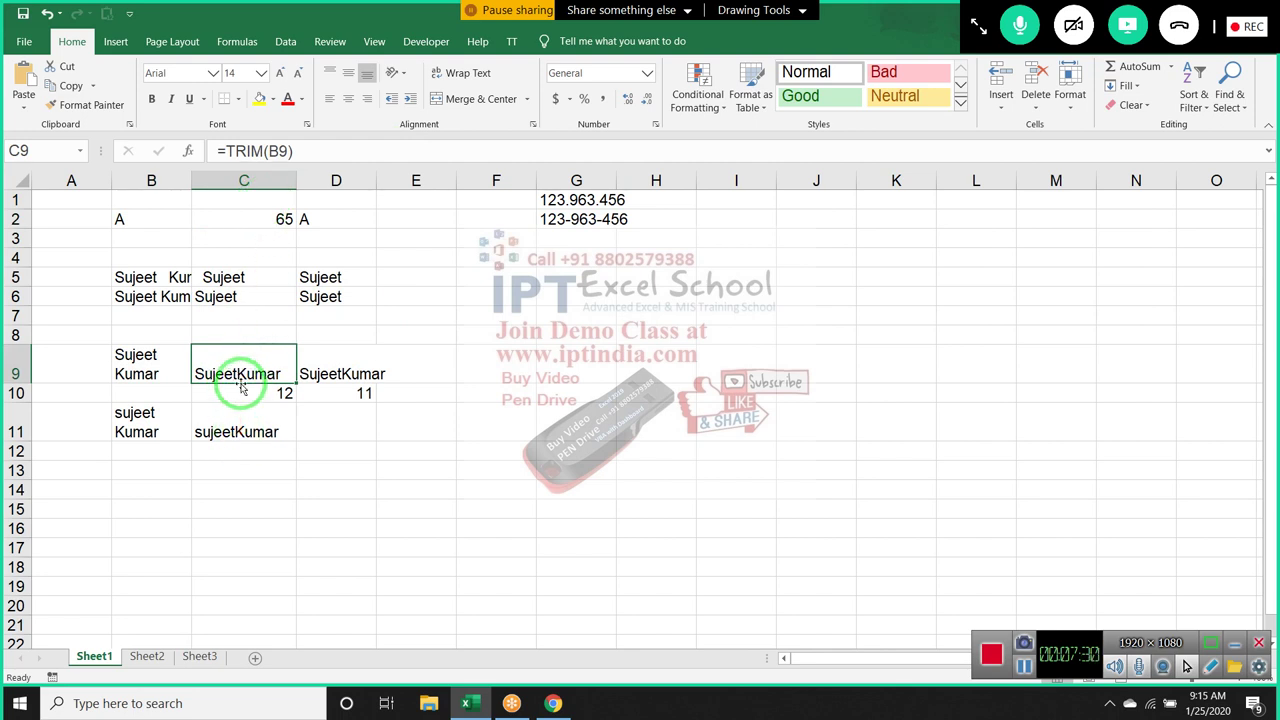
{"action": "left_click", "coordinate": [674, 368]}
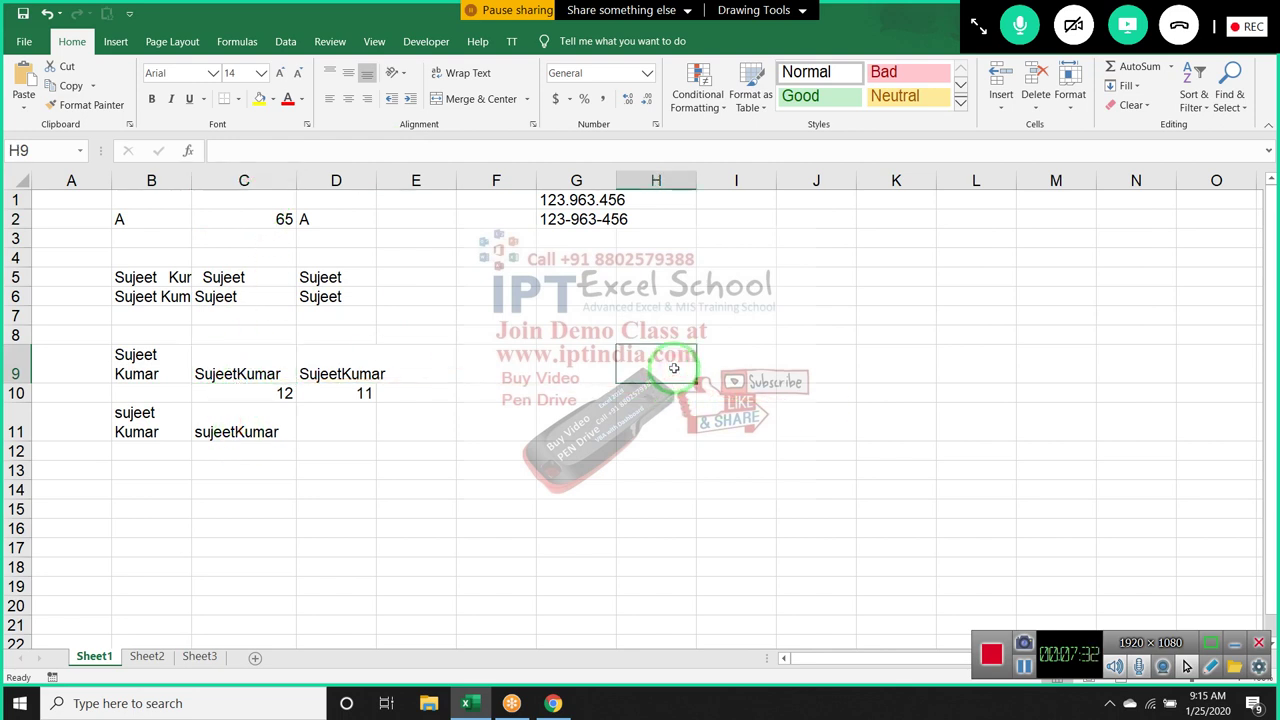
{"action": "type", "text": "Sujeet"}
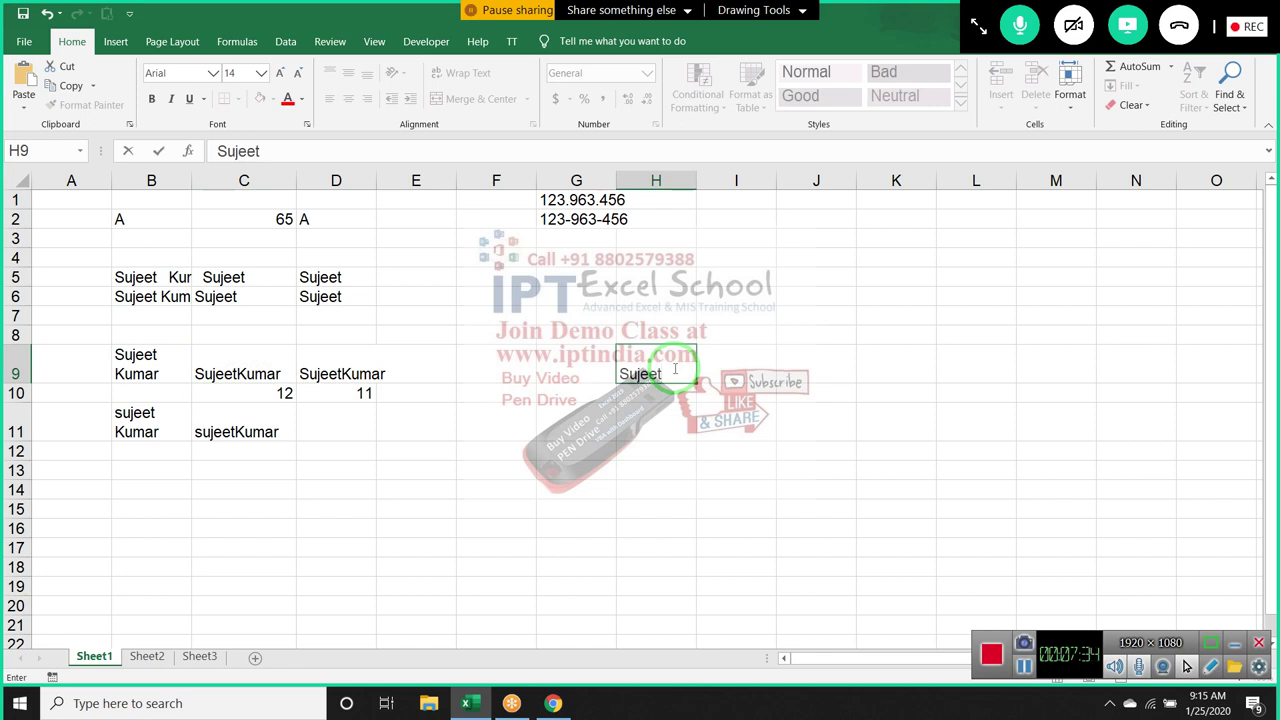
{"action": "type", "text": "Kumar"}
{"action": "key", "text": "BackSpace"}
{"action": "key", "text": "BackSpace"}
{"action": "type", "text": "ar"}
{"action": "left_click", "coordinate": [570, 489]}
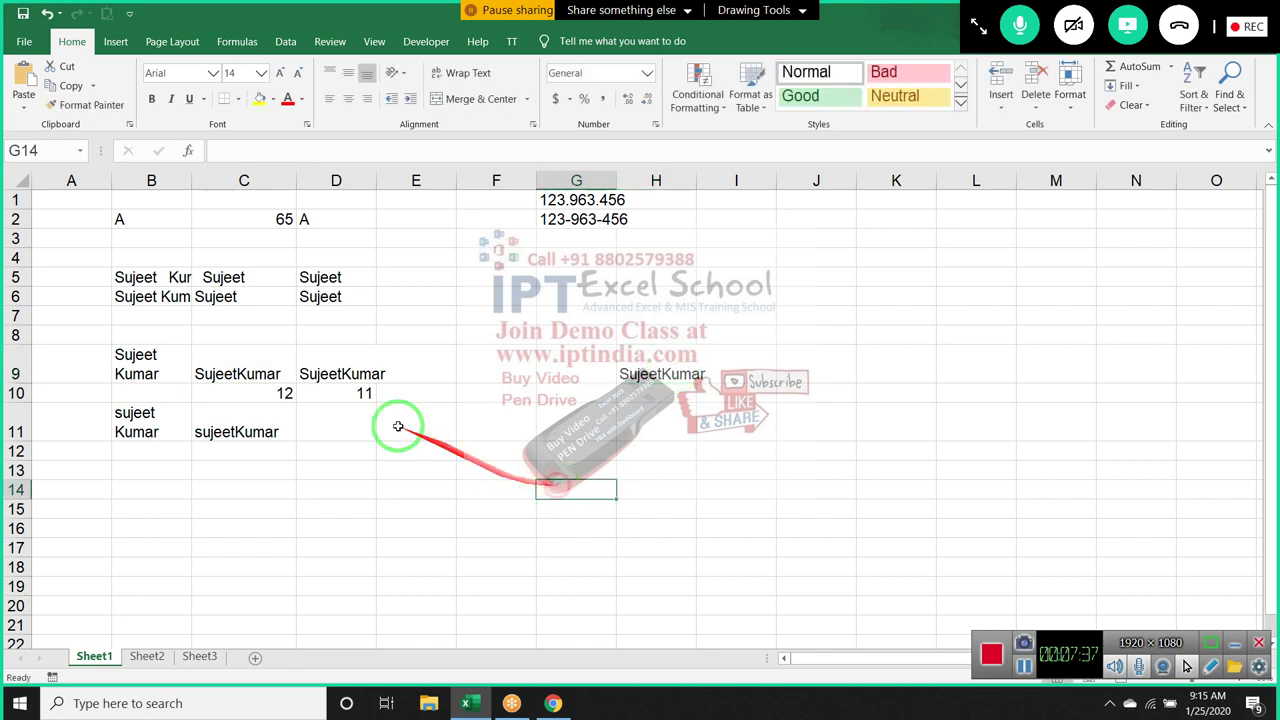
{"action": "left_click", "coordinate": [246, 362]}
{"action": "left_click", "coordinate": [652, 372]}
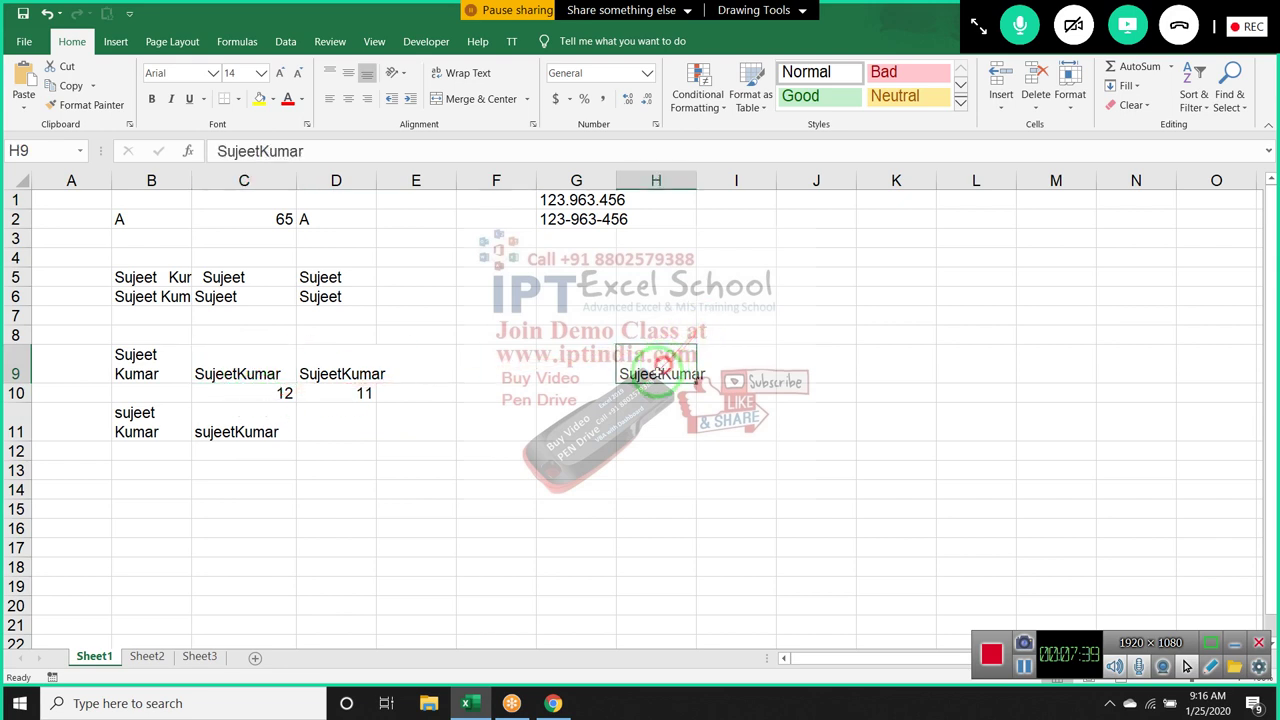
Compare the trimmed name with H9 using =C9=H9 in H11, which returns FALSE
{"action": "left_click", "coordinate": [637, 427]}
{"action": "type", "text": "="}
{"action": "left_click", "coordinate": [245, 368]}
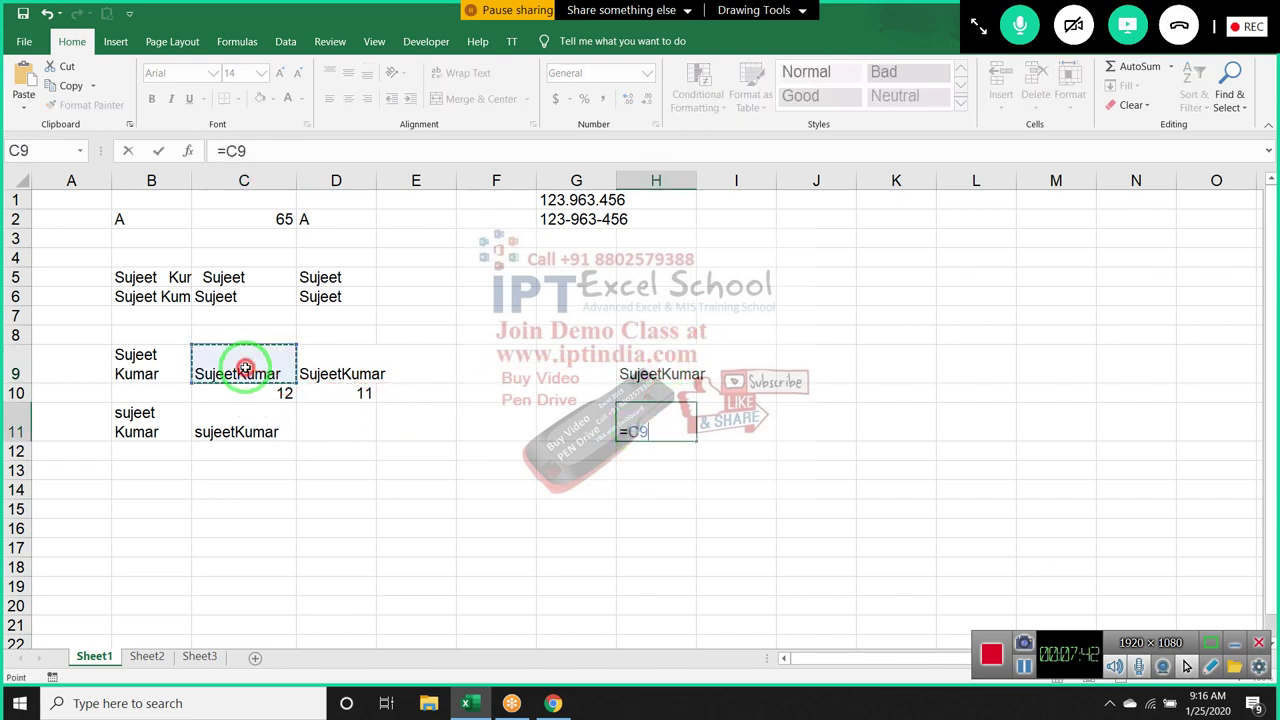
{"action": "type", "text": "="}
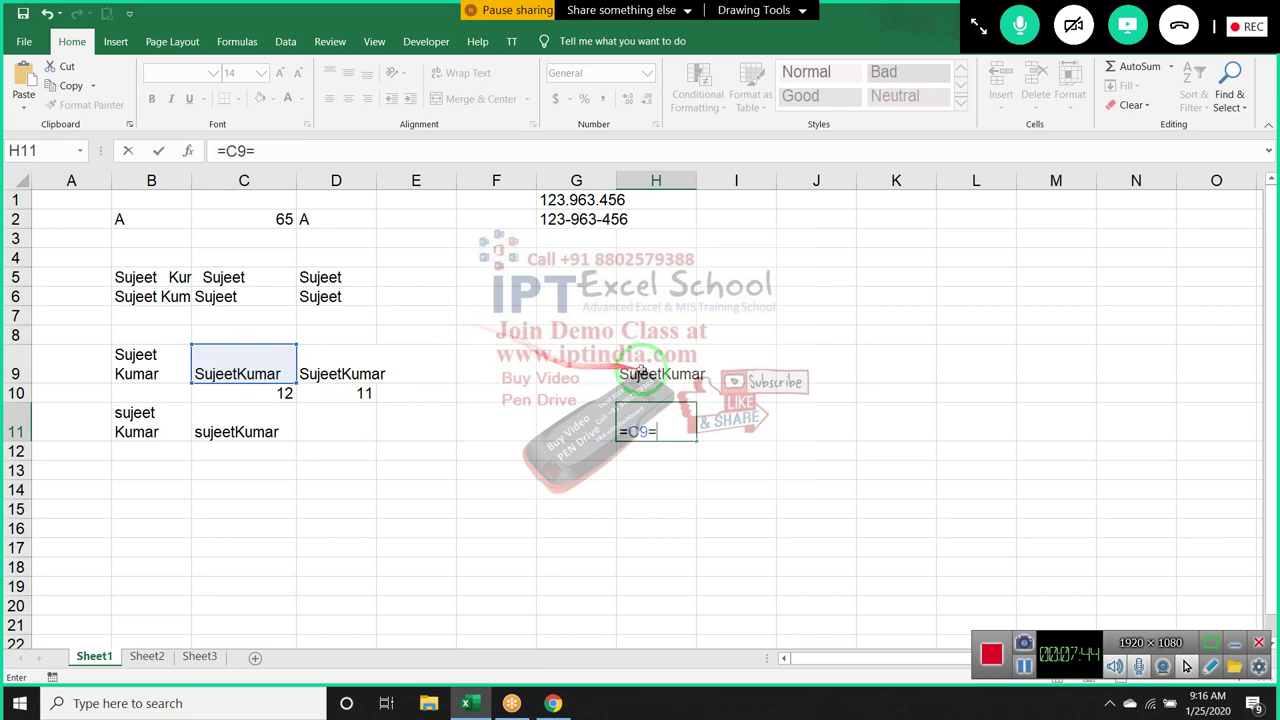
{"action": "left_click", "coordinate": [640, 372]}
{"action": "key", "text": "Return"}
{"action": "left_click", "coordinate": [655, 428]}
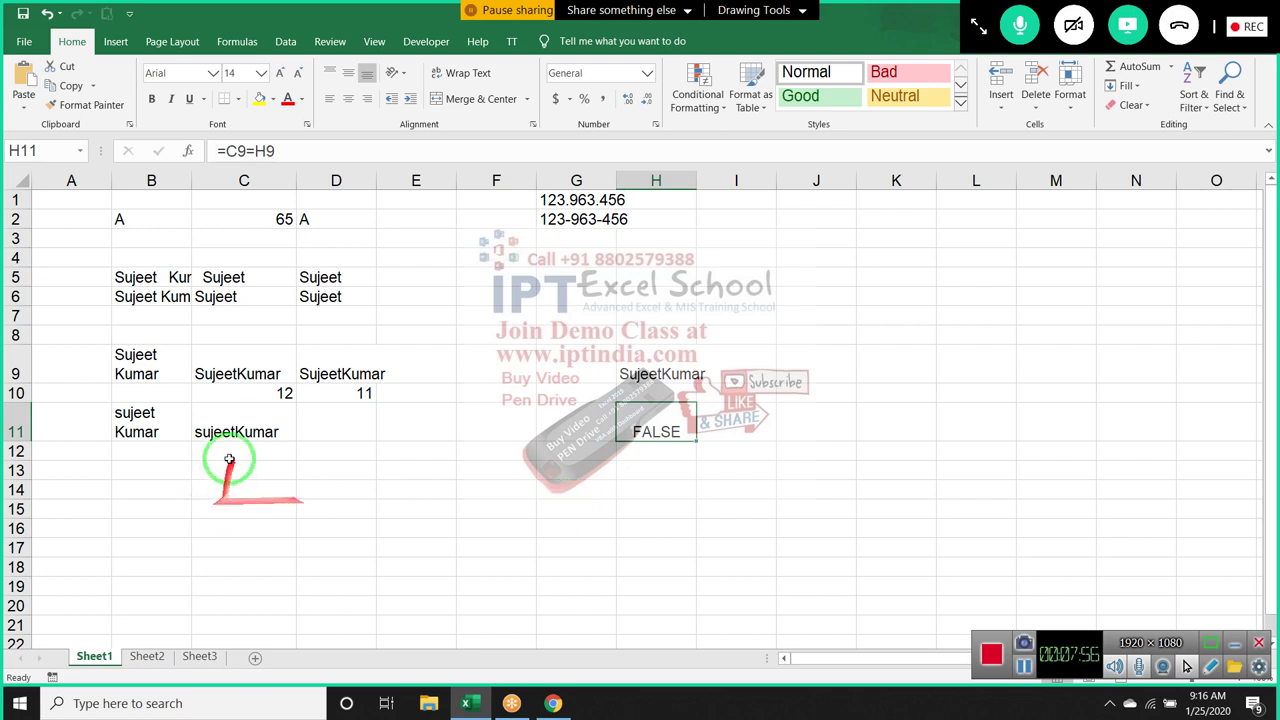
Check the LEN result of 12 in C10, then enter =D9=H9 in F11, returning TRUE
{"action": "double_click", "coordinate": [248, 395]}
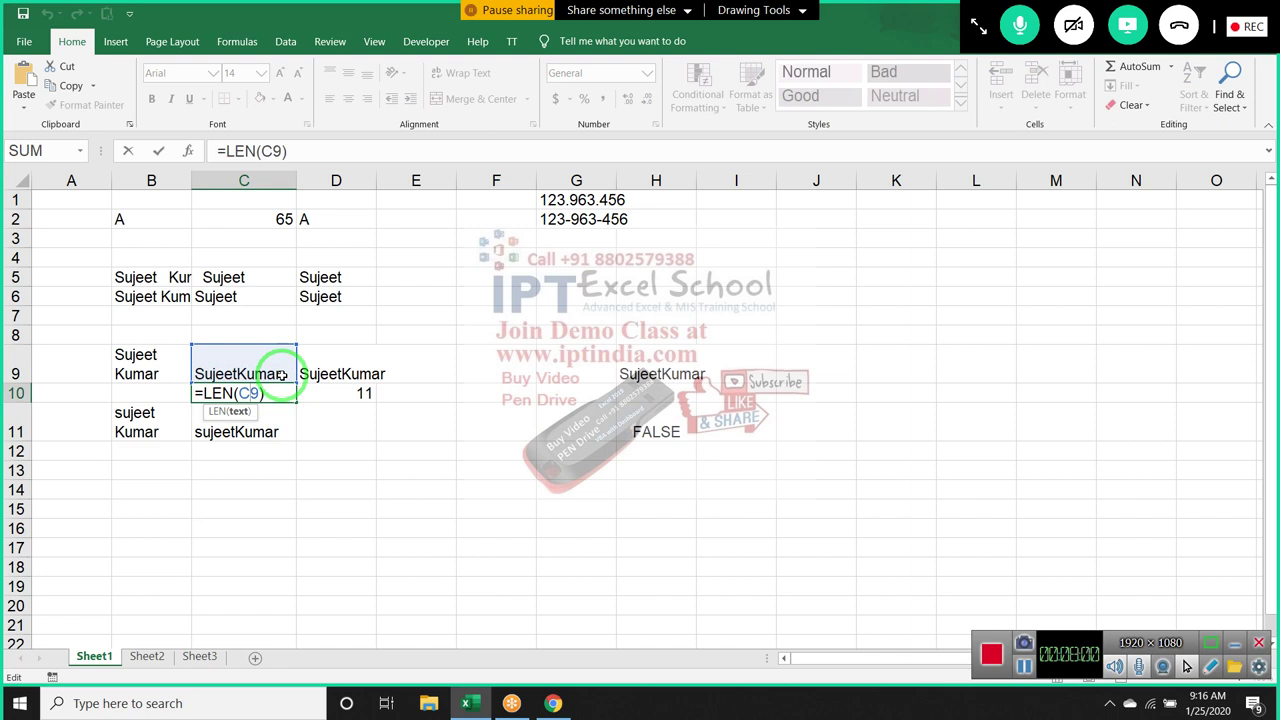
{"action": "key", "text": "Return"}
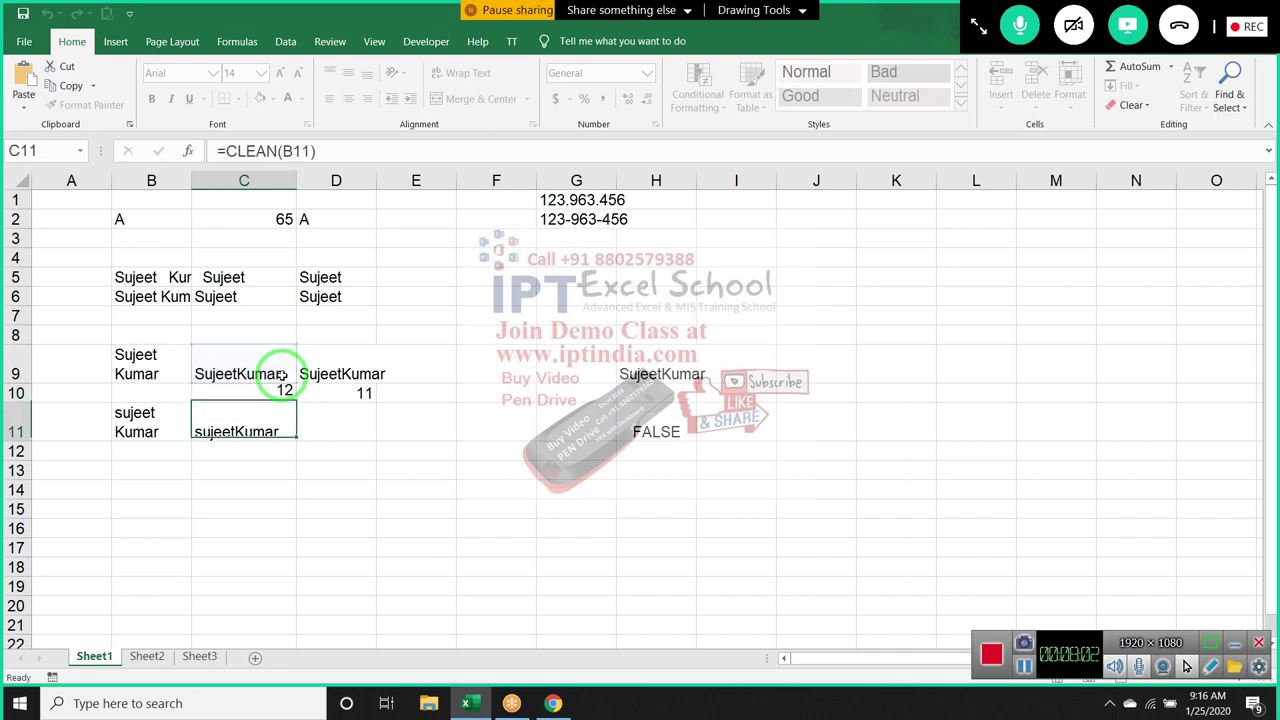
{"action": "left_click", "coordinate": [310, 366]}
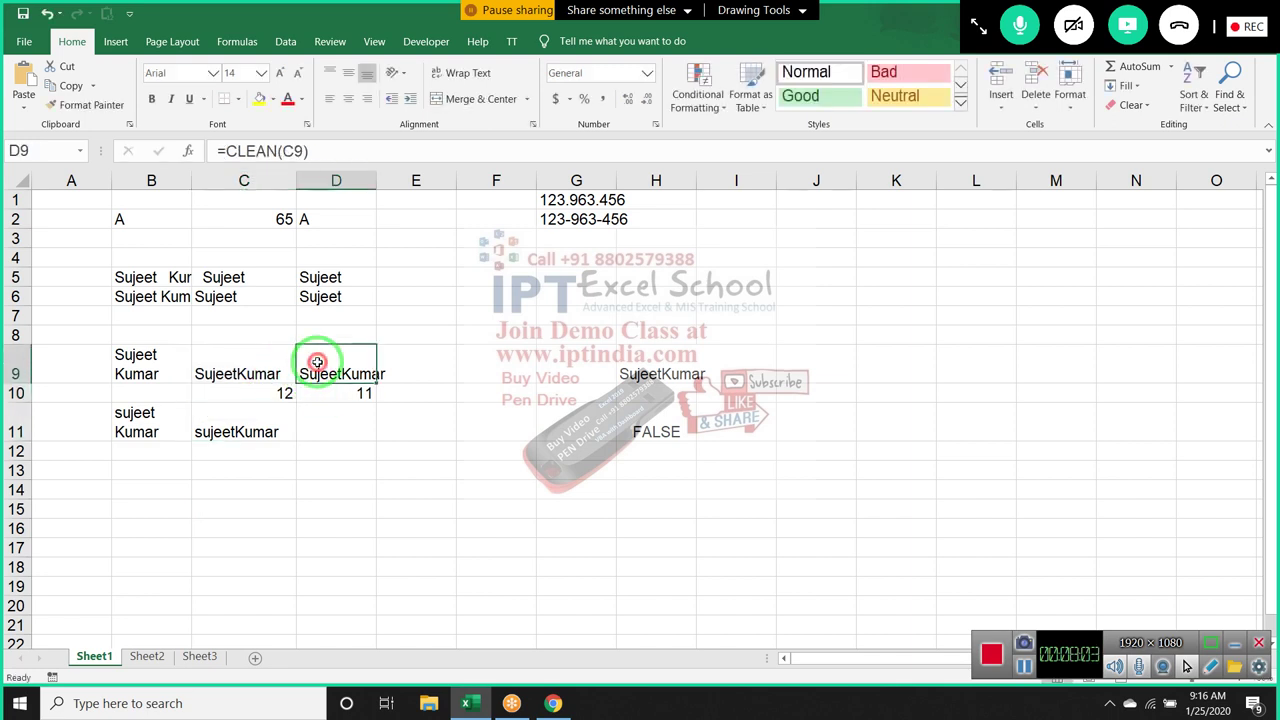
{"action": "left_click", "coordinate": [464, 425]}
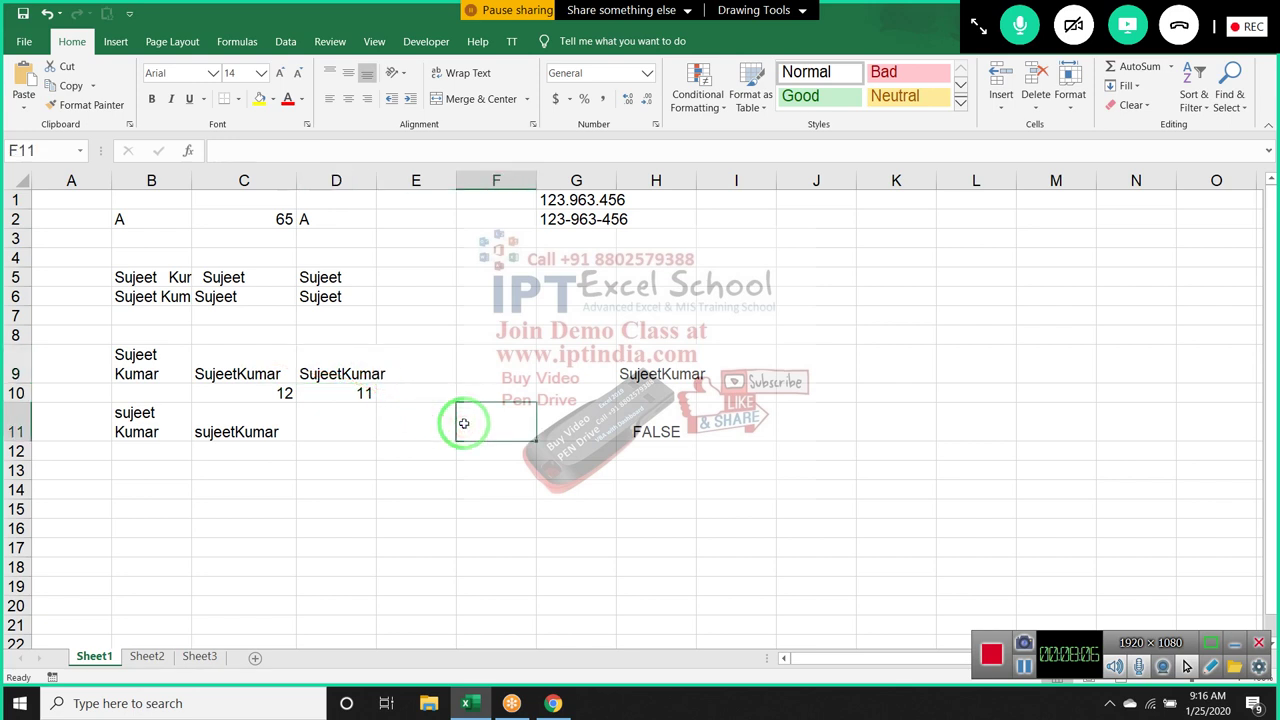
{"action": "type", "text": "="}
{"action": "left_click", "coordinate": [335, 358]}
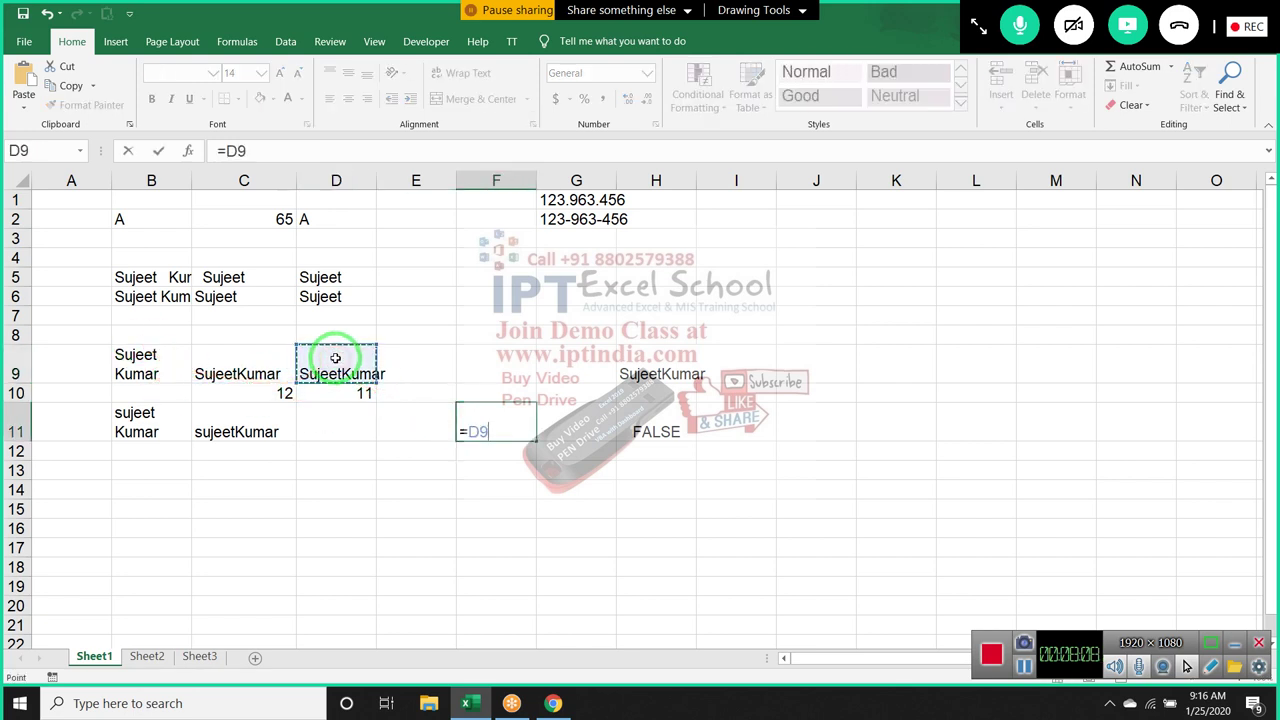
{"action": "type", "text": "="}
{"action": "left_click", "coordinate": [640, 374]}
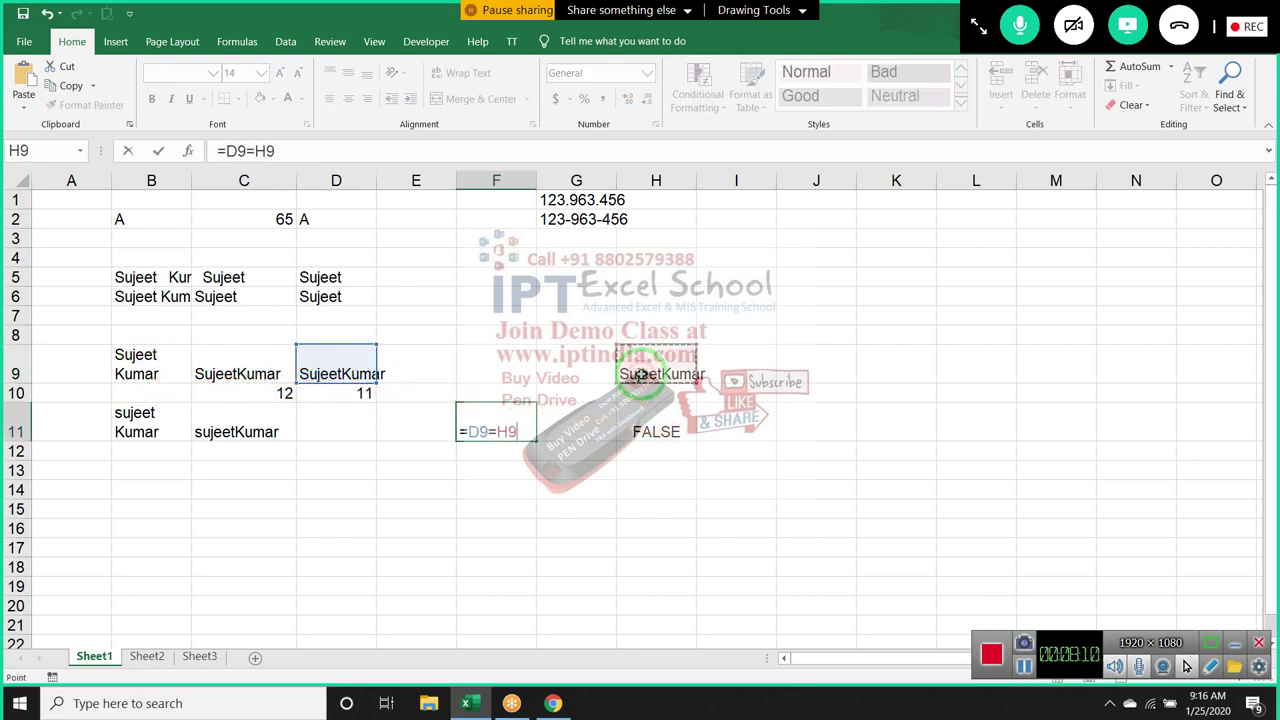
{"action": "key", "text": "Return"}
{"action": "left_click", "coordinate": [467, 434]}
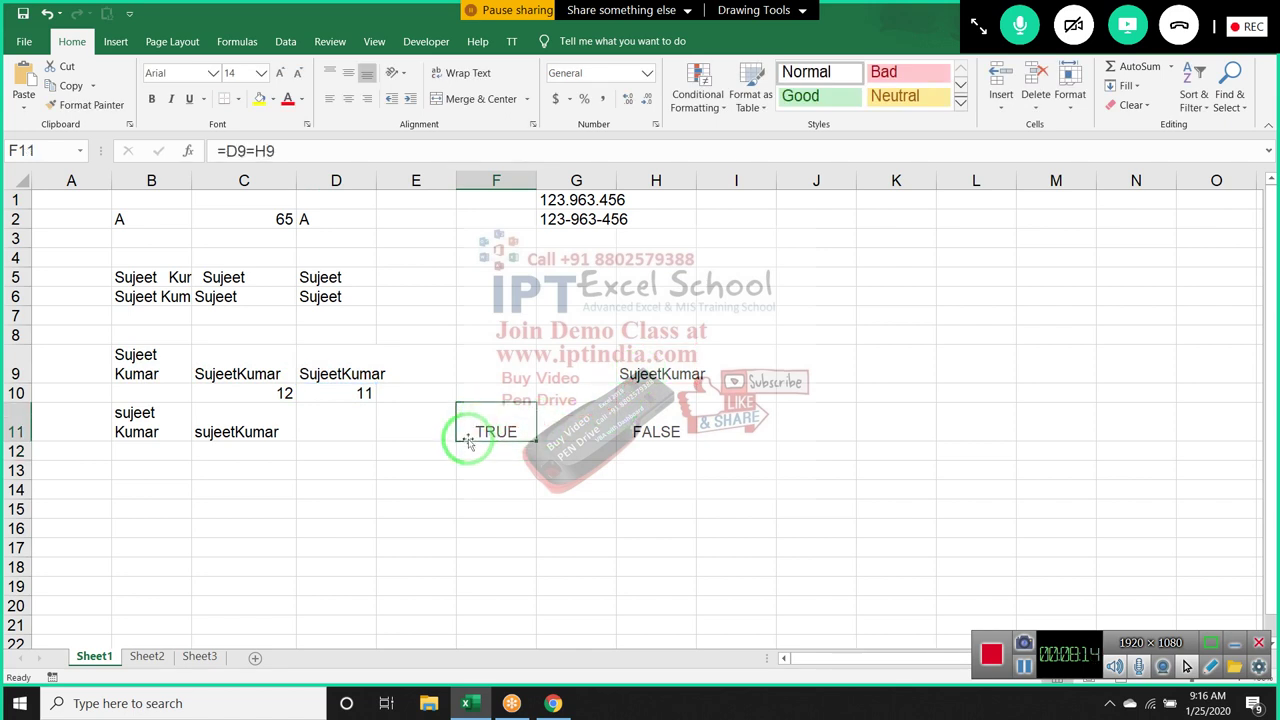
{"action": "left_click_drag", "start_coordinate": [585, 330], "coordinate": [524, 278]}
Review G2's SUBSTITUTE formula, then enter =REPLACE(G2,4,1,"-") in G3
{"action": "left_click", "coordinate": [576, 221]}
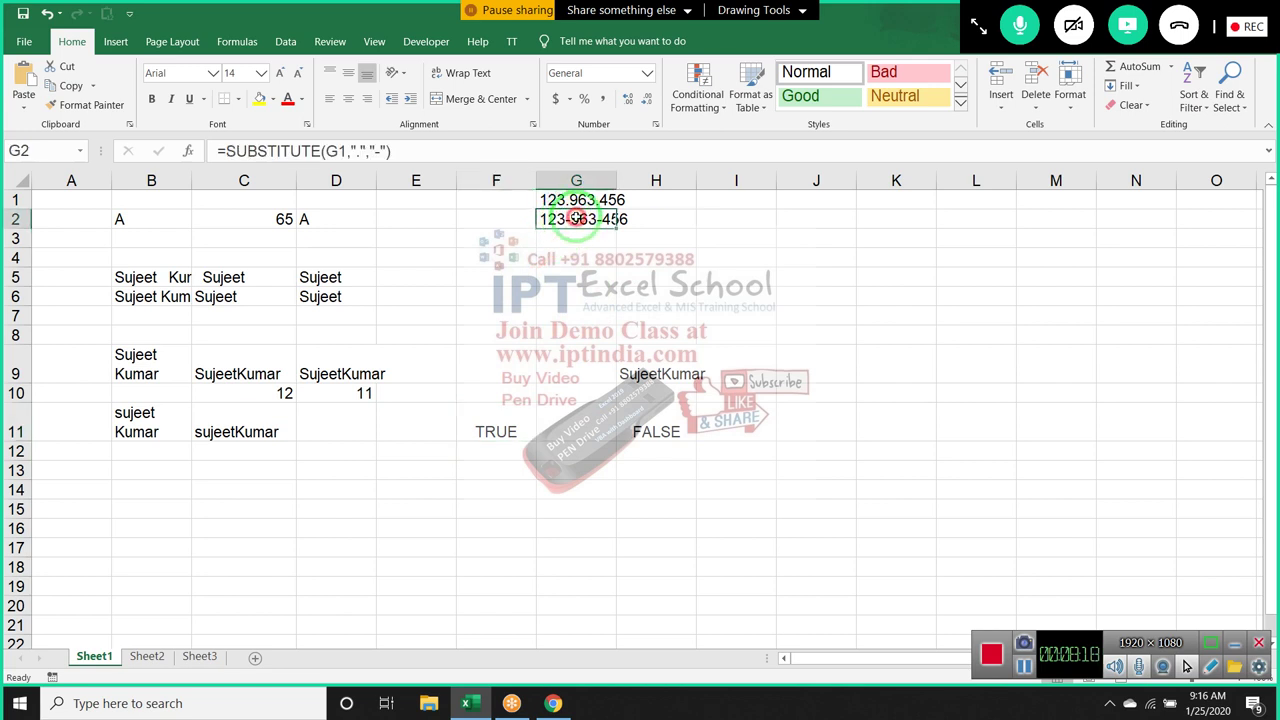
{"action": "double_click", "coordinate": [578, 220]}
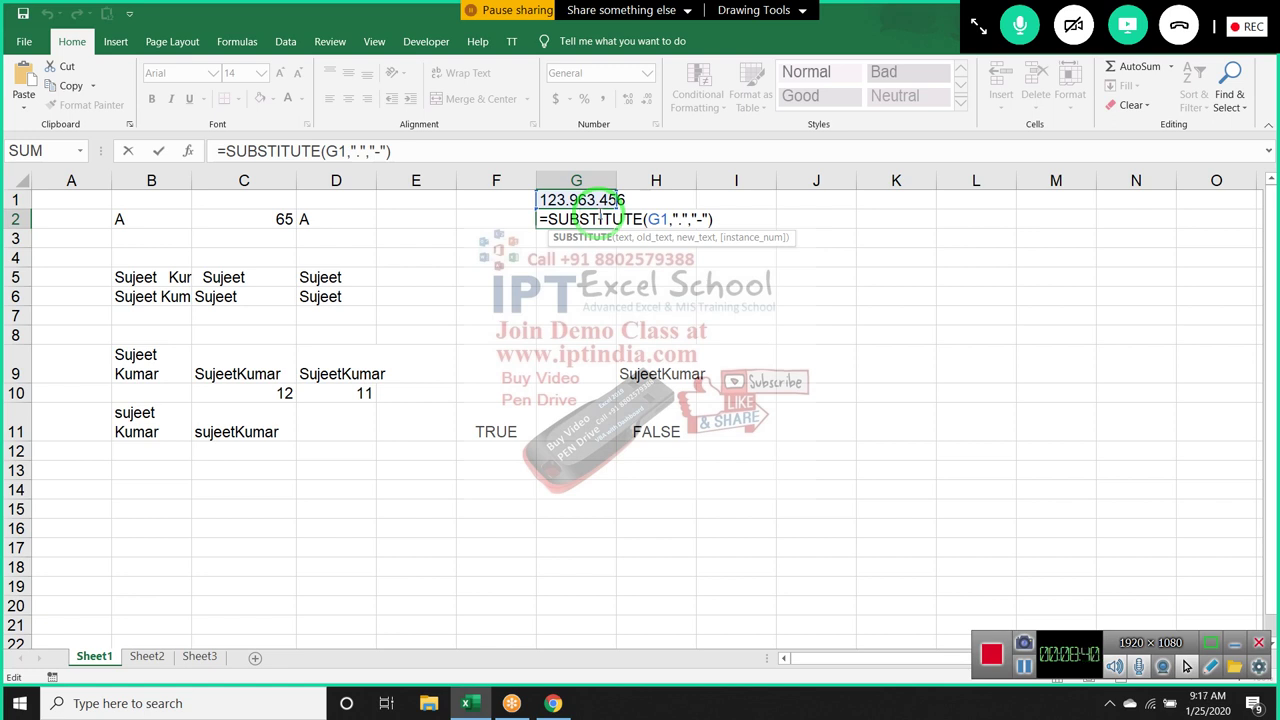
{"action": "key", "text": "Return"}
{"action": "type", "text": "="}
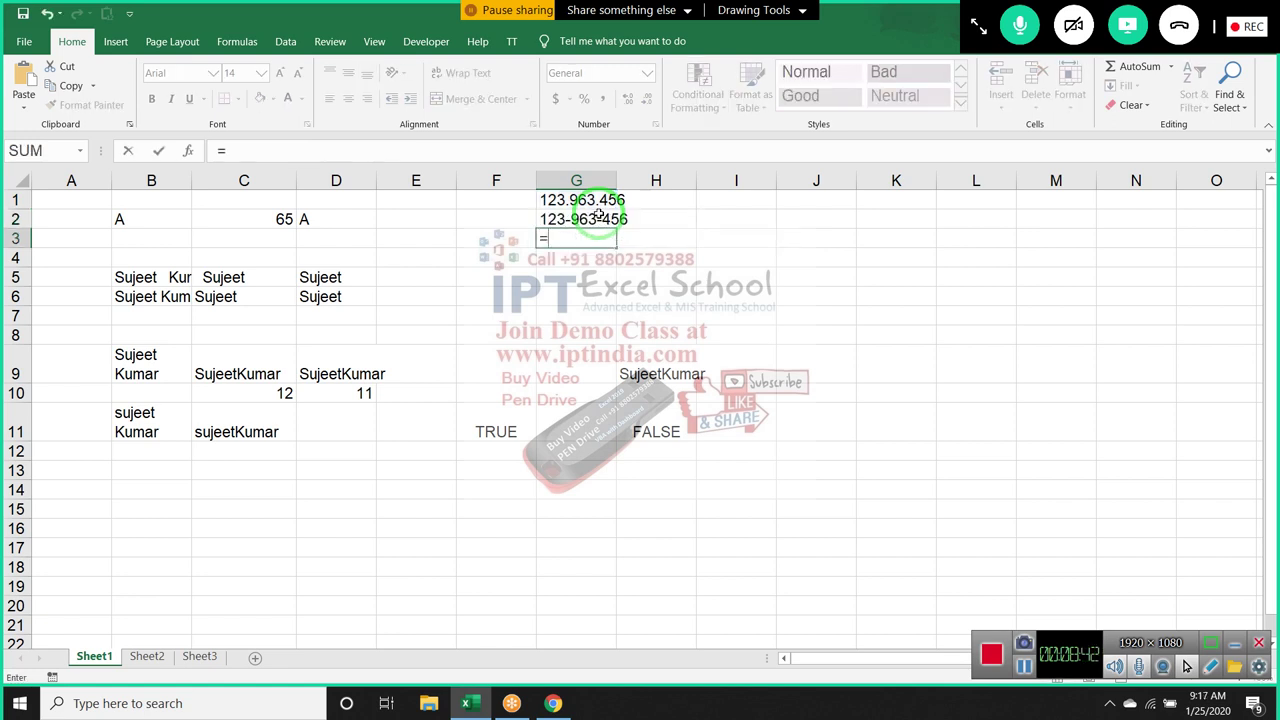
{"action": "type", "text": "repl"}
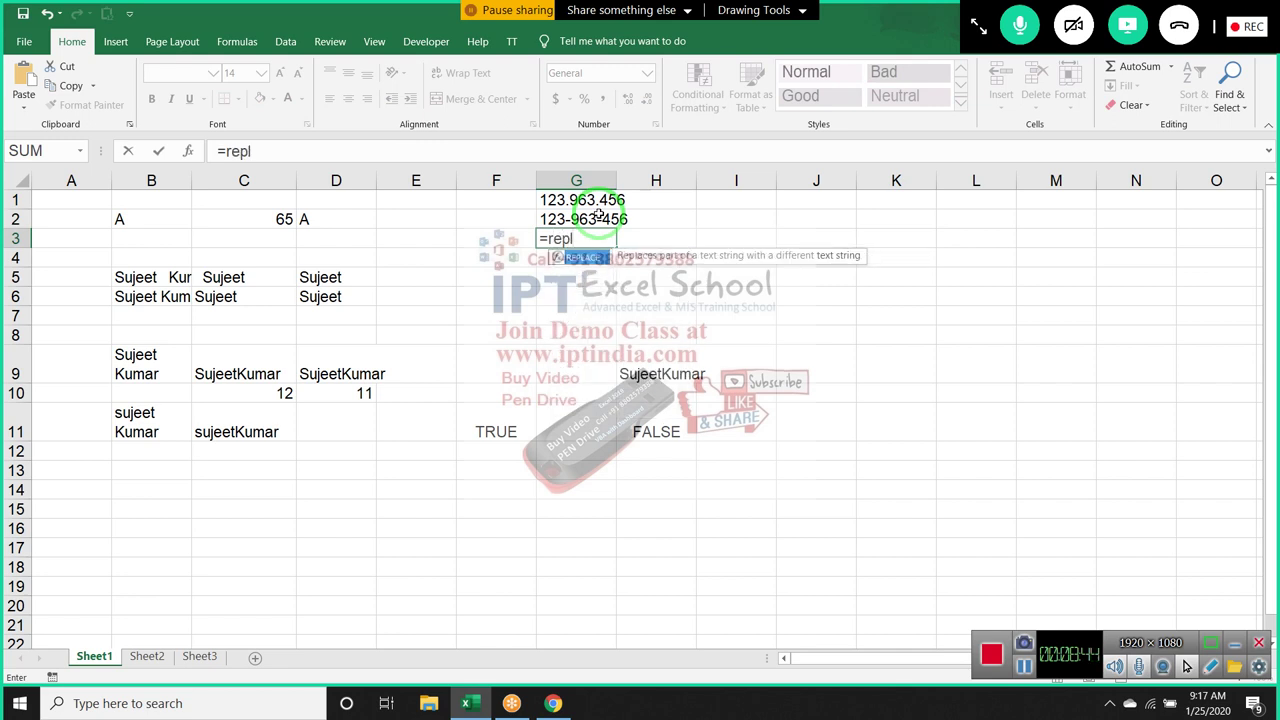
{"action": "key", "text": "Tab"}
{"action": "left_click", "coordinate": [598, 214]}
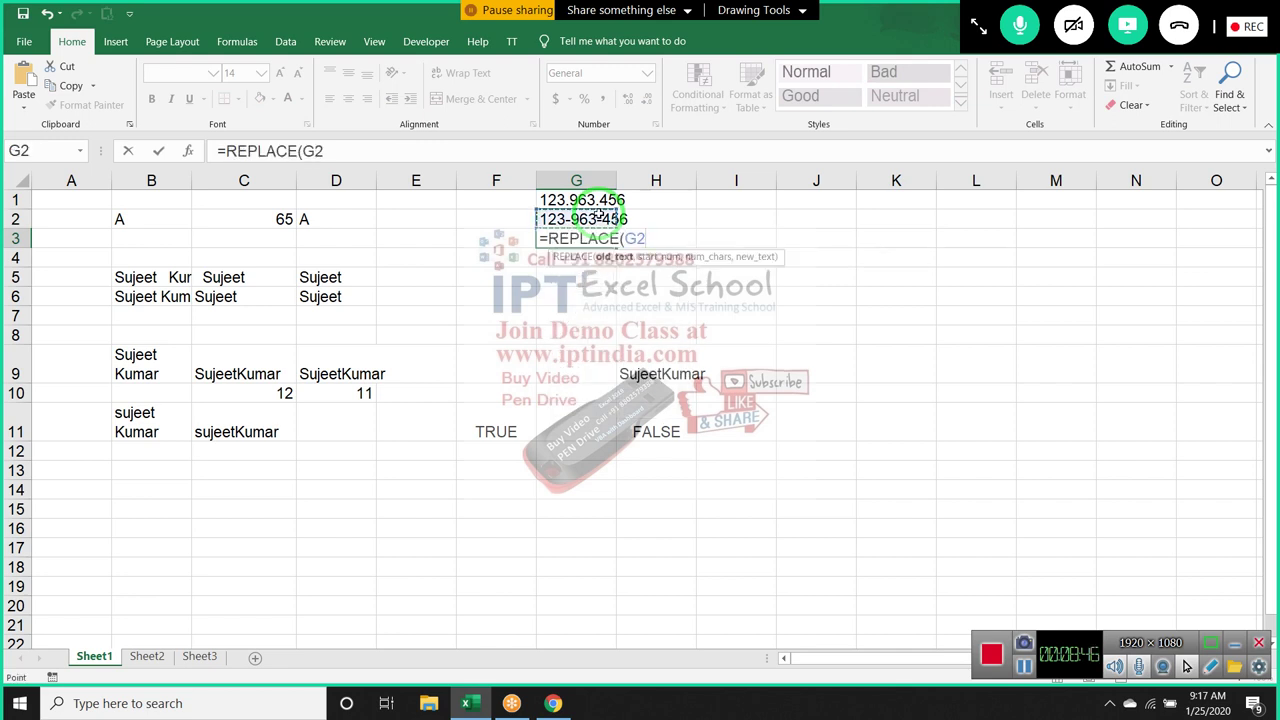
{"action": "type", "text": ","}
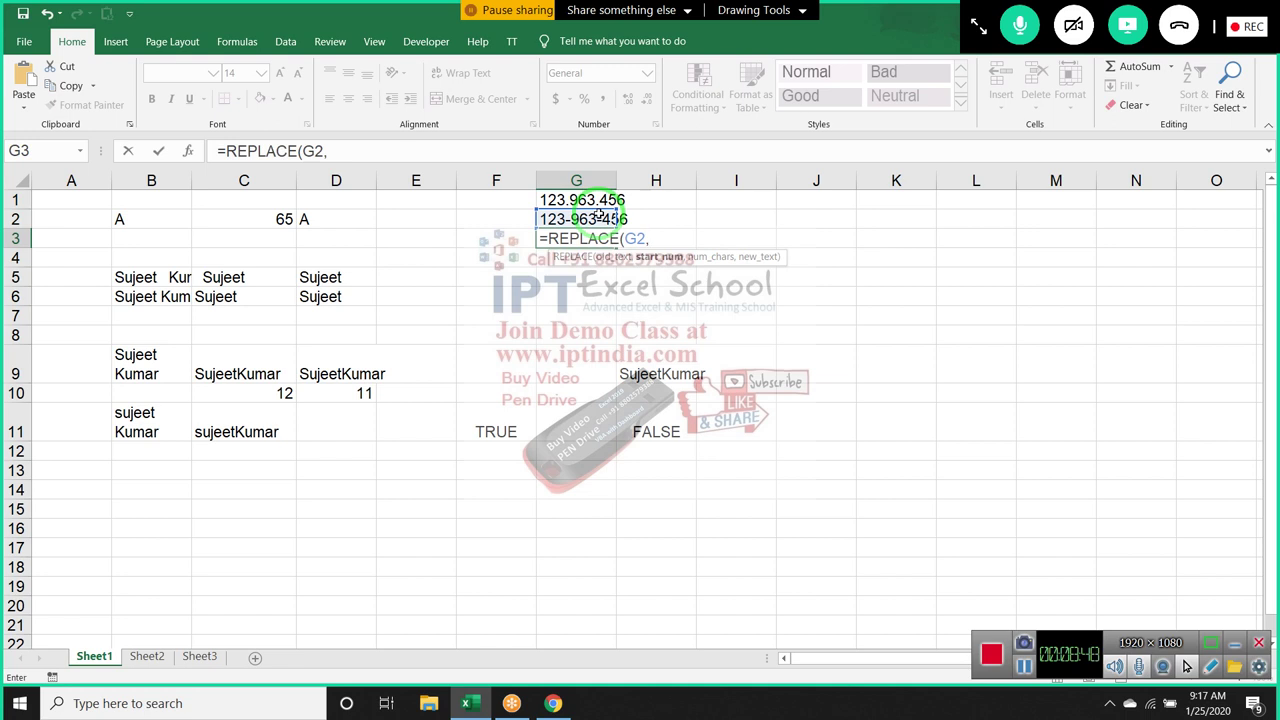
{"action": "type", "text": "1"}
{"action": "key", "text": "BackSpace"}
{"action": "type", "text": "4,"}
{"action": "type", "text": "1"}
{"action": "key", "text": "F2"}
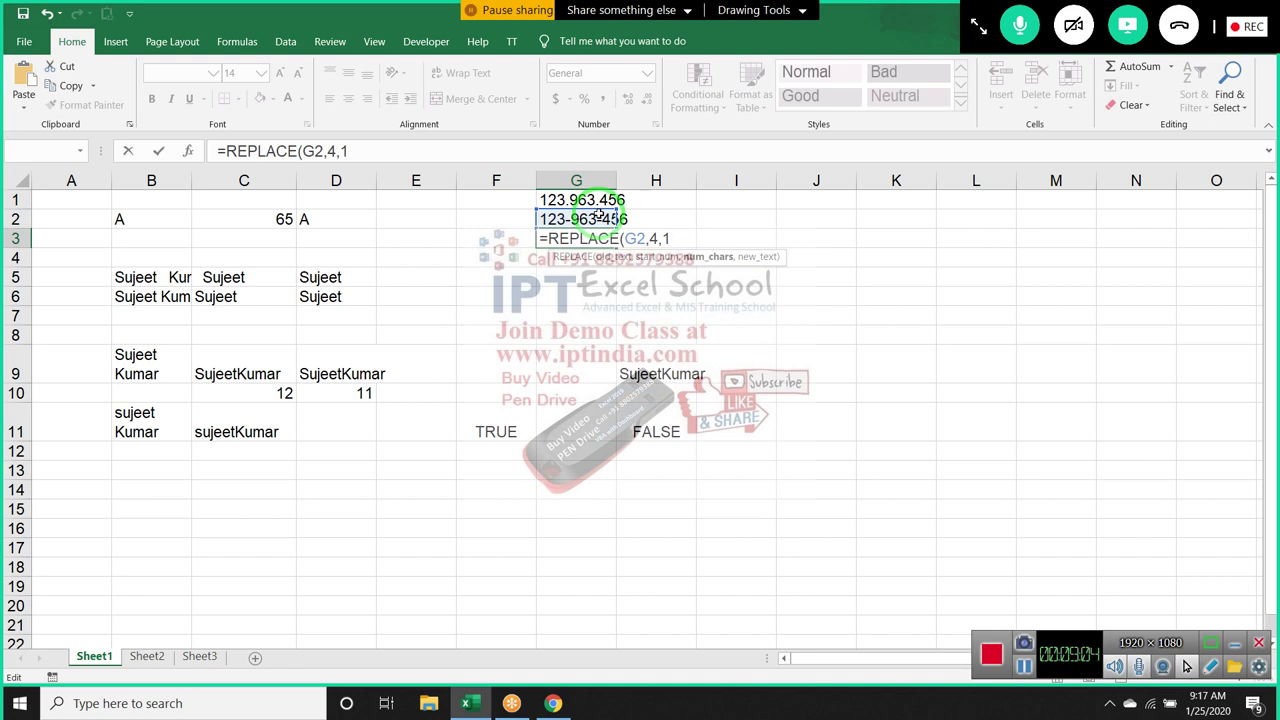
{"action": "type", "text": ",\"-\""}
{"action": "type", "text": ")"}
{"action": "key", "text": "Return"}
{"action": "key", "text": "Up"}
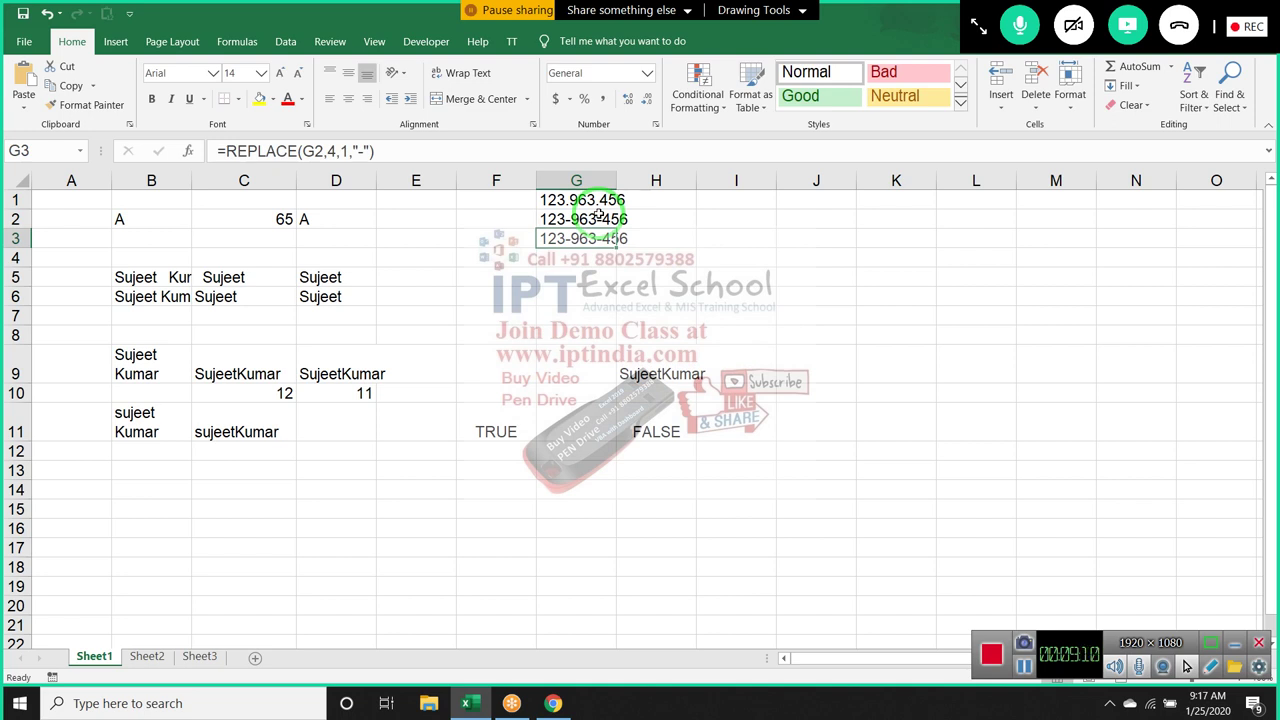
Change G3's replacement text to "/" so it shows 123/963-456
{"action": "left_click", "coordinate": [359, 151]}
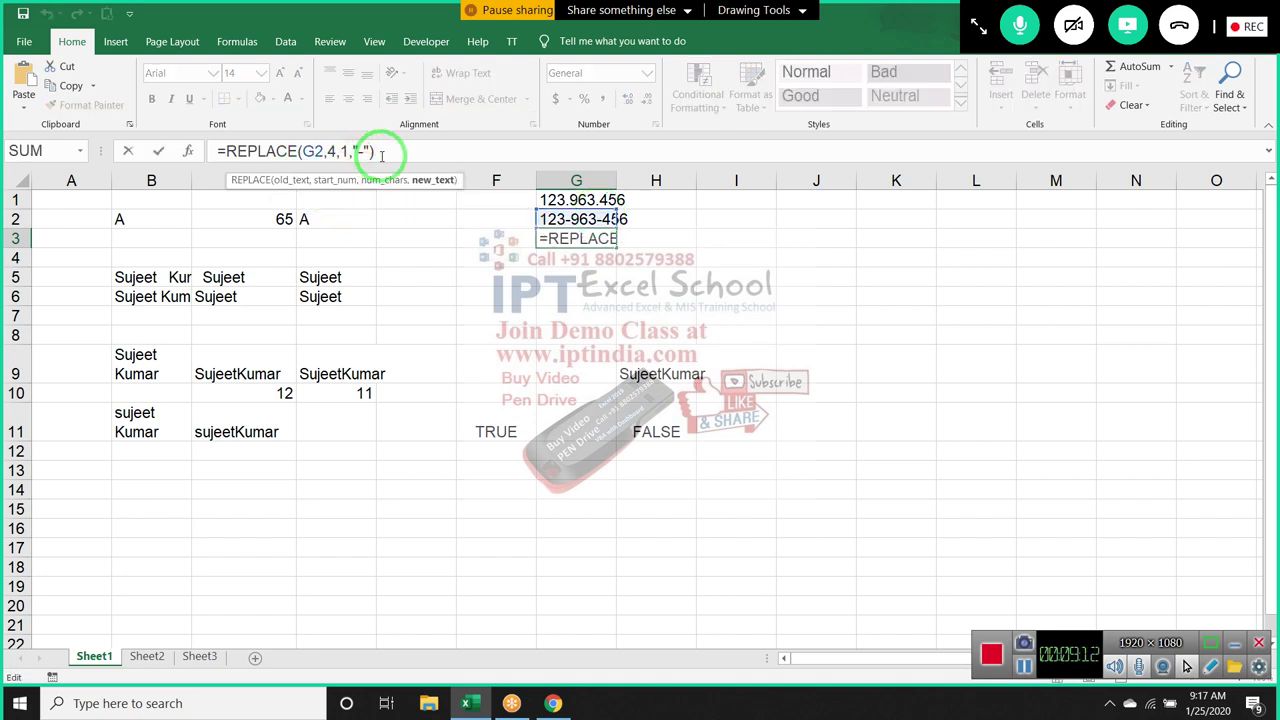
{"action": "key", "text": "BackSpace"}
{"action": "type", "text": "/"}
{"action": "key", "text": "ctrl+Return"}
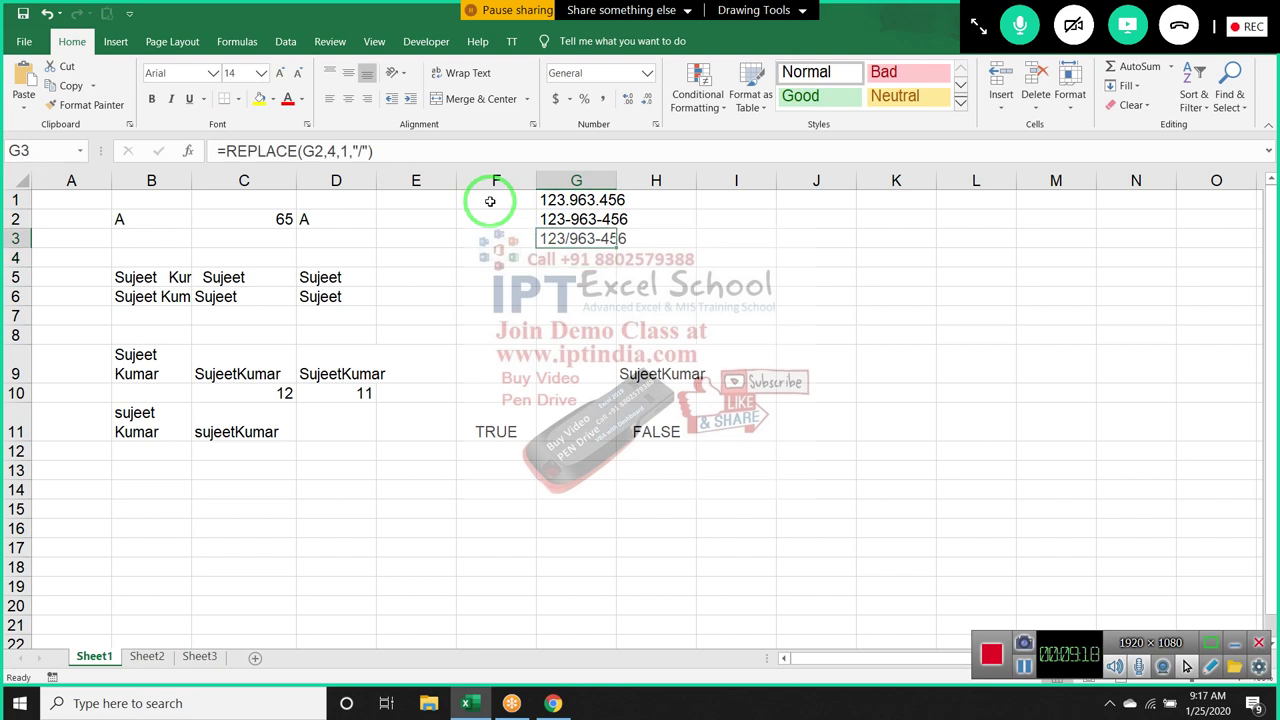
{"action": "left_click", "coordinate": [168, 412]}
{"action": "left_click", "coordinate": [212, 424]}
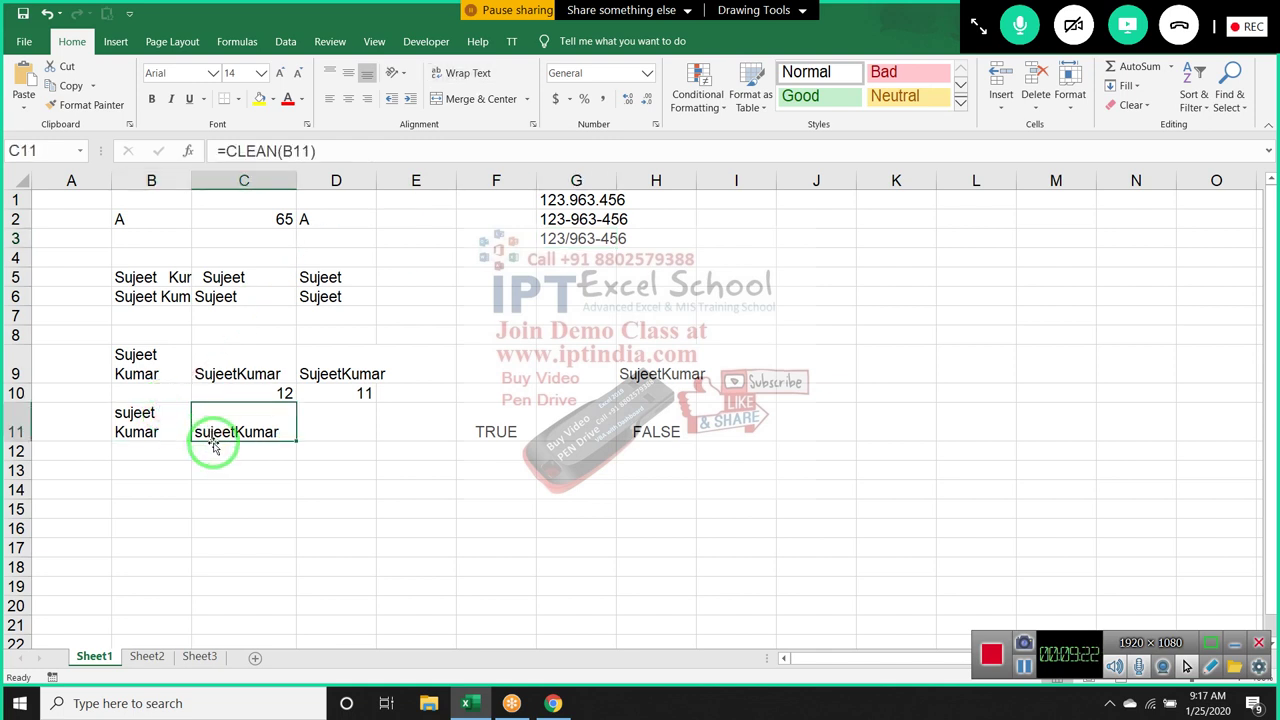
Delete the CLEAN result from C11 and move to C12
{"action": "left_click", "coordinate": [214, 444]}
{"action": "left_click", "coordinate": [214, 428]}
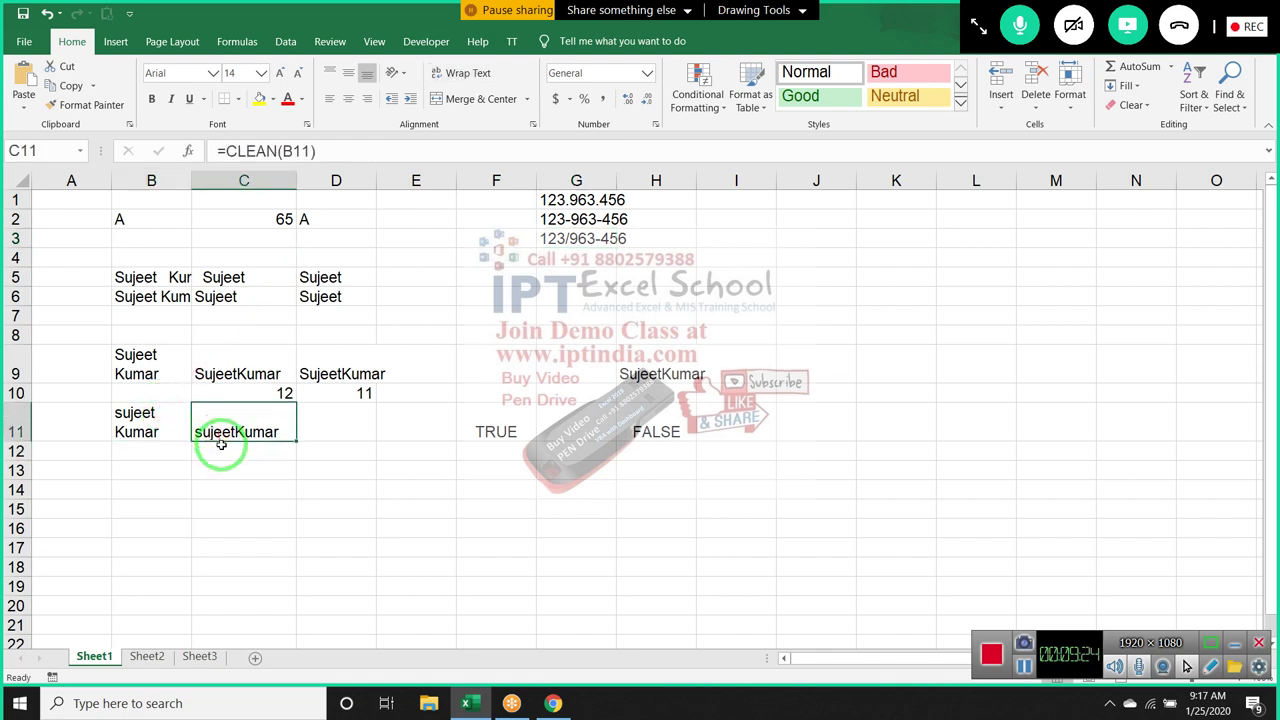
{"action": "key", "text": "Delete"}
{"action": "left_click", "coordinate": [177, 431]}
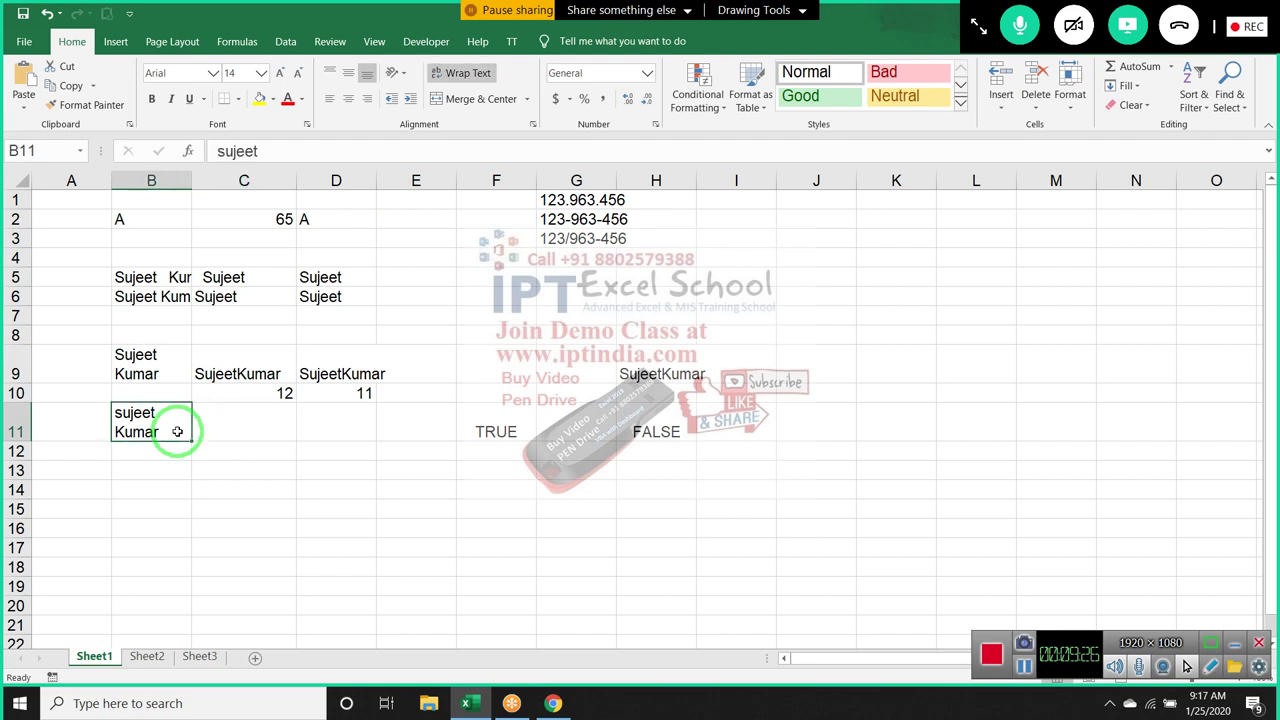
{"action": "key", "text": "Down"}
{"action": "key", "text": "Right"}
Start a SUBSTITUTE(B11, ...) formula in C12, then cancel it with Esc
{"action": "type", "text": "="}
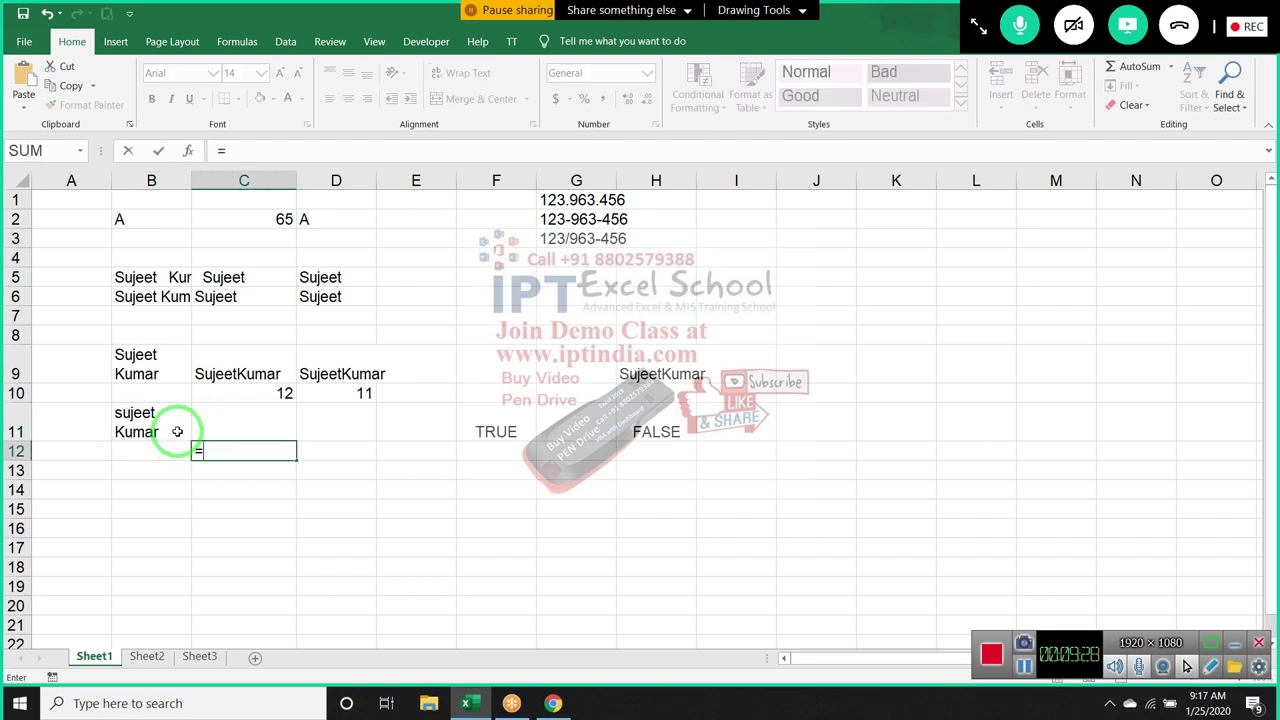
{"action": "type", "text": "sub"}
{"action": "key", "text": "Tab"}
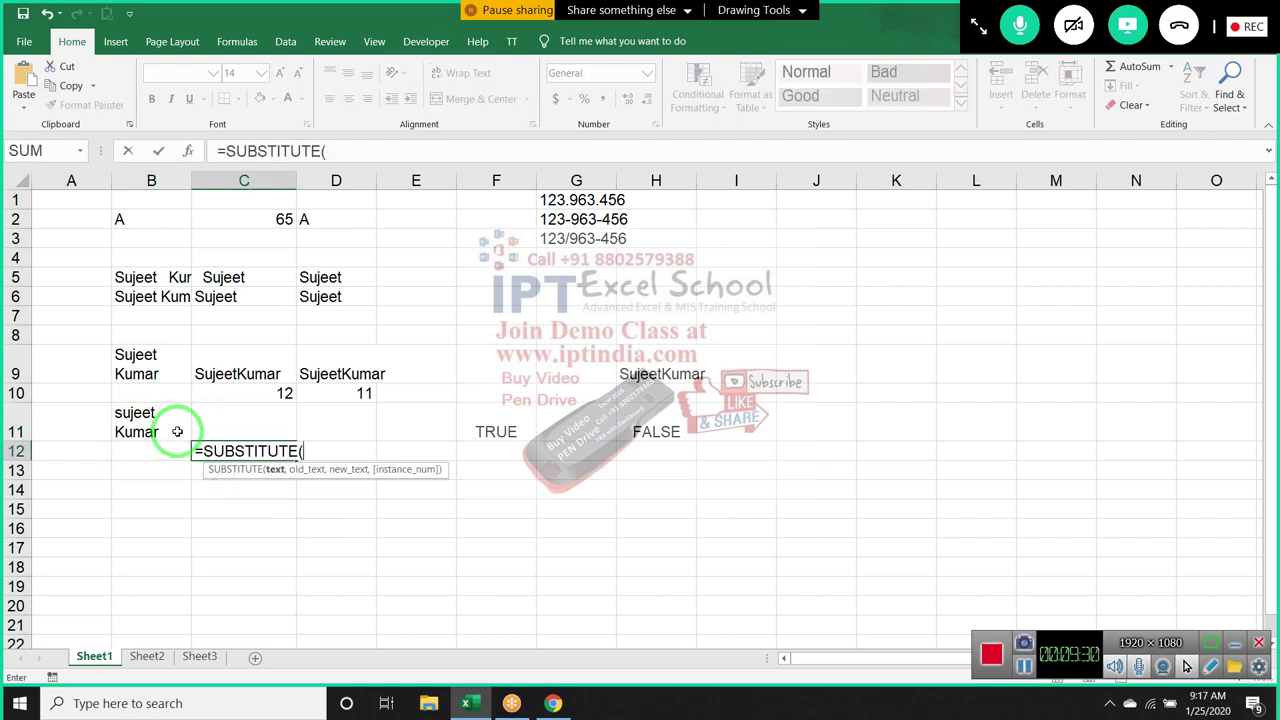
{"action": "left_click", "coordinate": [177, 431]}
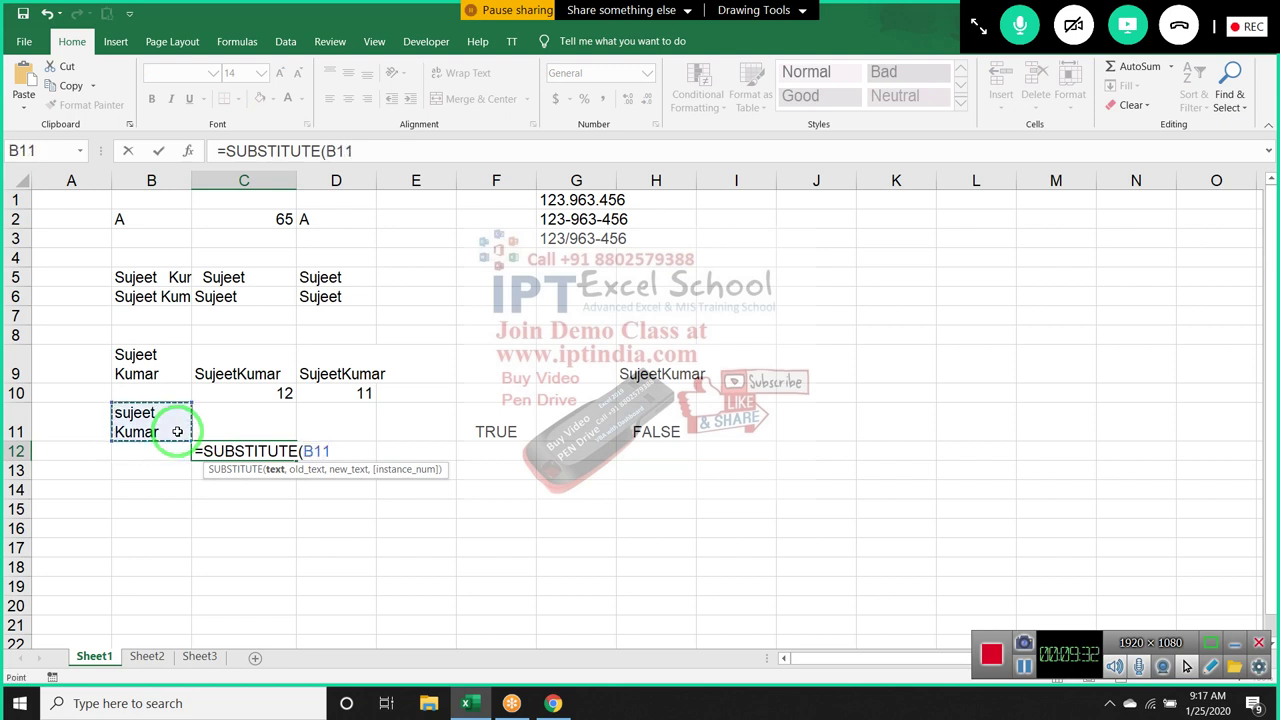
{"action": "type", "text": ","}
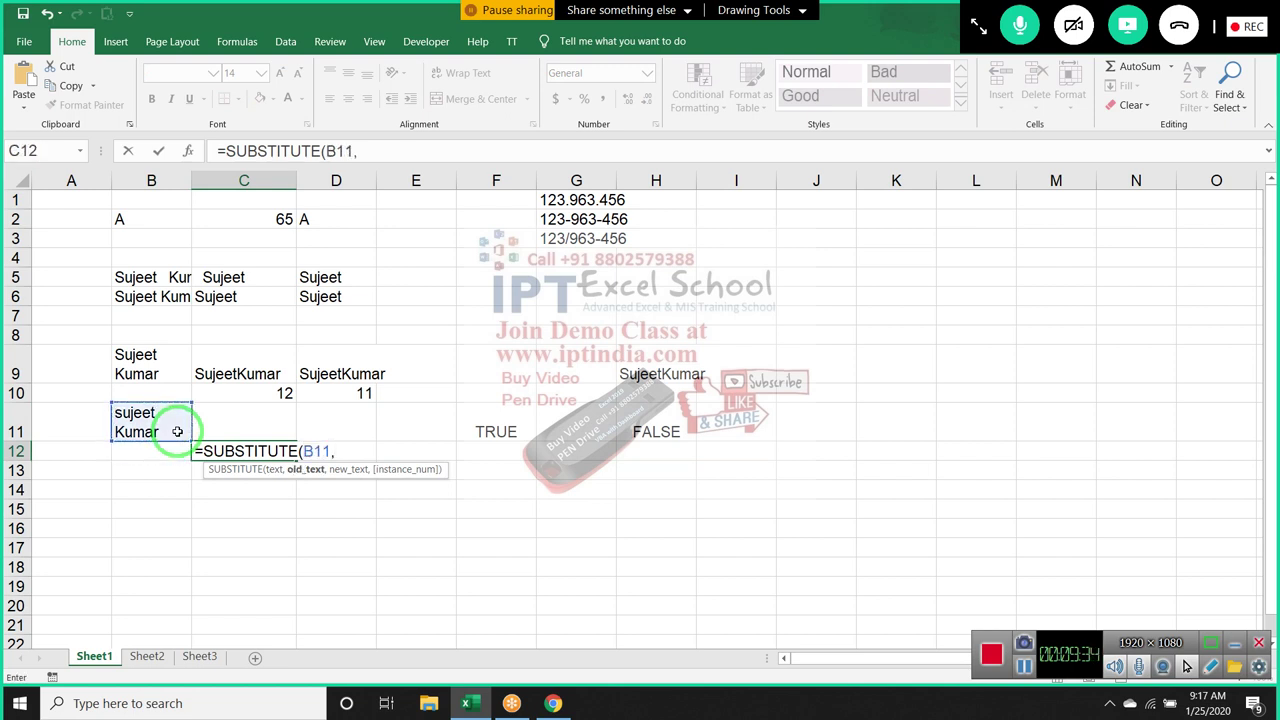
{"action": "type", "text": "\""}
{"action": "key", "text": "alt+Return"}
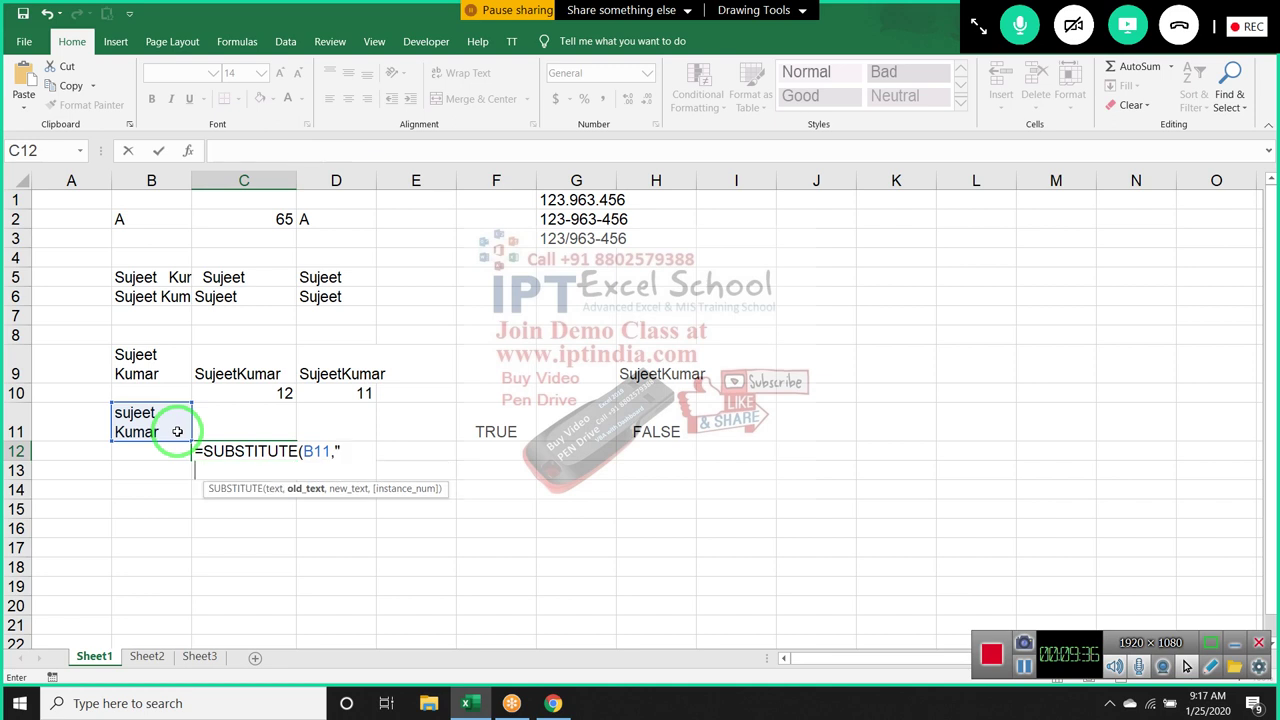
{"action": "key", "text": "BackSpace"}
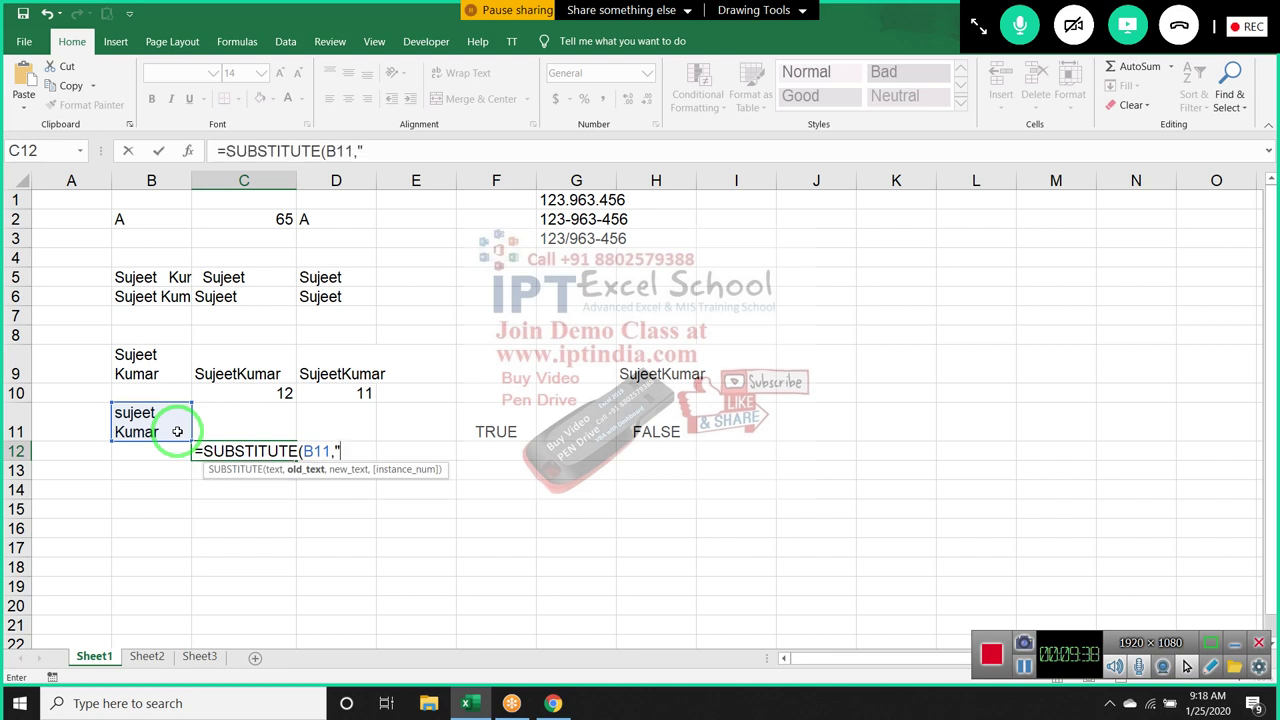
{"action": "key", "text": "BackSpace"}
{"action": "key", "text": "Escape"}
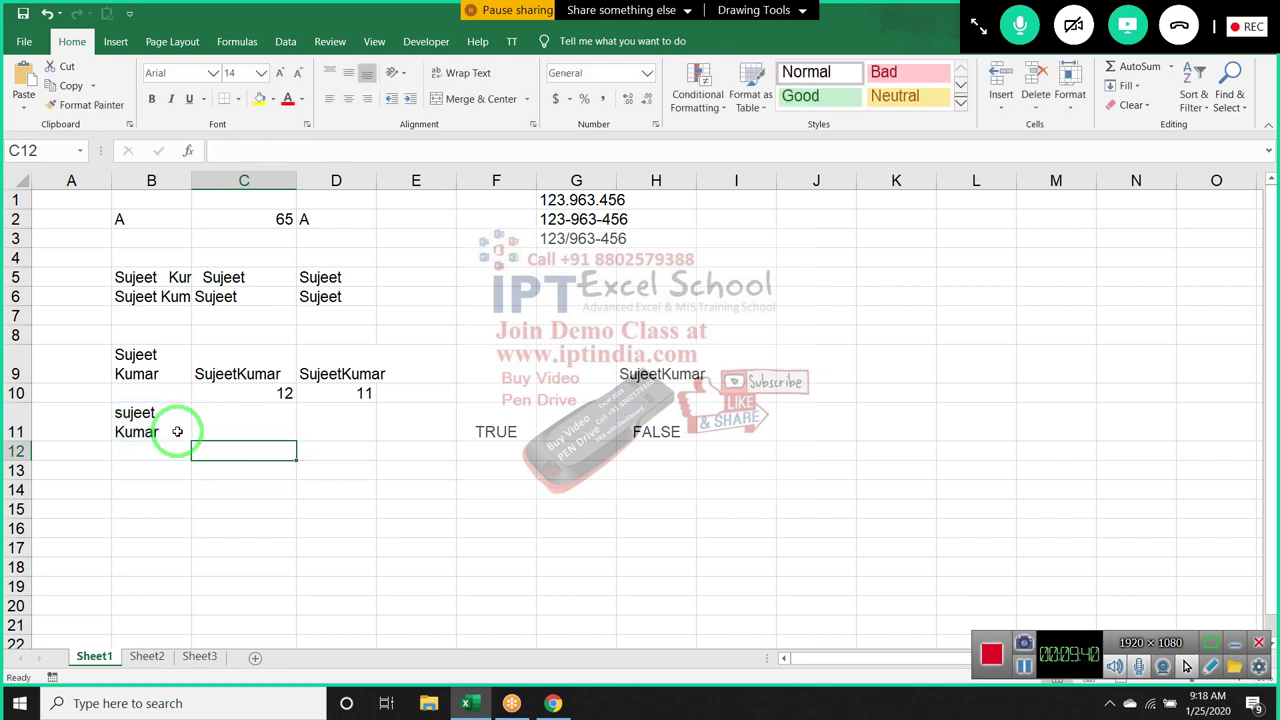
{"action": "left_click", "coordinate": [285, 219]}
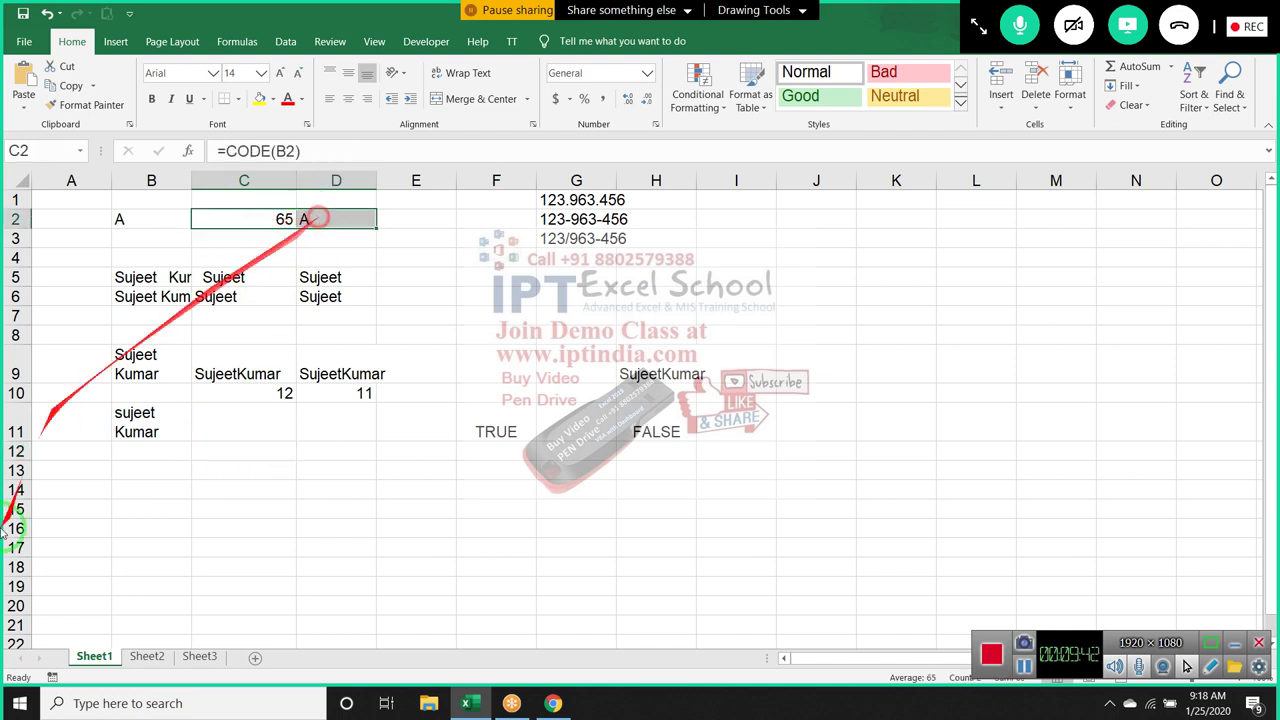
Put a line break into A14 and enter =CODE(A14) in B14, returning 10
{"action": "left_click", "coordinate": [70, 490]}
{"action": "double_click", "coordinate": [70, 490]}
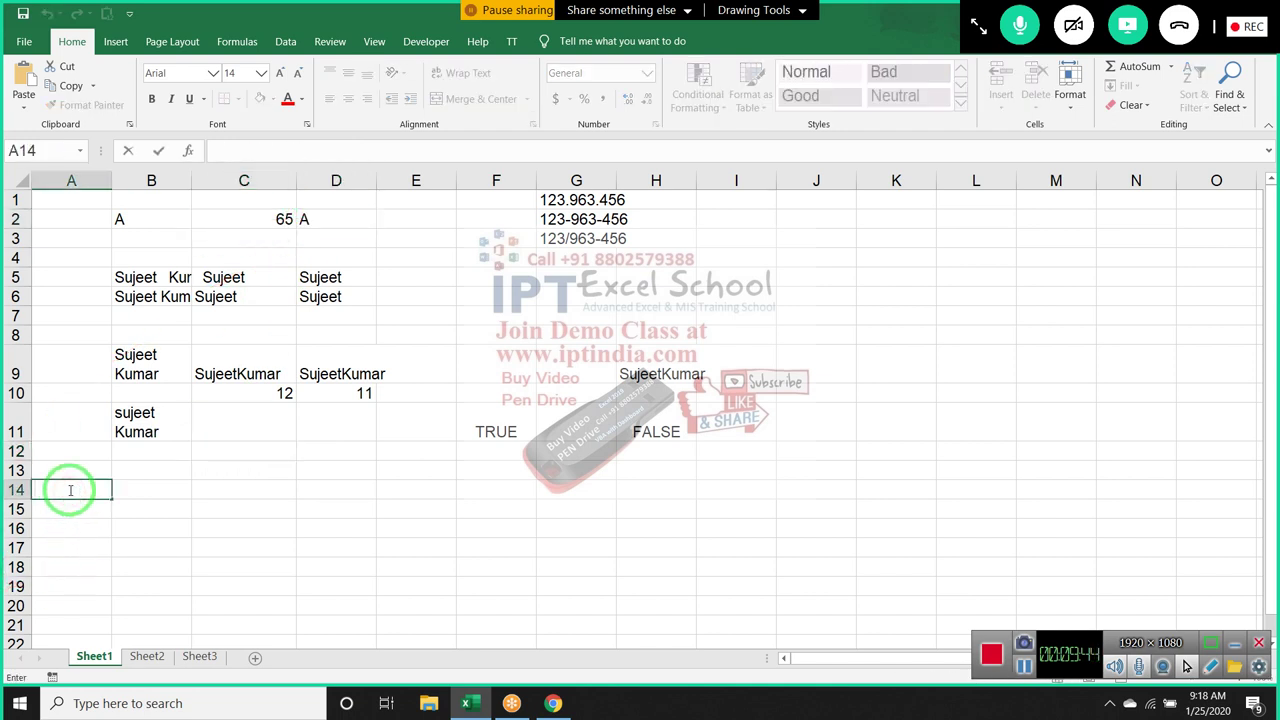
{"action": "key", "text": "alt+Return"}
{"action": "key", "text": "Return"}
{"action": "left_click", "coordinate": [70, 490]}
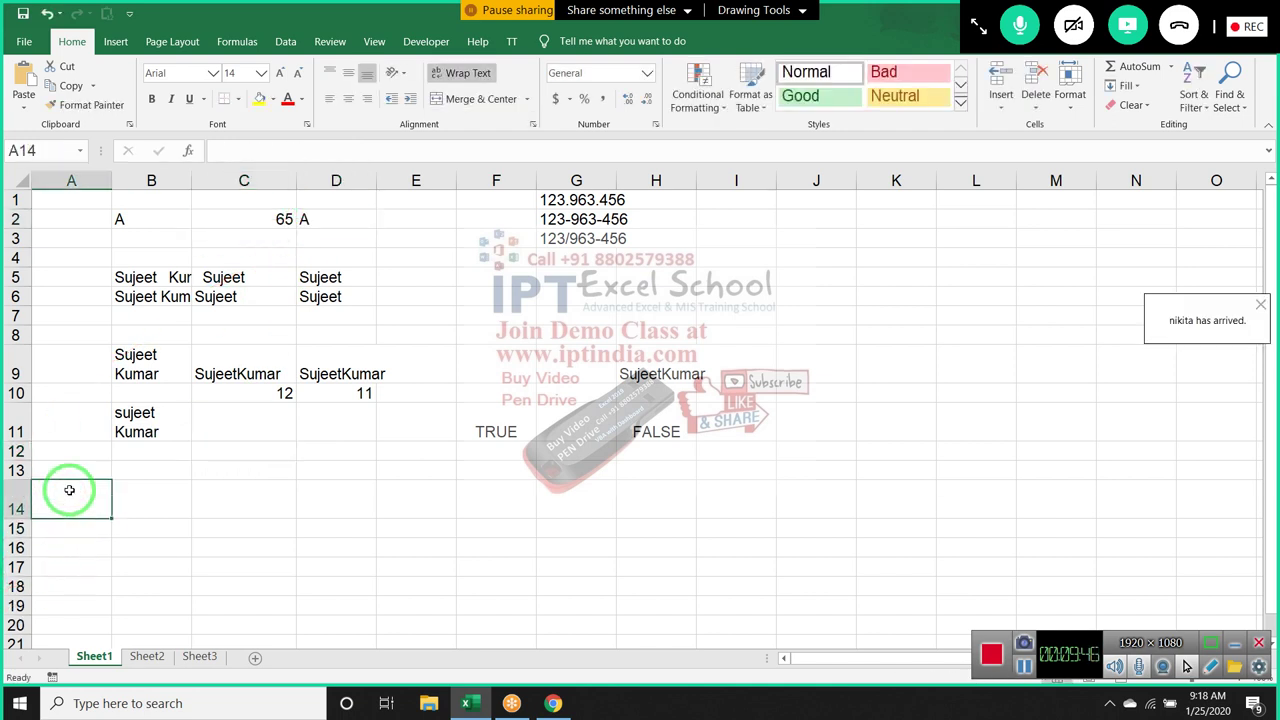
{"action": "key", "text": "Right"}
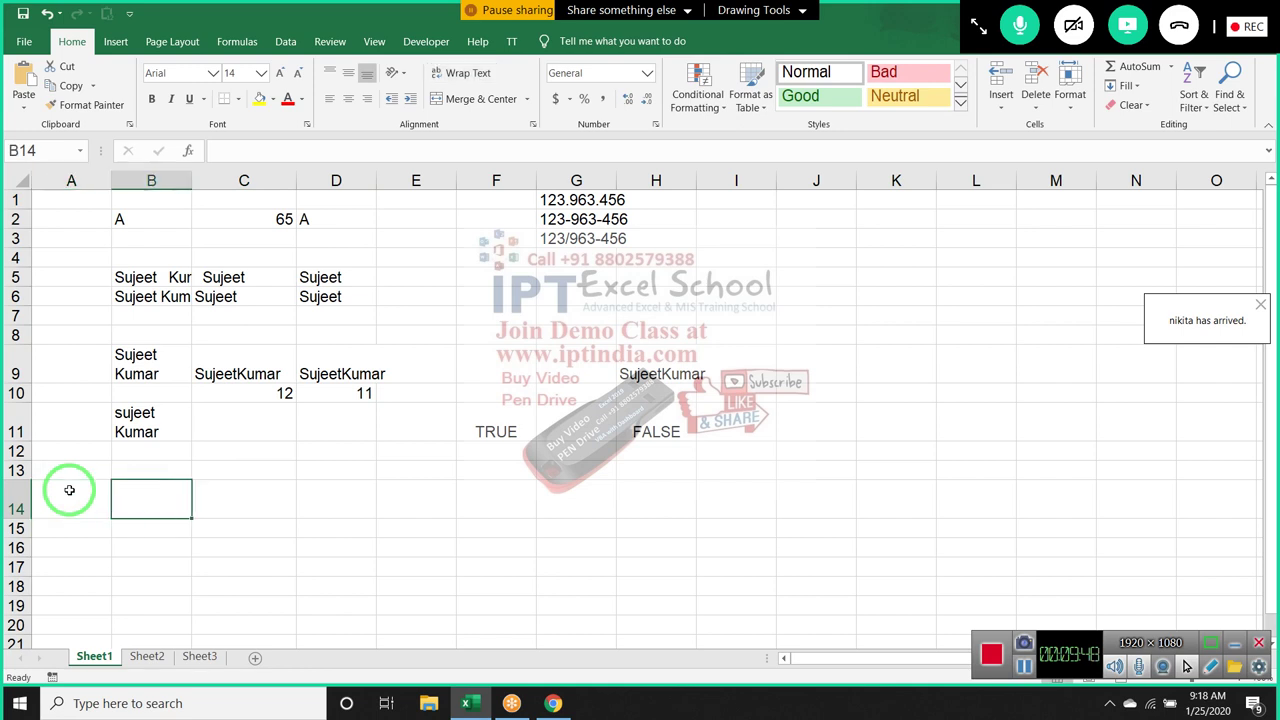
{"action": "type", "text": "=co"}
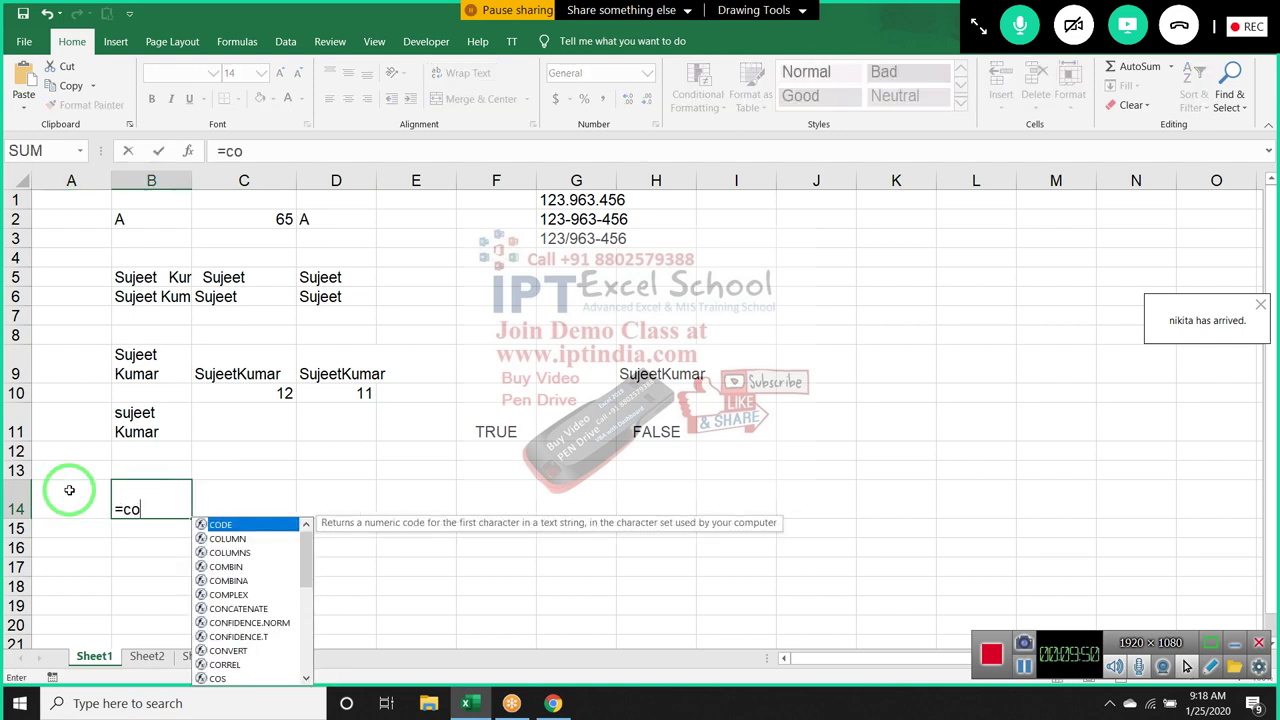
{"action": "type", "text": "d"}
{"action": "key", "text": "Tab"}
{"action": "left_click", "coordinate": [69, 490]}
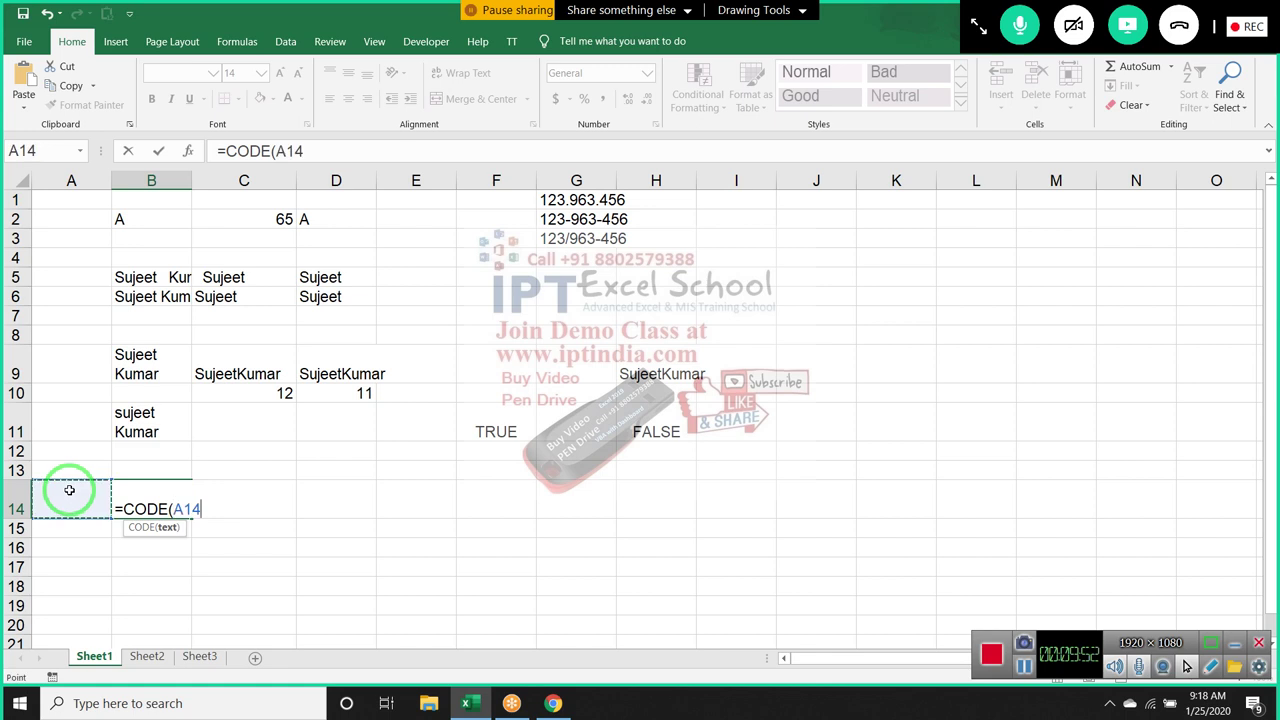
{"action": "key", "text": "Return"}
{"action": "key", "text": "Up"}
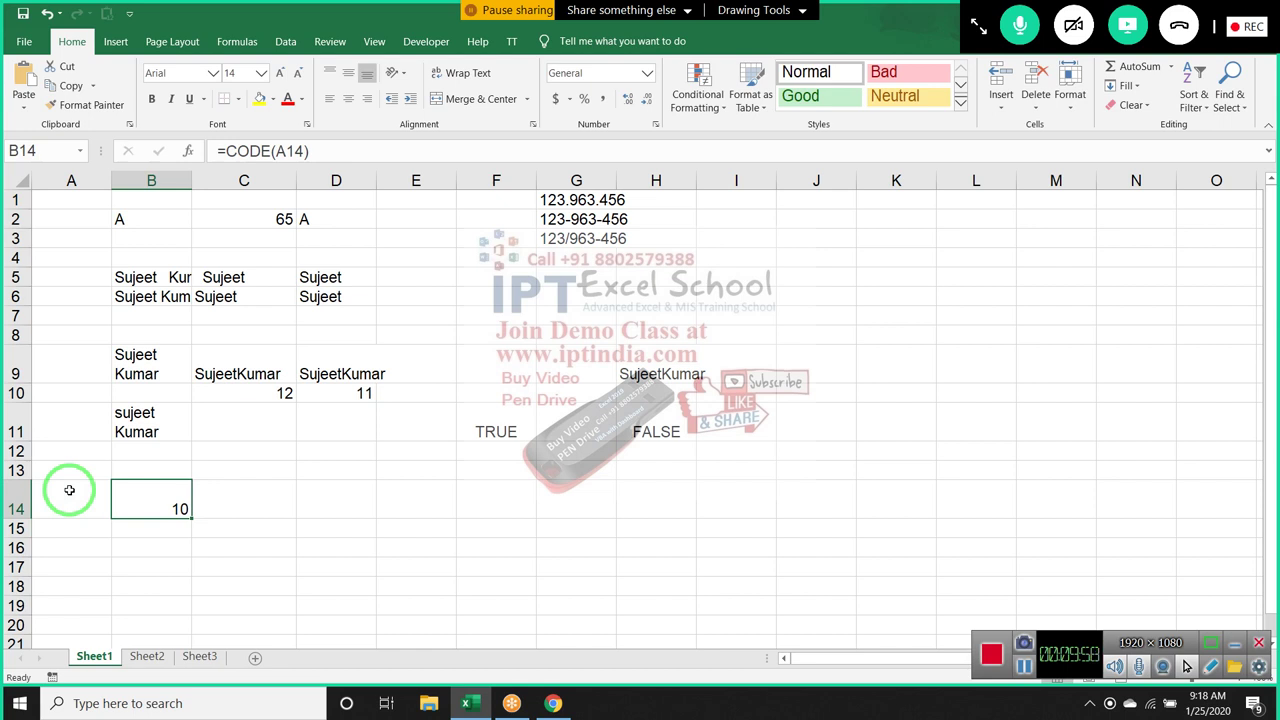
Replace a trial CLEAN formula in C14 with =CHAR(B14)
{"action": "key", "text": "Right"}
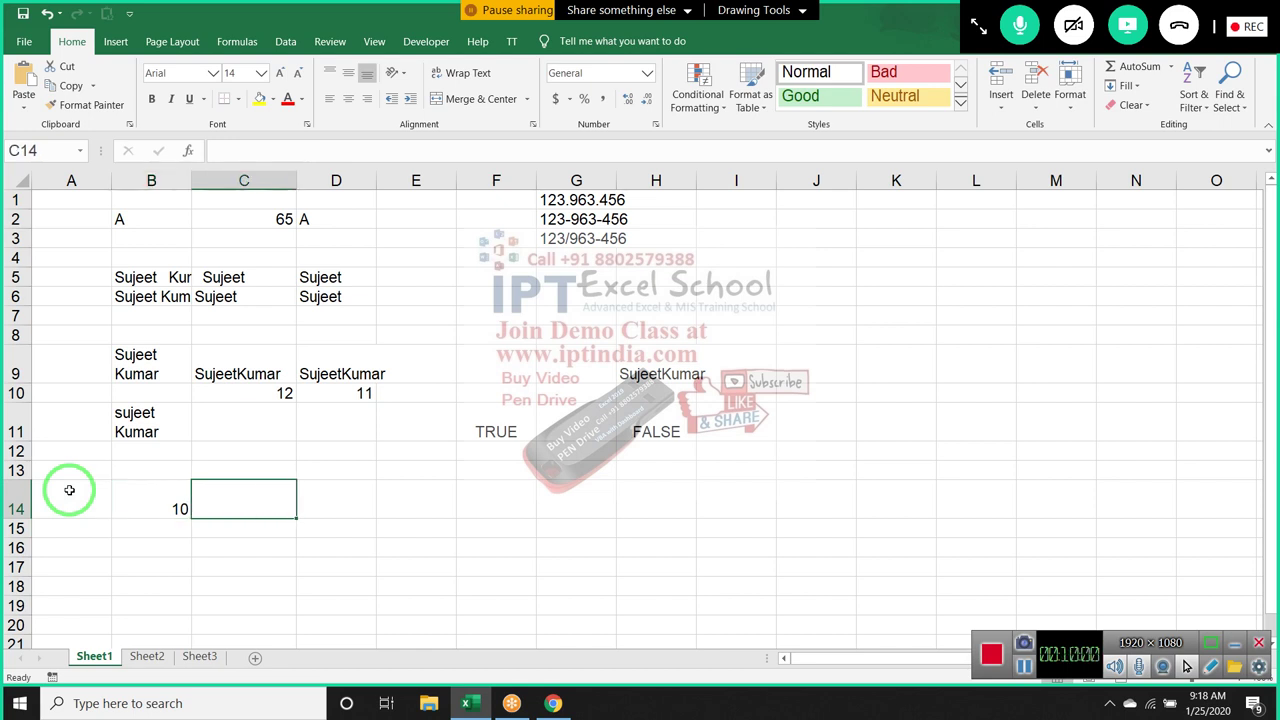
{"action": "type", "text": "=cl"}
{"action": "key", "text": "Tab"}
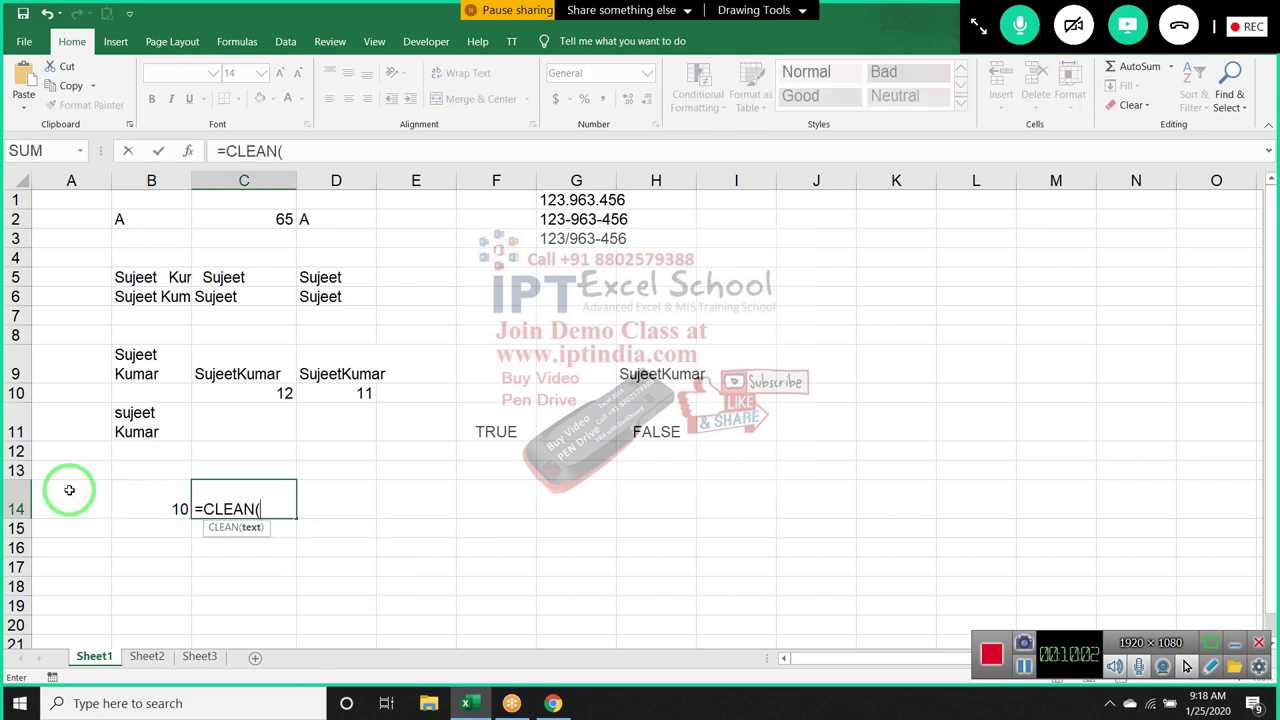
{"action": "key", "text": "Left"}
{"action": "key", "text": "Return"}
{"action": "key", "text": "Up"}
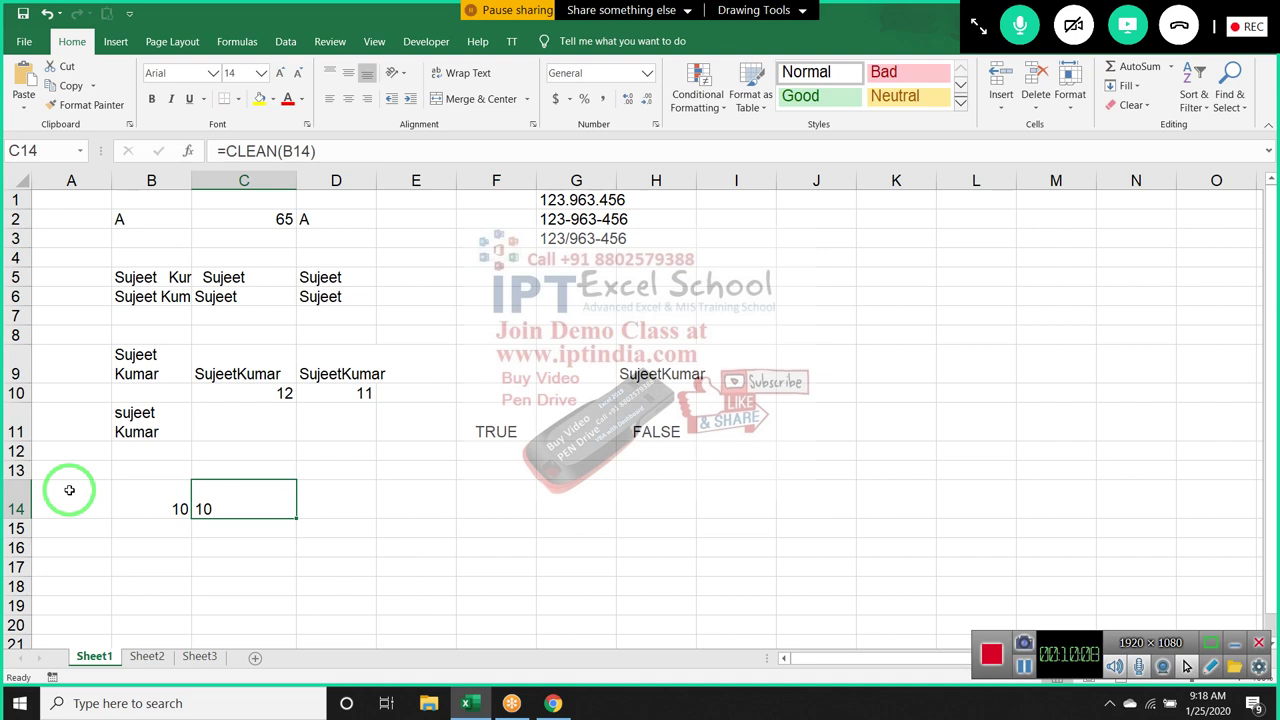
{"action": "key", "text": "Delete"}
{"action": "type", "text": "c"}
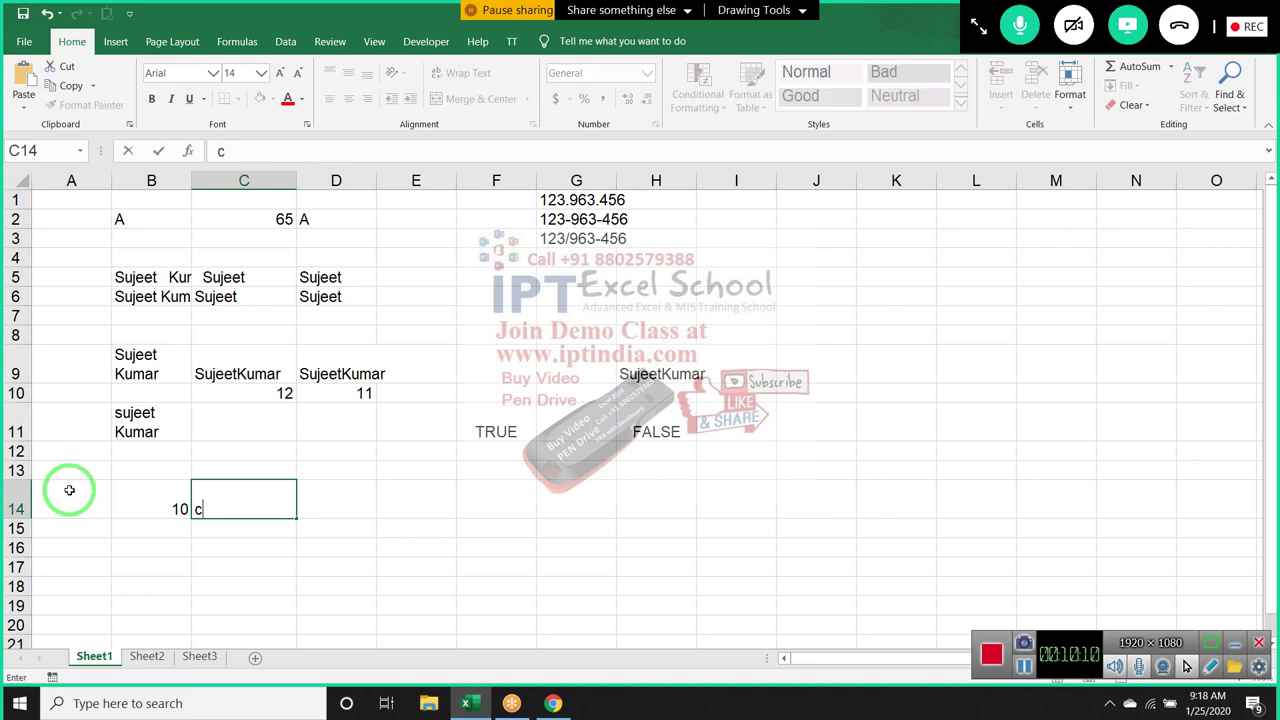
{"action": "type", "text": "h"}
{"action": "key", "text": "BackSpace"}
{"action": "key", "text": "BackSpace"}
{"action": "type", "text": "=ch"}
{"action": "key", "text": "Tab"}
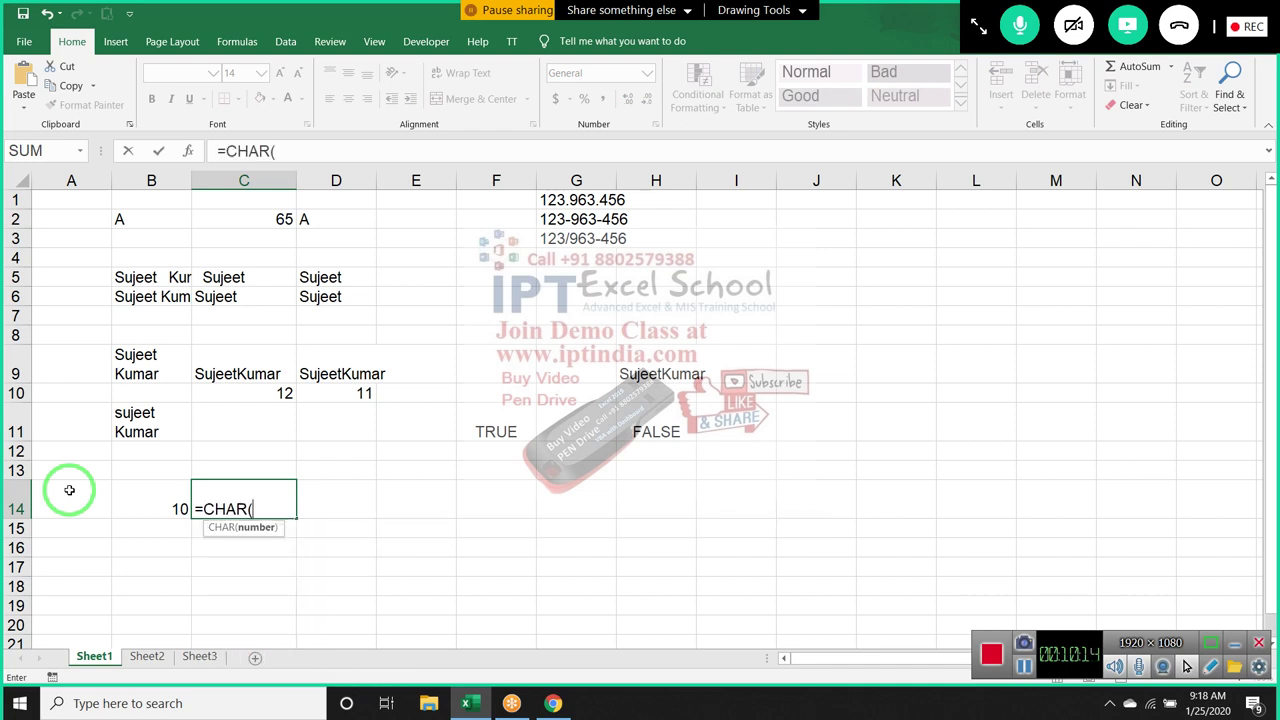
{"action": "key", "text": "Left"}
{"action": "key", "text": "Return"}
Enter =A14=C14 in C15, which shows TRUE
{"action": "type", "text": "="}
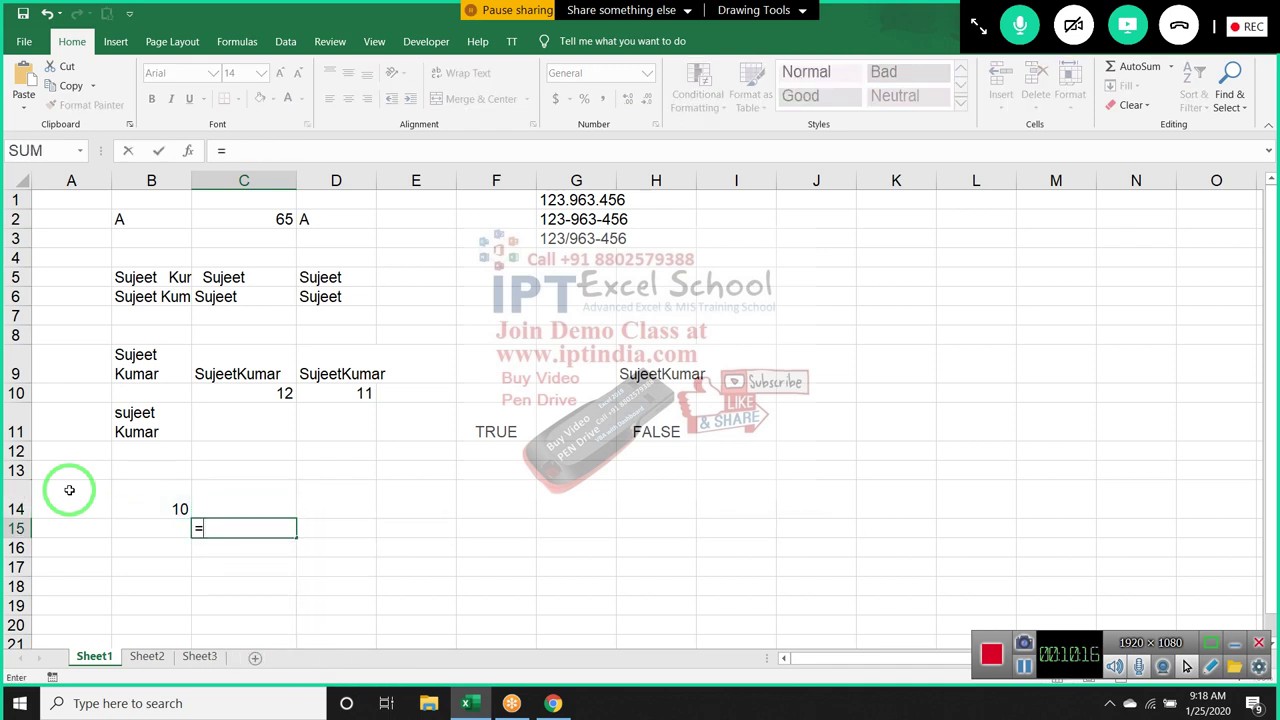
{"action": "key", "text": "Left"}
{"action": "key", "text": "Left"}
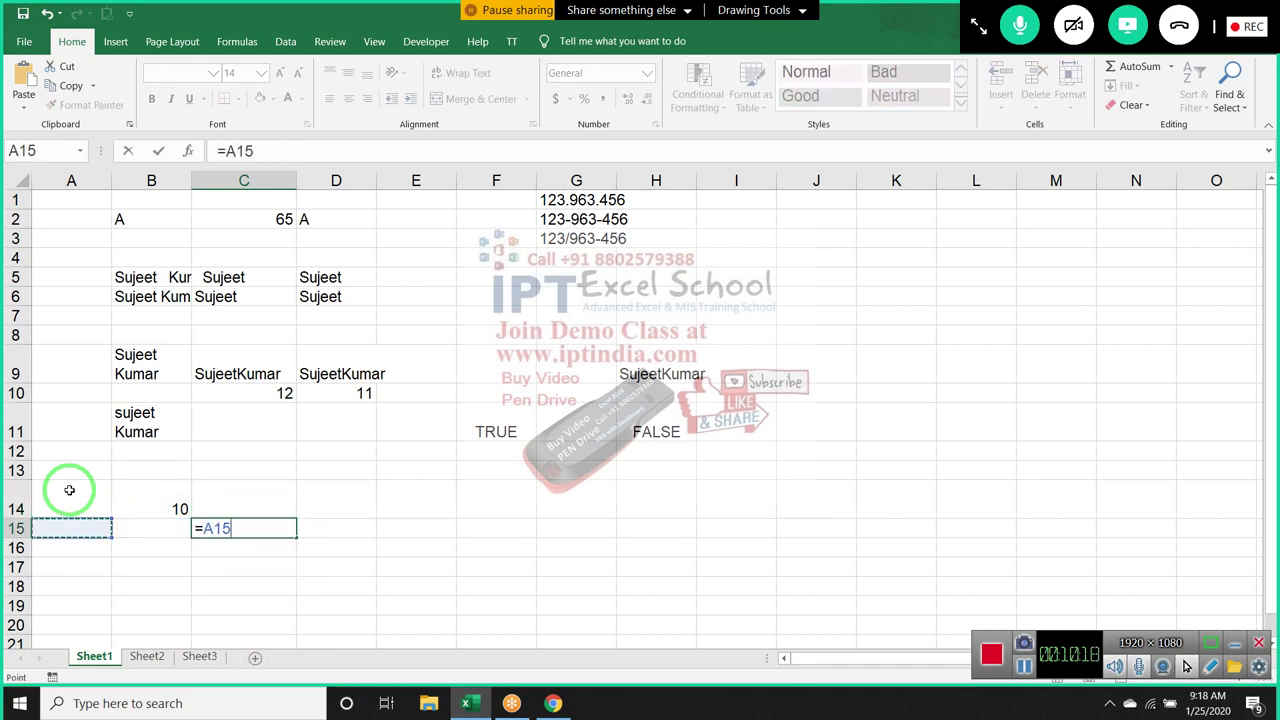
{"action": "key", "text": "Up"}
{"action": "type", "text": "="}
{"action": "key", "text": "Up"}
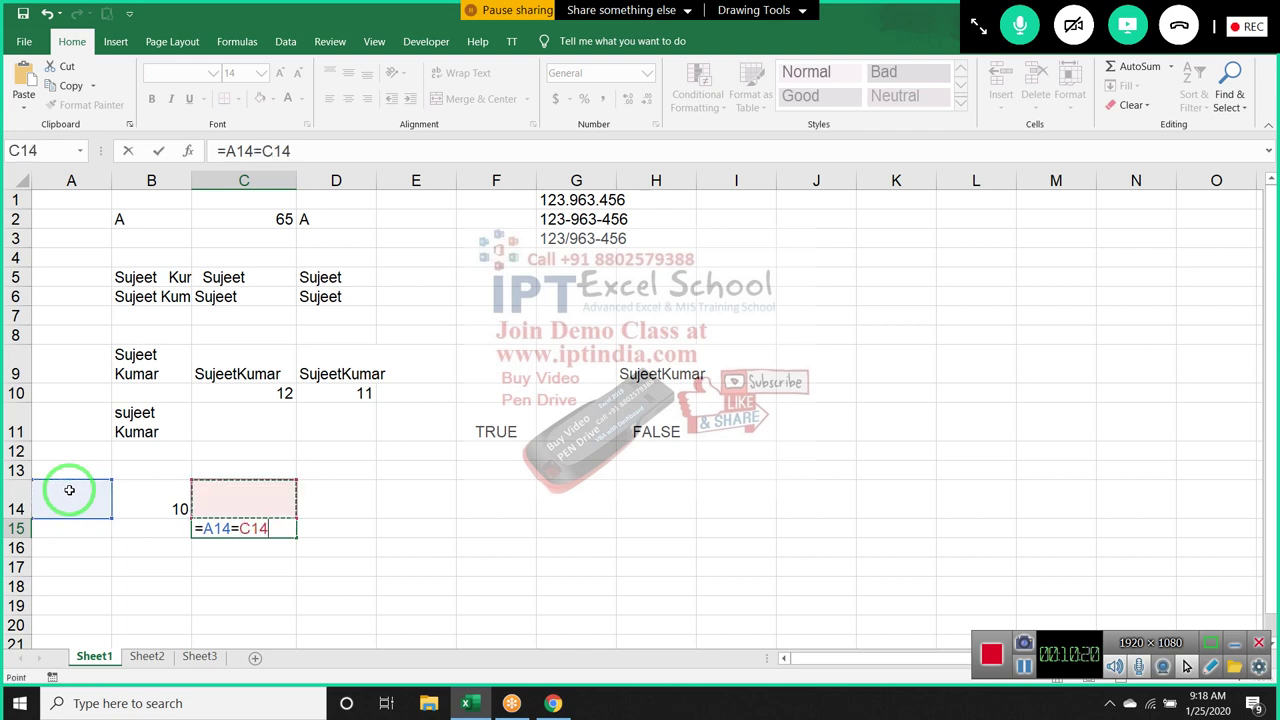
{"action": "key", "text": "ctrl+Return"}
{"action": "key", "text": "Up"}
{"action": "key", "text": "Up"}
{"action": "key", "text": "Up"}
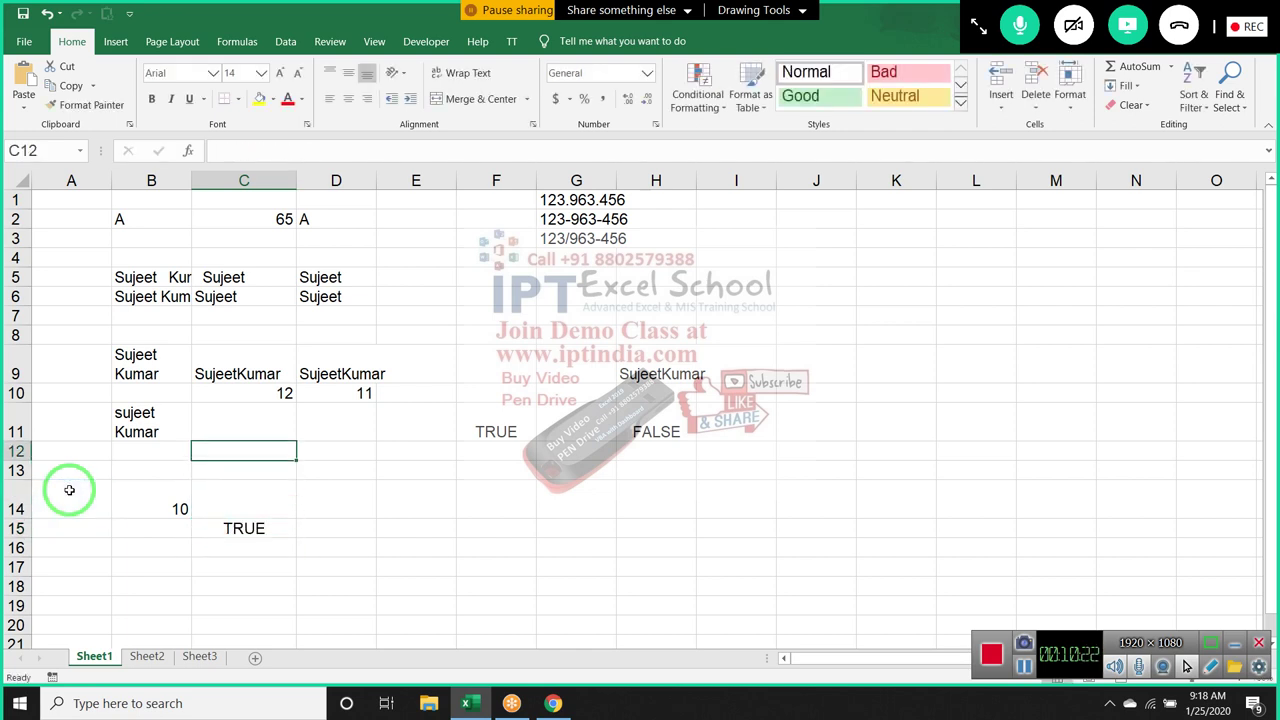
{"action": "type", "text": "=sub"}
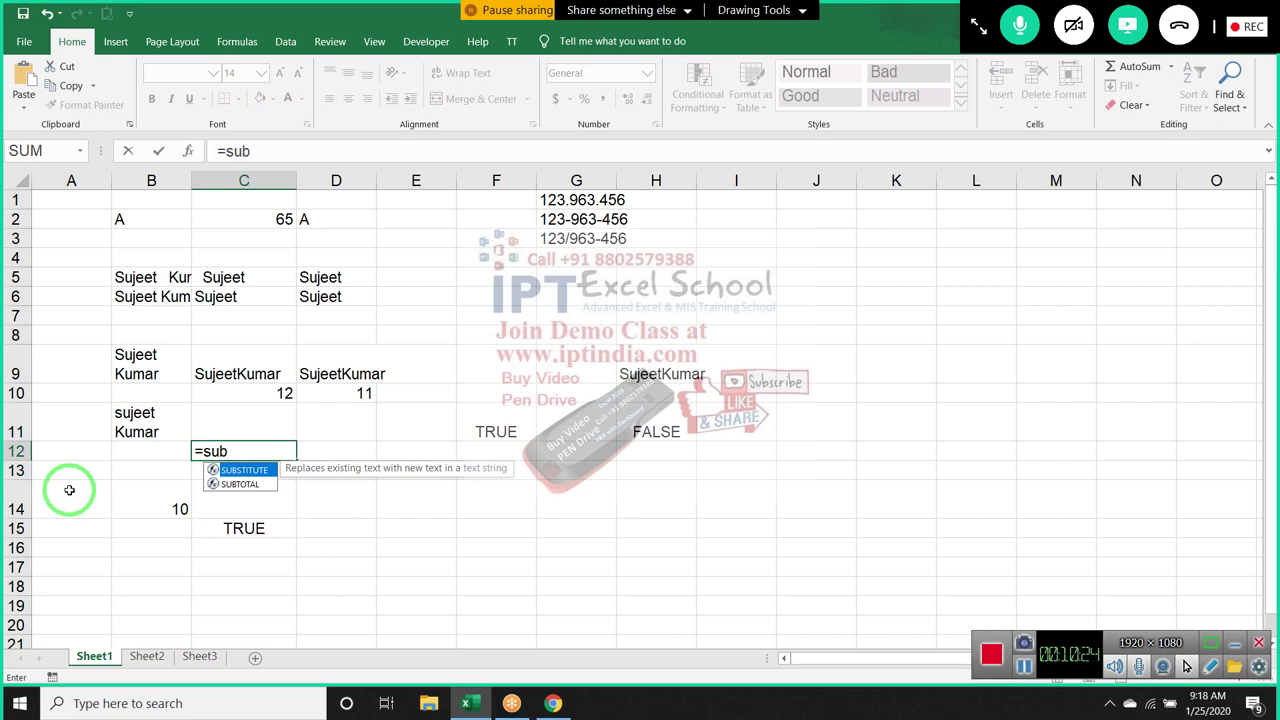
{"action": "key", "text": "Tab"}
{"action": "key", "text": "Up"}
{"action": "key", "text": "Left"}
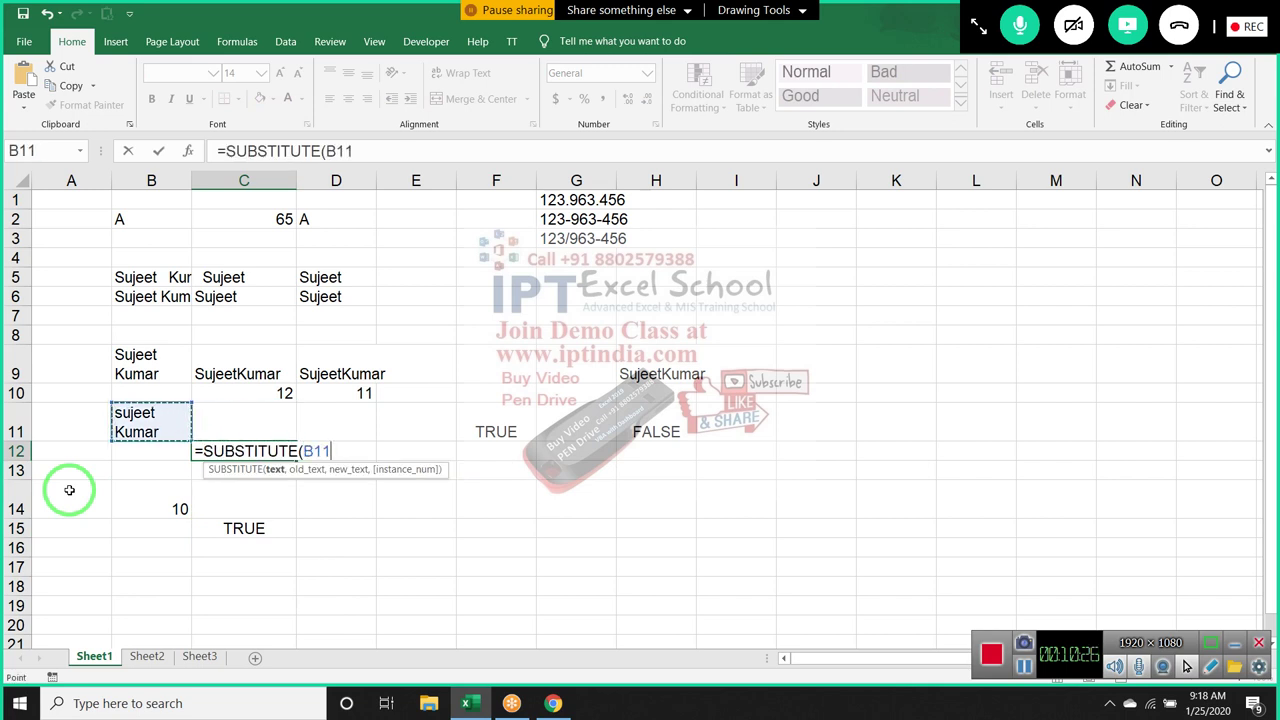
{"action": "type", "text": ",c"}
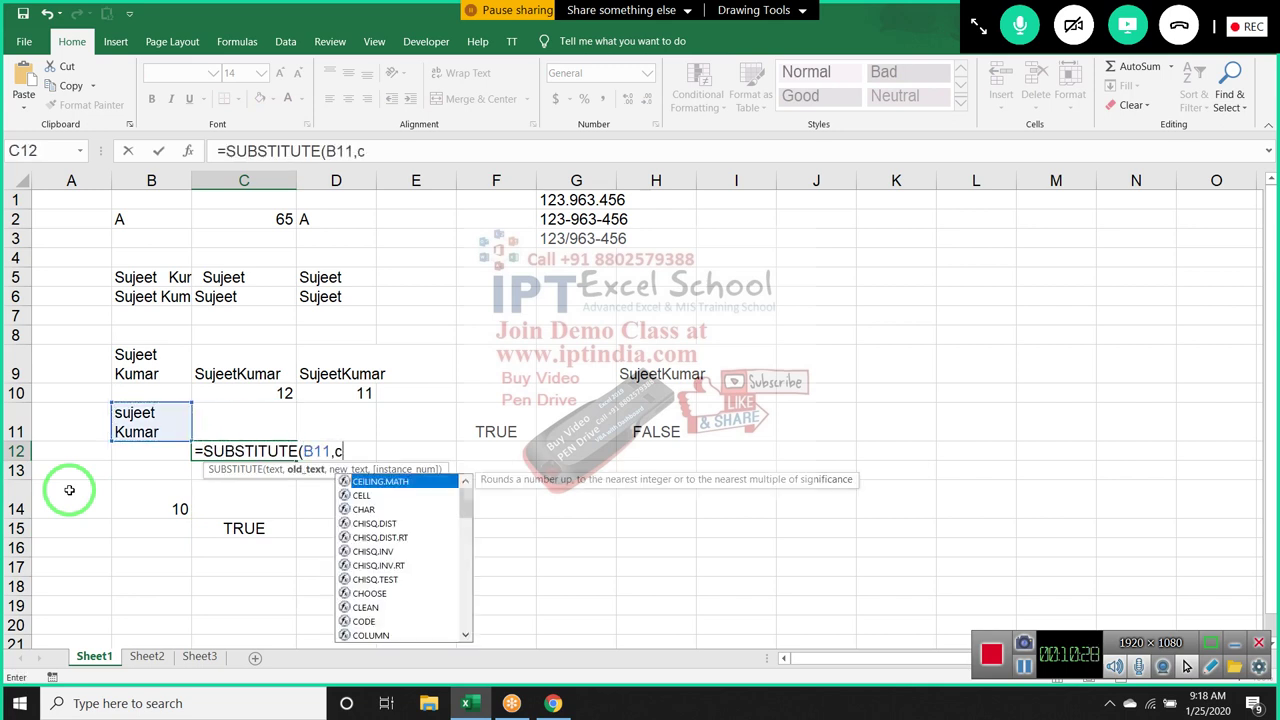
{"action": "type", "text": "h"}
{"action": "key", "text": "Tab"}
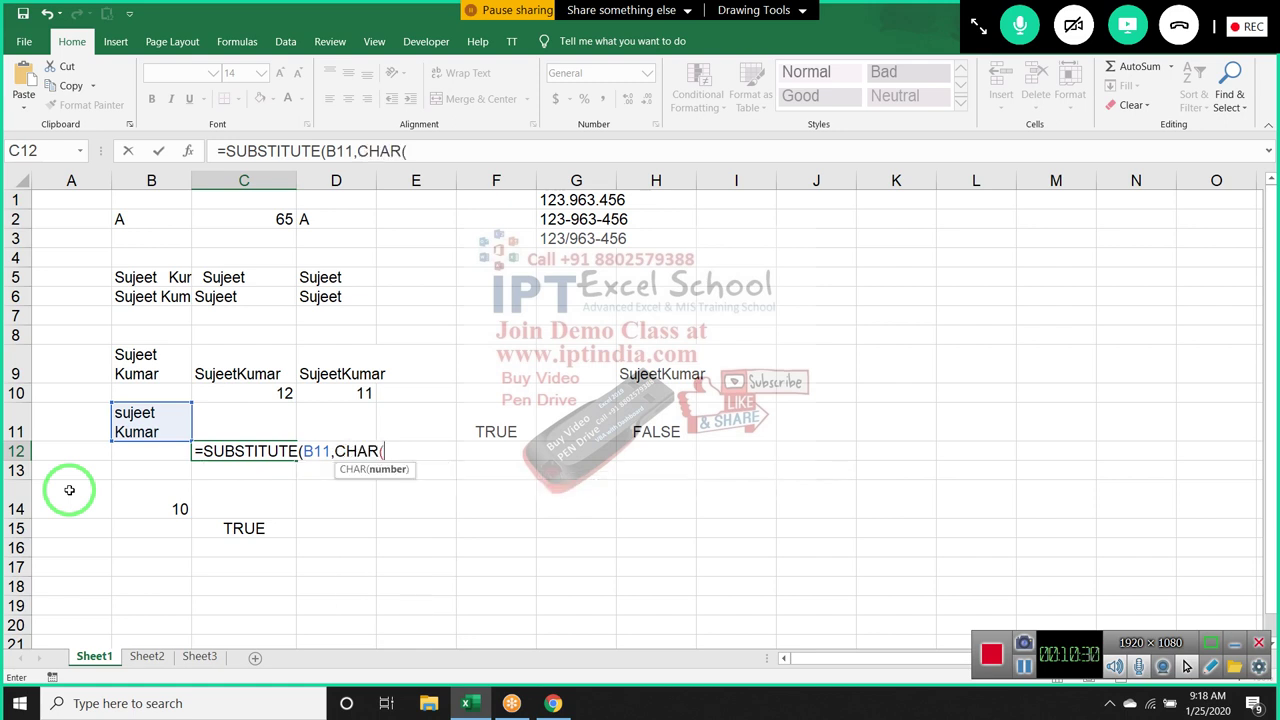
{"action": "type", "text": "10)"}
{"action": "type", "text": ","}
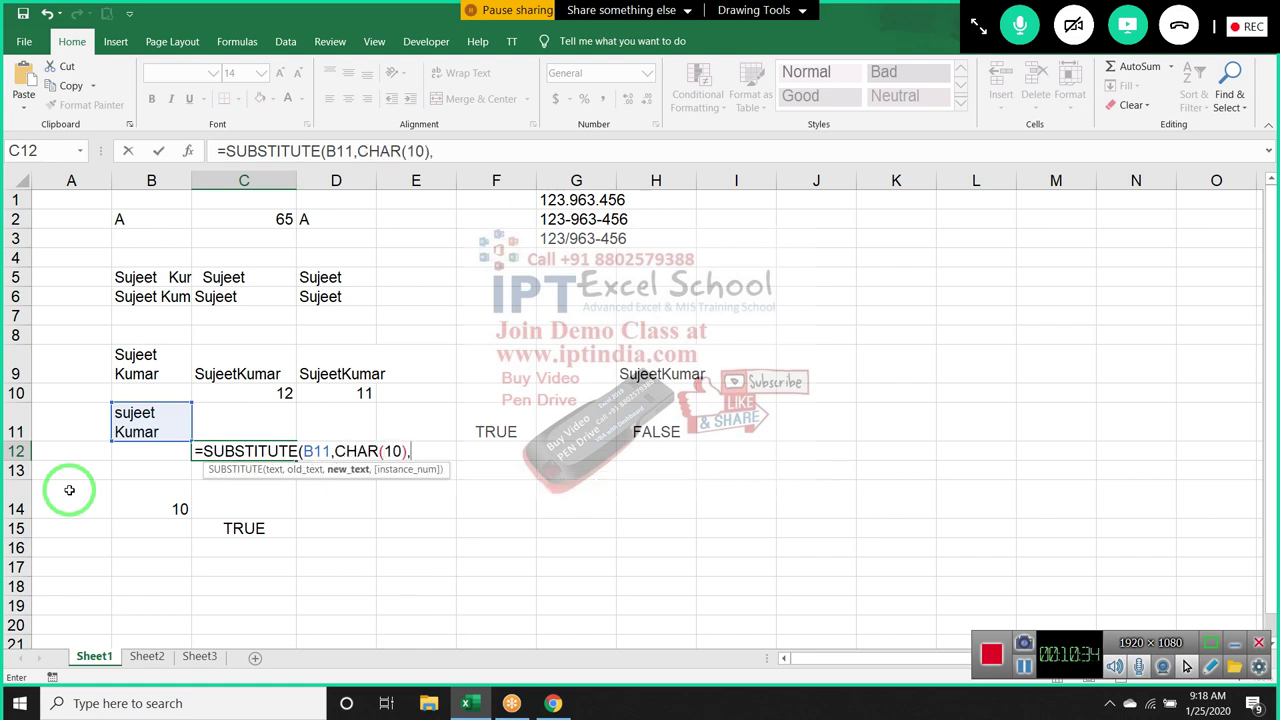
{"action": "type", "text": "\" "}
{"action": "type", "text": "\""}
{"action": "key", "text": "Return"}
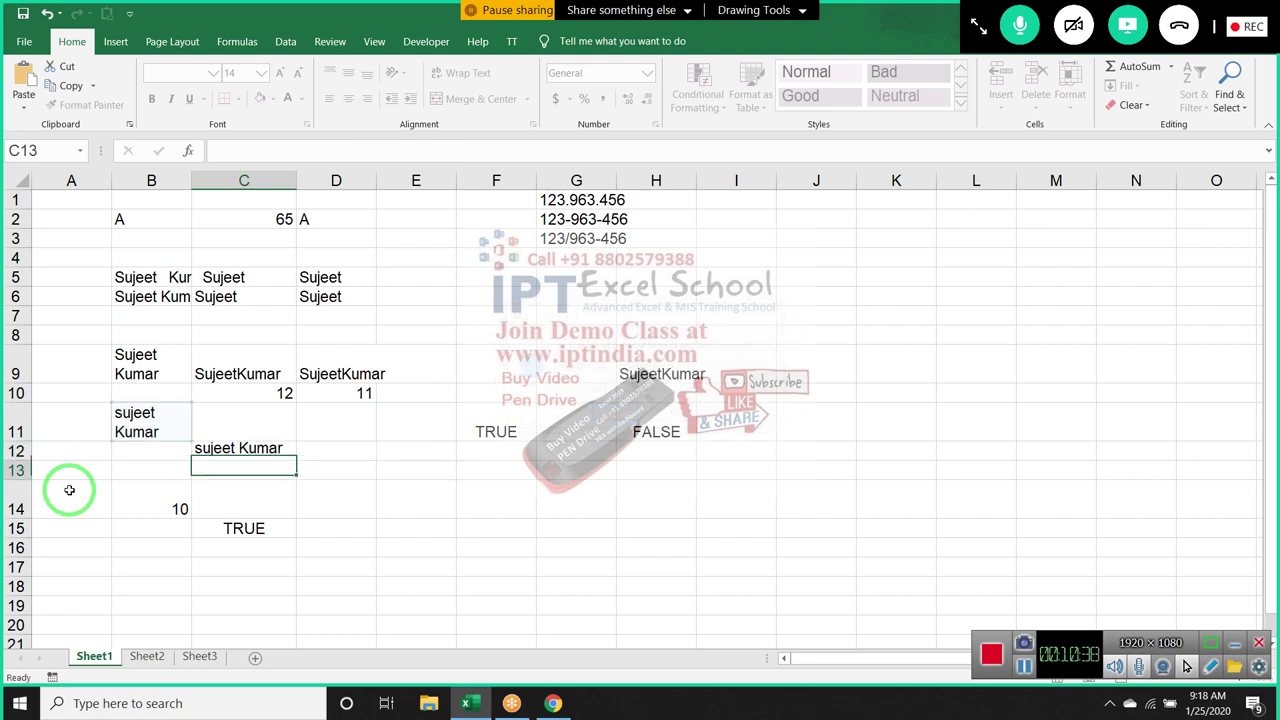
{"action": "key", "text": "Up"}
{"action": "key", "text": "F2"}
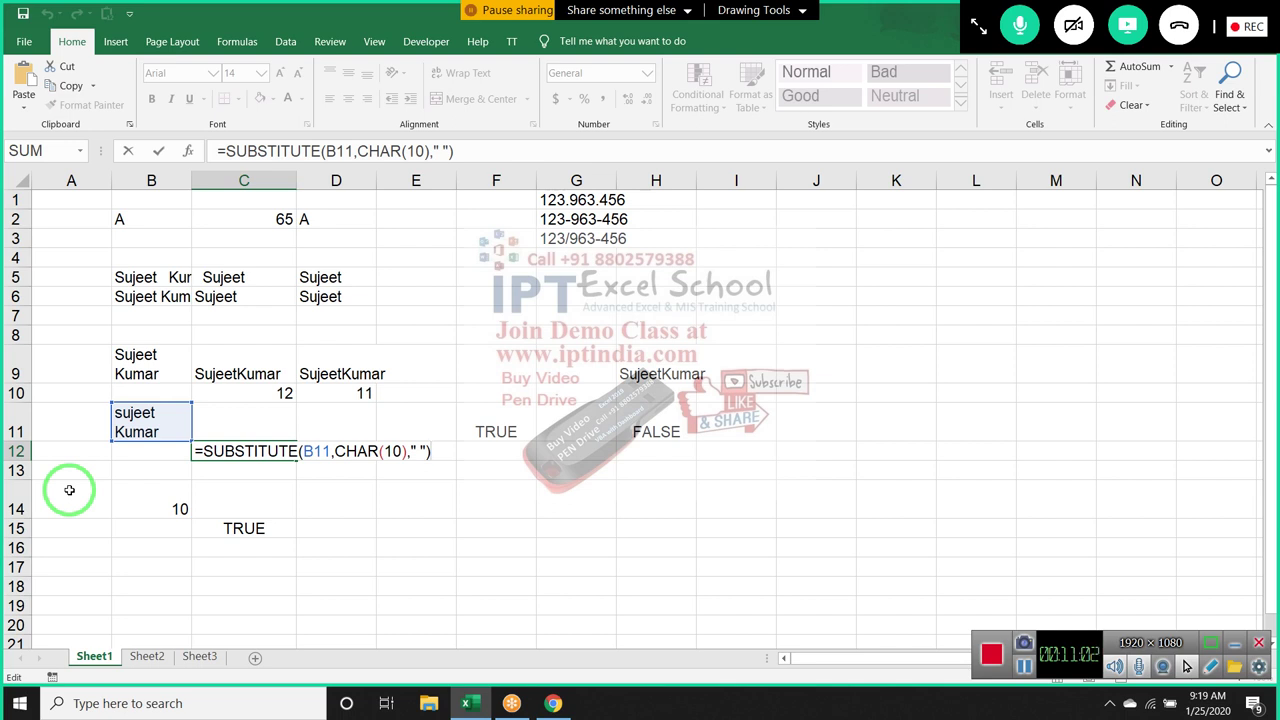
{"action": "key", "text": "Return"}
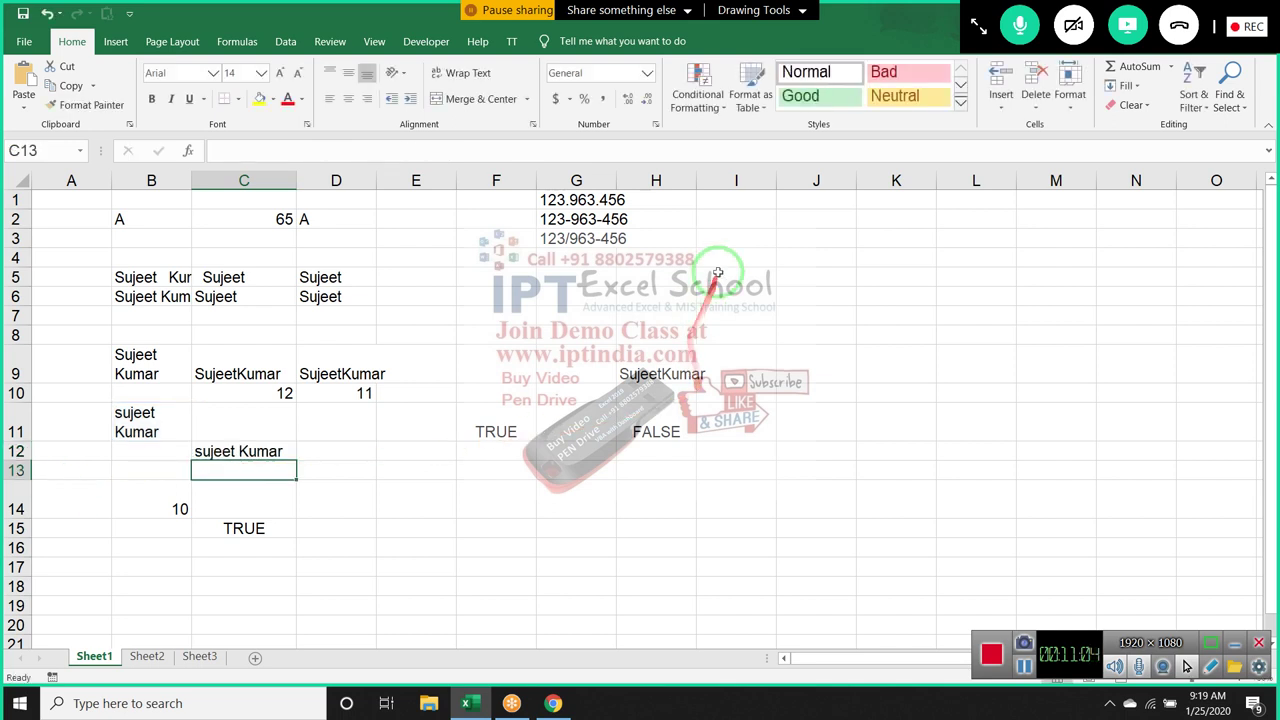
Insert the recently used Webdings symbol (code 128) into I5 from Insert > Symbol
{"action": "left_click", "coordinate": [719, 270]}
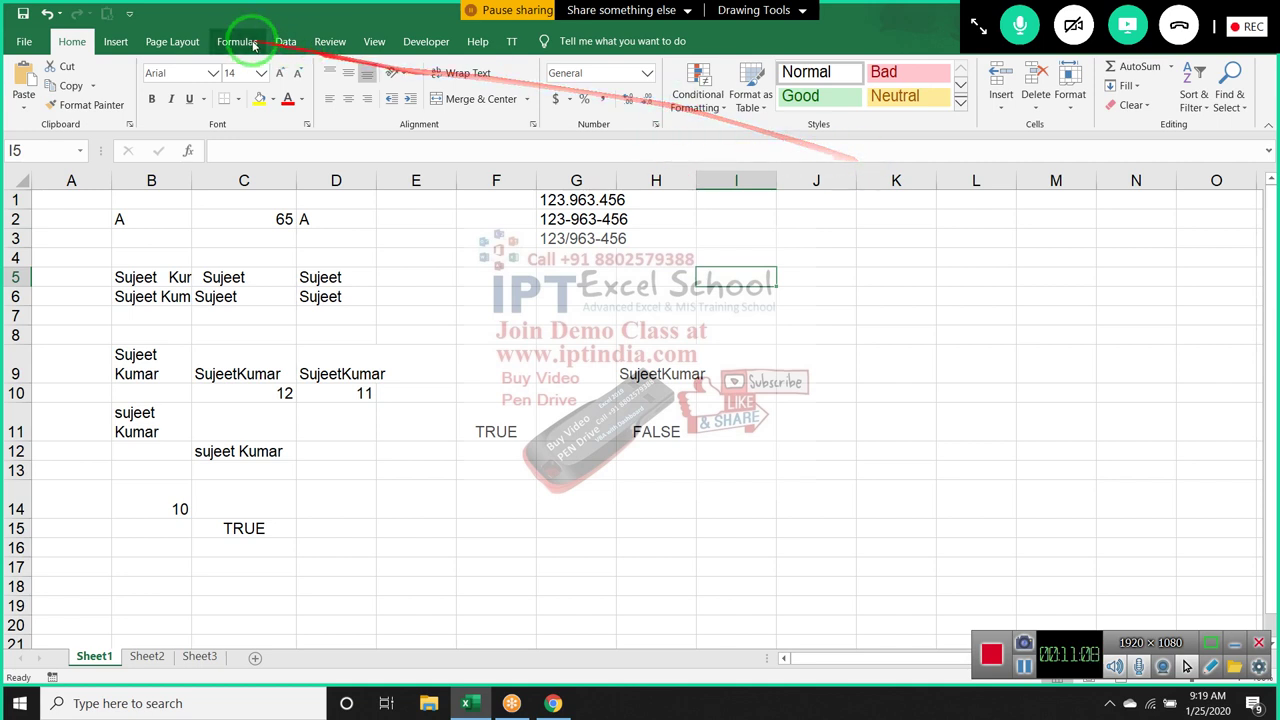
{"action": "left_click", "coordinate": [115, 41]}
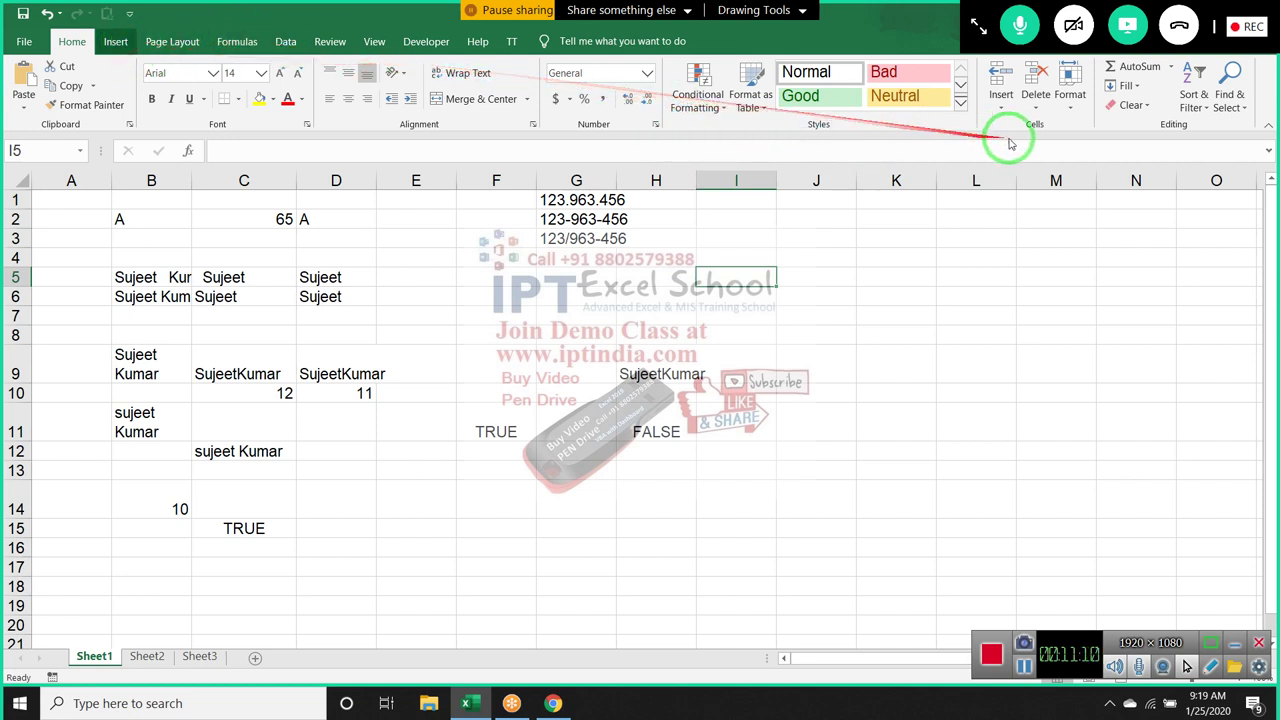
{"action": "left_click_drag", "start_coordinate": [1022, 143], "coordinate": [1047, 221]}
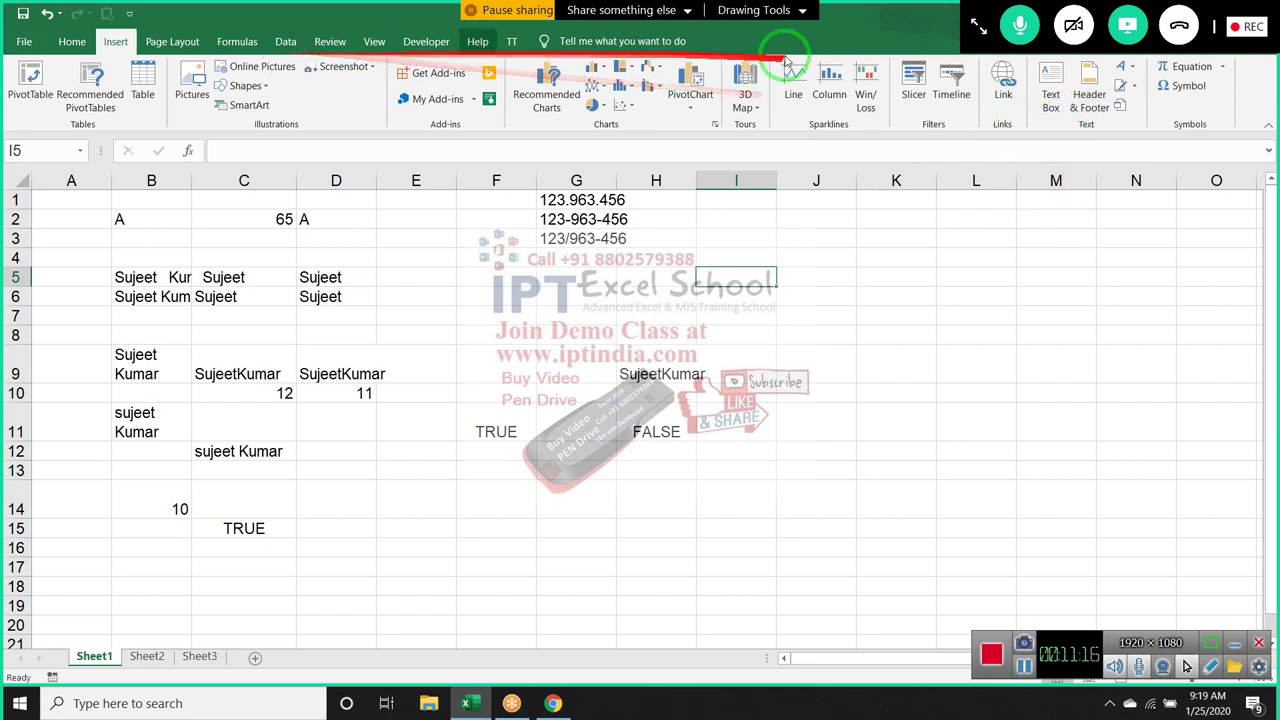
{"action": "left_click", "coordinate": [1182, 85]}
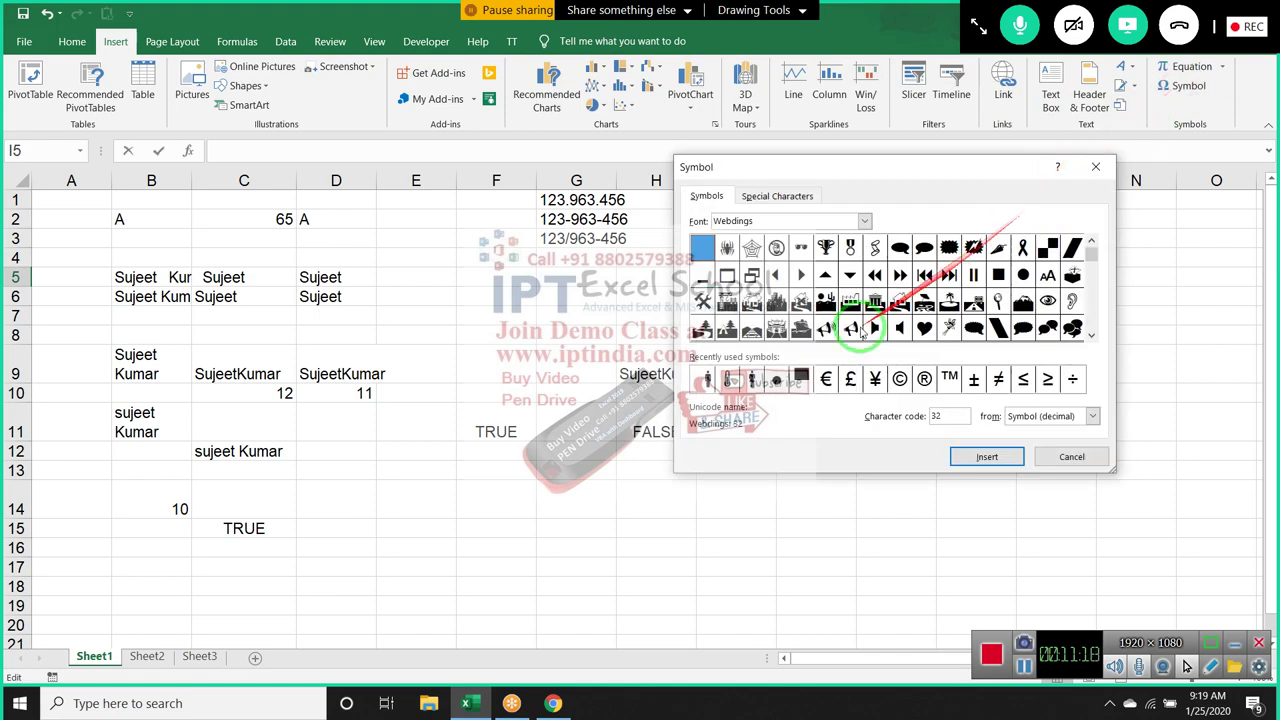
{"action": "double_click", "coordinate": [706, 379]}
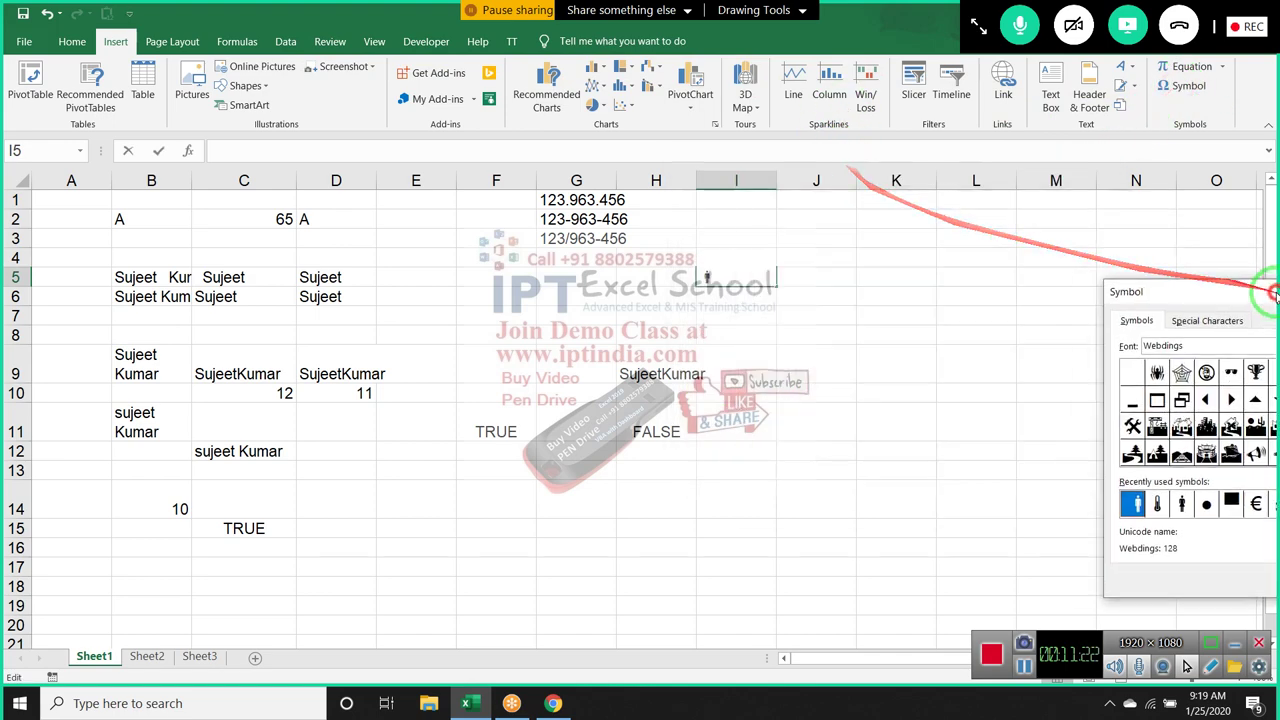
{"action": "left_click_drag", "start_coordinate": [843, 168], "coordinate": [959, 167]}
{"action": "left_click", "coordinate": [1187, 456]}
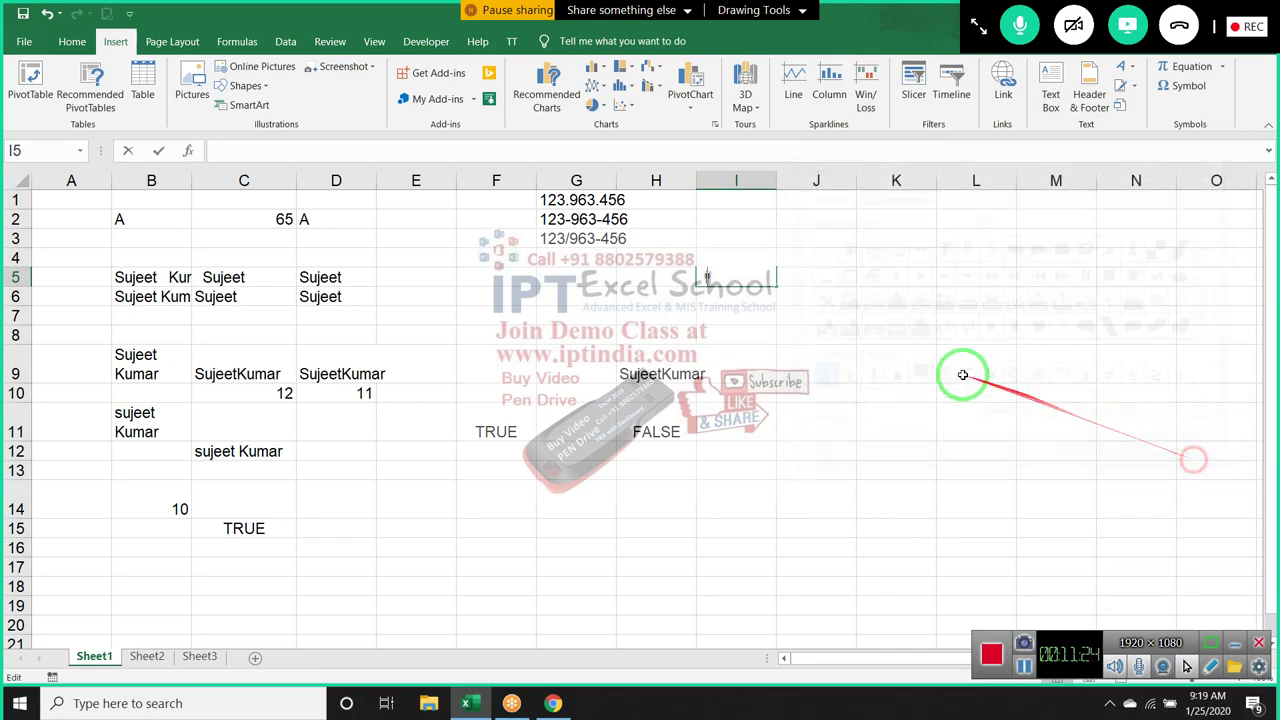
{"action": "left_click", "coordinate": [906, 358]}
{"action": "left_click", "coordinate": [727, 283]}
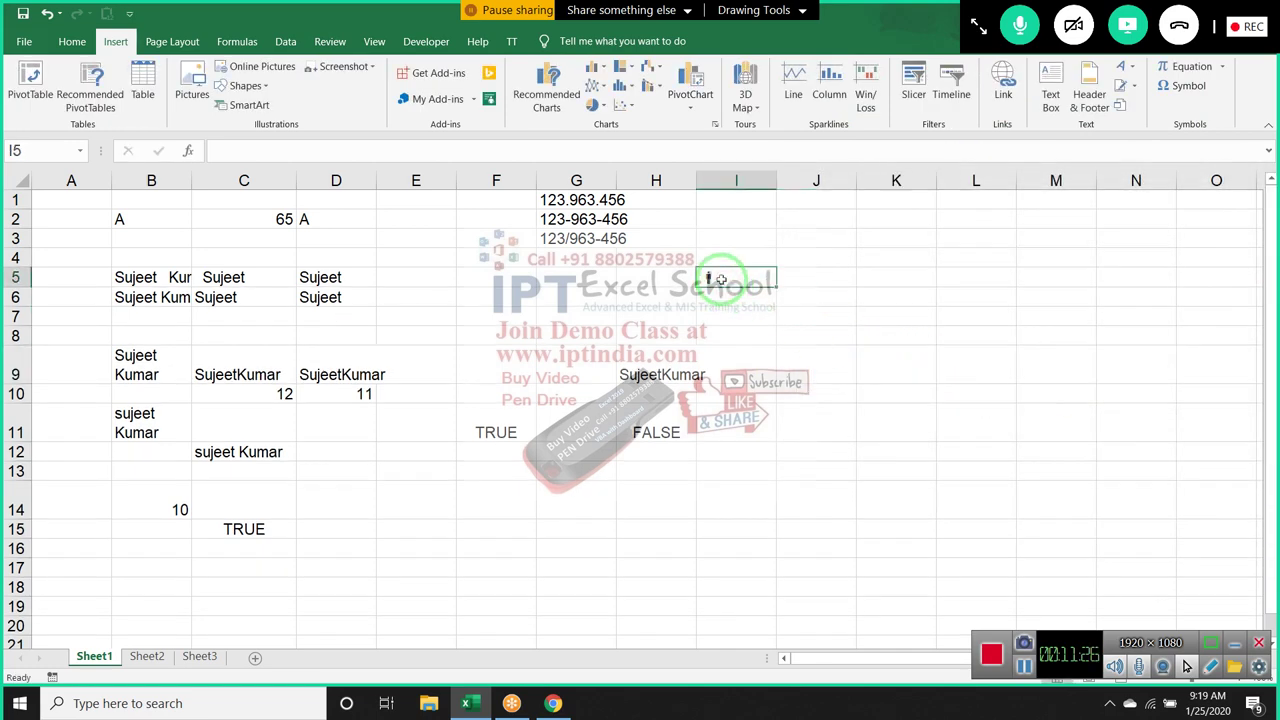
{"action": "double_click", "coordinate": [727, 281]}
{"action": "key", "text": "Return"}
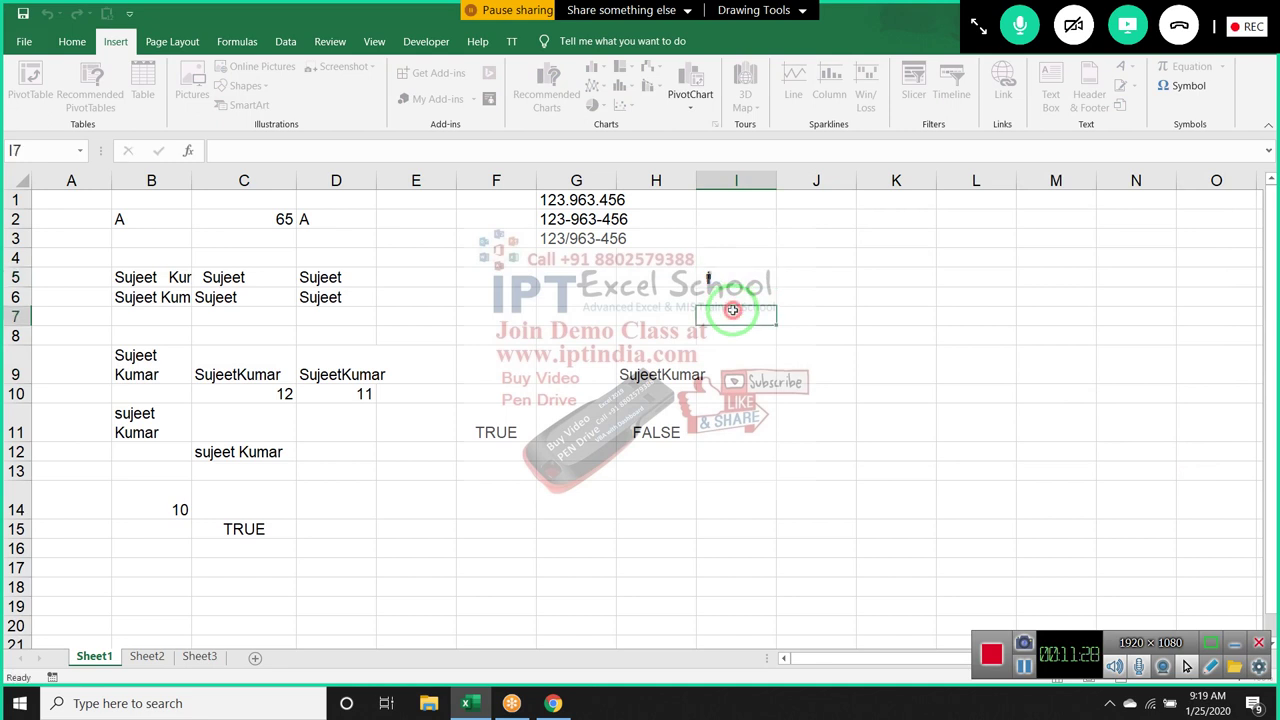
{"action": "left_click", "coordinate": [729, 283]}
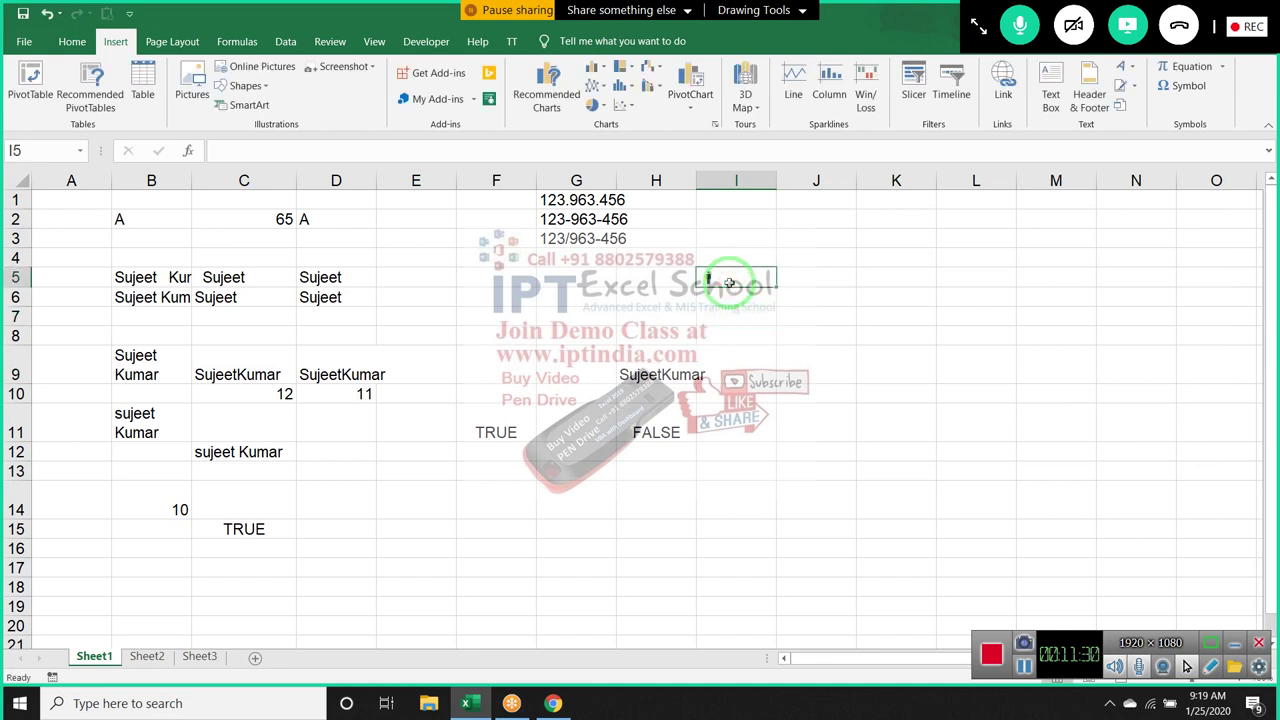
Enter =LEN(I5) in I6 to count the symbol's characters, returning 1
{"action": "left_click", "coordinate": [733, 298]}
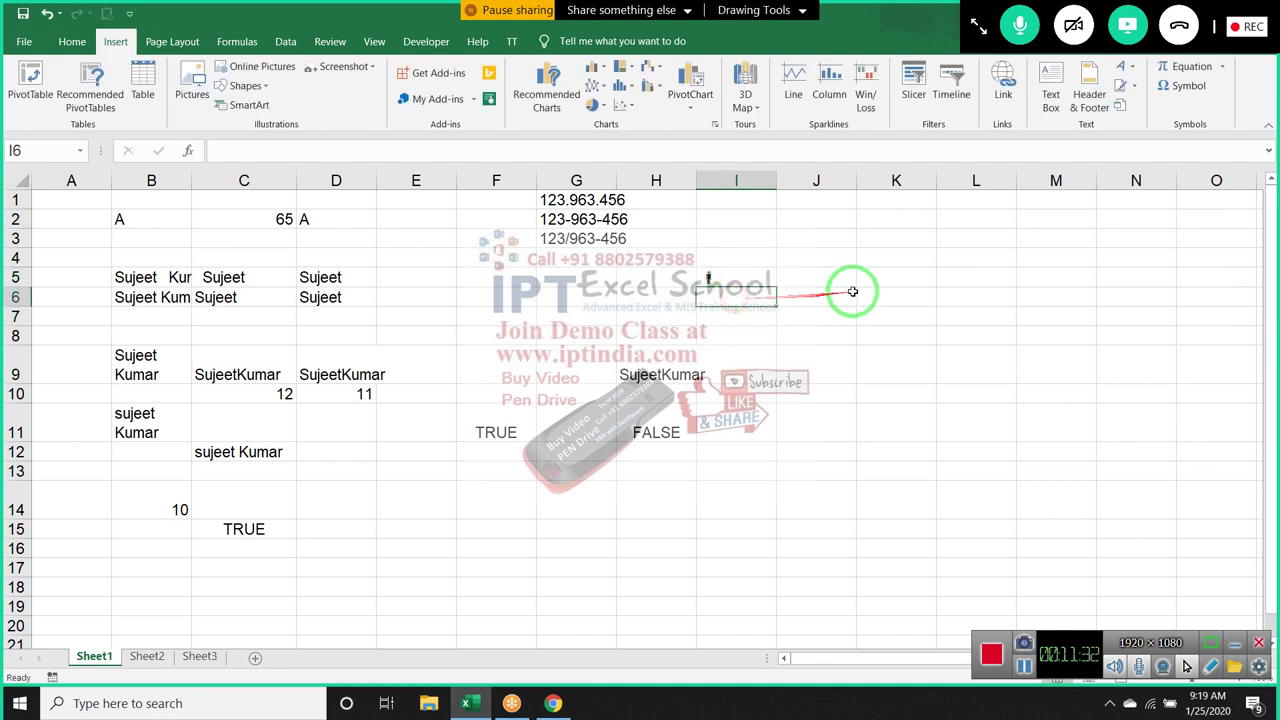
{"action": "type", "text": "="}
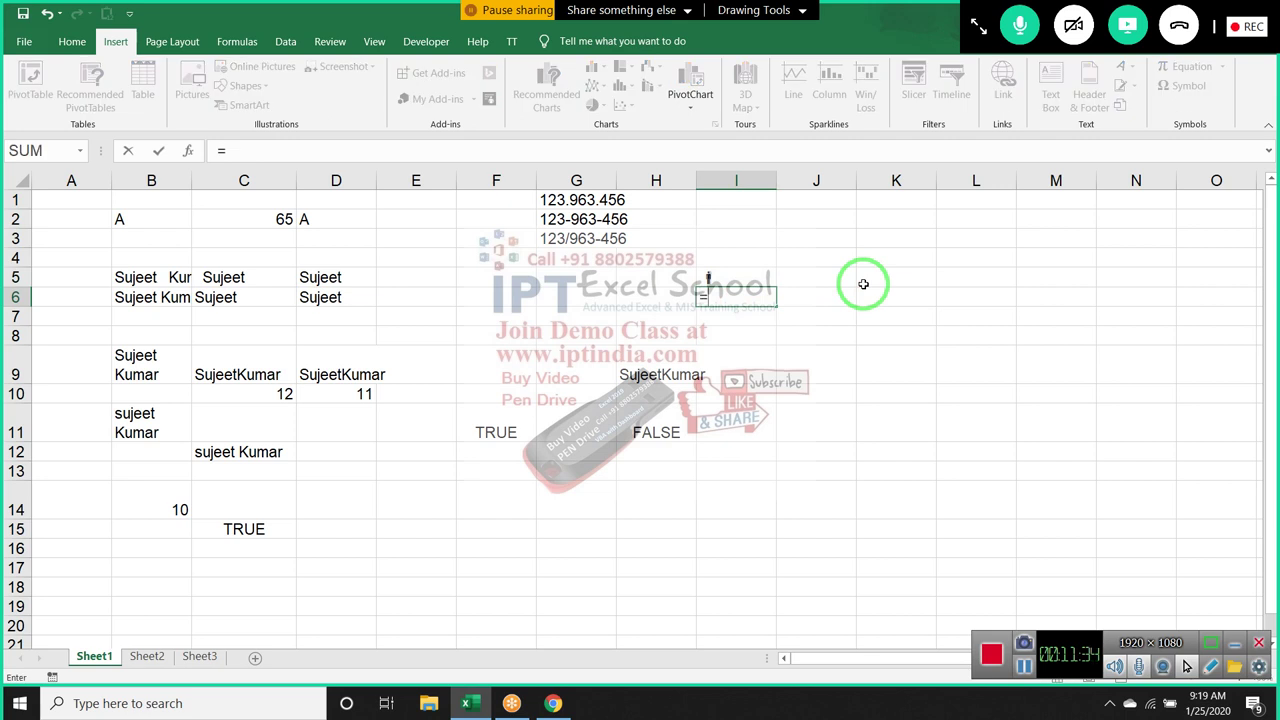
{"action": "type", "text": "len"}
{"action": "key", "text": "Tab"}
{"action": "key", "text": "Up"}
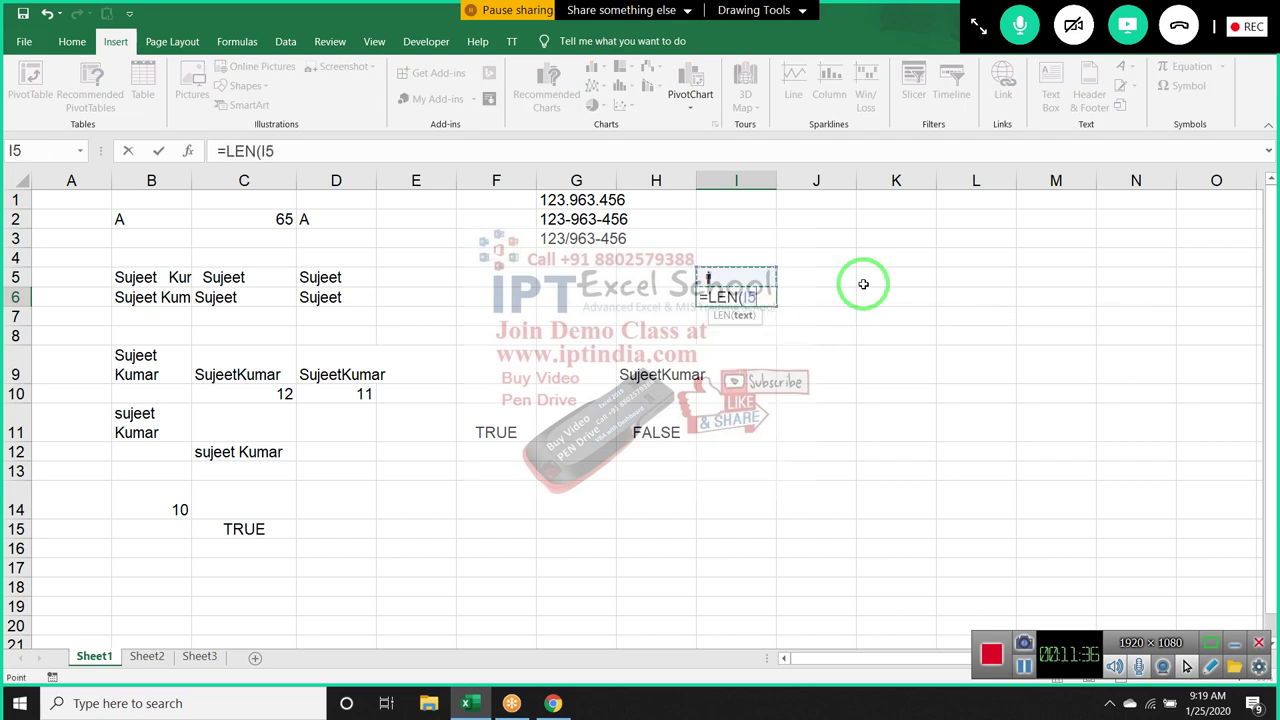
{"action": "key", "text": "ctrl+Return"}
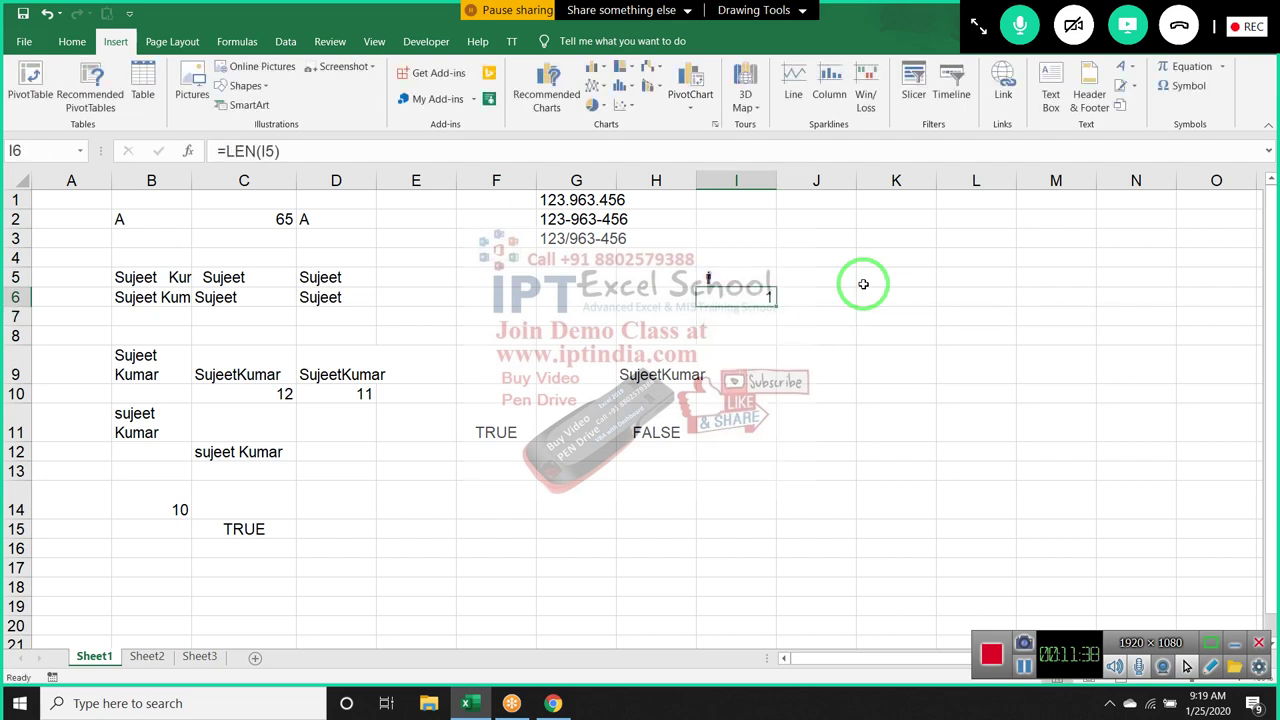
In J5 enter =CODE(I5) to get the symbol's character code, 128
{"action": "key", "text": "Up"}
{"action": "key", "text": "Right"}
{"action": "type", "text": "="}
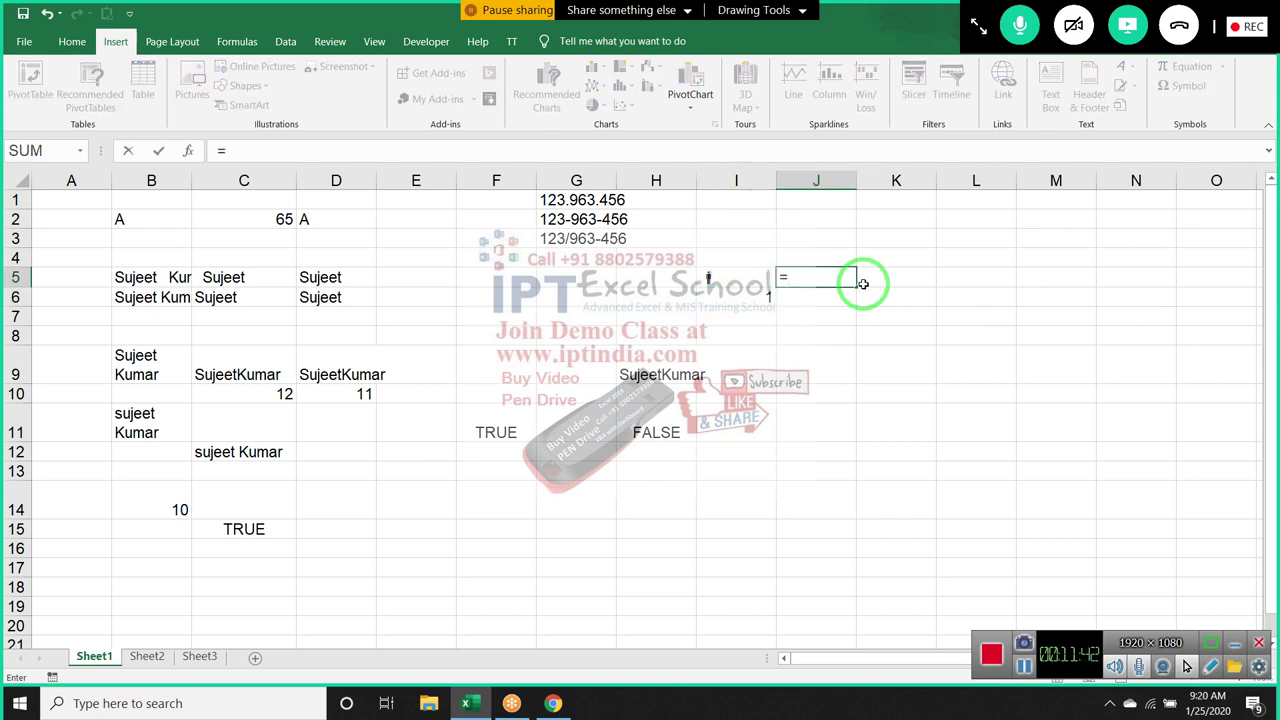
{"action": "type", "text": "cod"}
{"action": "key", "text": "Tab"}
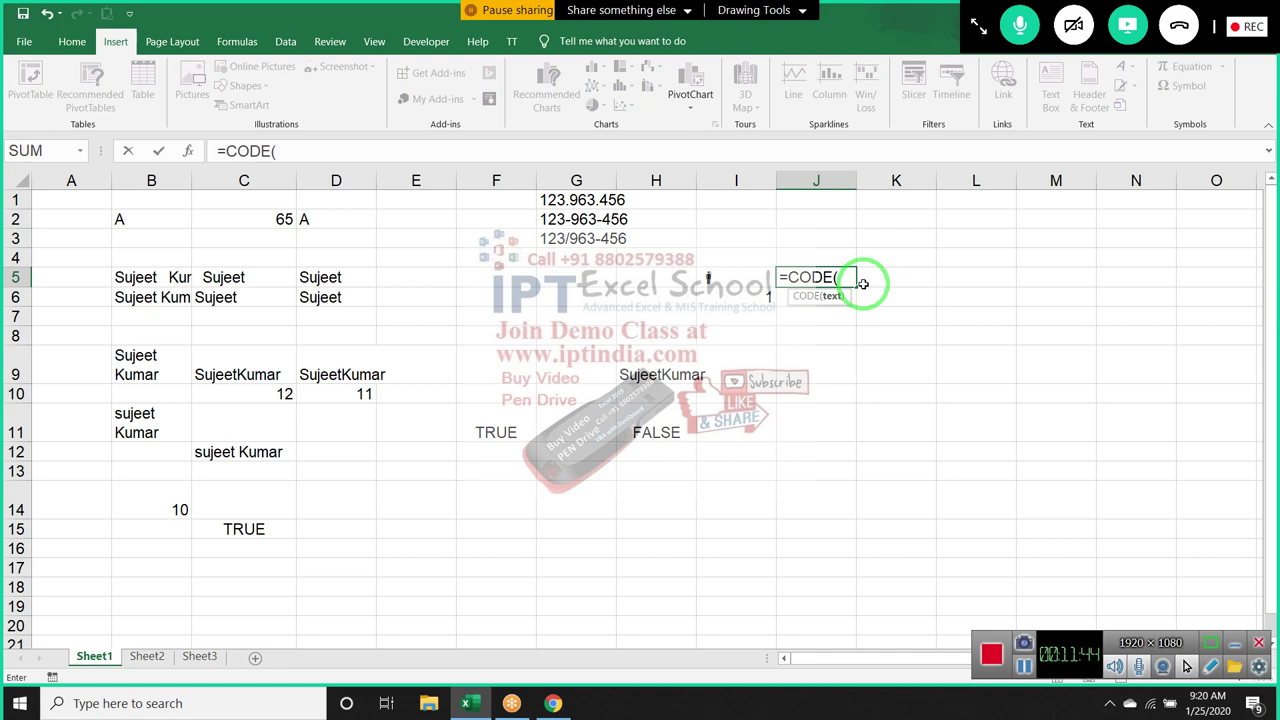
{"action": "key", "text": "Left"}
{"action": "key", "text": "Return"}
{"action": "key", "text": "Up"}
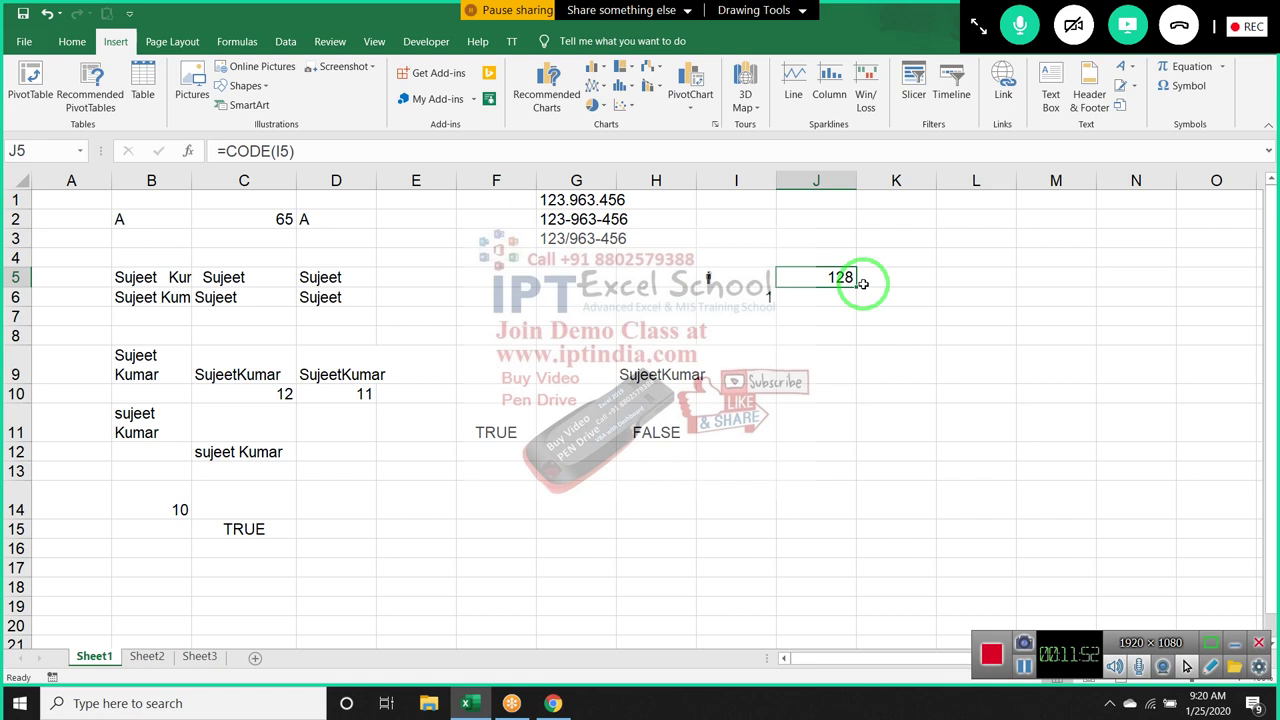
In K5 enter =CHAR(128) to turn the code back into €
{"action": "left_click", "coordinate": [862, 284]}
{"action": "type", "text": "="}
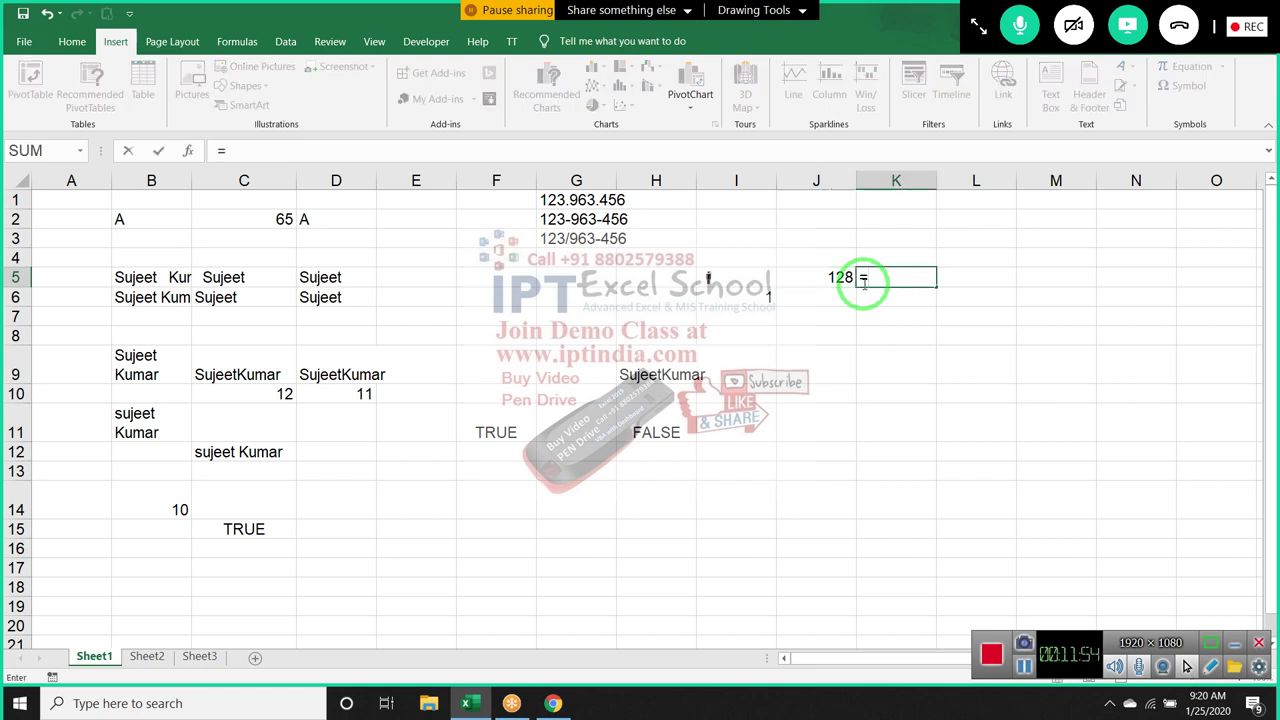
{"action": "type", "text": "ch"}
{"action": "key", "text": "Tab"}
{"action": "type", "text": "12"}
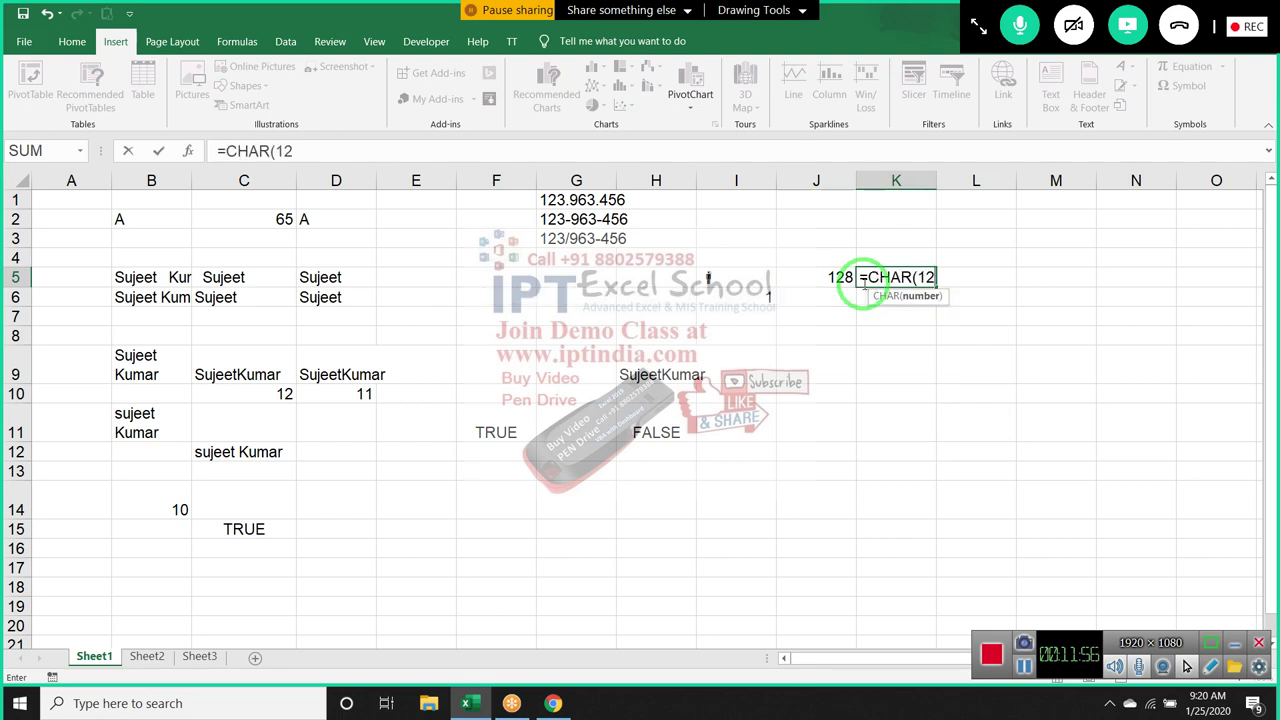
{"action": "type", "text": "5"}
{"action": "key", "text": "BackSpace"}
{"action": "type", "text": "8"}
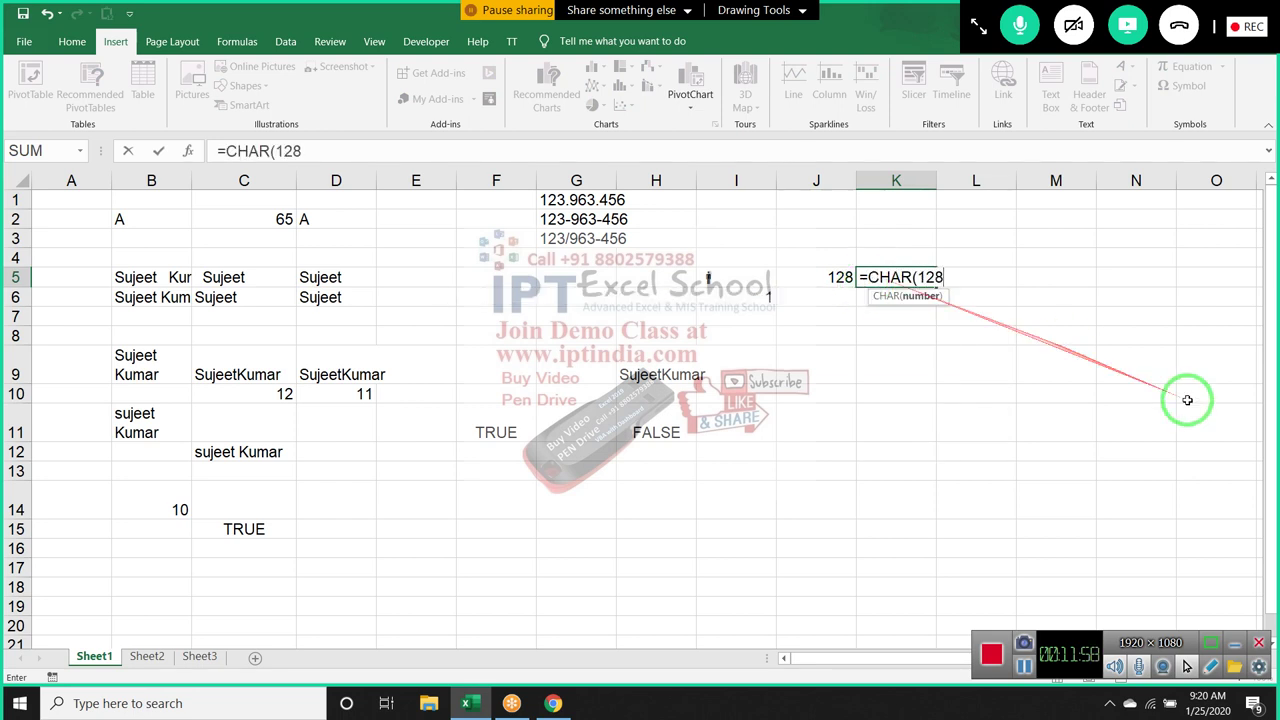
{"action": "key", "text": "Return"}
Compare the CODE and CHAR formulas, then delete the € result from K5
{"action": "key", "text": "Up"}
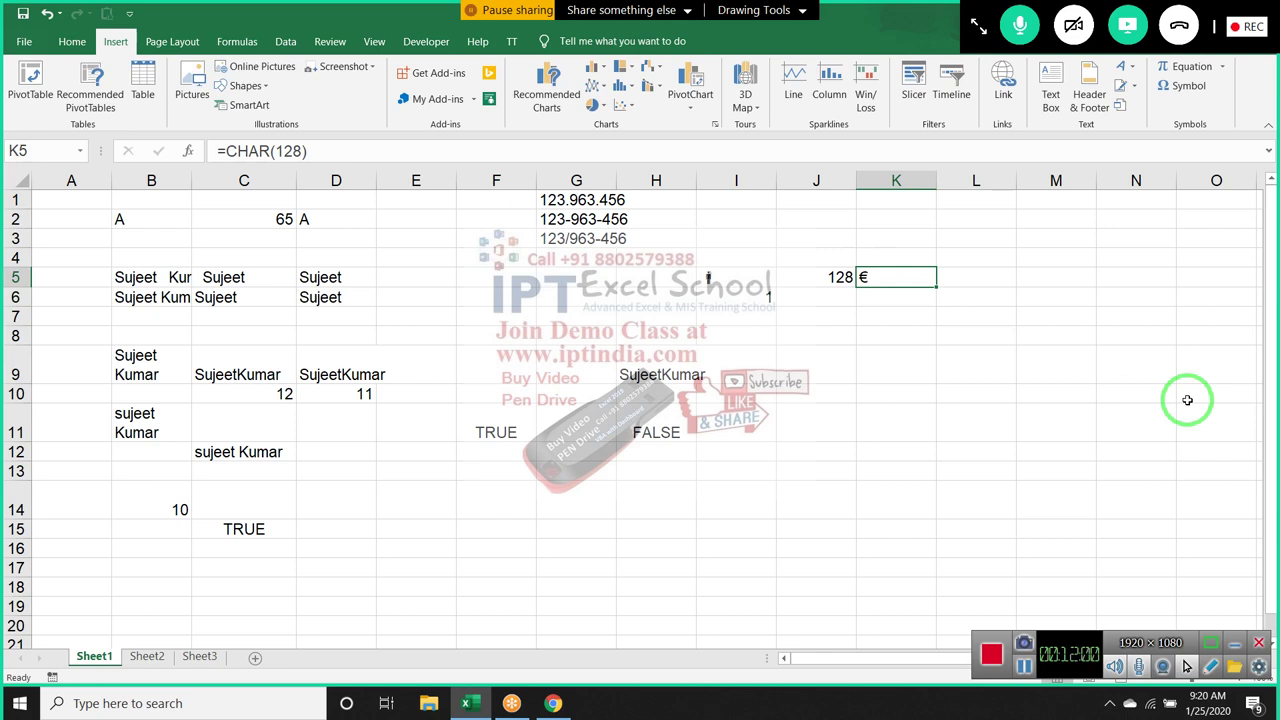
{"action": "key", "text": "Left"}
{"action": "key", "text": "Right"}
{"action": "key", "text": "Left"}
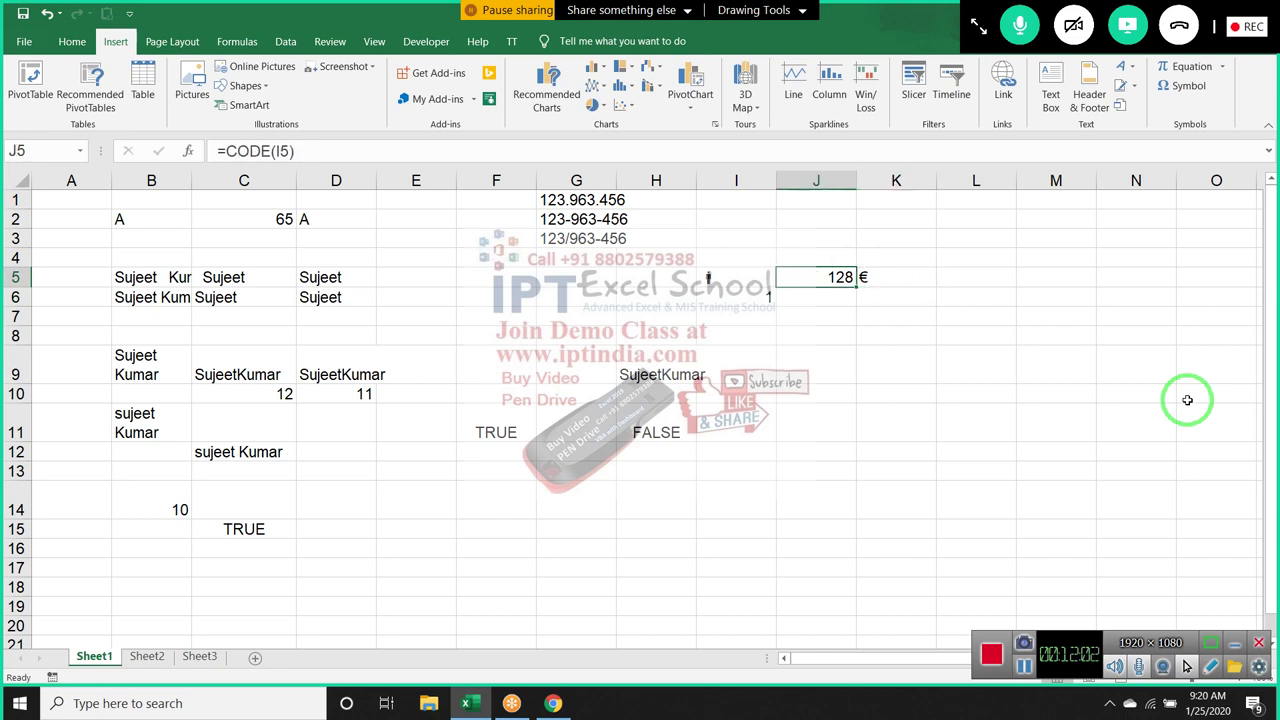
{"action": "key", "text": "Right"}
{"action": "key", "text": "Delete"}
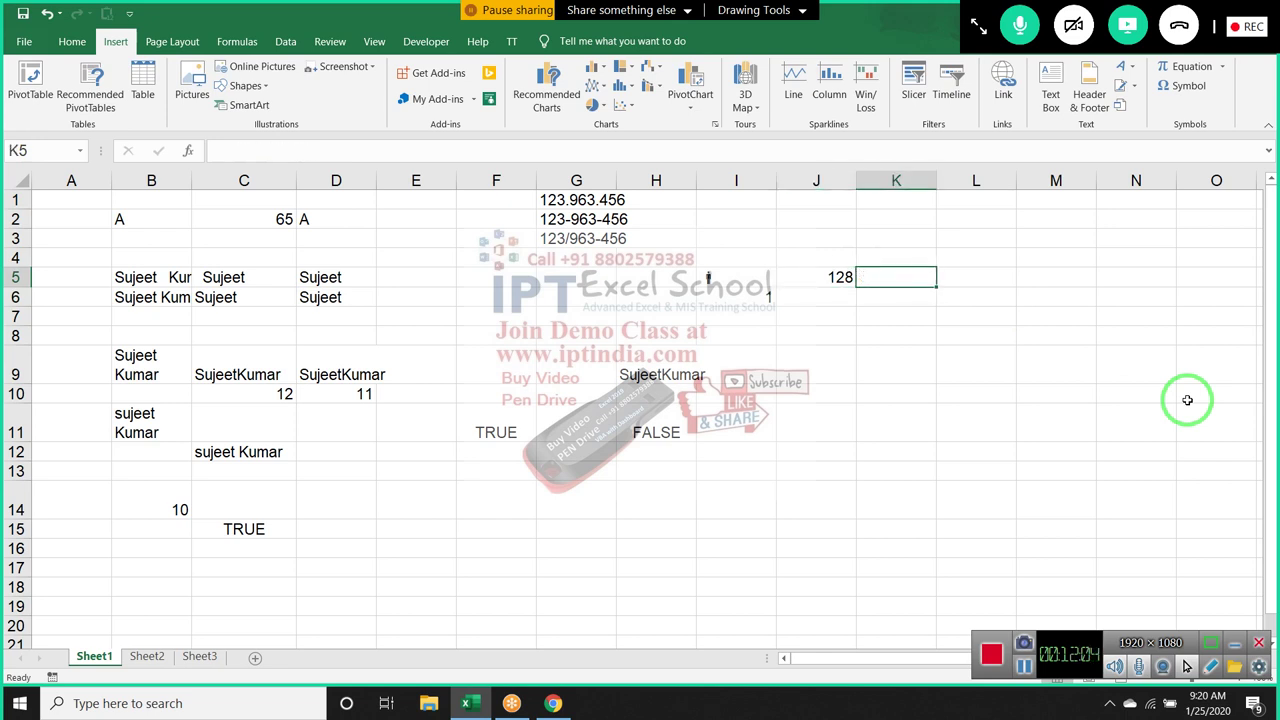
{"action": "key", "text": "Left"}
{"action": "key", "text": "Left"}
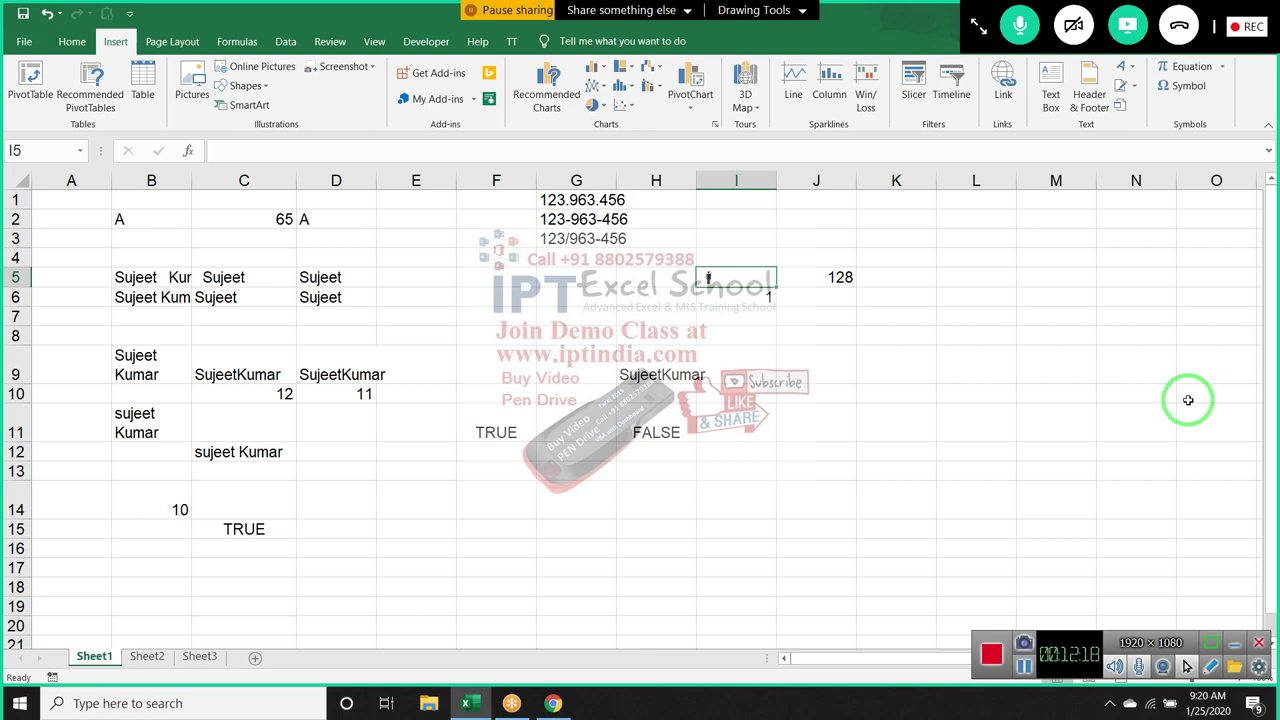
Select the demo range H4:K8 and delete its contents
{"action": "left_click", "coordinate": [694, 336]}
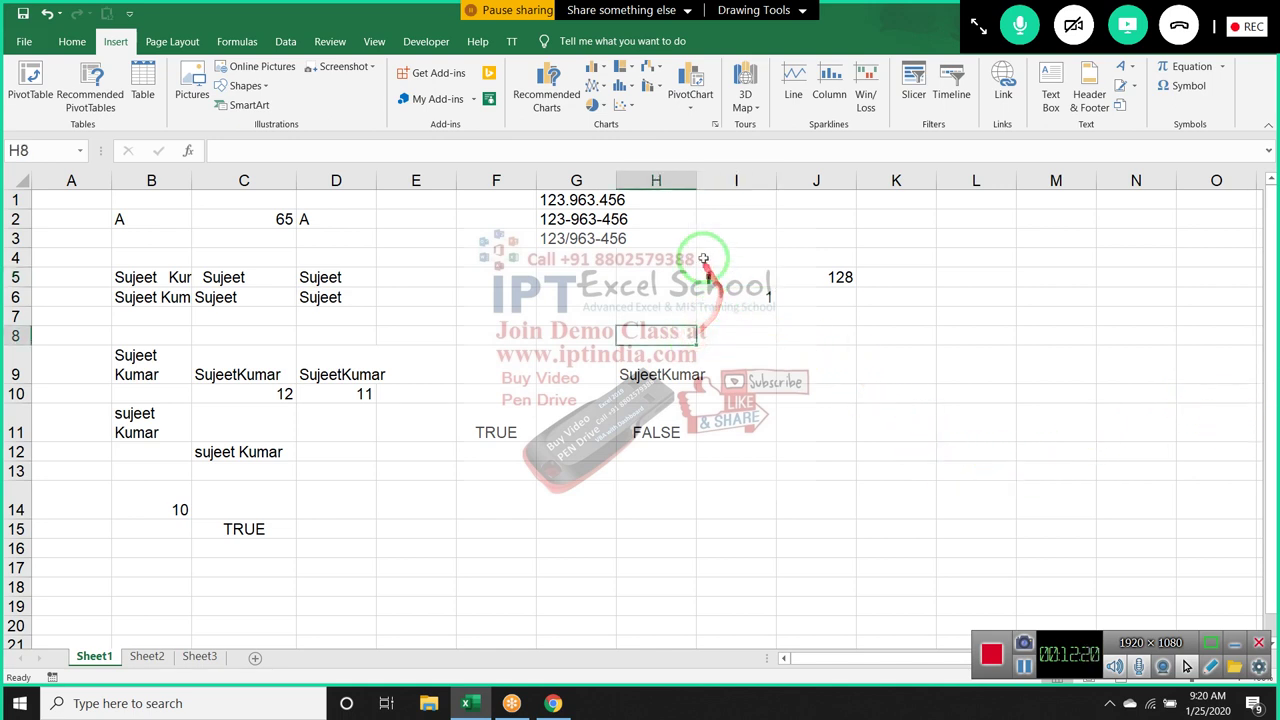
{"action": "left_click_drag", "start_coordinate": [660, 258], "coordinate": [899, 347]}
{"action": "key", "text": "Delete"}
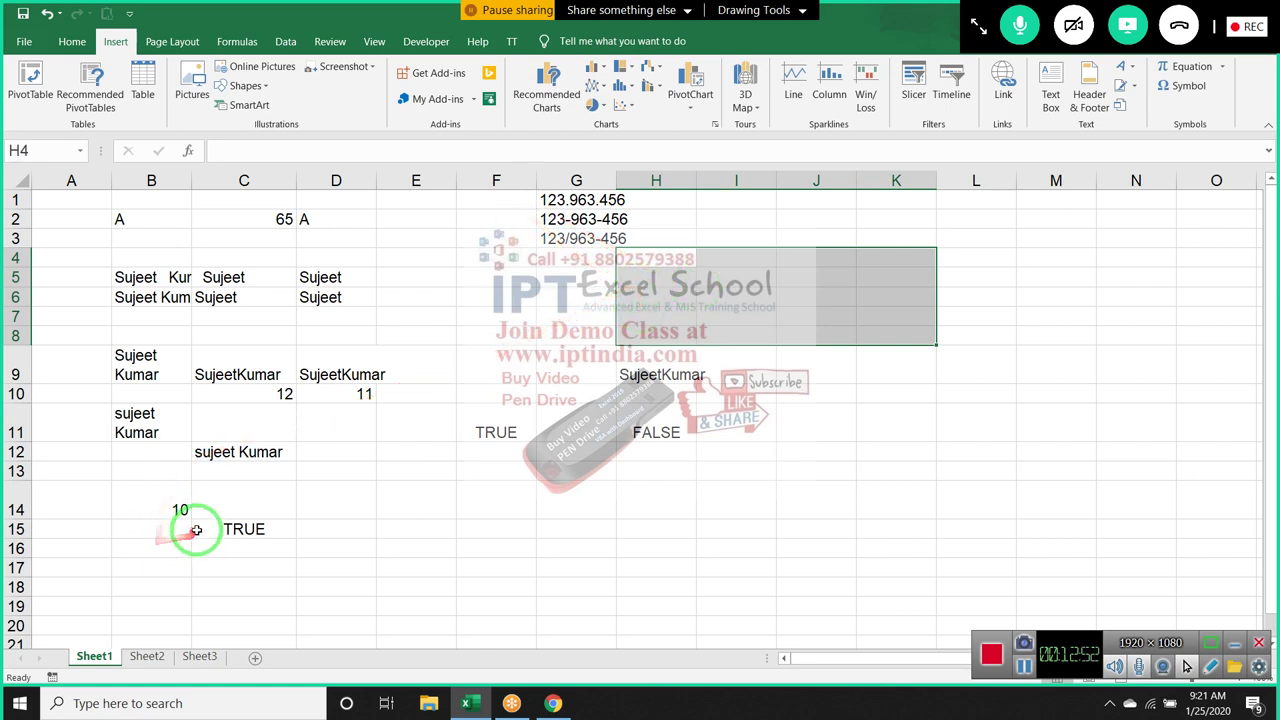
Check the CODE formula in B14, then move to empty cell F15
{"action": "left_click", "coordinate": [141, 508]}
{"action": "left_click", "coordinate": [420, 512]}
{"action": "left_click", "coordinate": [505, 528]}
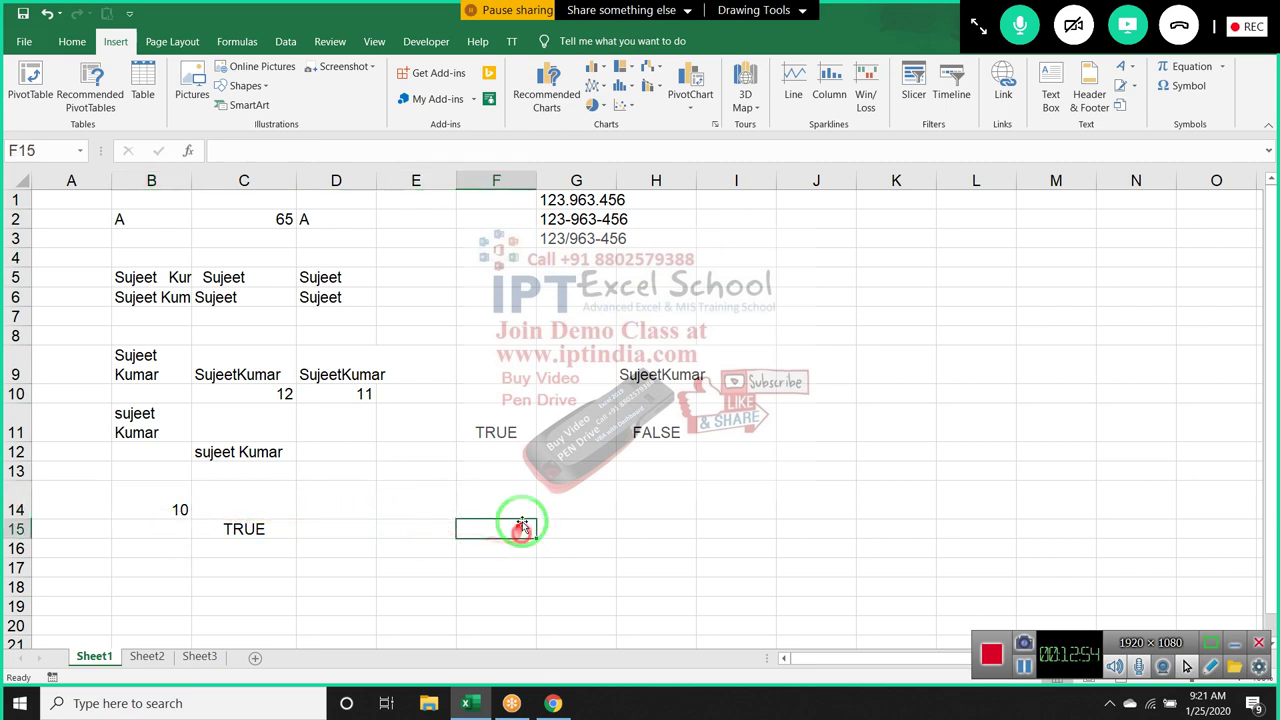
Review the REPLACE formula in G3, SUBSTITUTE in C12 and CODE/CHAR in C2:D2
{"action": "left_click", "coordinate": [72, 41]}
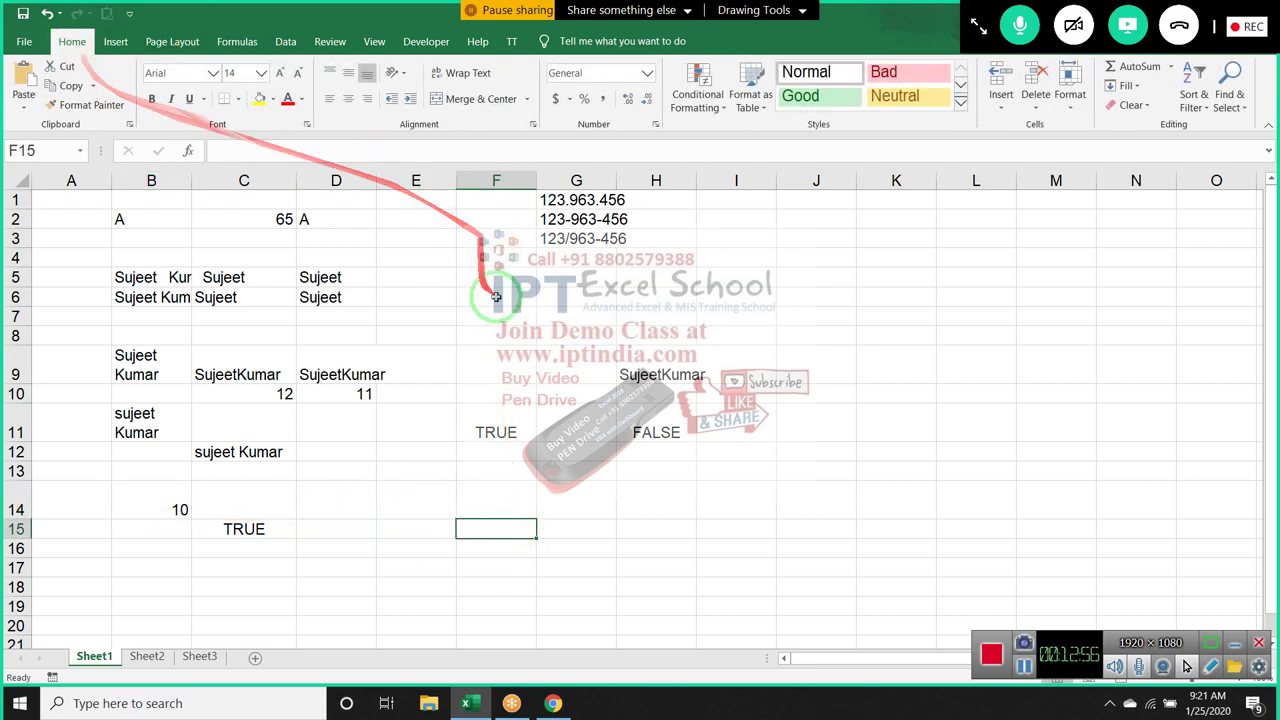
{"action": "left_click", "coordinate": [584, 240]}
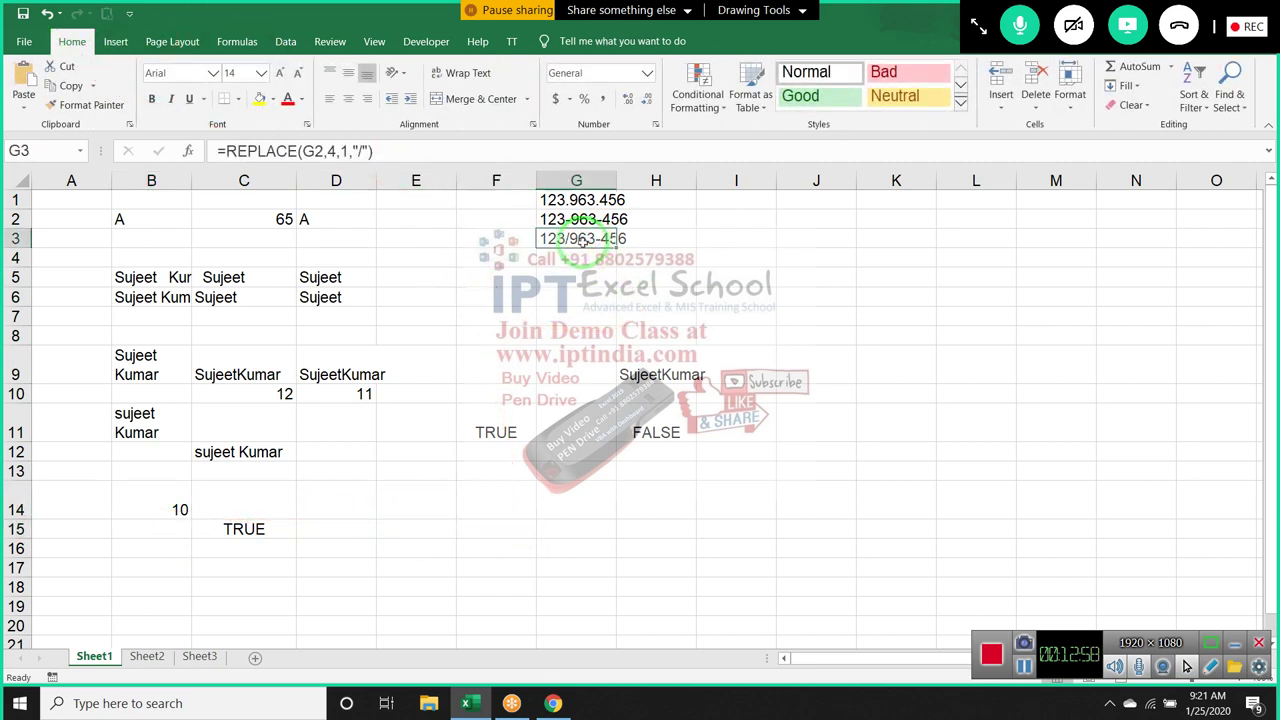
{"action": "left_click", "coordinate": [214, 450]}
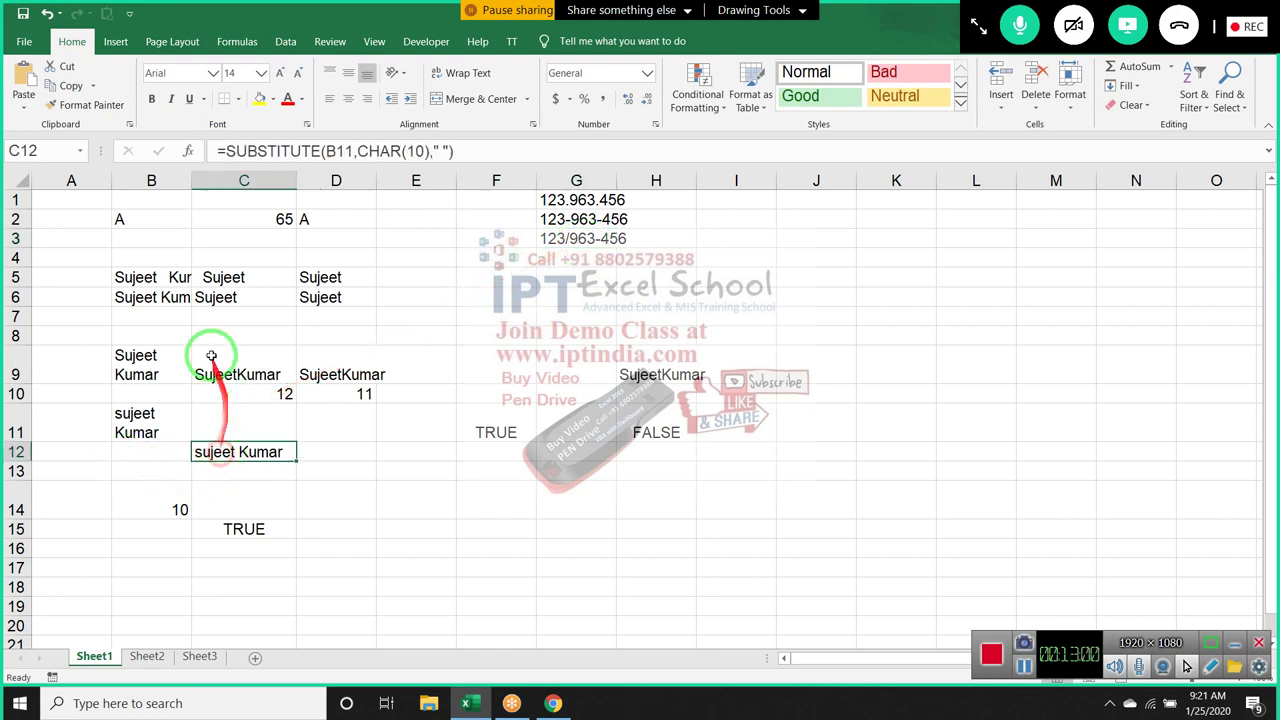
{"action": "left_click_drag", "start_coordinate": [214, 217], "coordinate": [310, 215]}
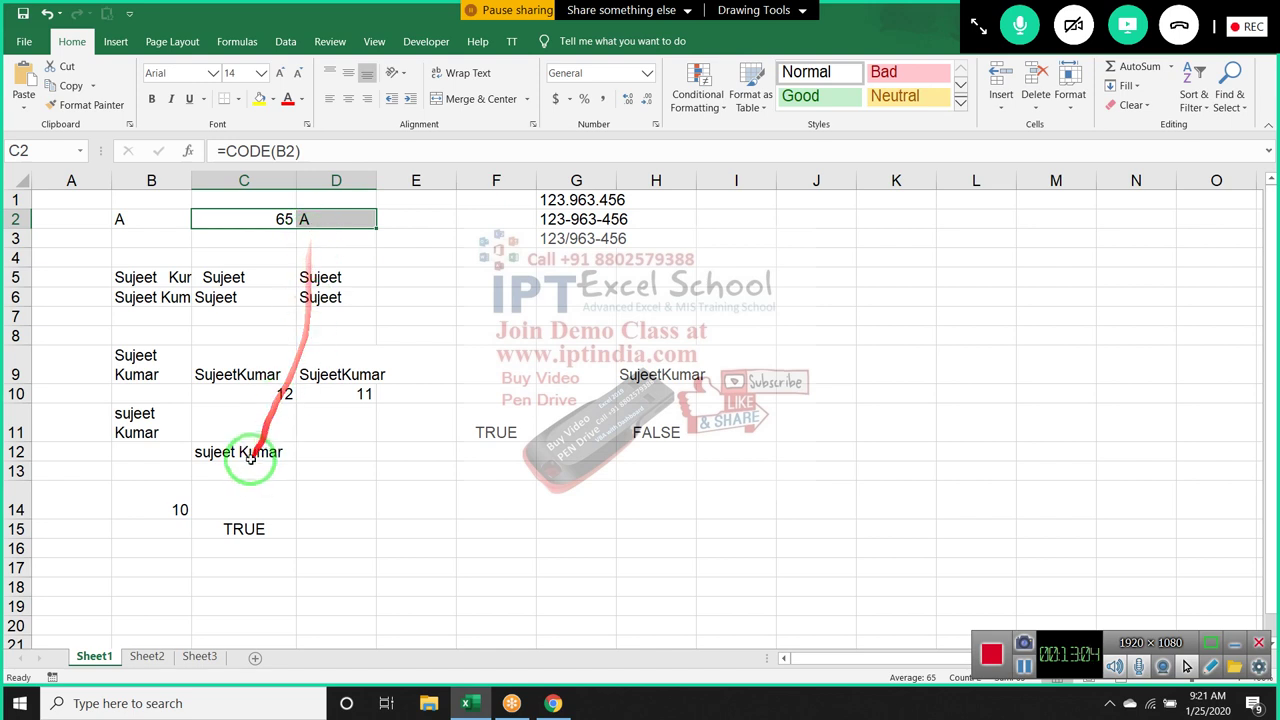
{"action": "left_click", "coordinate": [250, 466]}
{"action": "left_click", "coordinate": [248, 527]}
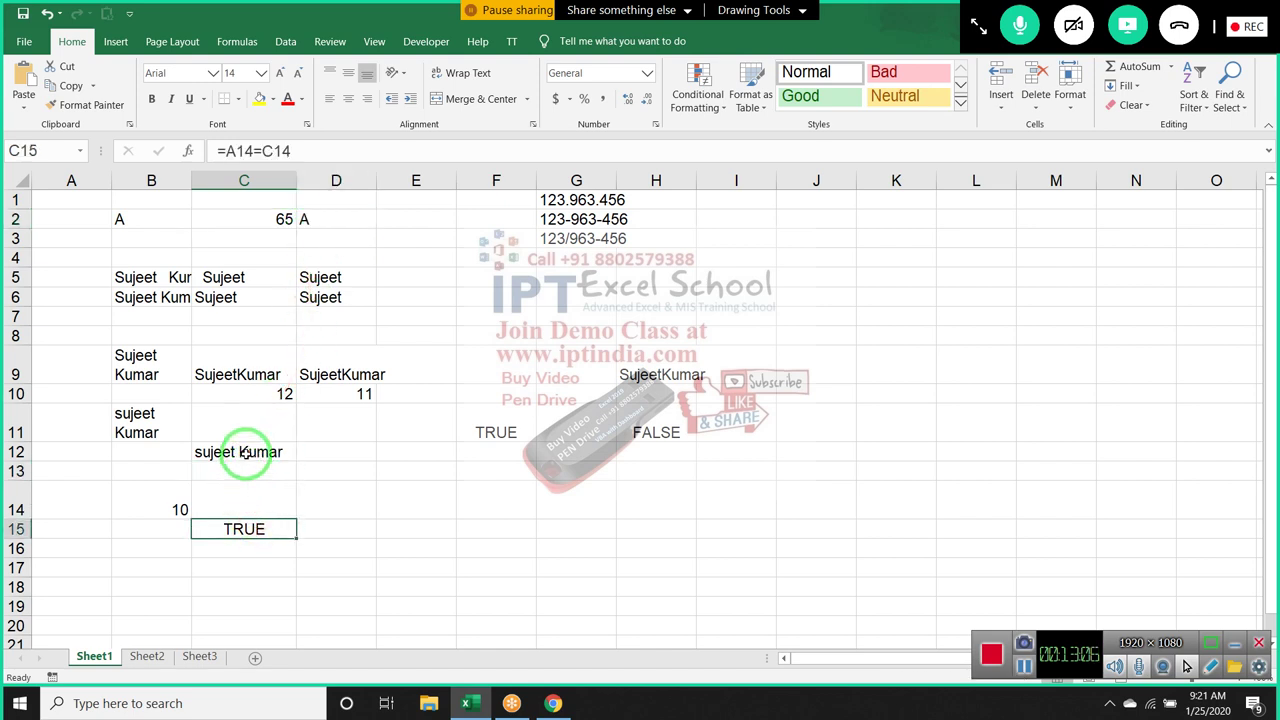
{"action": "left_click", "coordinate": [284, 215]}
{"action": "left_click_drag", "start_coordinate": [334, 221], "coordinate": [275, 222]}
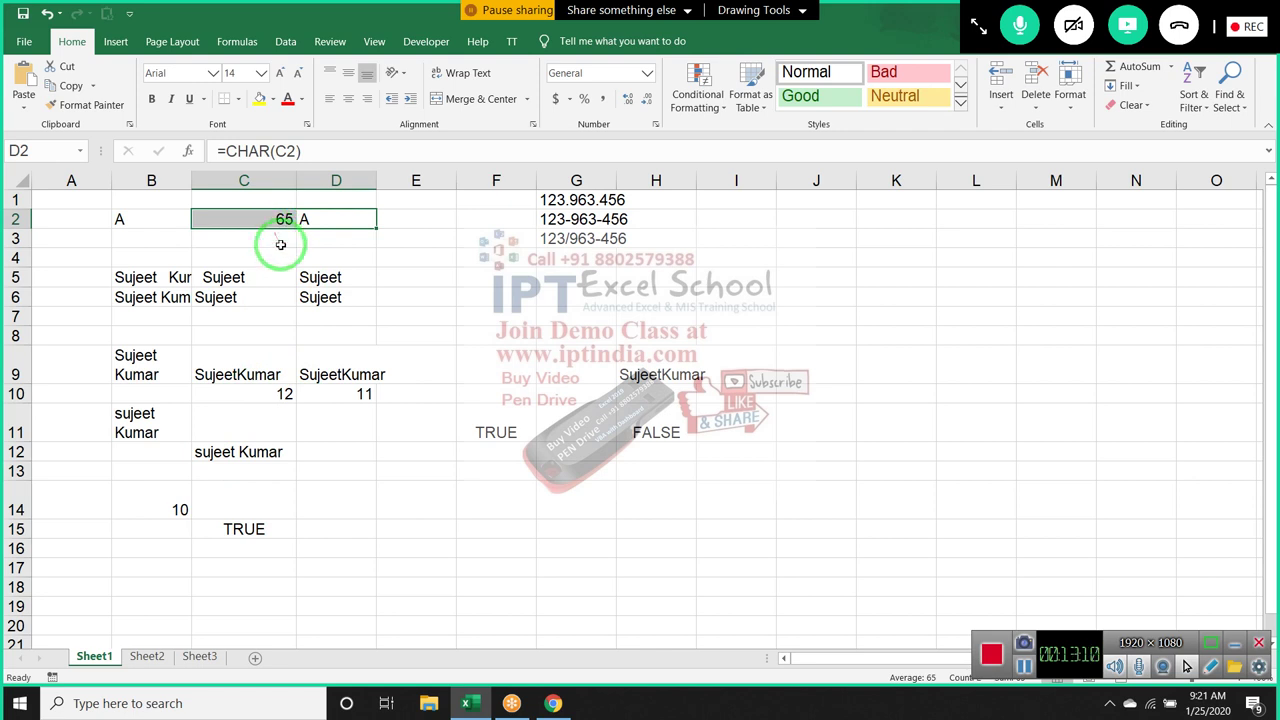
Review the comparison in C15, LEN in C10 and CLEAN in D9, then select B17
{"action": "left_click", "coordinate": [284, 535]}
{"action": "left_click", "coordinate": [251, 452]}
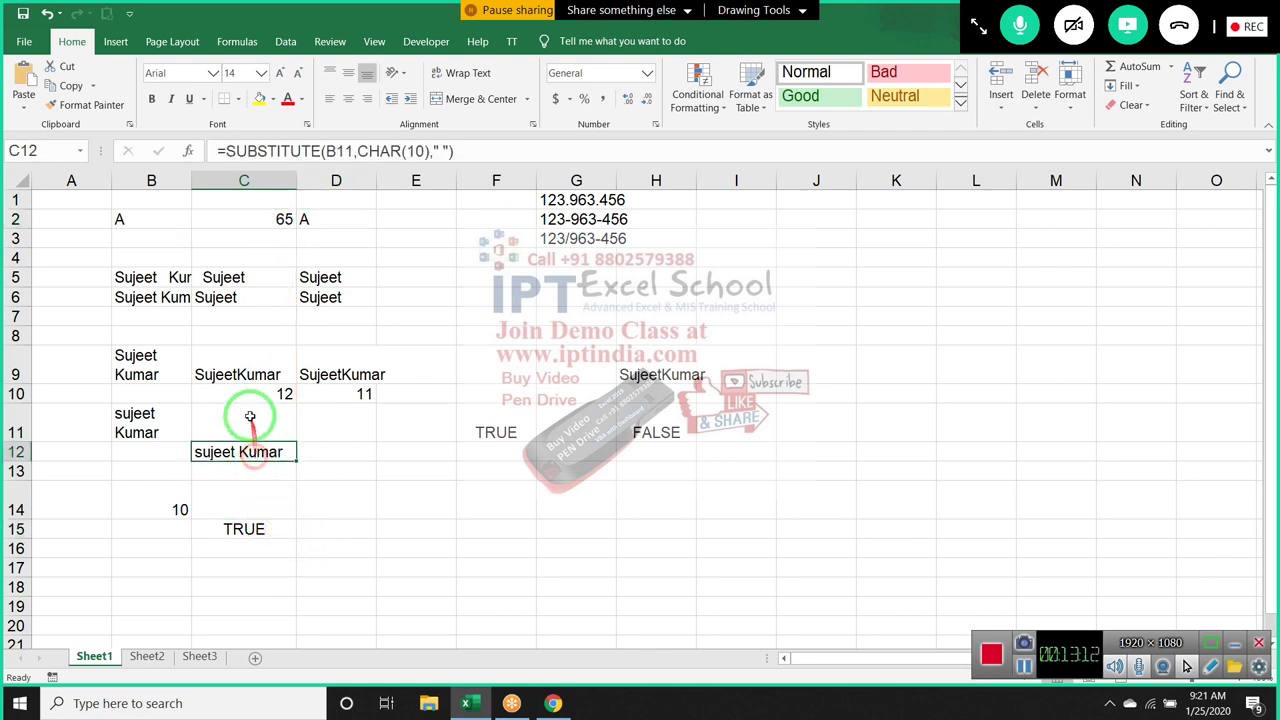
{"action": "left_click", "coordinate": [281, 393]}
{"action": "left_click", "coordinate": [352, 380]}
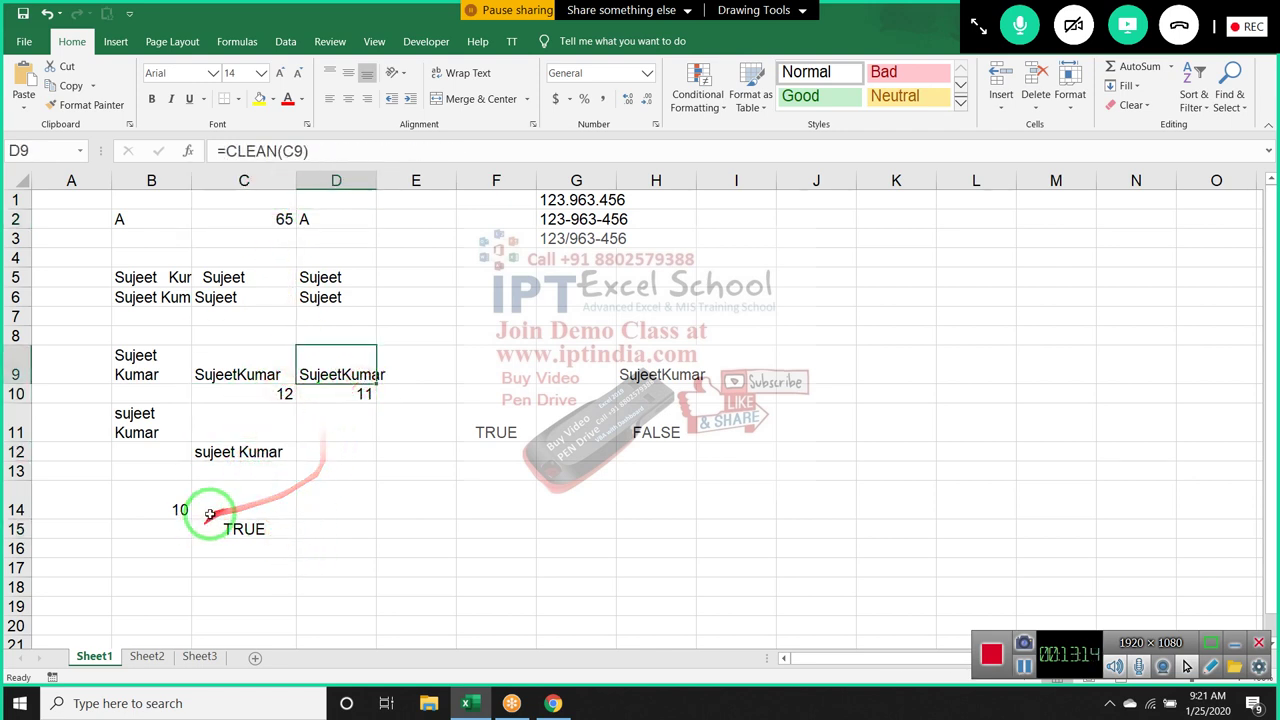
{"action": "scroll", "coordinate": [190, 500], "scroll_direction": "down", "scroll_amount": 2}
{"action": "left_click", "coordinate": [157, 449]}
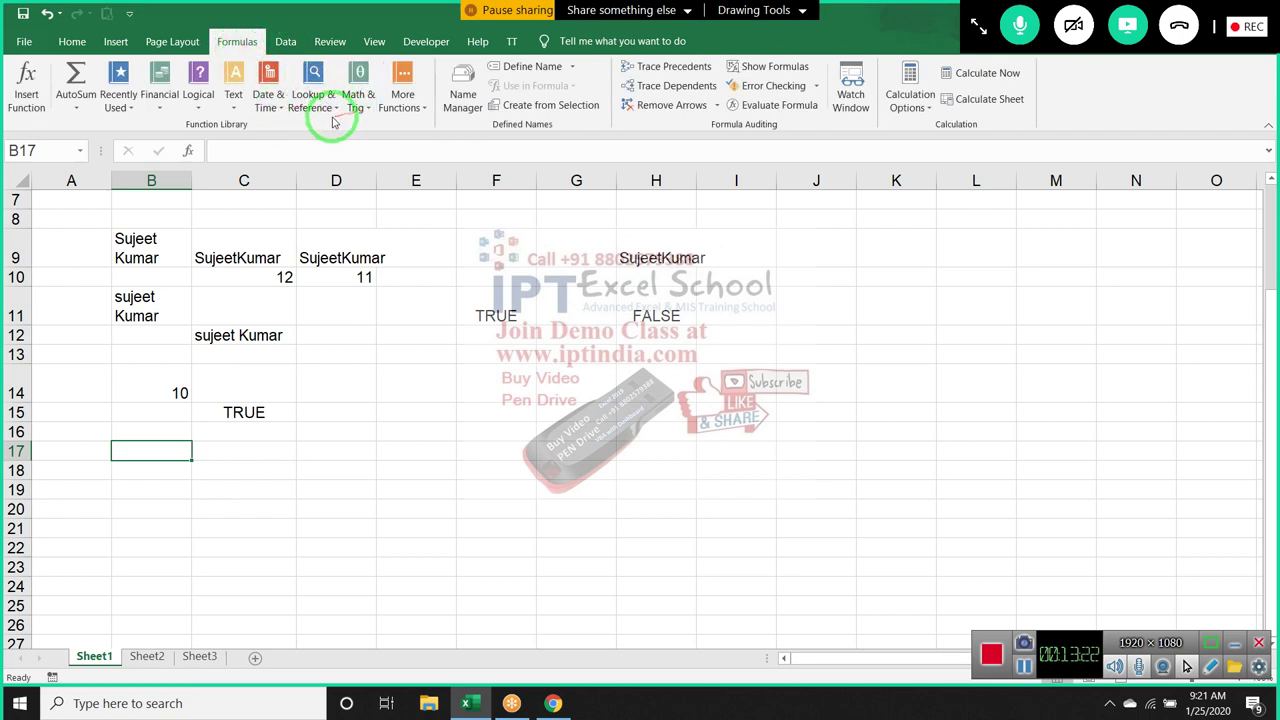
{"action": "left_click", "coordinate": [268, 105]}
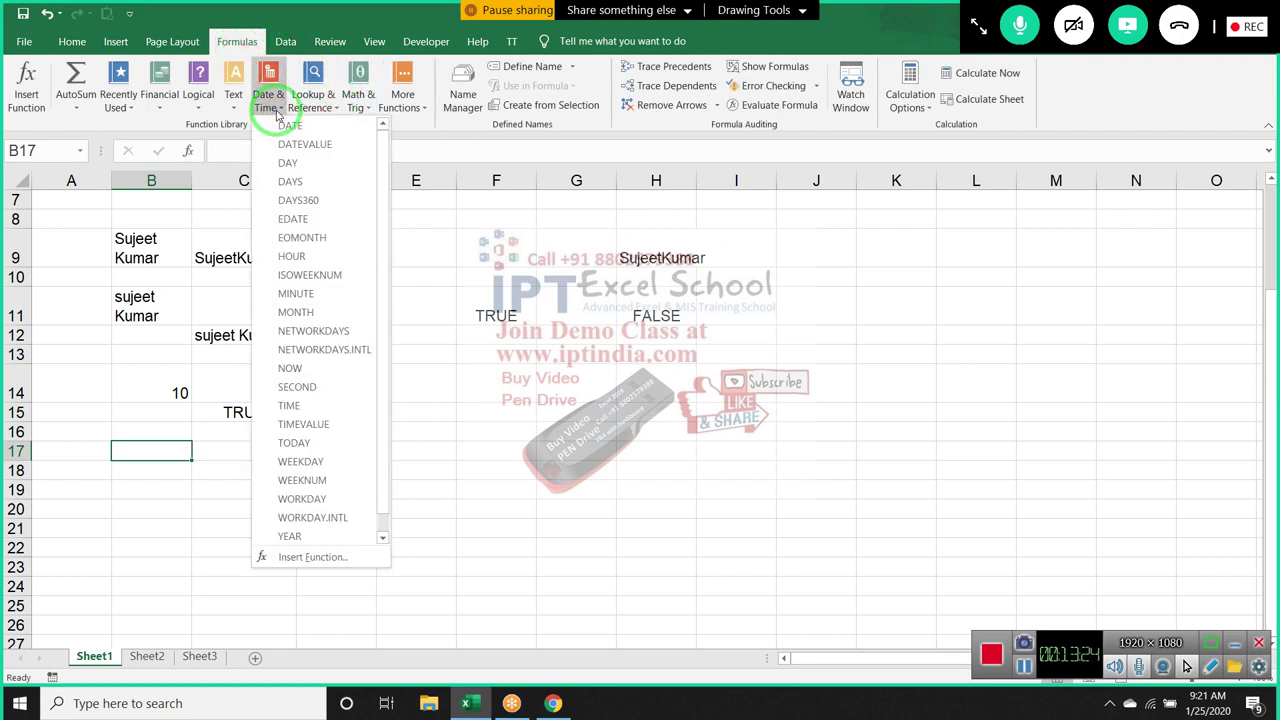
{"action": "left_click", "coordinate": [230, 108]}
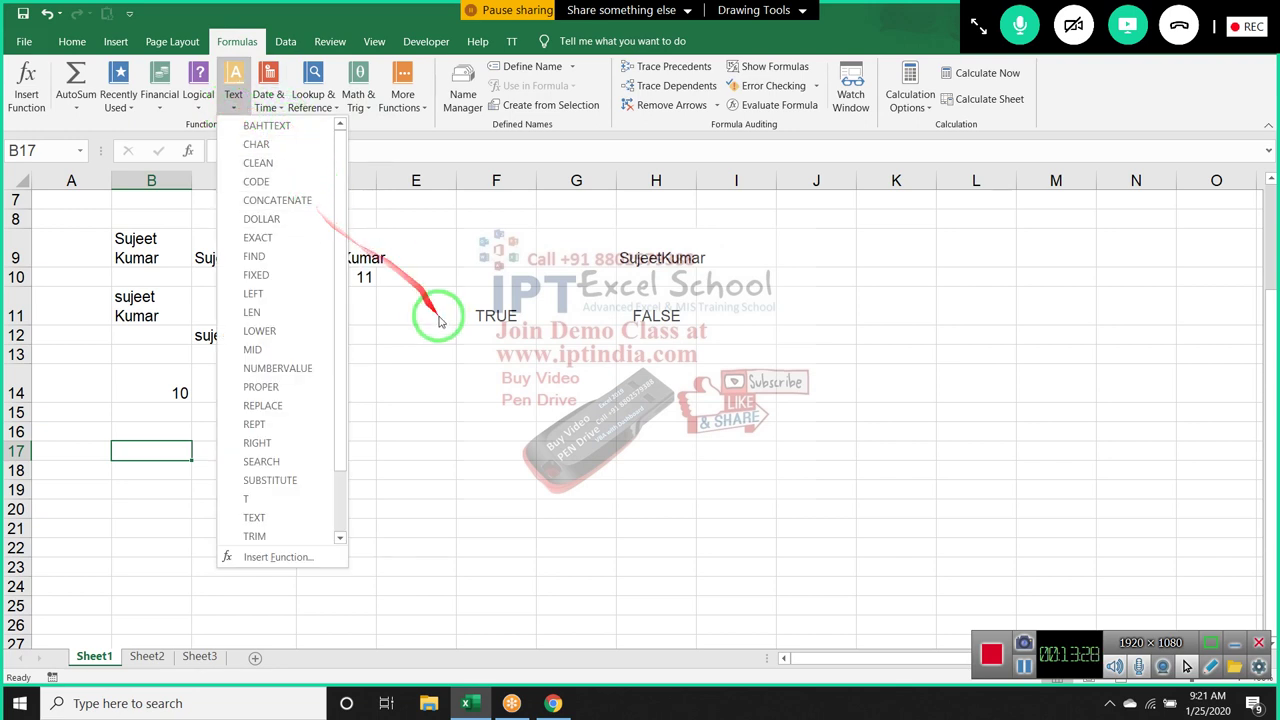
{"action": "left_click", "coordinate": [538, 434]}
{"action": "scroll", "coordinate": [538, 434], "scroll_direction": "down", "scroll_amount": 3}
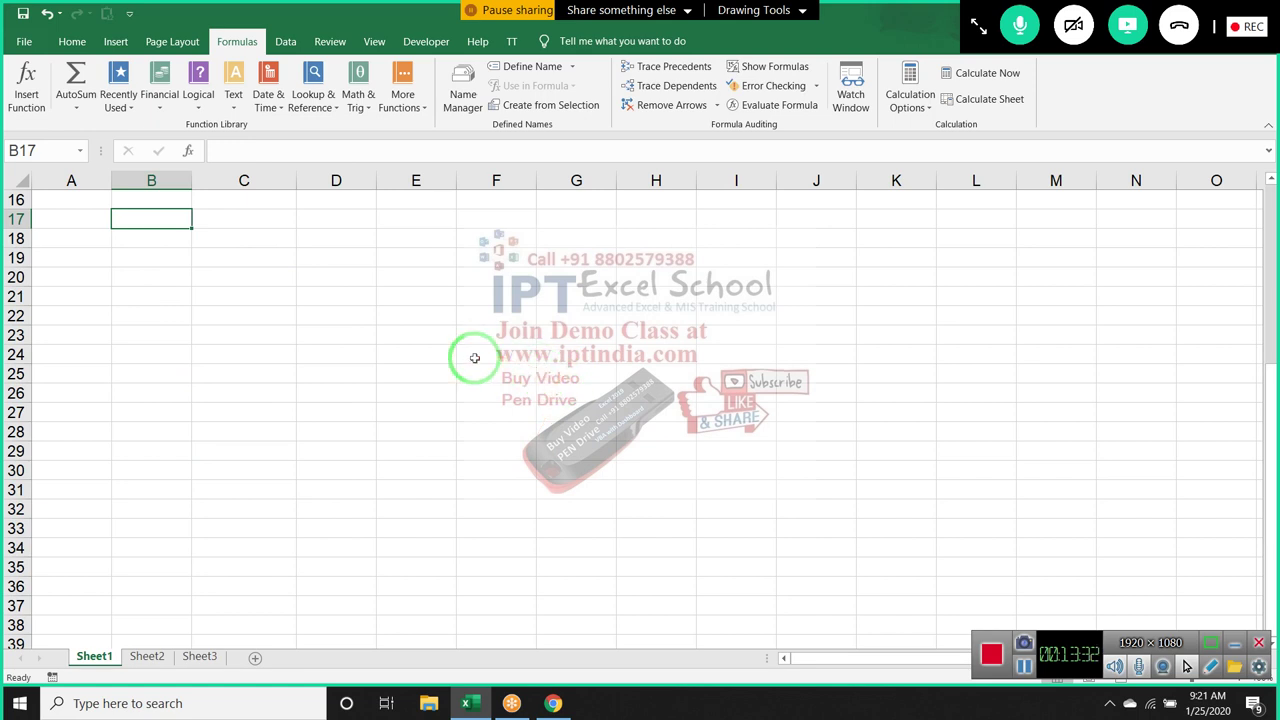
Enter a first name in B19 and a last name in C19
{"action": "left_click", "coordinate": [160, 254]}
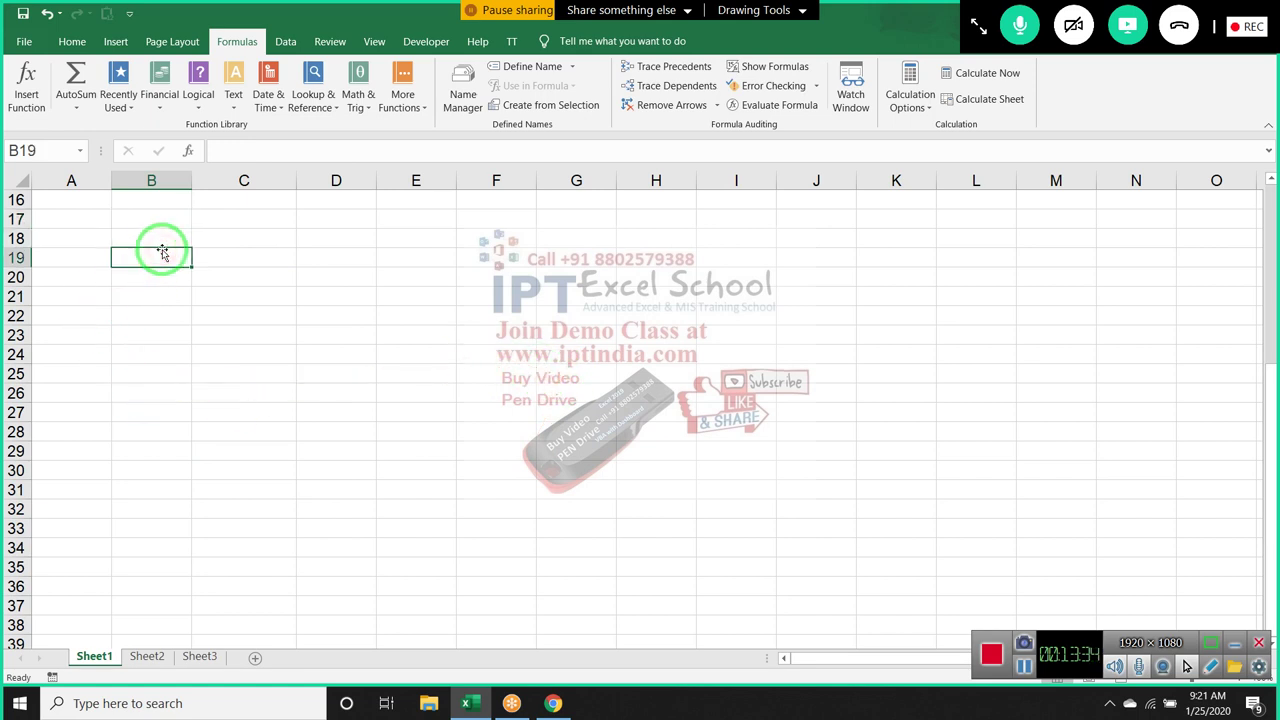
{"action": "type", "text": "Sujeet"}
{"action": "key", "text": "Tab"}
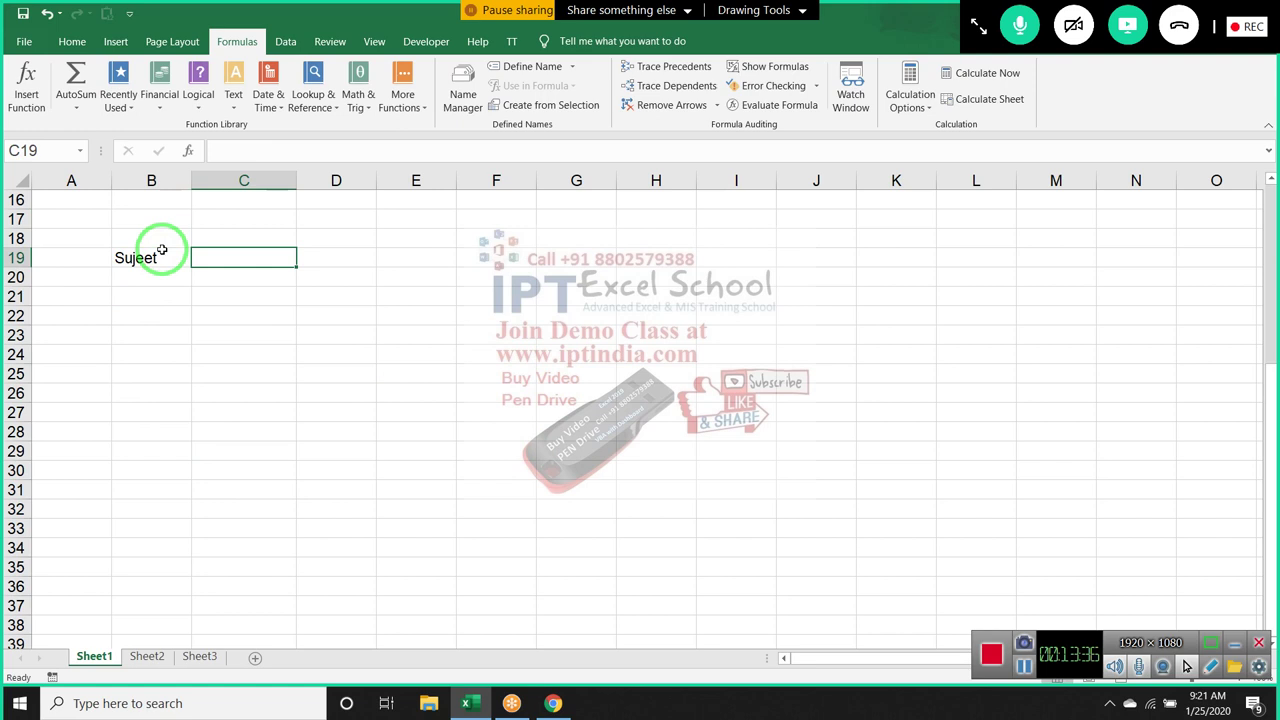
{"action": "type", "text": "Kumar"}
{"action": "key", "text": "Tab"}
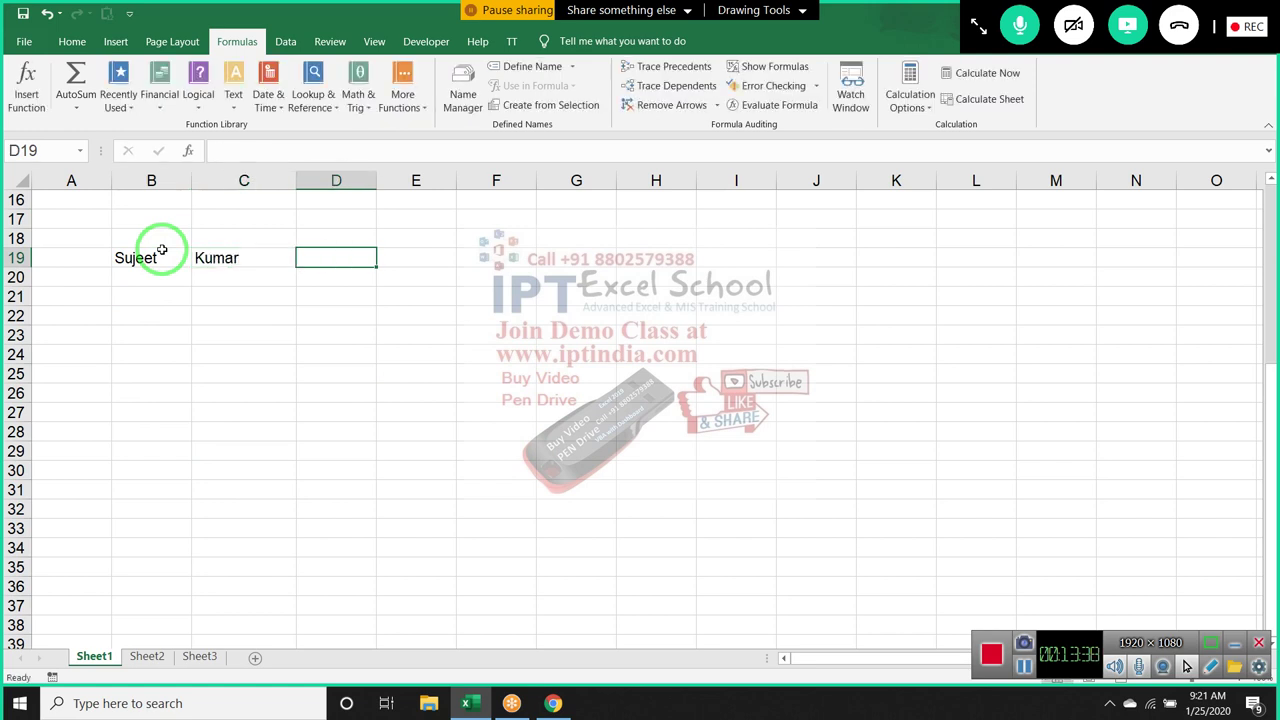
In D19 join the two name cells with =CONCATENATE(B19,C19)
{"action": "type", "text": "="}
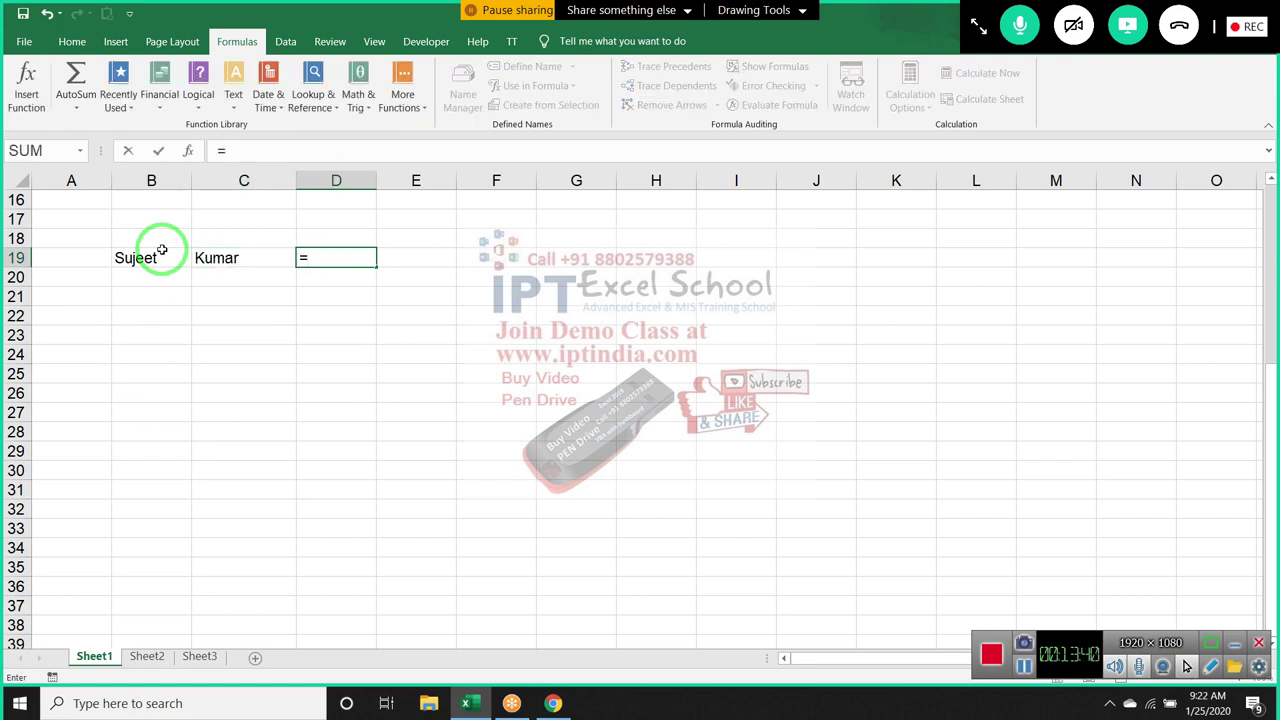
{"action": "type", "text": "con"}
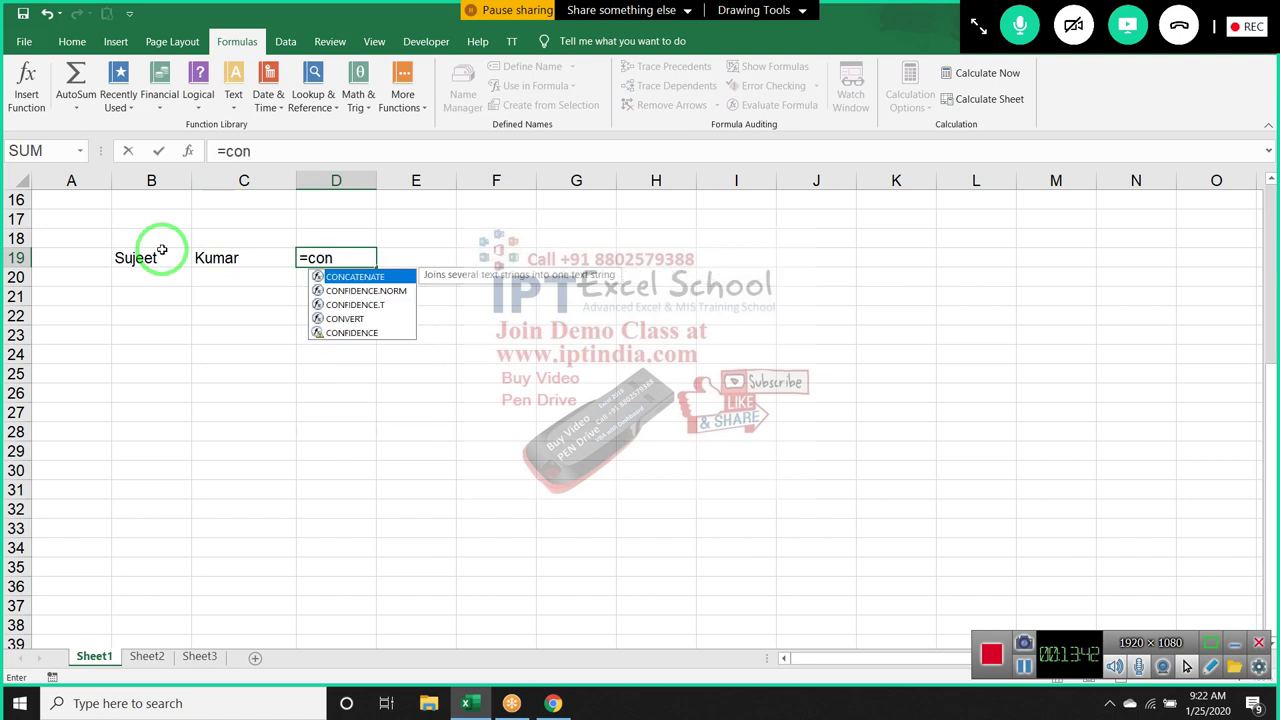
{"action": "key", "text": "Tab"}
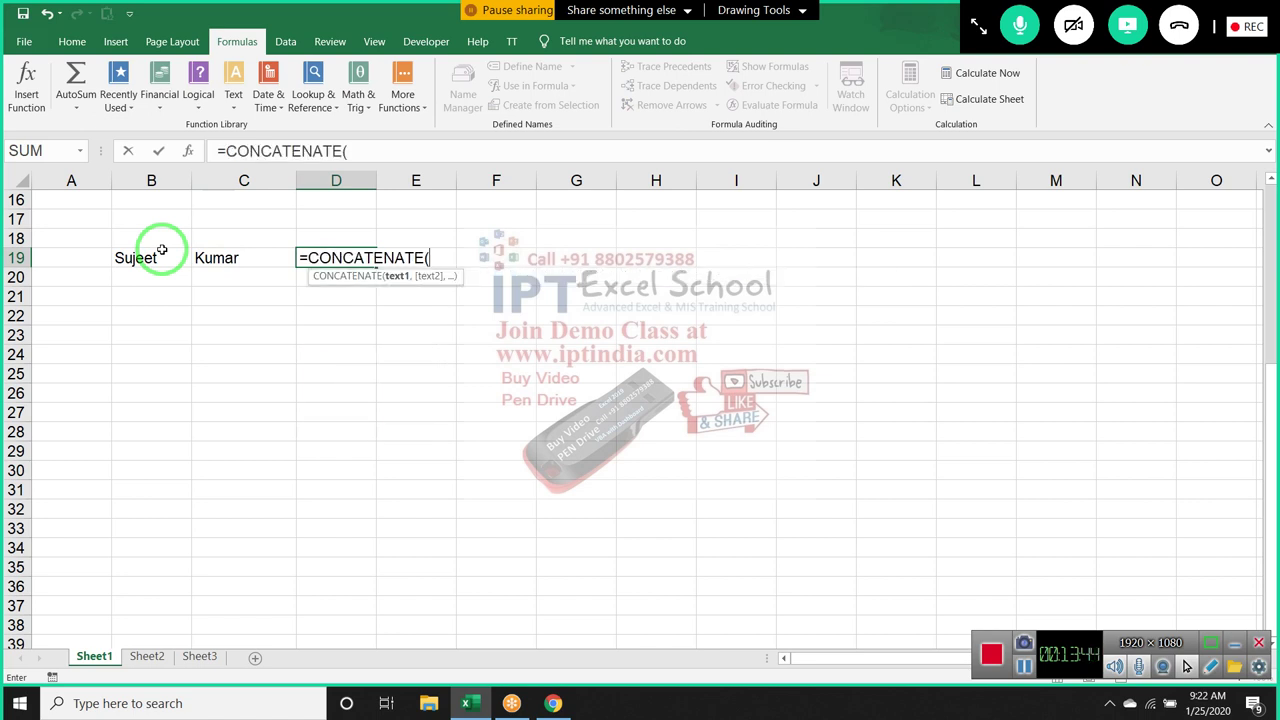
{"action": "left_click", "coordinate": [161, 250]}
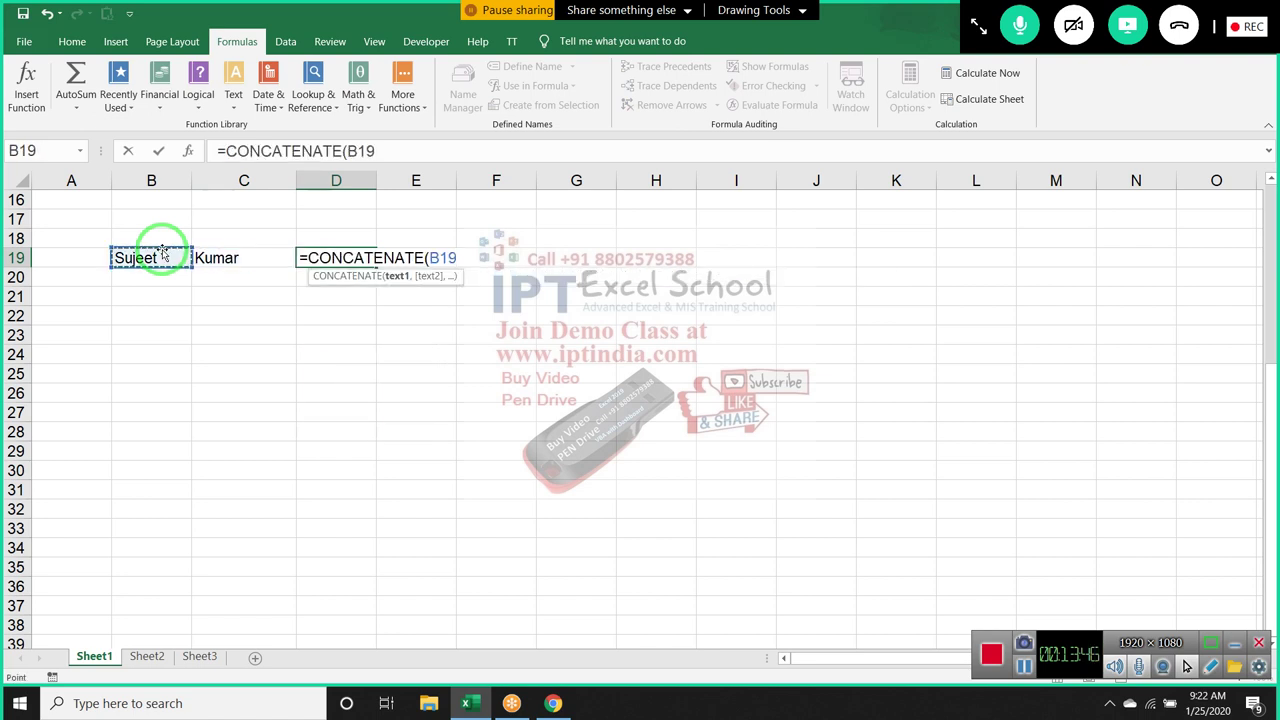
{"action": "type", "text": ","}
{"action": "key", "text": "Right"}
{"action": "key", "text": "Return"}
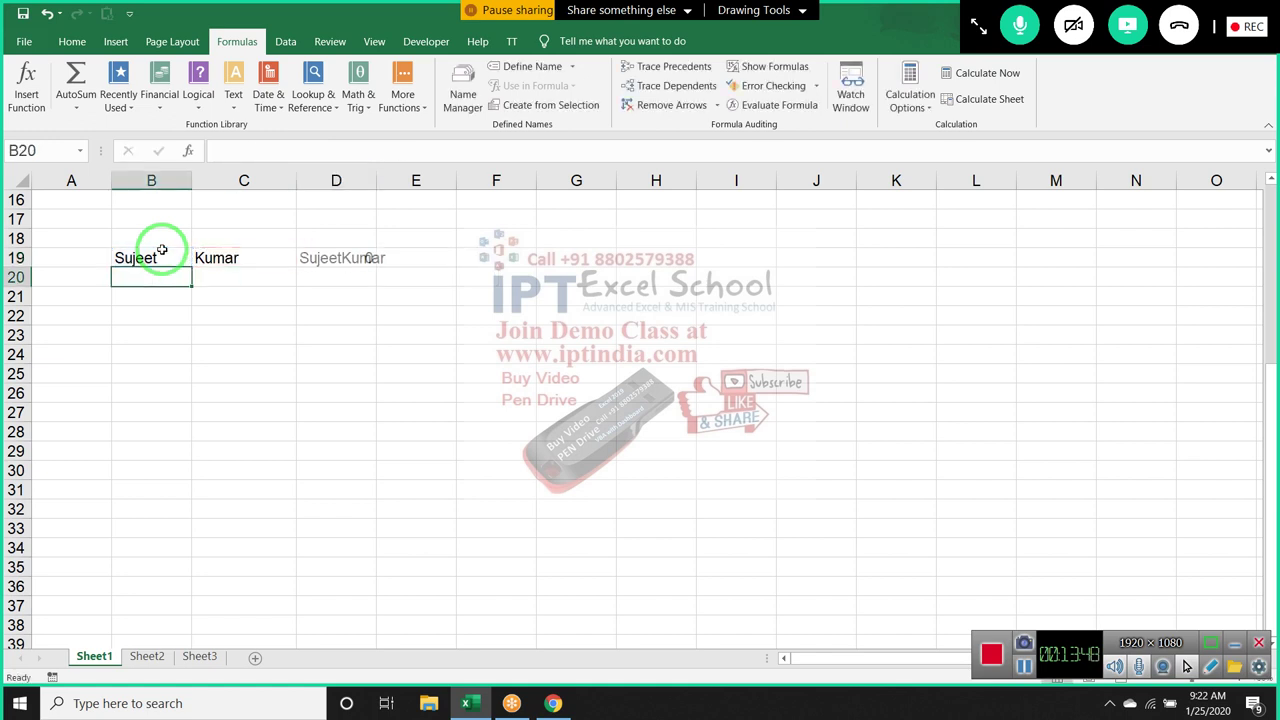
{"action": "key", "text": "Up"}
{"action": "key", "text": "Right"}
{"action": "key", "text": "Right"}
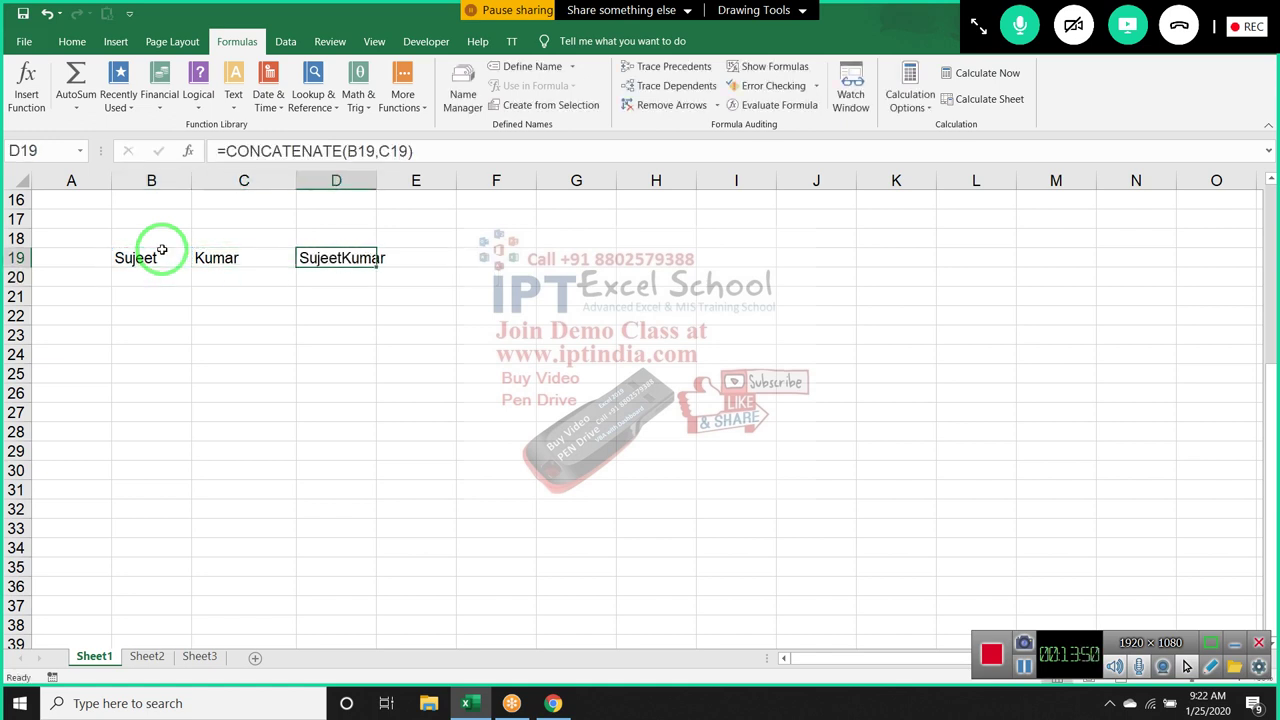
{"action": "key", "text": "Down"}
{"action": "key", "text": "Up"}
Edit D19 to =CONCATENATE(B19," ",C19) so a space separates the names
{"action": "key", "text": "F2"}
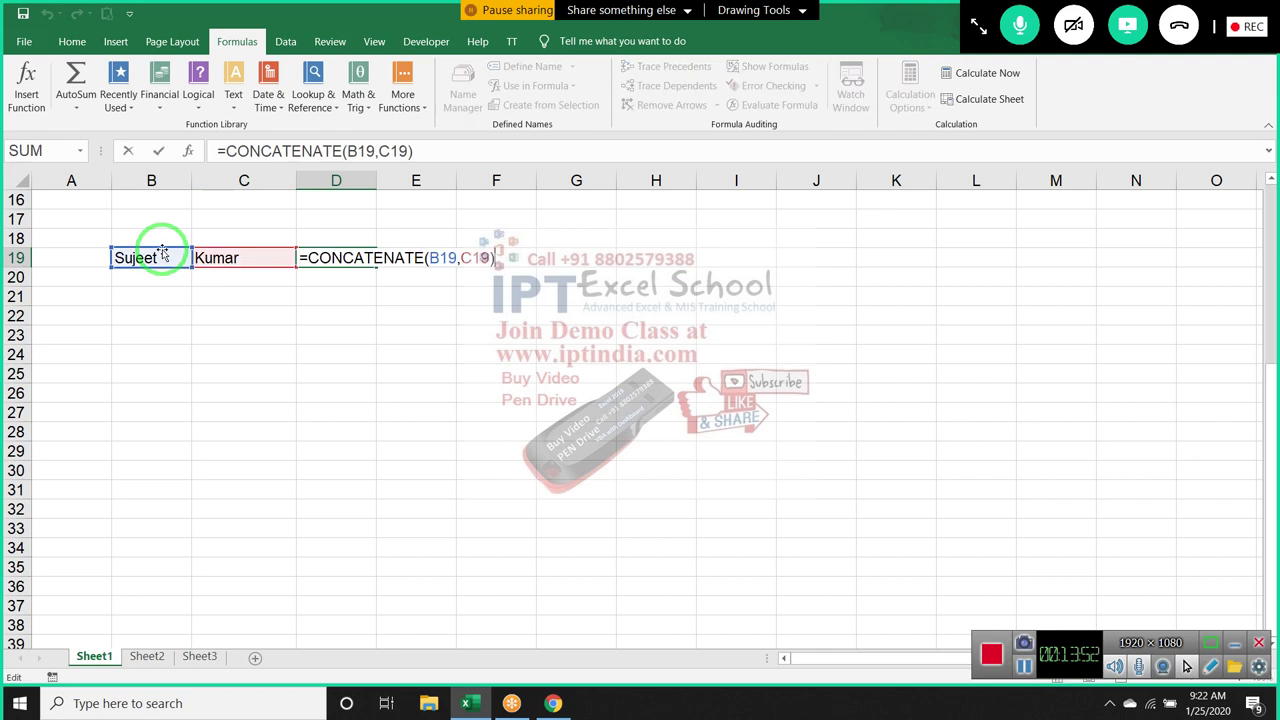
{"action": "left_click", "coordinate": [462, 258]}
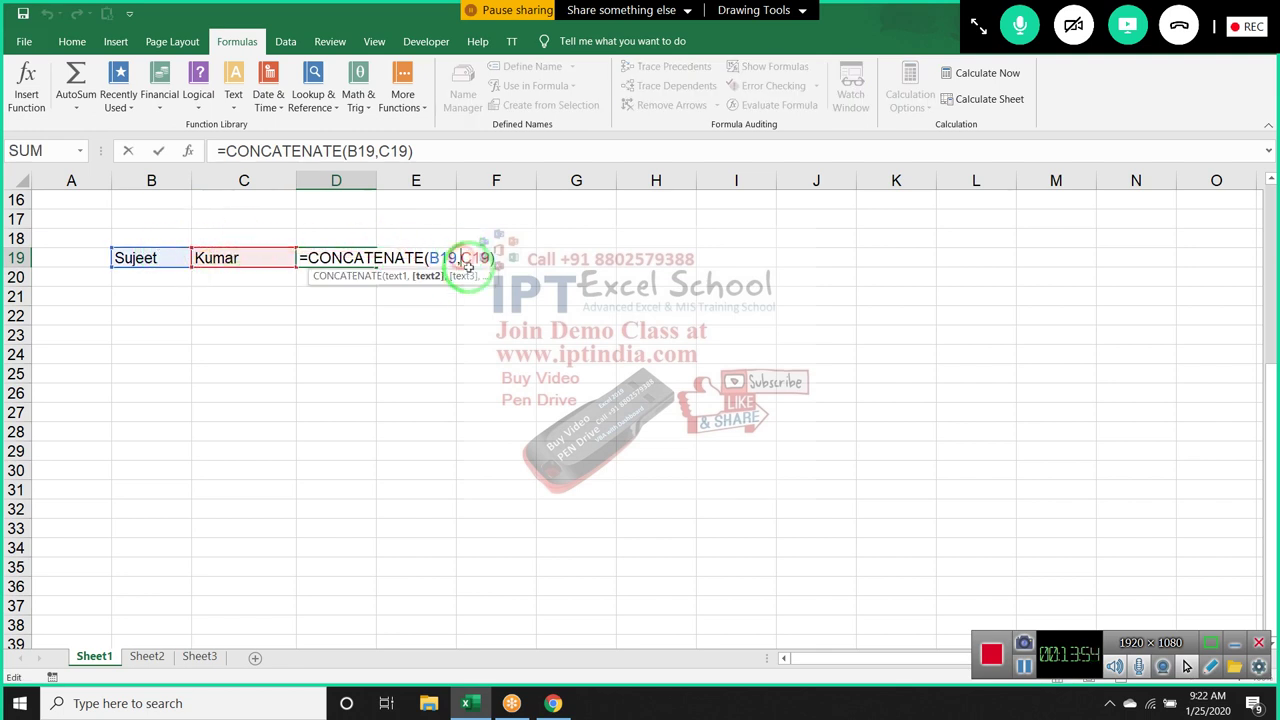
{"action": "type", "text": "\" \""}
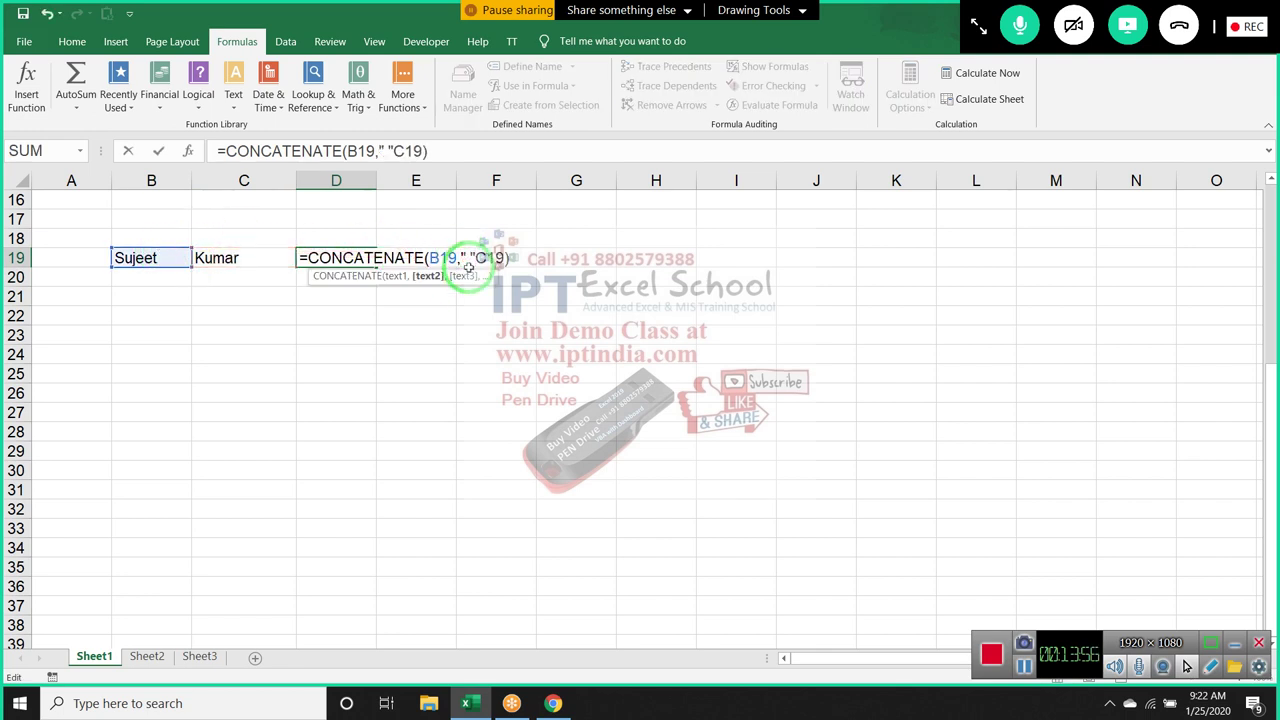
{"action": "type", "text": ","}
{"action": "key", "text": "Return"}
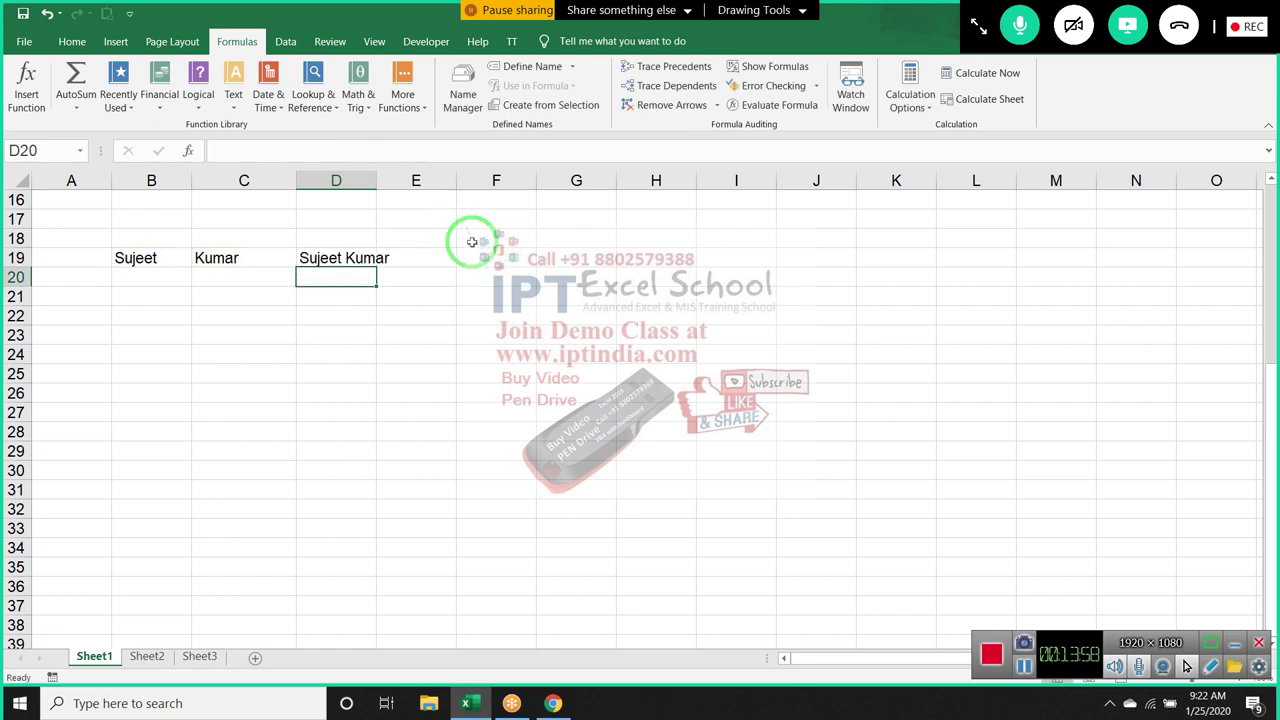
In D20 enter =B19&" "&C19 to join the names with a space
{"action": "type", "text": "="}
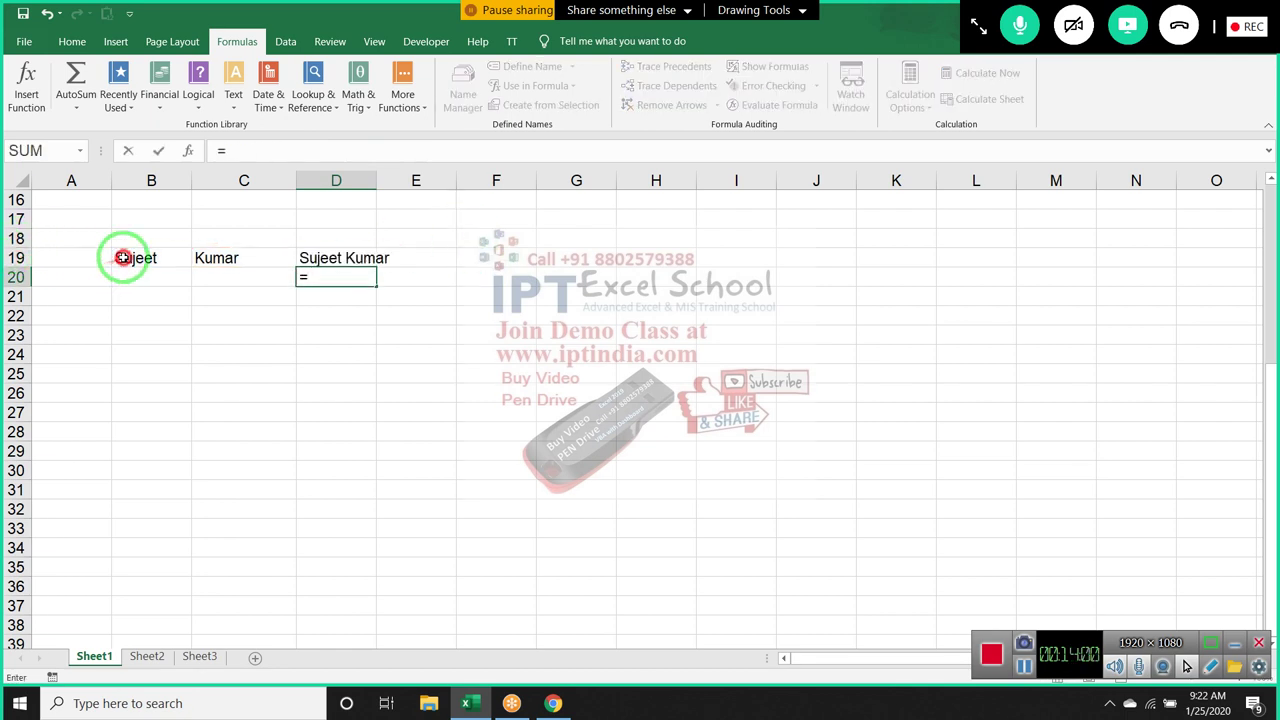
{"action": "left_click", "coordinate": [122, 258]}
{"action": "type", "text": "&"}
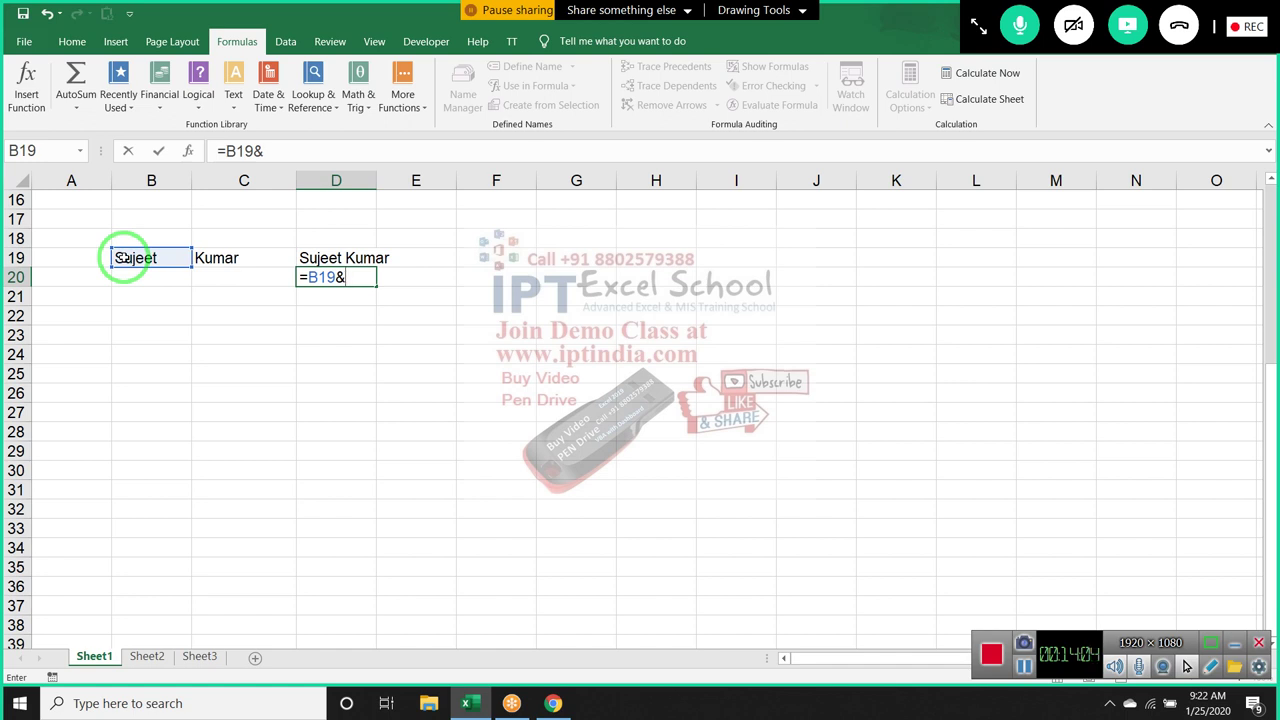
{"action": "type", "text": "\" \"&"}
{"action": "left_click", "coordinate": [225, 258]}
{"action": "key", "text": "Return"}
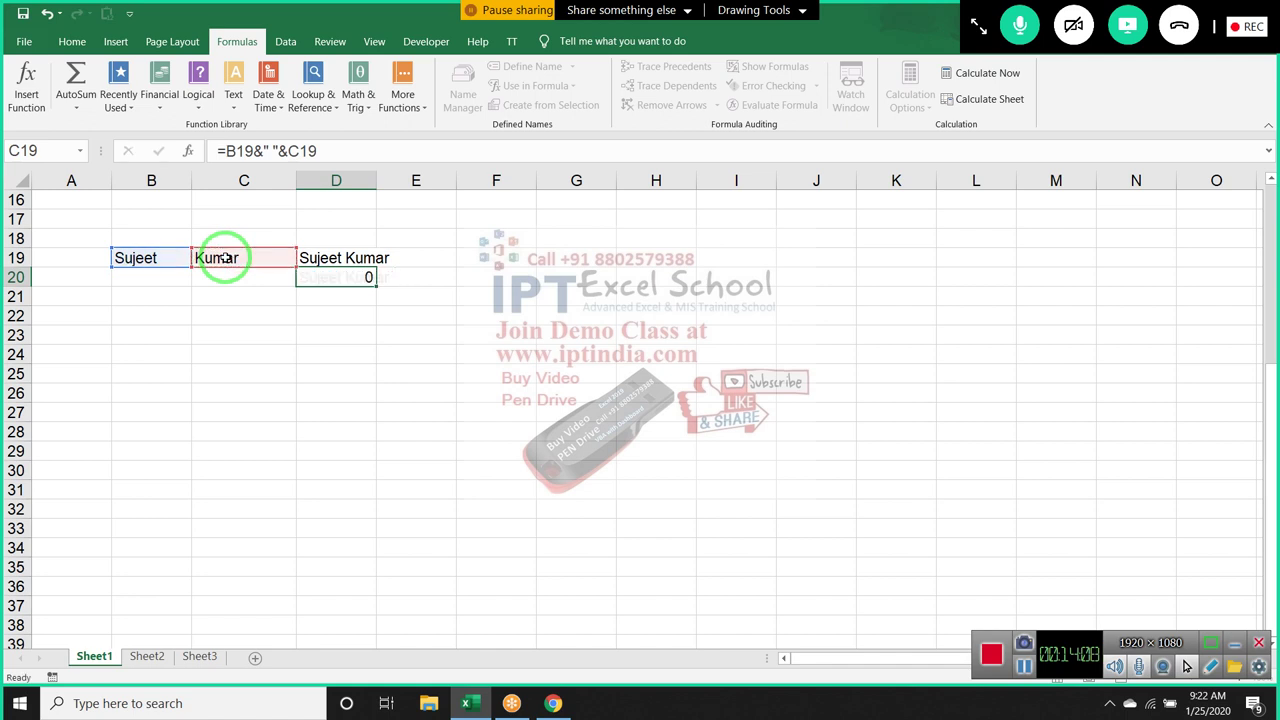
Compare D20's & formula with the CONCATENATE formula in D19
{"action": "key", "text": "Up"}
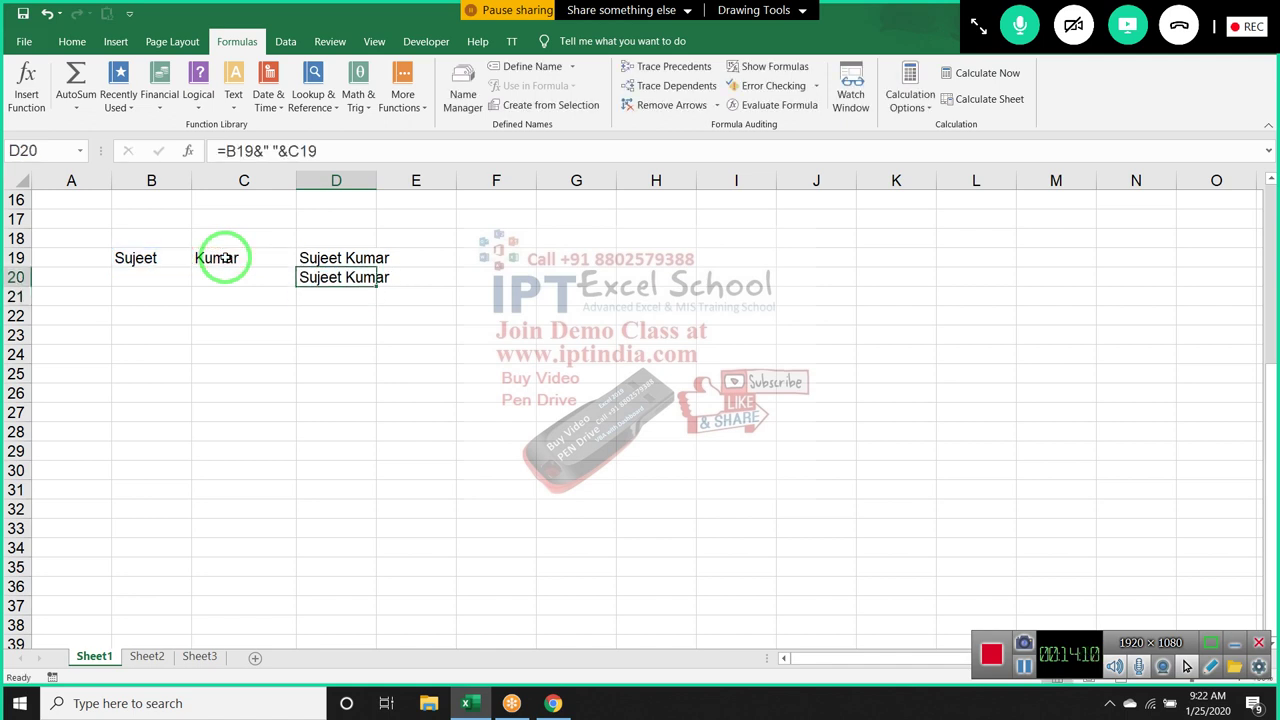
{"action": "key", "text": "Down"}
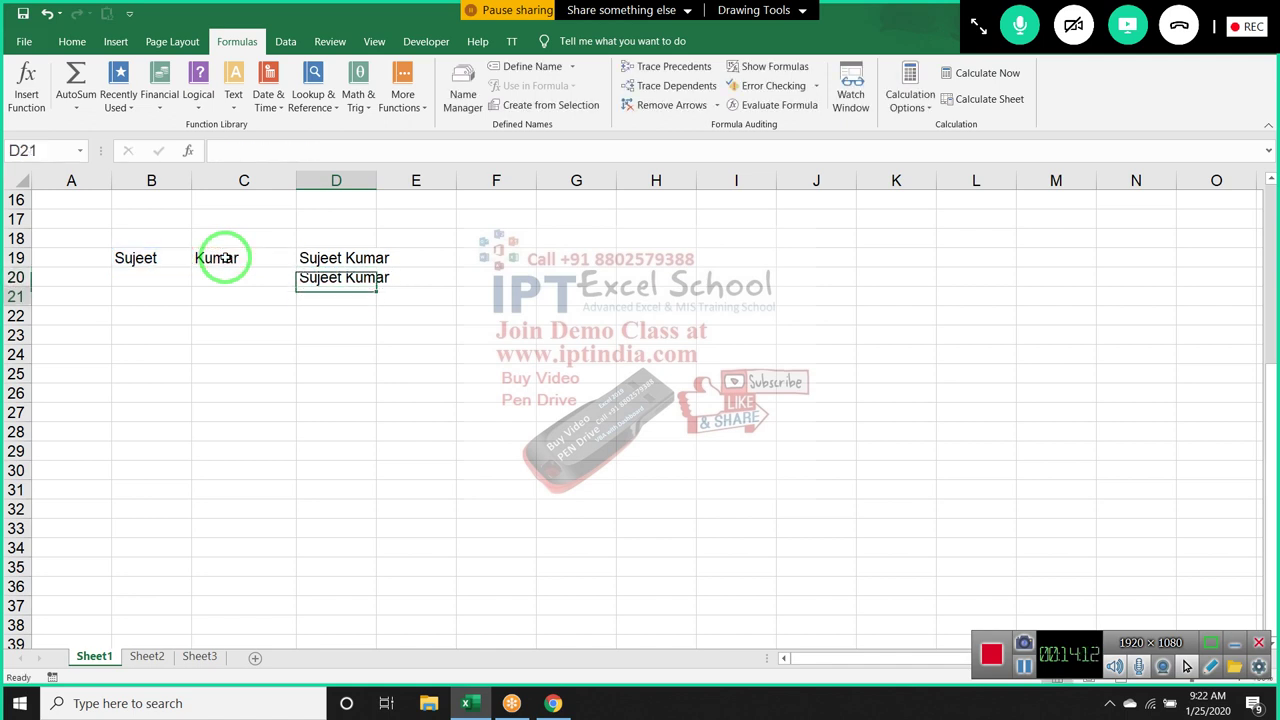
{"action": "key", "text": "Up"}
{"action": "key", "text": "Up"}
{"action": "key", "text": "Down"}
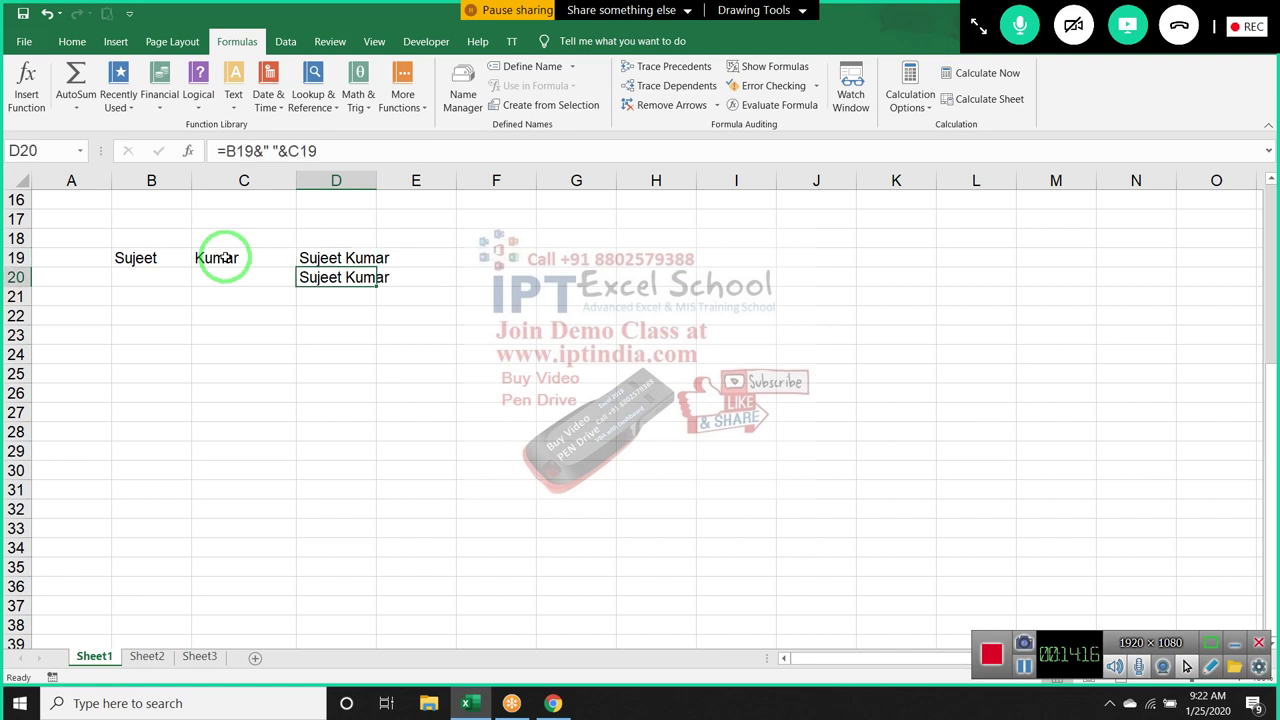
{"action": "key", "text": "Up"}
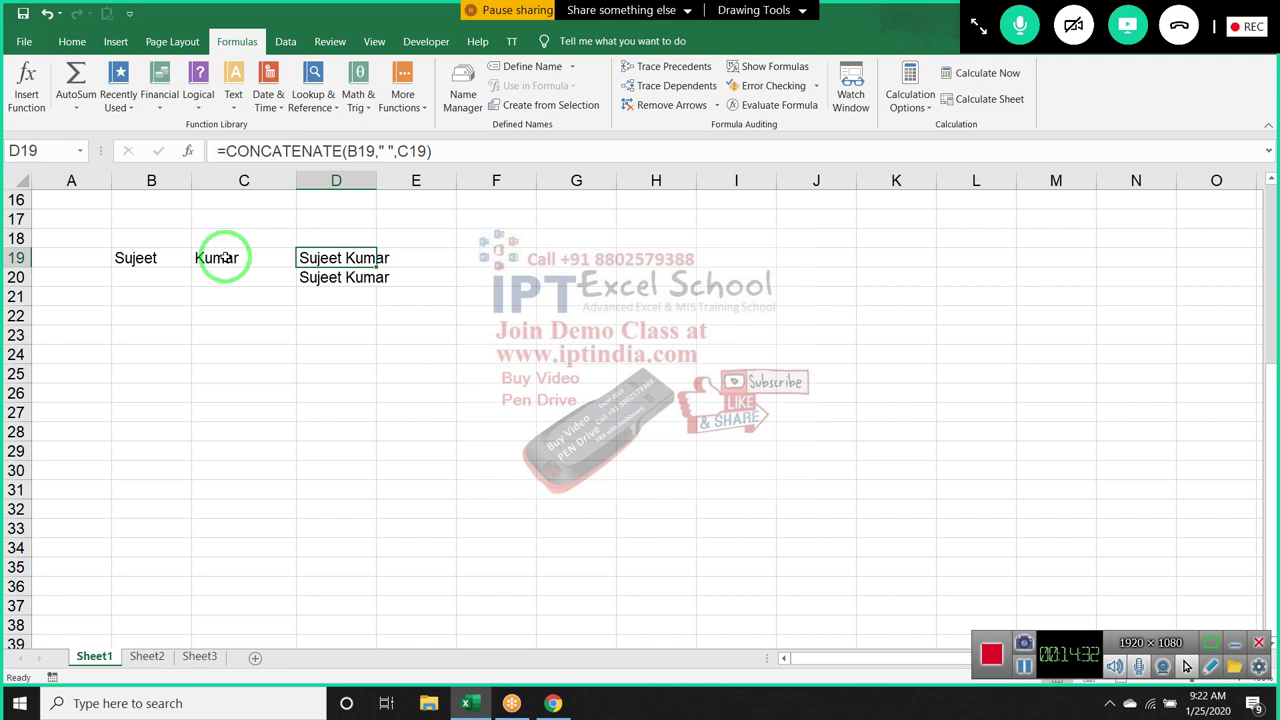
Start CONCATENATE and TEXT formulas in D21, then cancel both, leaving D21 empty
{"action": "key", "text": "Down"}
{"action": "key", "text": "Down"}
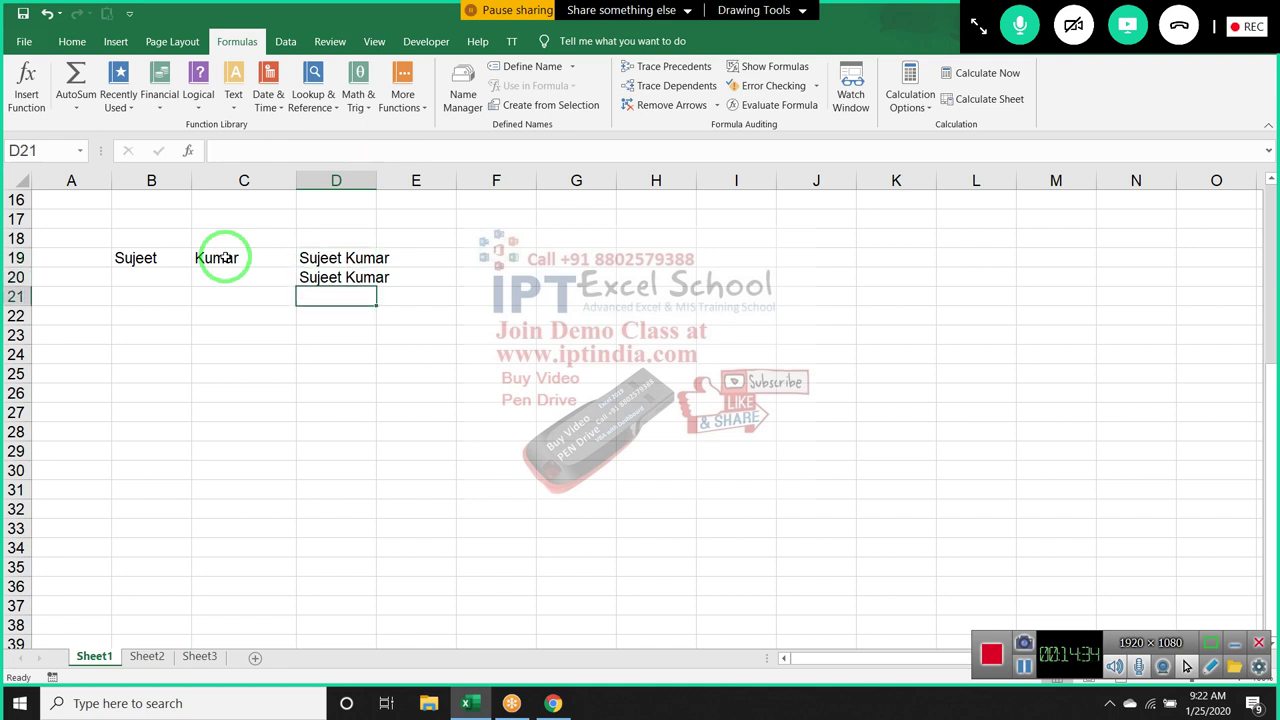
{"action": "type", "text": "="}
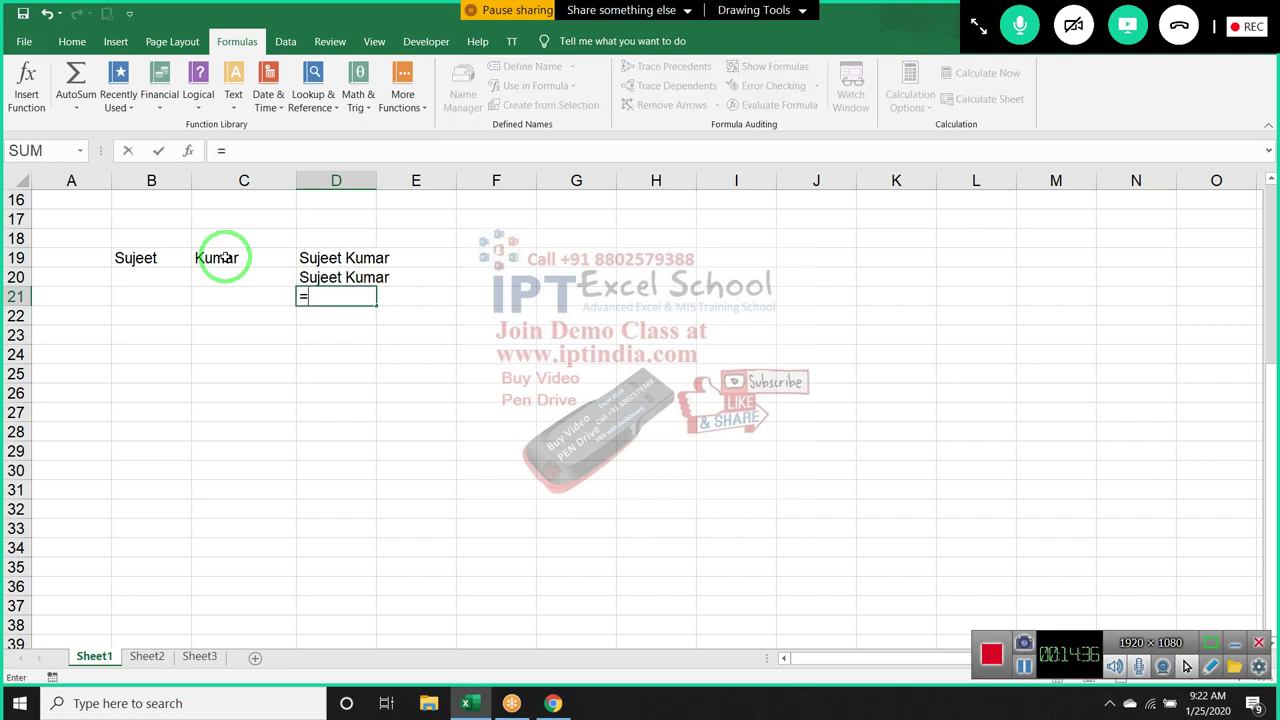
{"action": "type", "text": "te"}
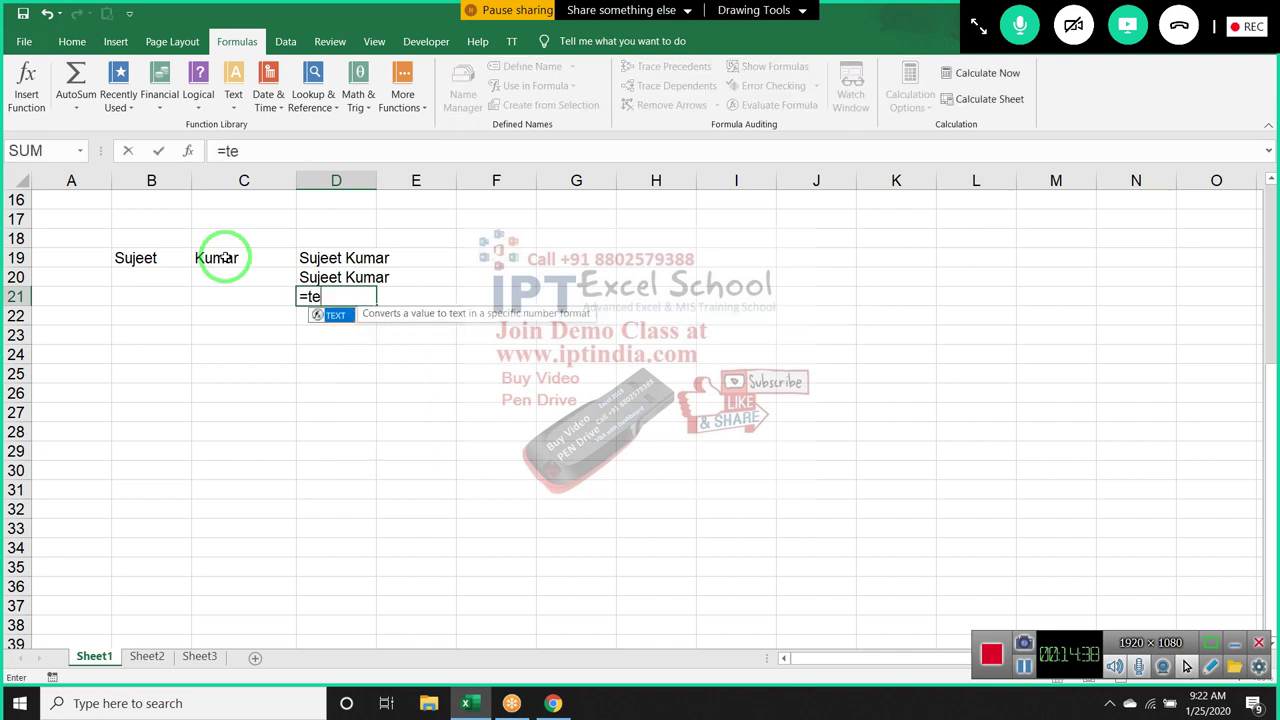
{"action": "key", "text": "BackSpace"}
{"action": "key", "text": "BackSpace"}
{"action": "type", "text": "co"}
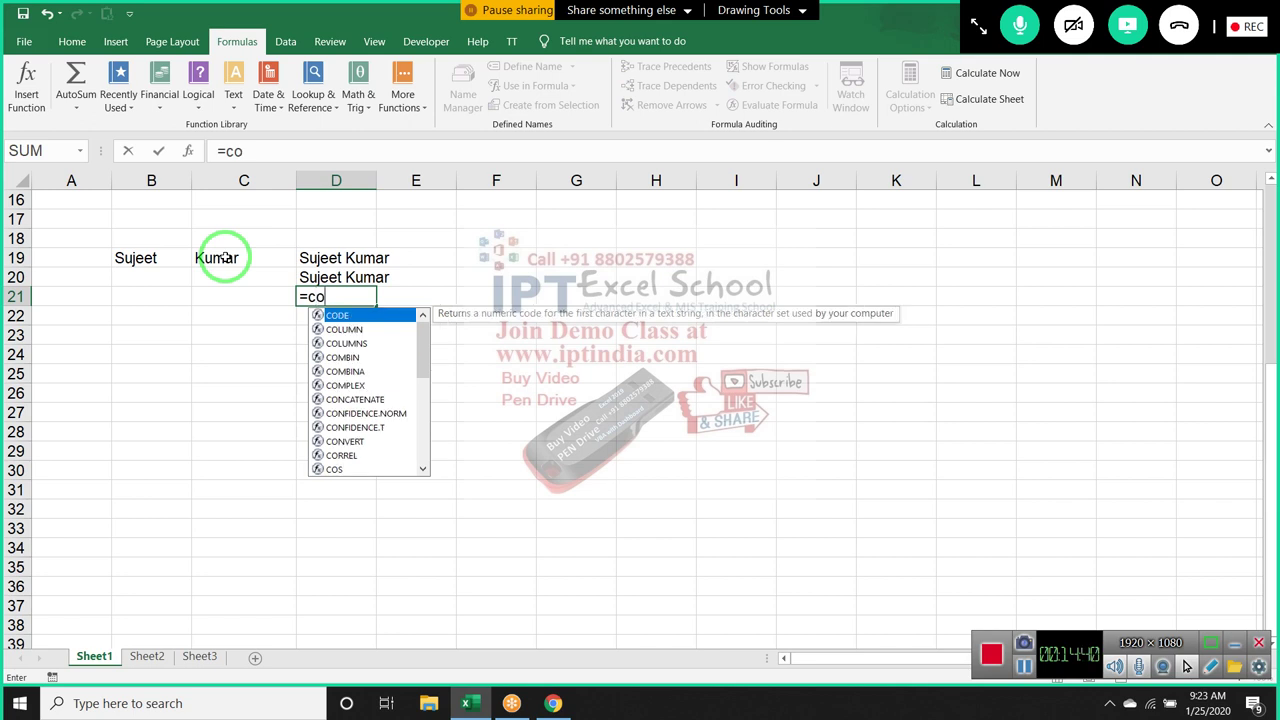
{"action": "type", "text": "n"}
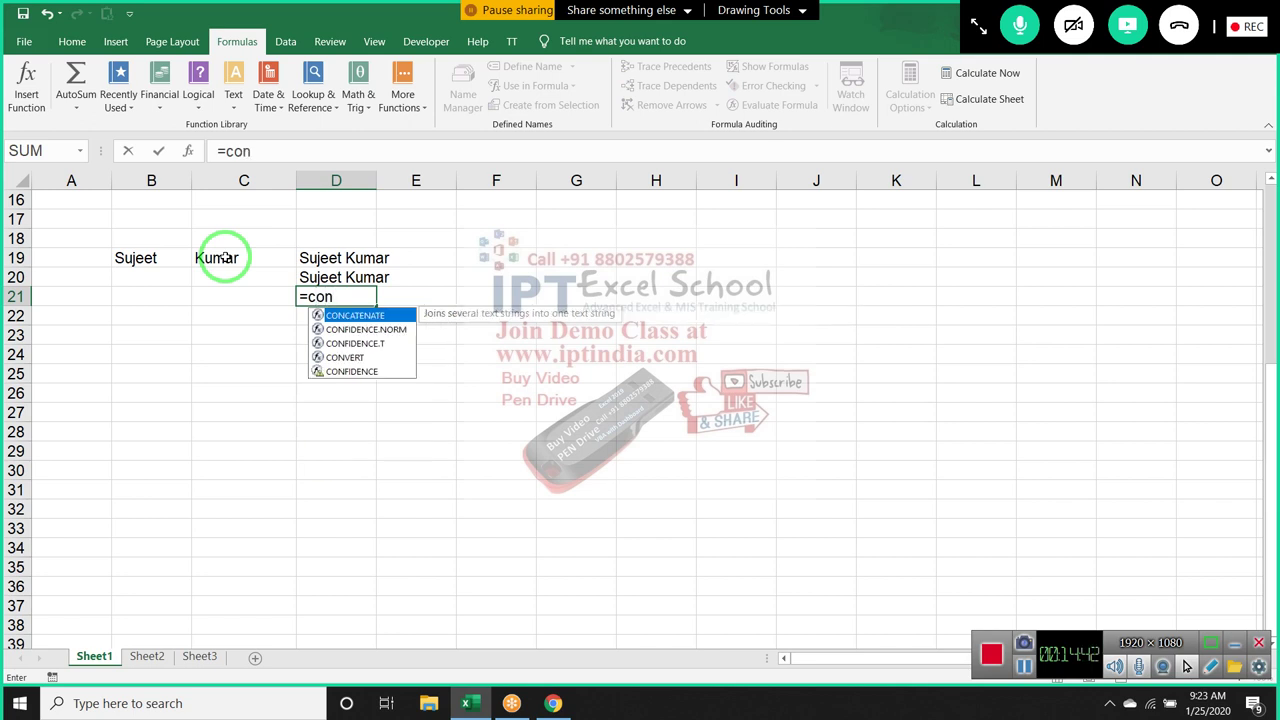
{"action": "type", "text": "c"}
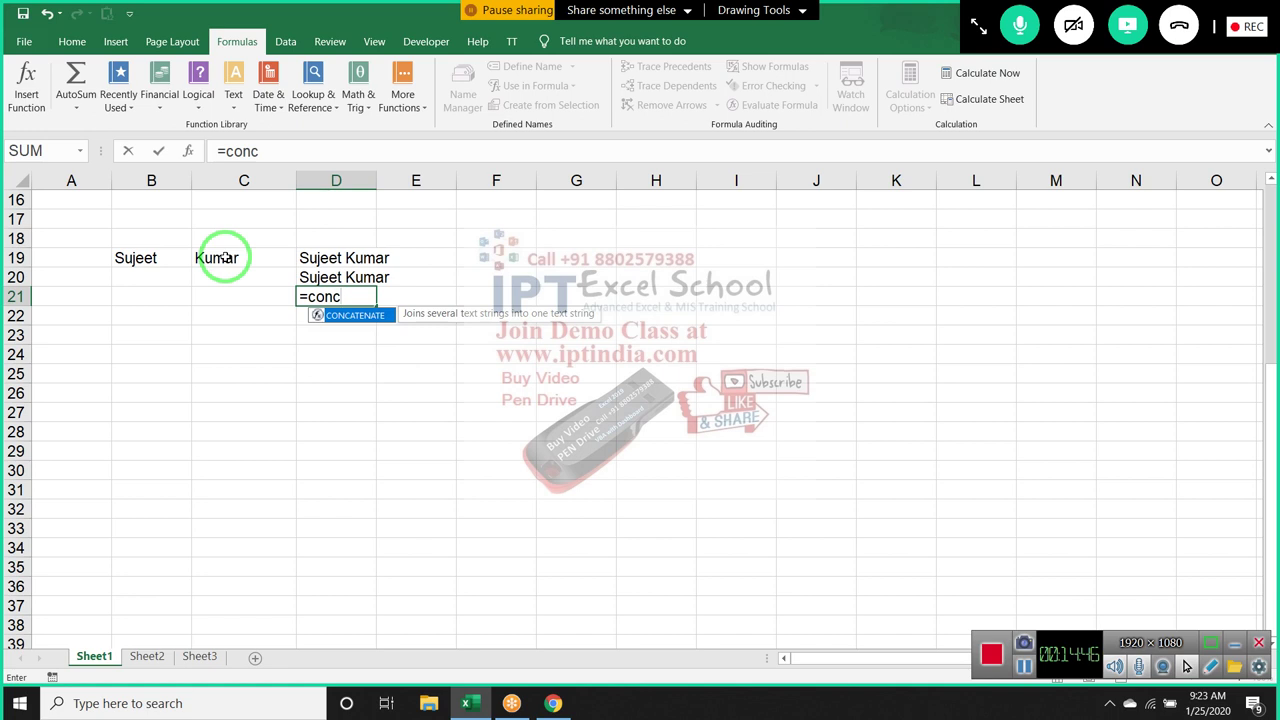
{"action": "key", "text": "BackSpace"}
{"action": "key", "text": "BackSpace"}
{"action": "key", "text": "BackSpace"}
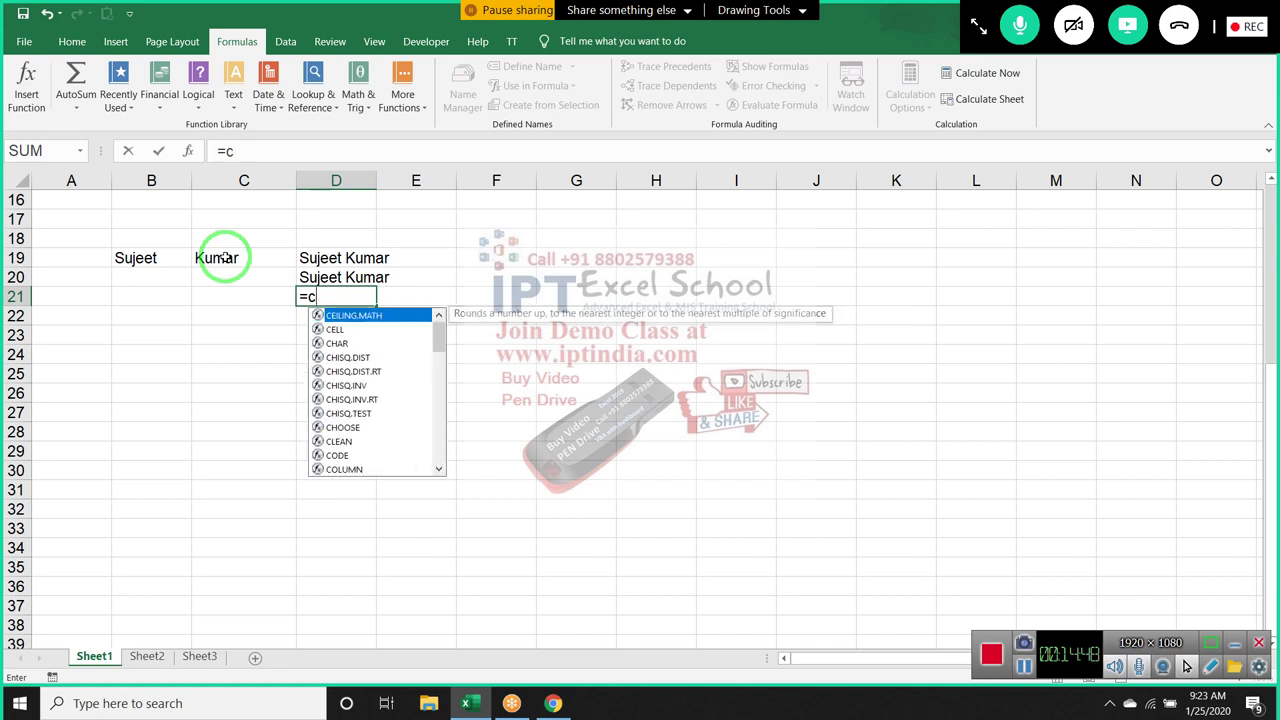
{"action": "key", "text": "BackSpace"}
{"action": "type", "text": "con"}
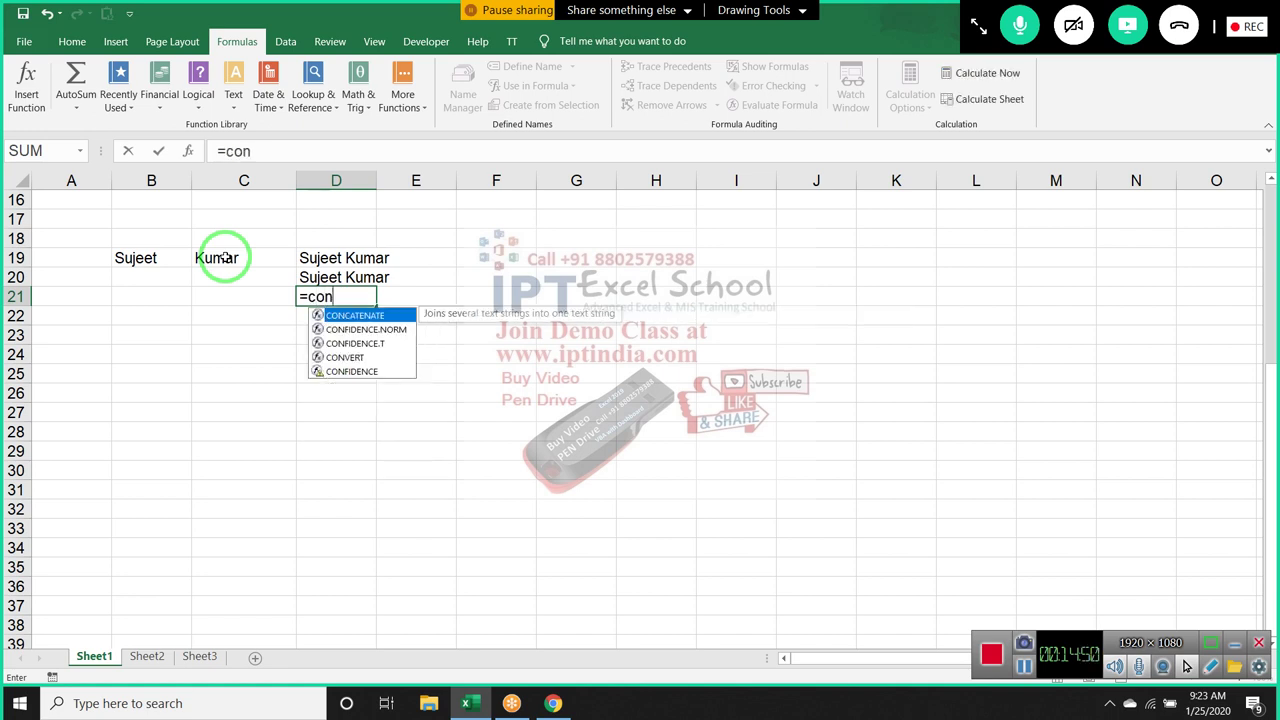
{"action": "type", "text": "c"}
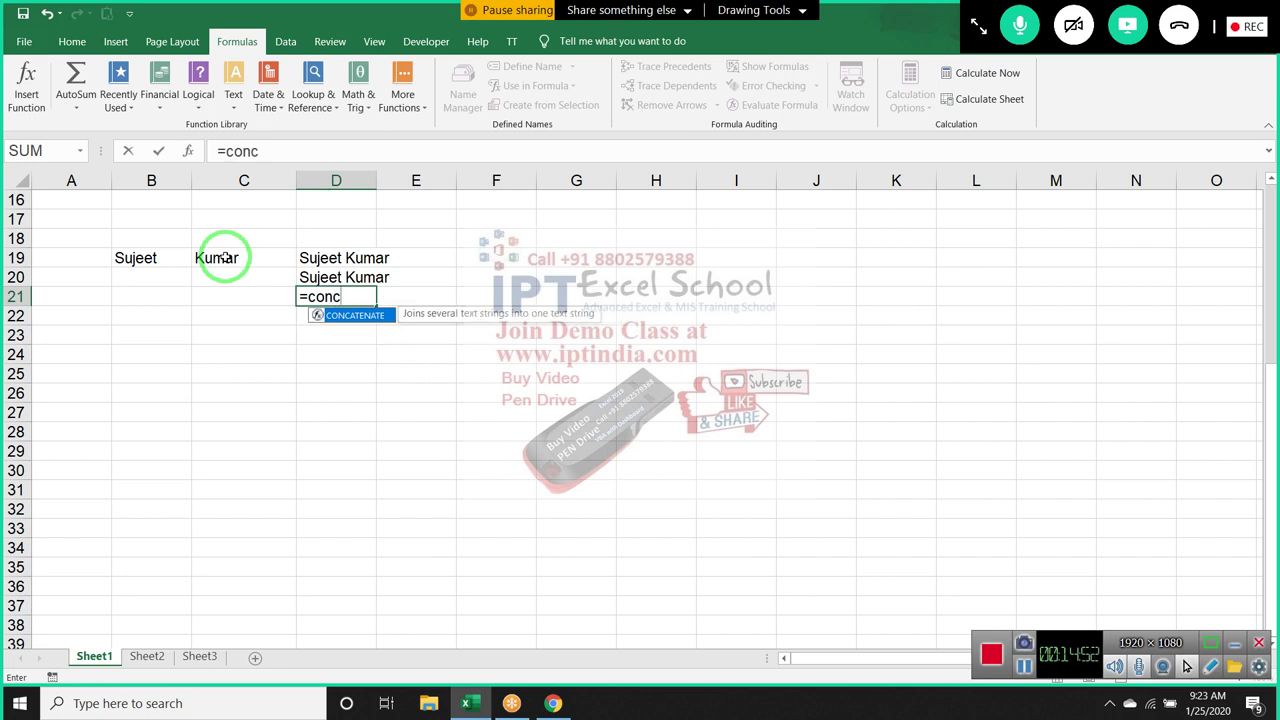
{"action": "key", "text": "Escape"}
{"action": "key", "text": "Escape"}
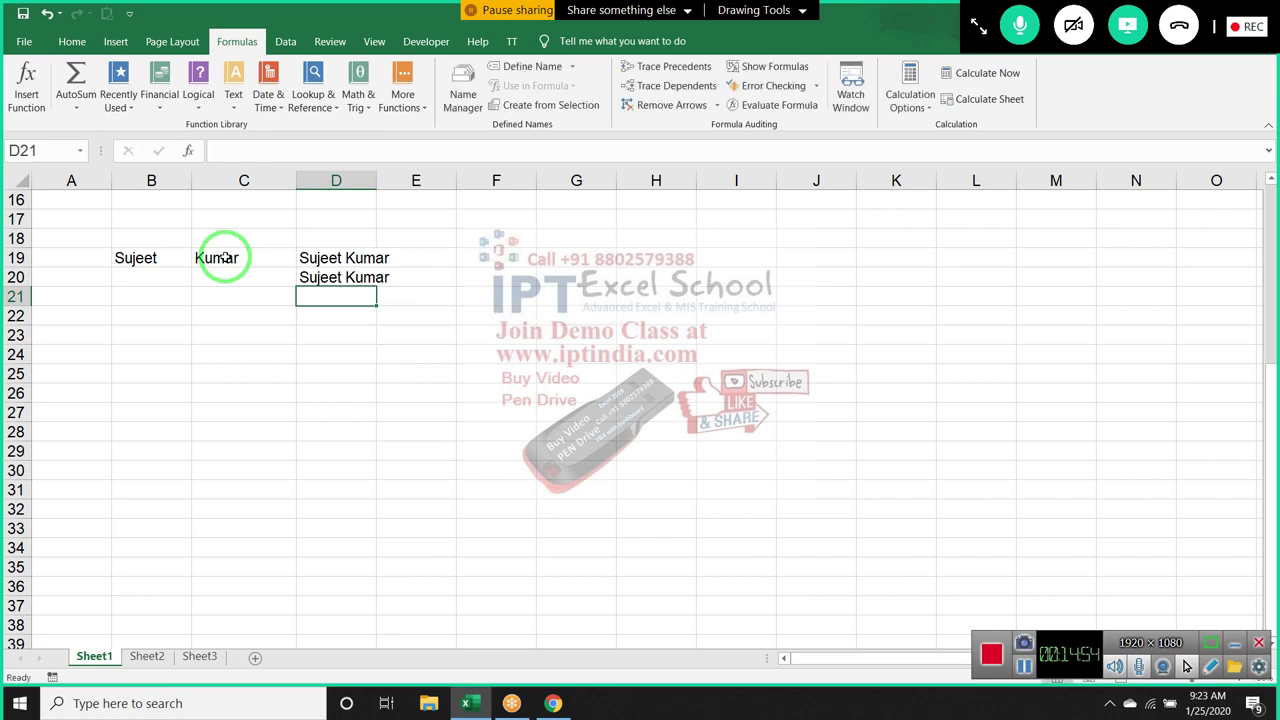
{"action": "type", "text": "=te"}
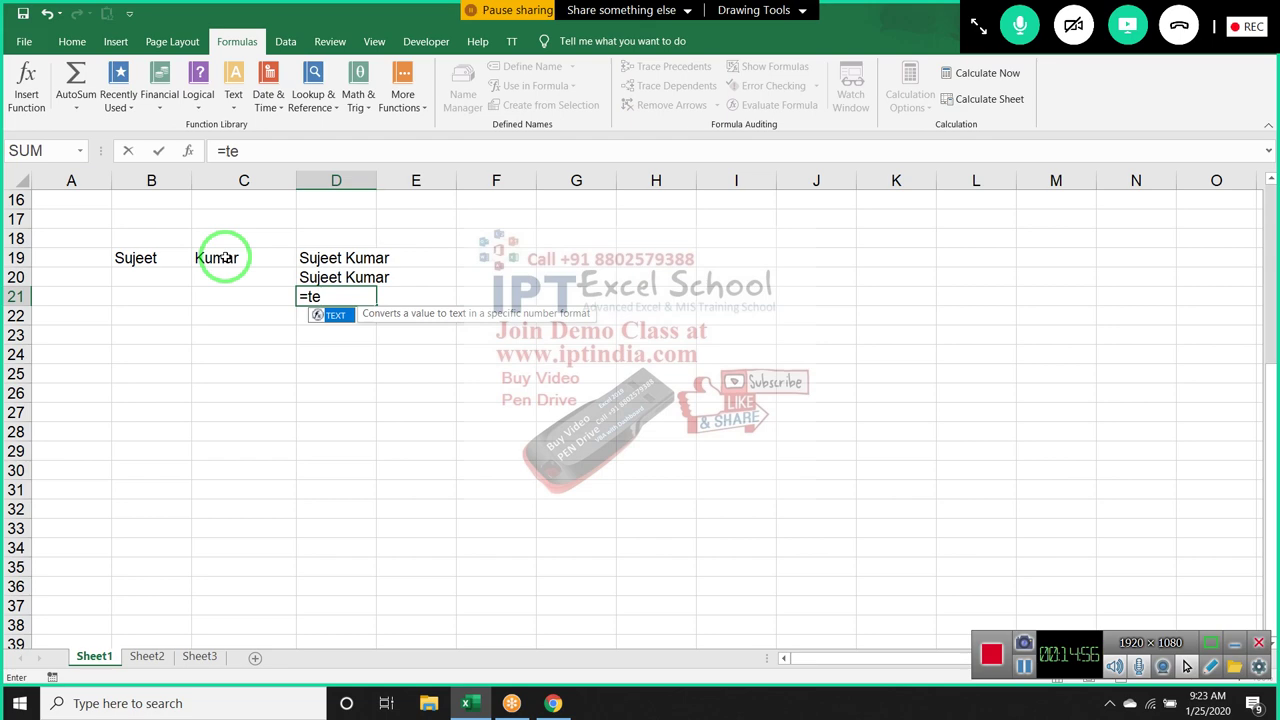
{"action": "key", "text": "Escape"}
{"action": "key", "text": "Escape"}
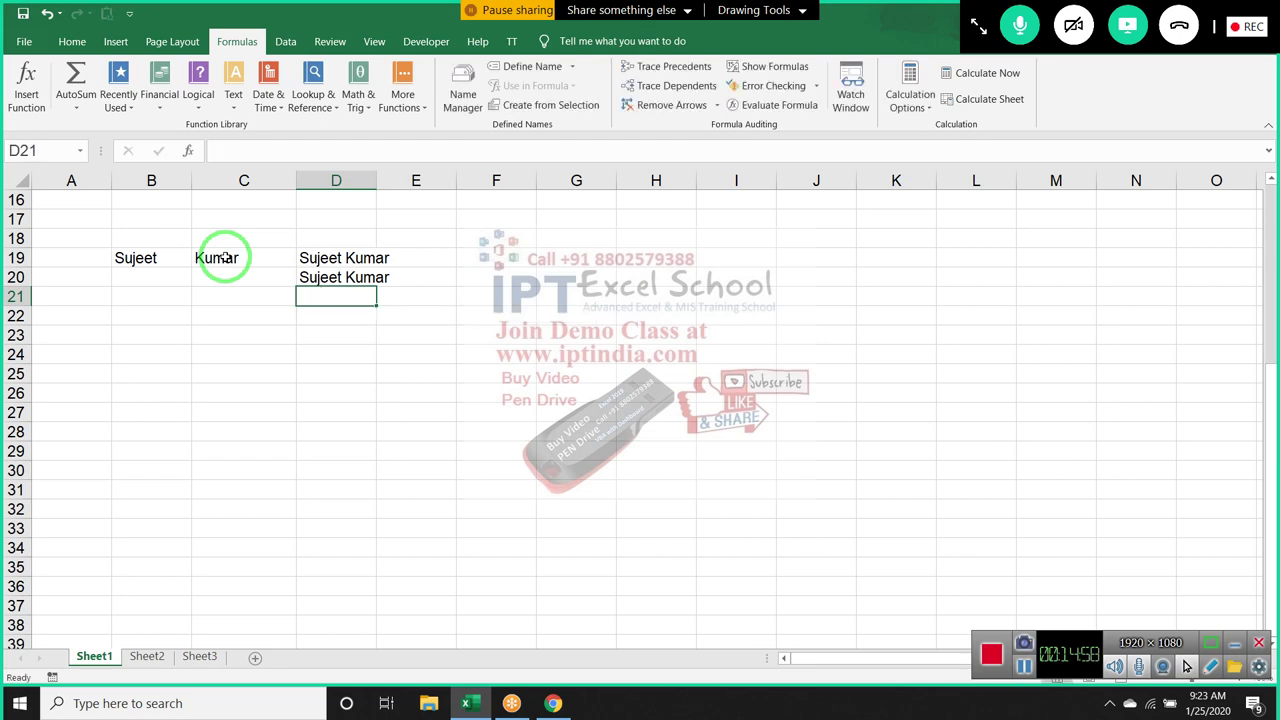
Browse the Advanced and Add-ins options, then open File > Account to view product details
{"action": "left_click", "coordinate": [24, 42]}
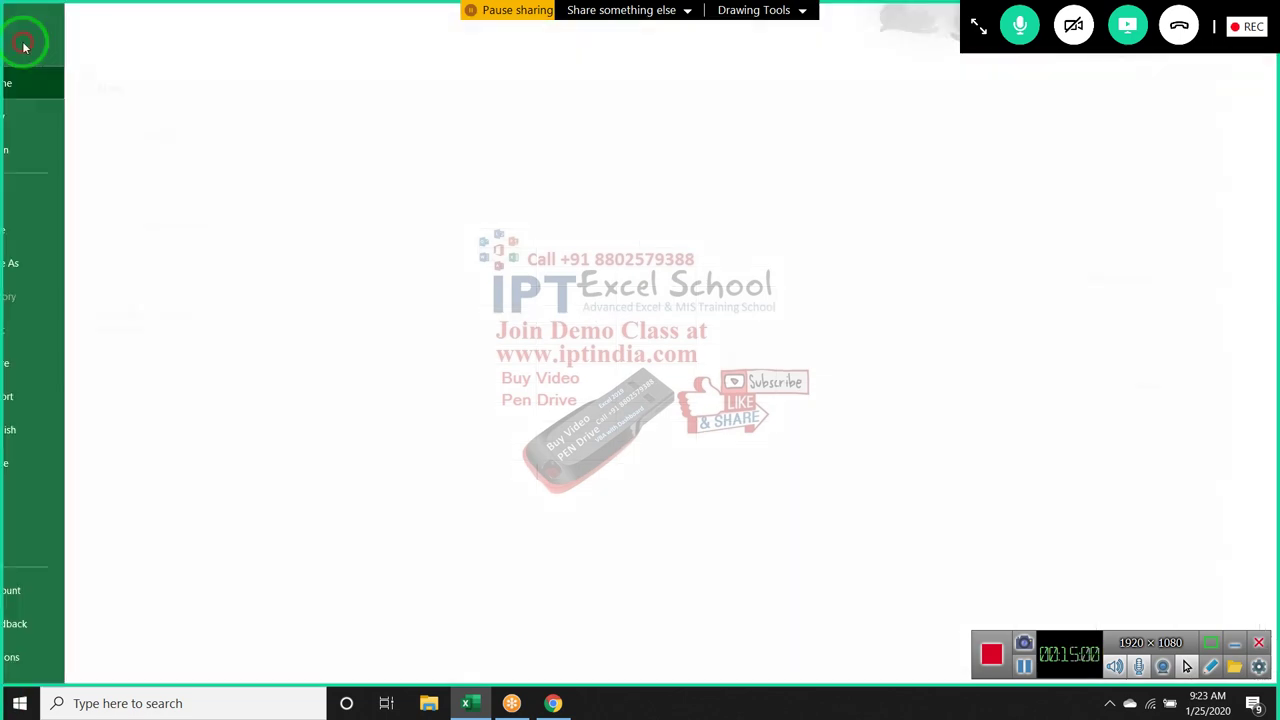
{"action": "key", "text": "Escape"}
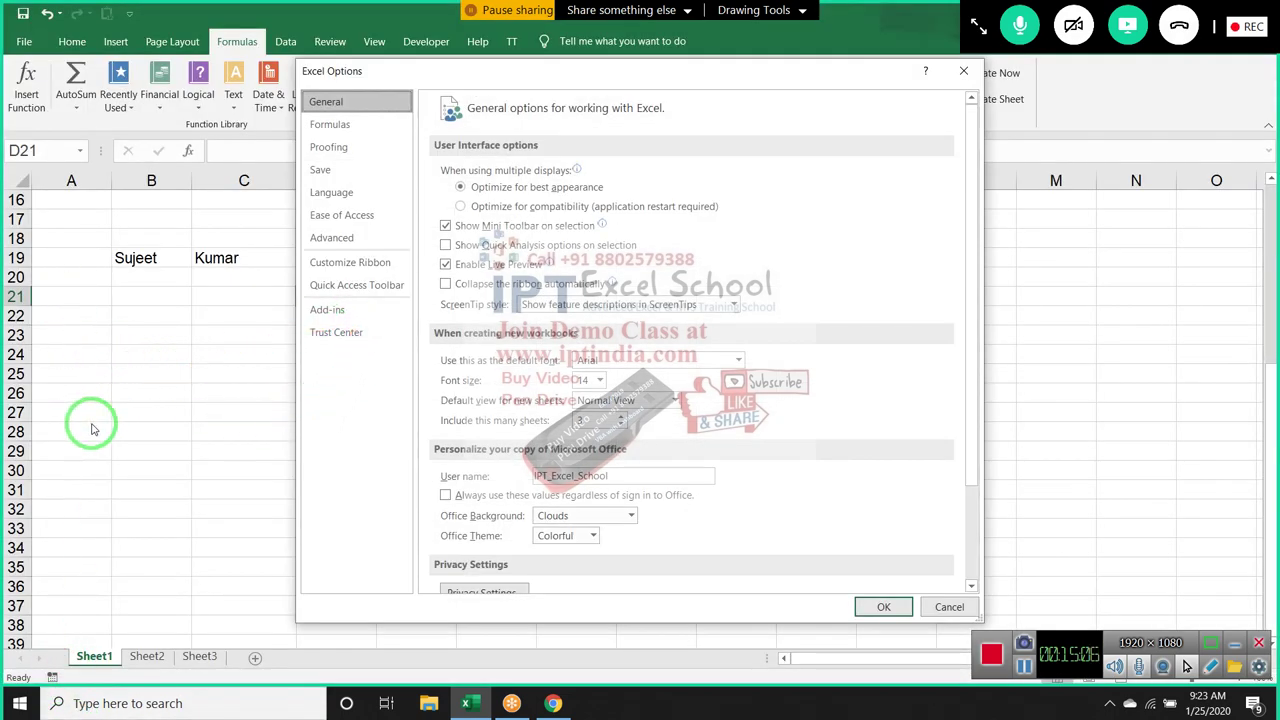
{"action": "left_click", "coordinate": [352, 238]}
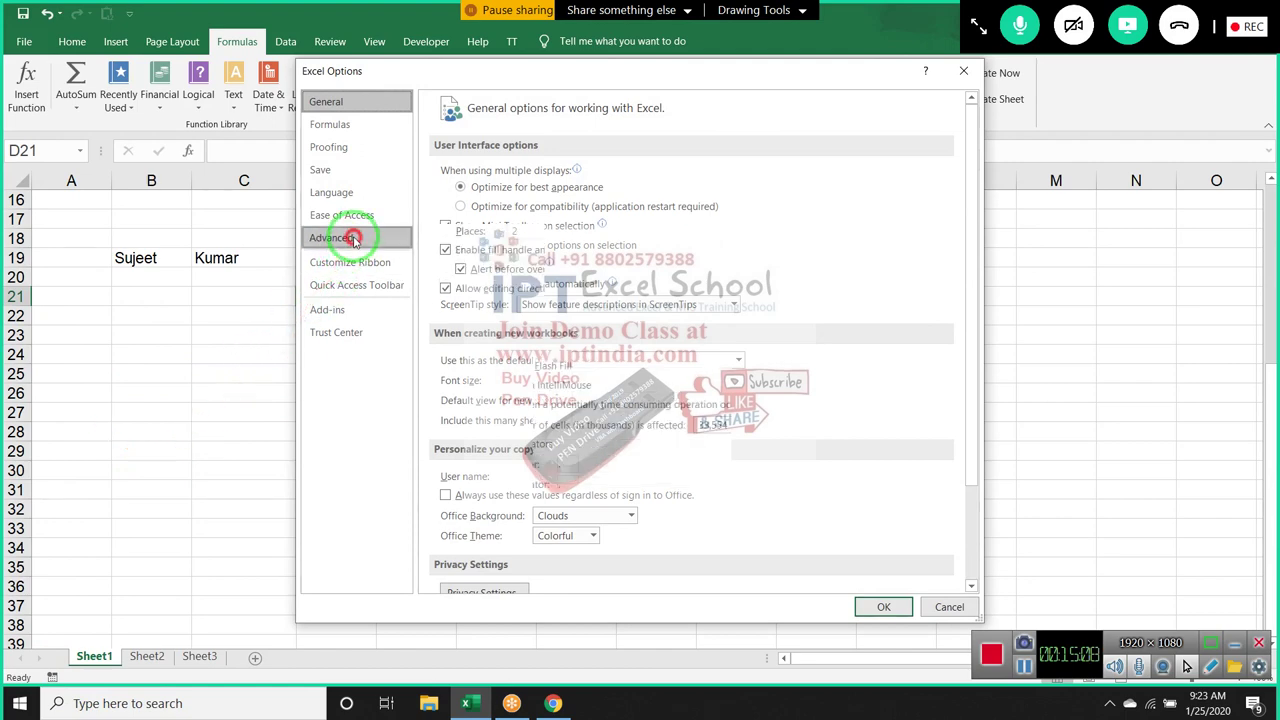
{"action": "left_click", "coordinate": [362, 312]}
{"action": "key", "text": "Escape"}
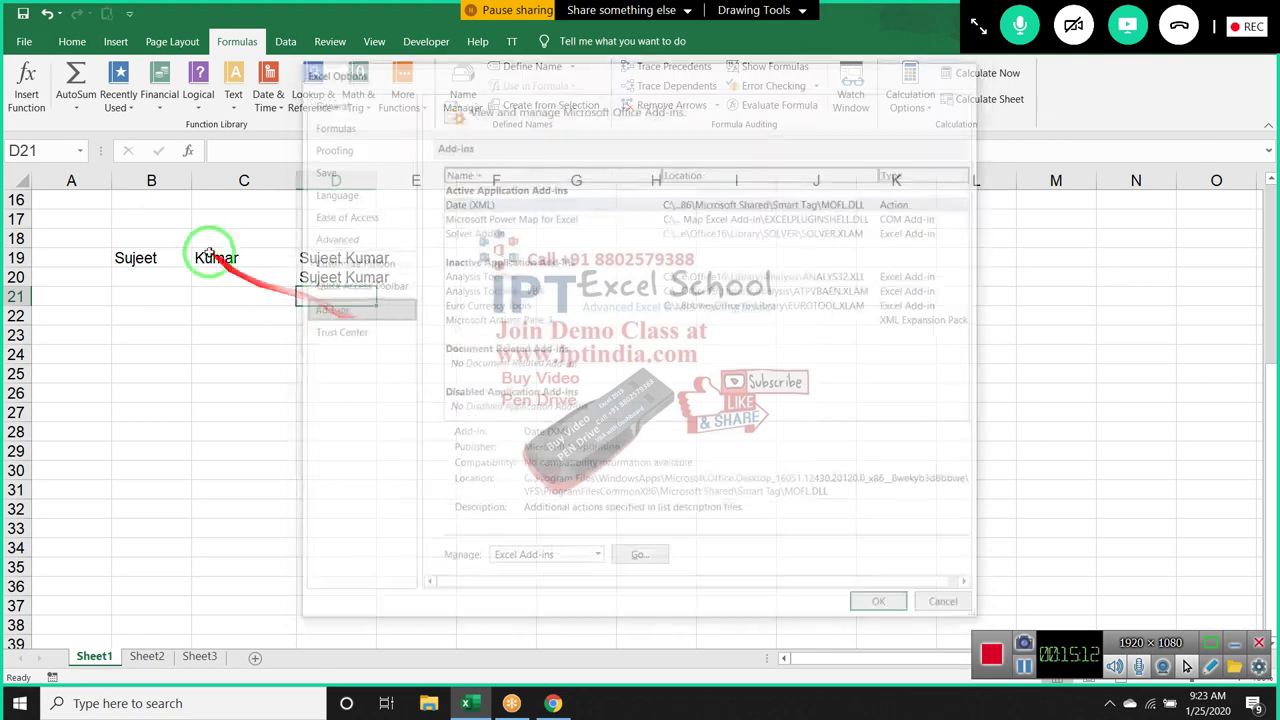
{"action": "left_click", "coordinate": [24, 41]}
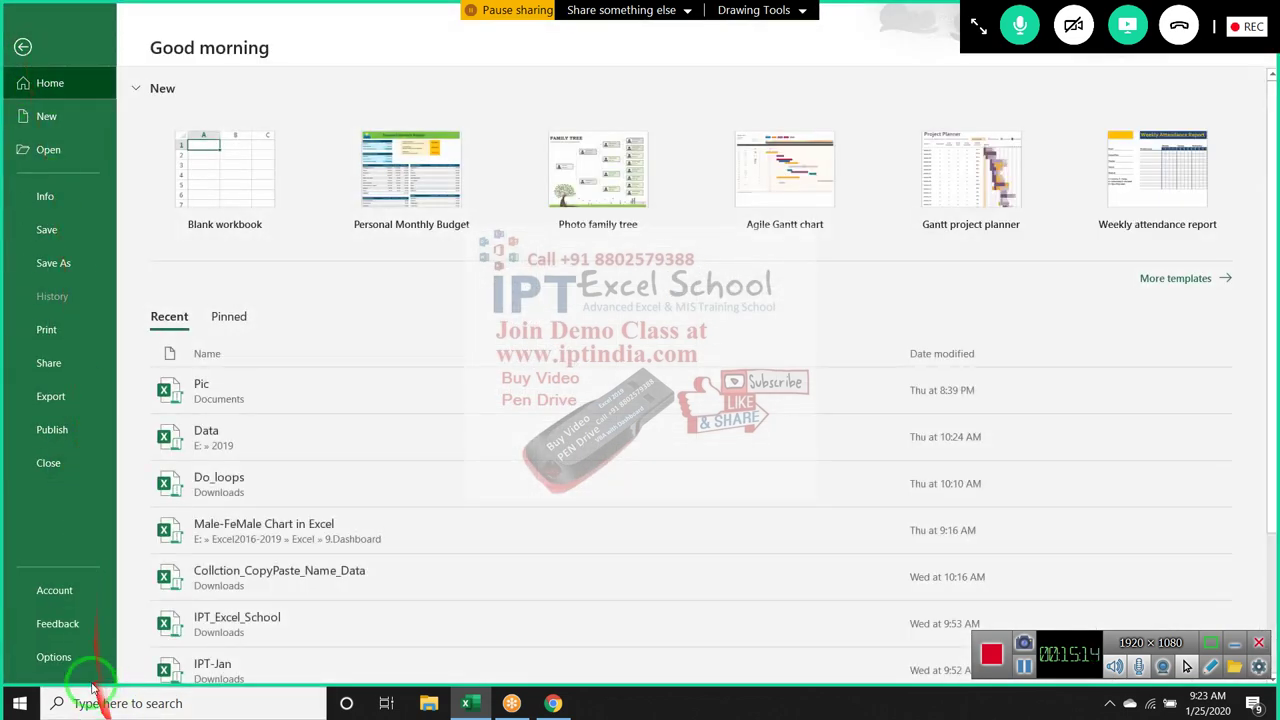
{"action": "left_click", "coordinate": [78, 598]}
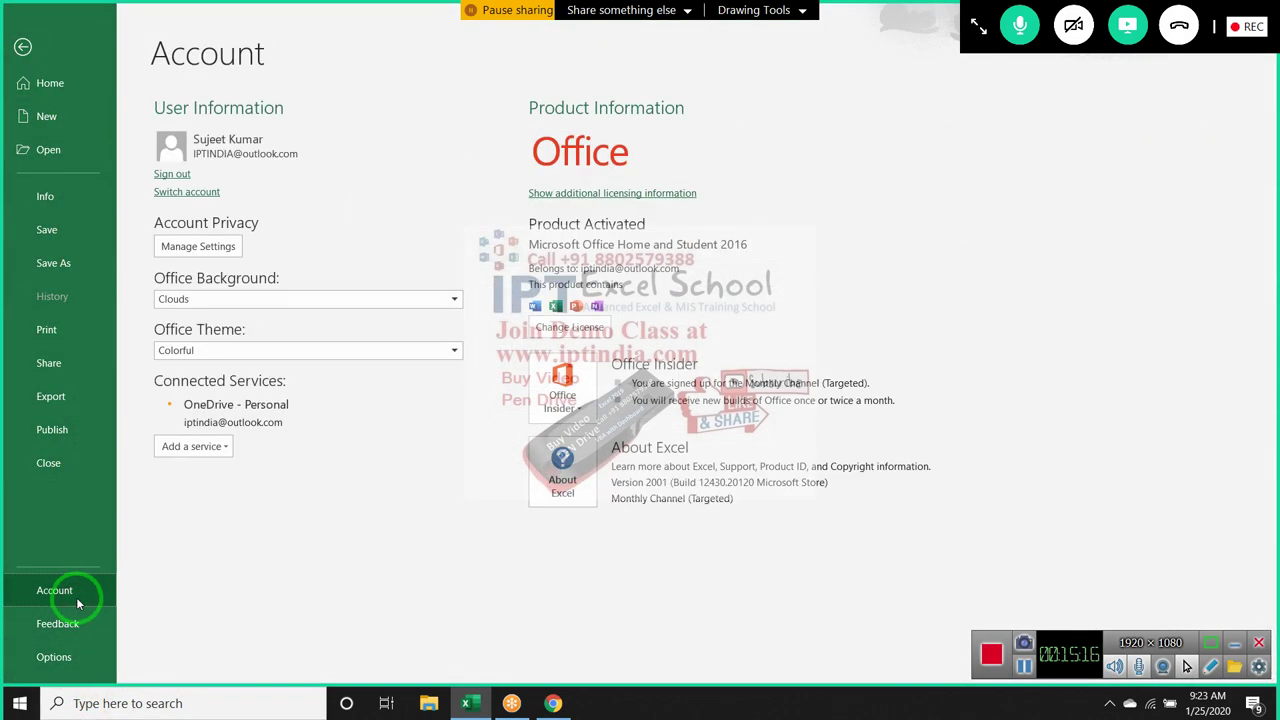
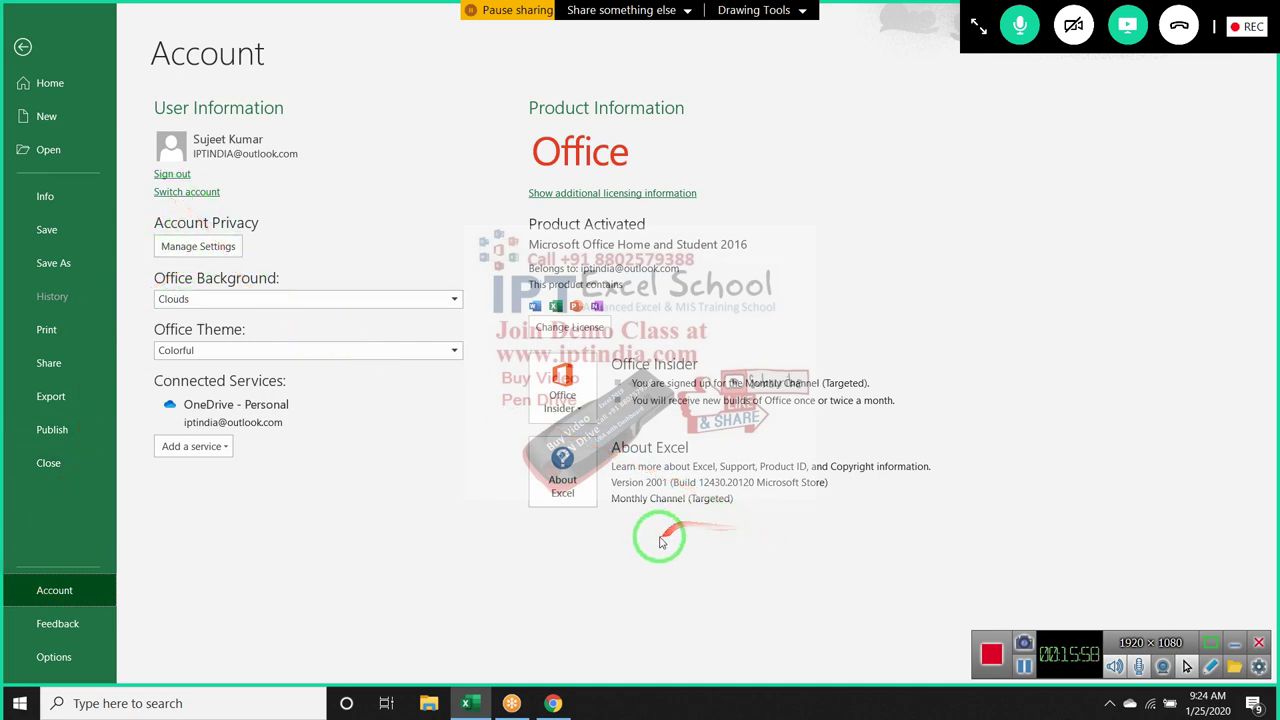
Check the Office Insider settings and the list of connectable services on the Account page
{"action": "left_click", "coordinate": [562, 395]}
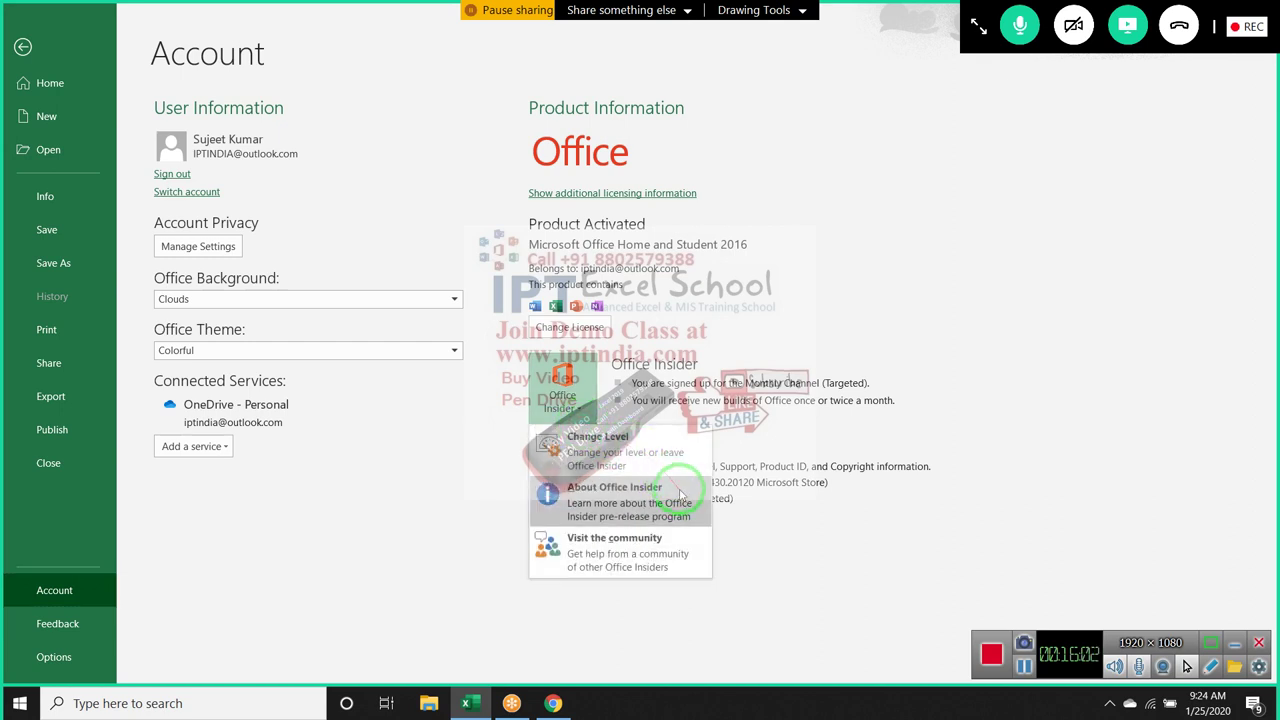
{"action": "left_click", "coordinate": [380, 450]}
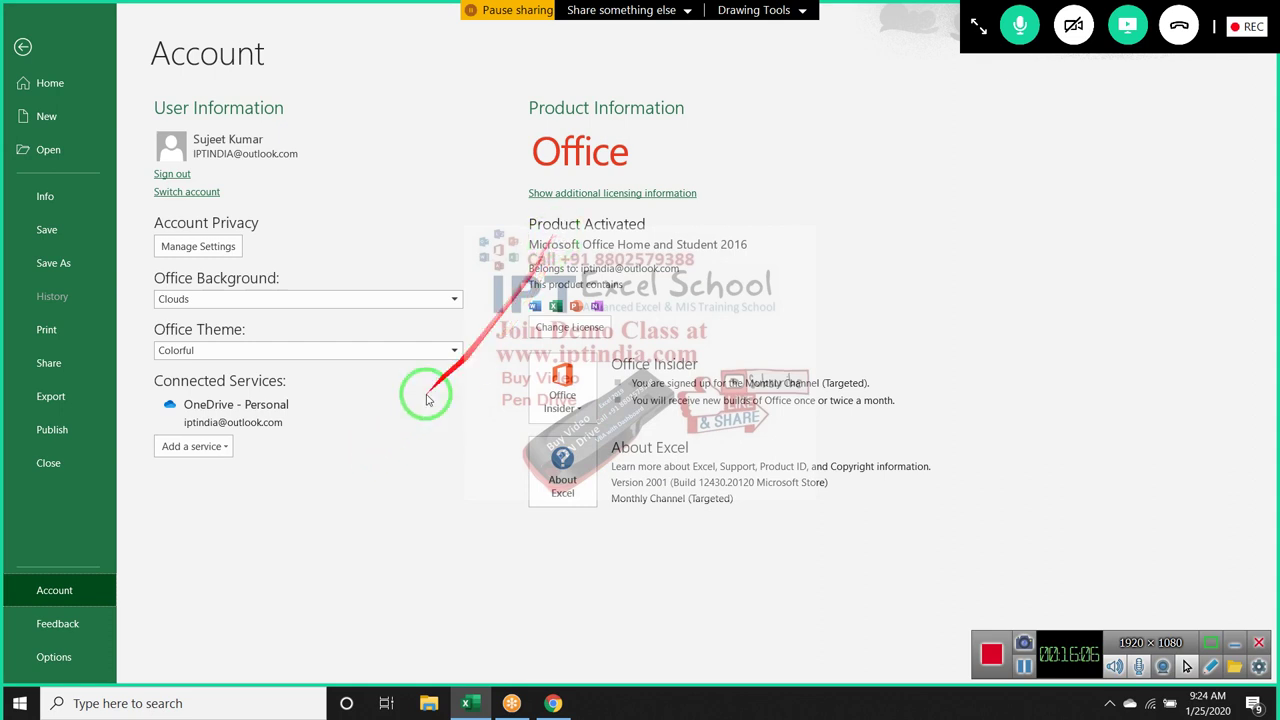
{"action": "left_click", "coordinate": [229, 456]}
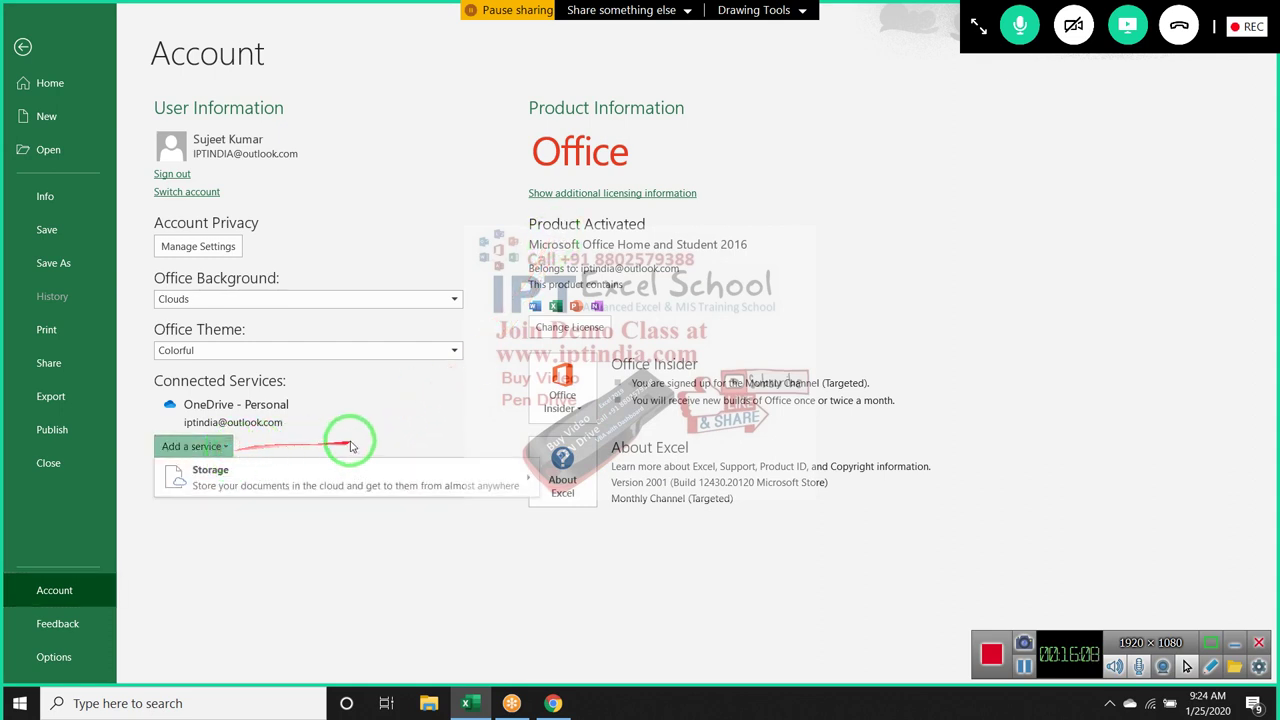
{"action": "left_click", "coordinate": [349, 436]}
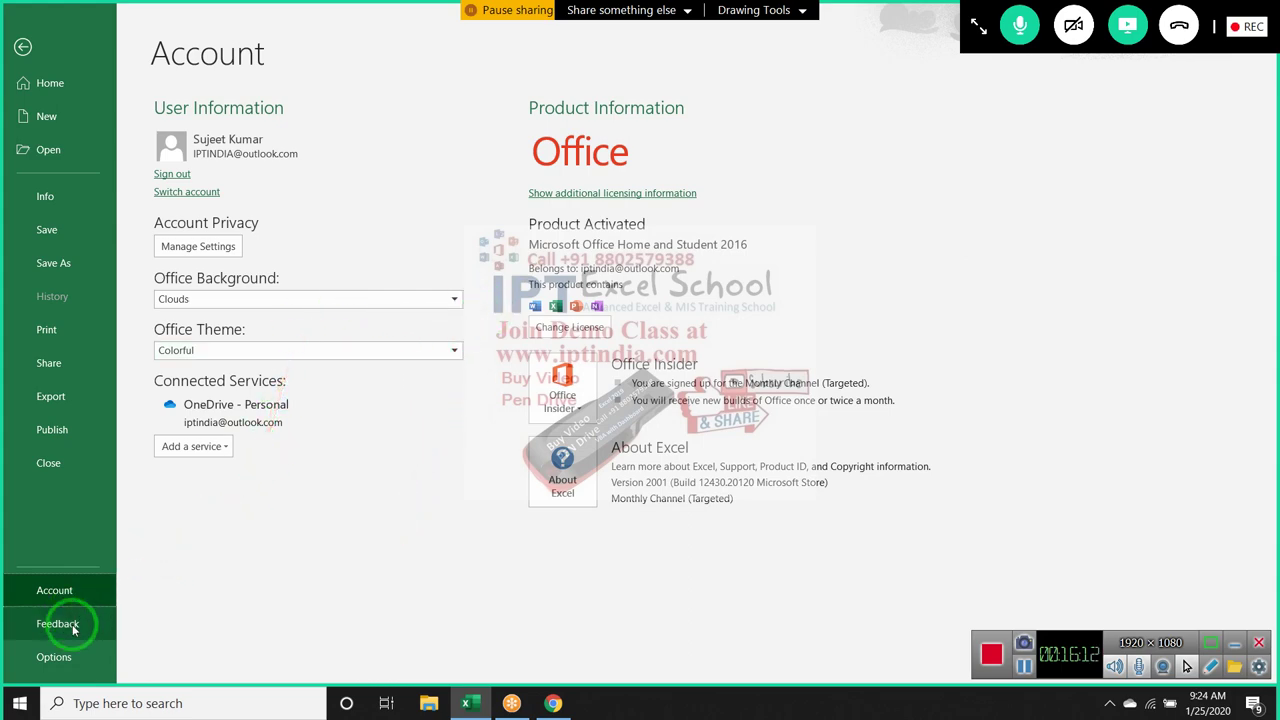
Look over Excel Options and the Feedback page, close Options, and switch to the browser
{"action": "left_click", "coordinate": [80, 657]}
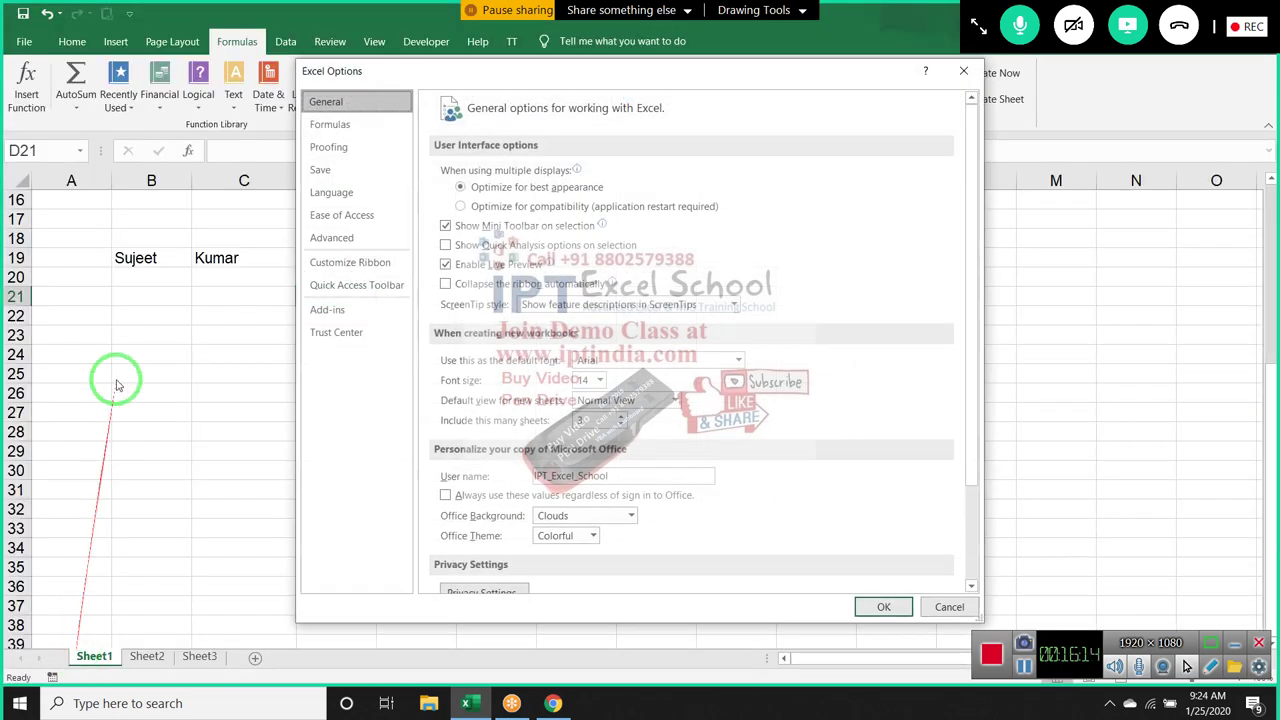
{"action": "key", "text": "Escape"}
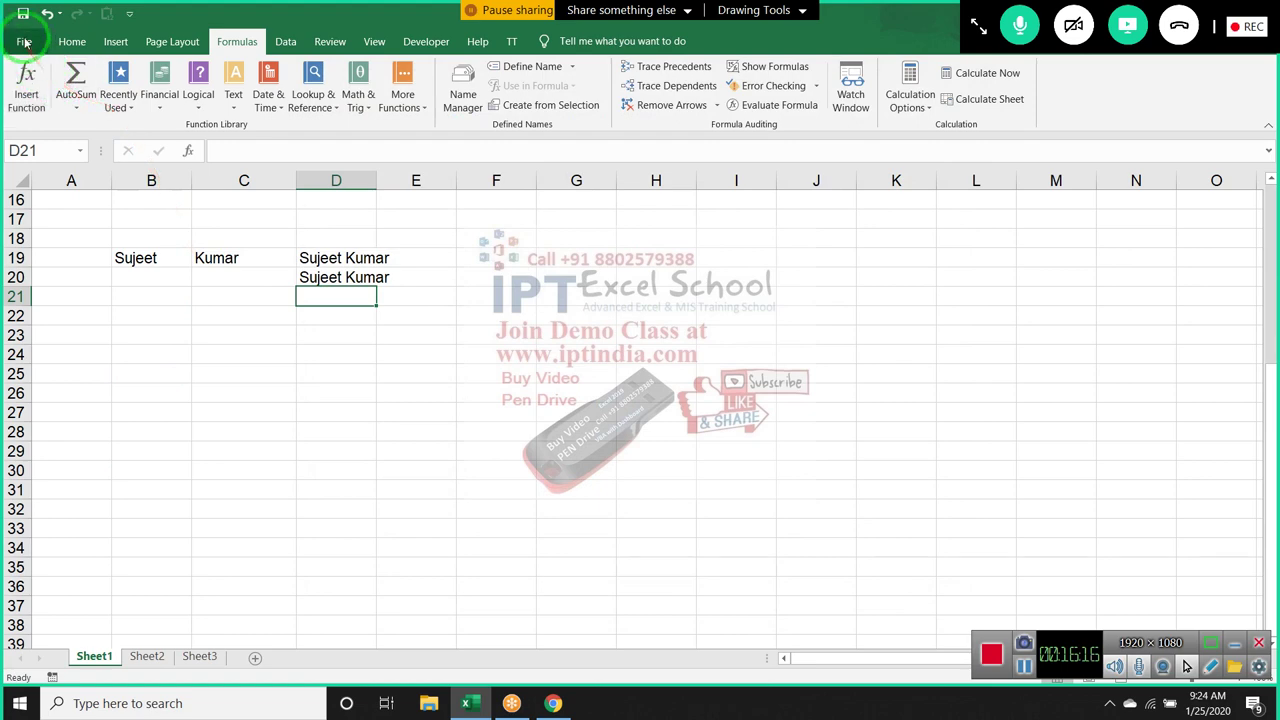
{"action": "left_click", "coordinate": [24, 41]}
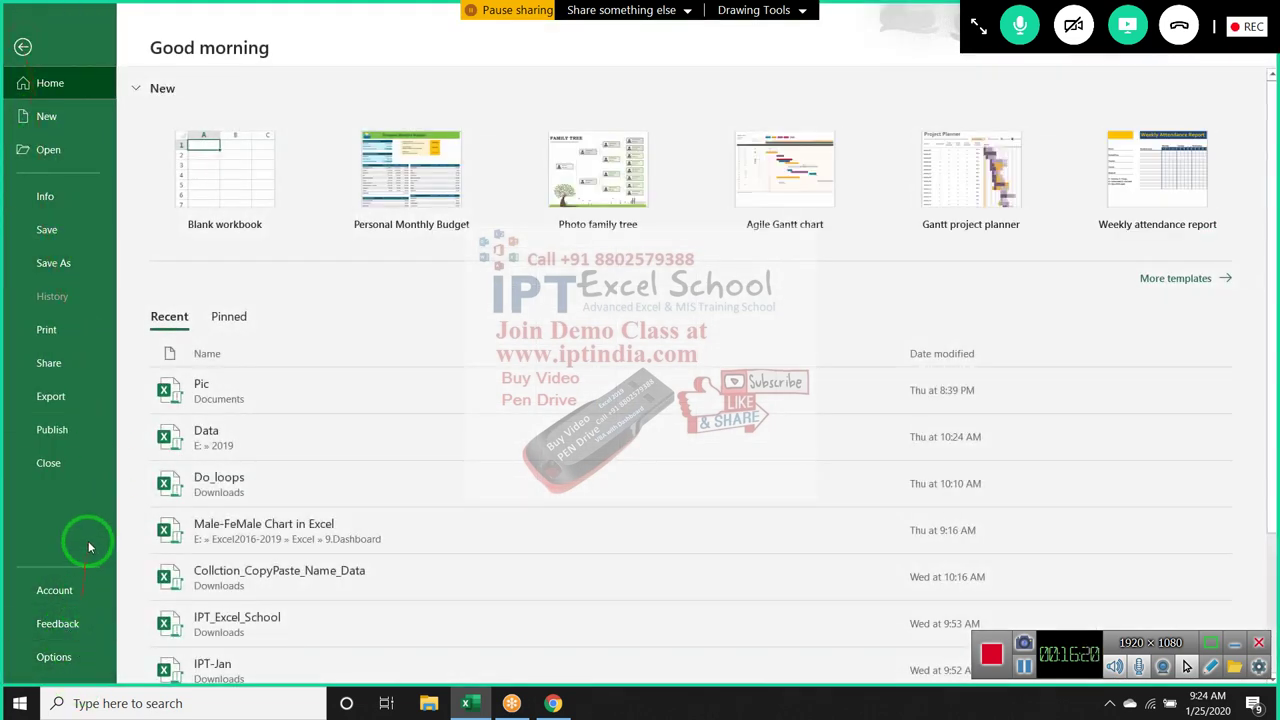
{"action": "left_click", "coordinate": [97, 630]}
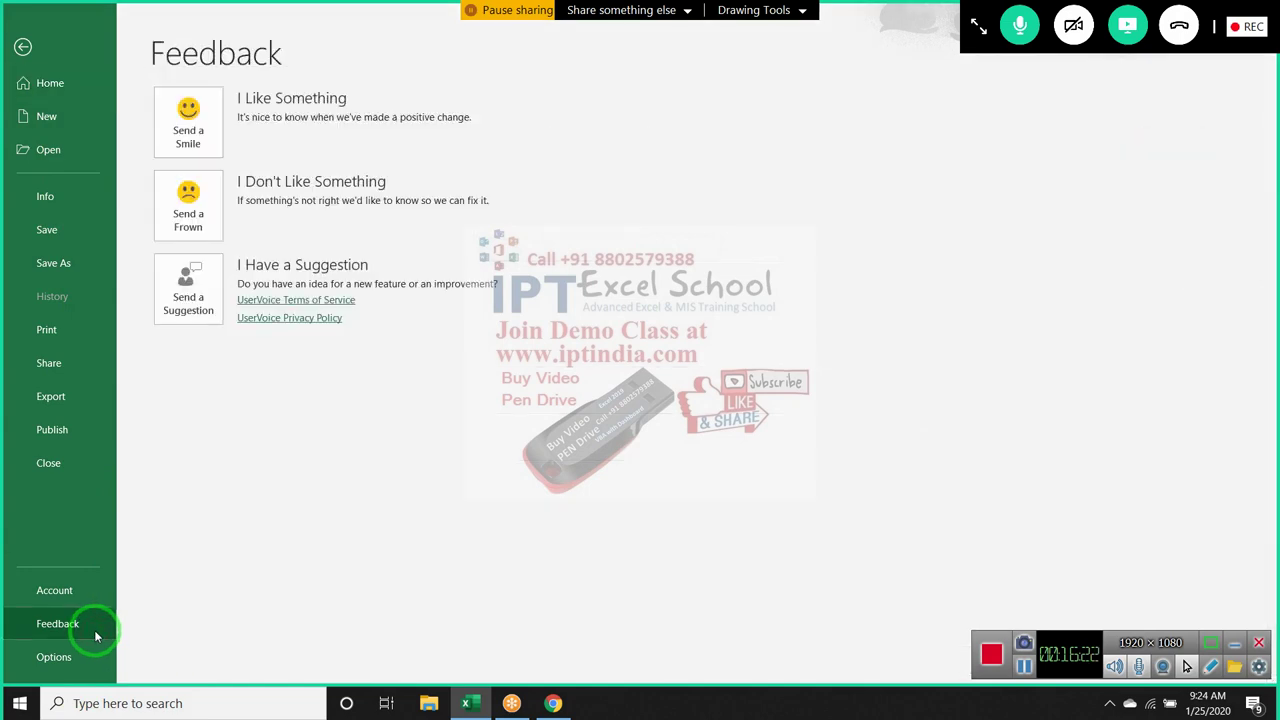
{"action": "left_click", "coordinate": [90, 650]}
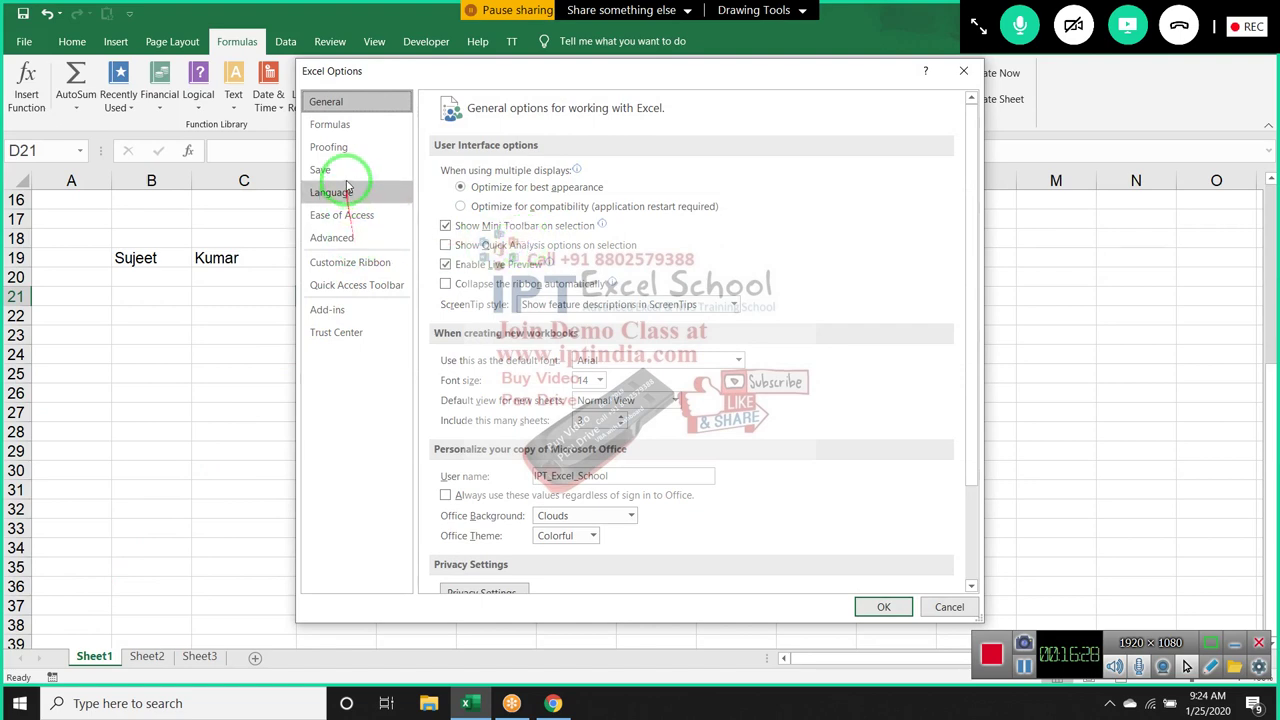
{"action": "scroll", "coordinate": [620, 550], "scroll_direction": "down", "scroll_amount": 3}
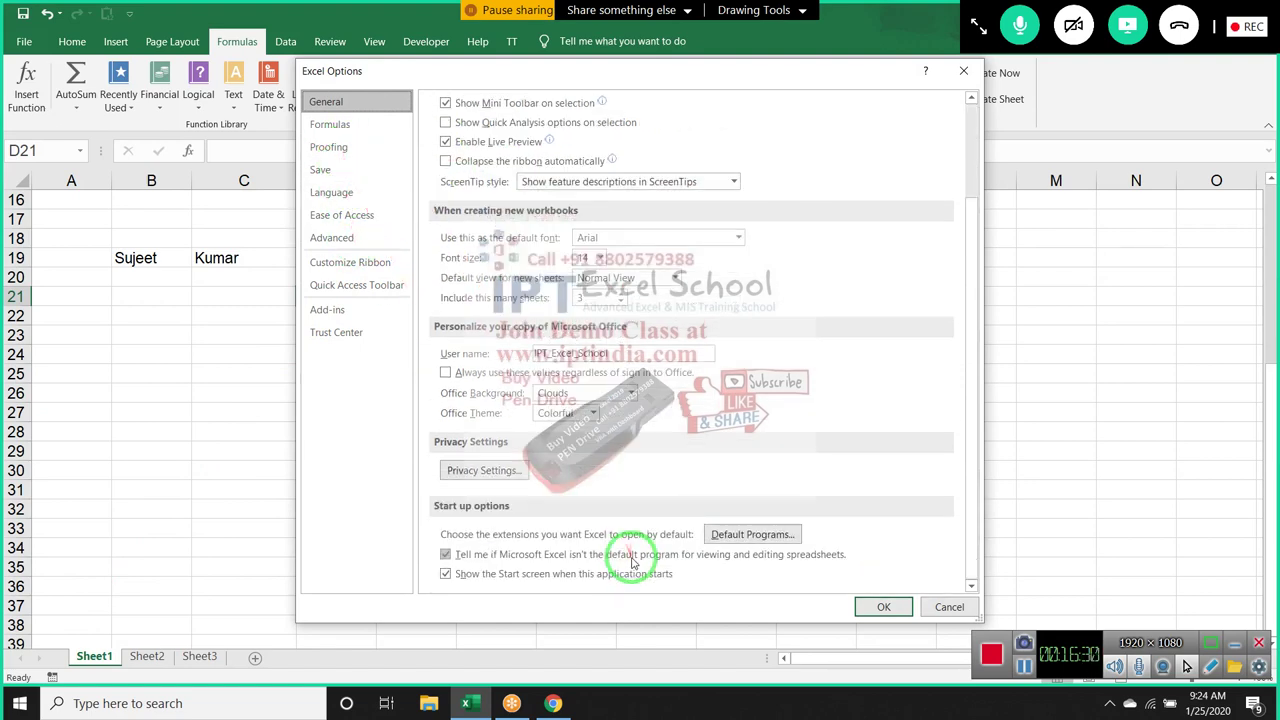
{"action": "key", "text": "Escape"}
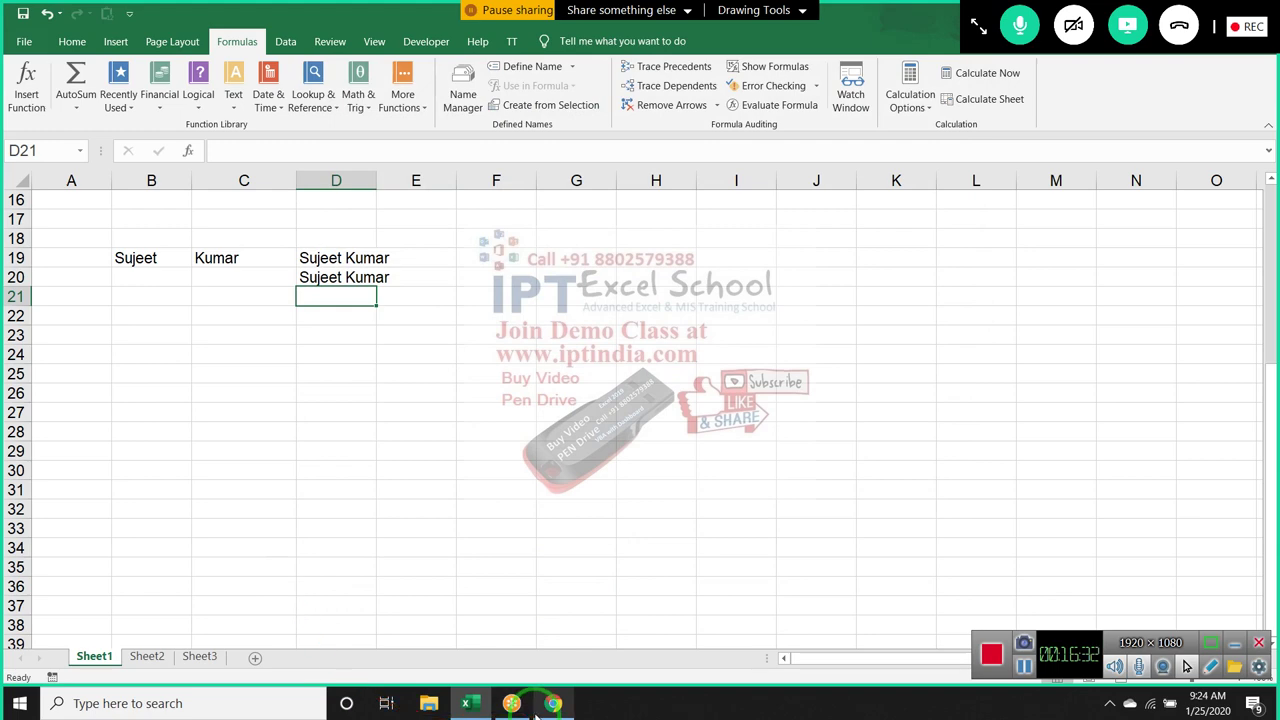
{"action": "left_click", "coordinate": [552, 703]}
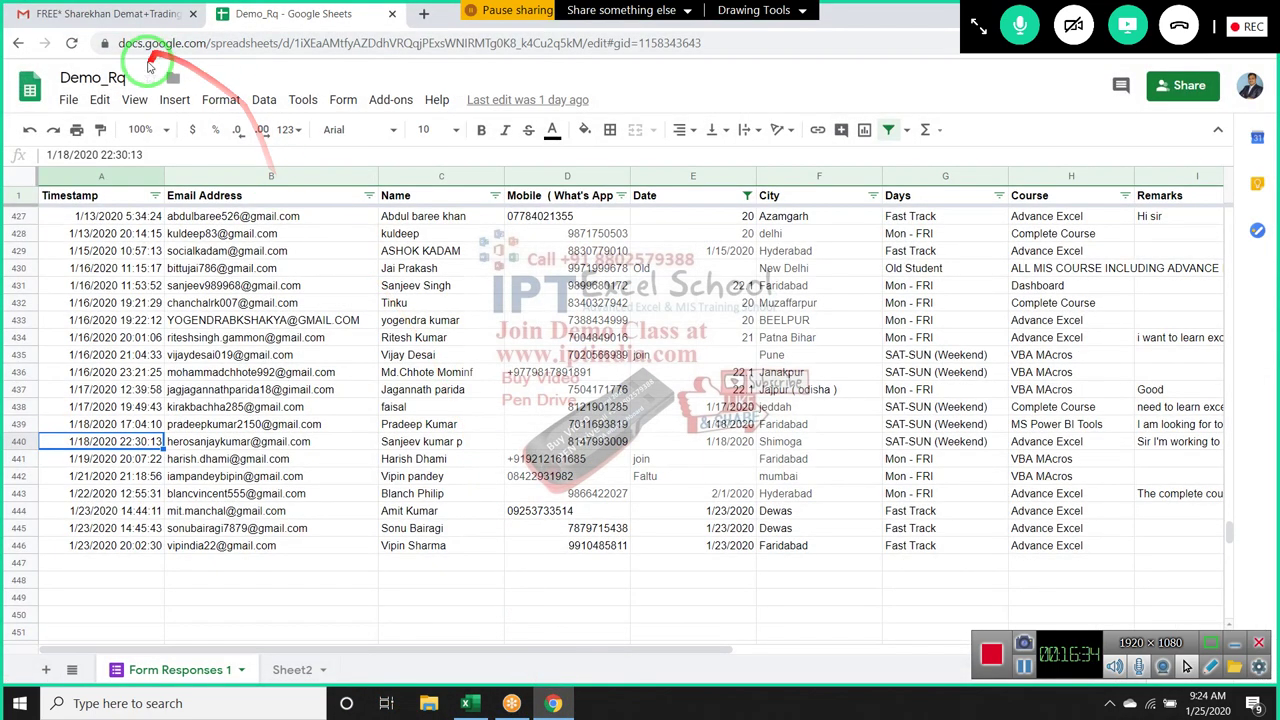
Open DD.xlsx from My Drive at drive.google.com with Google Sheets
{"action": "left_click", "coordinate": [425, 15]}
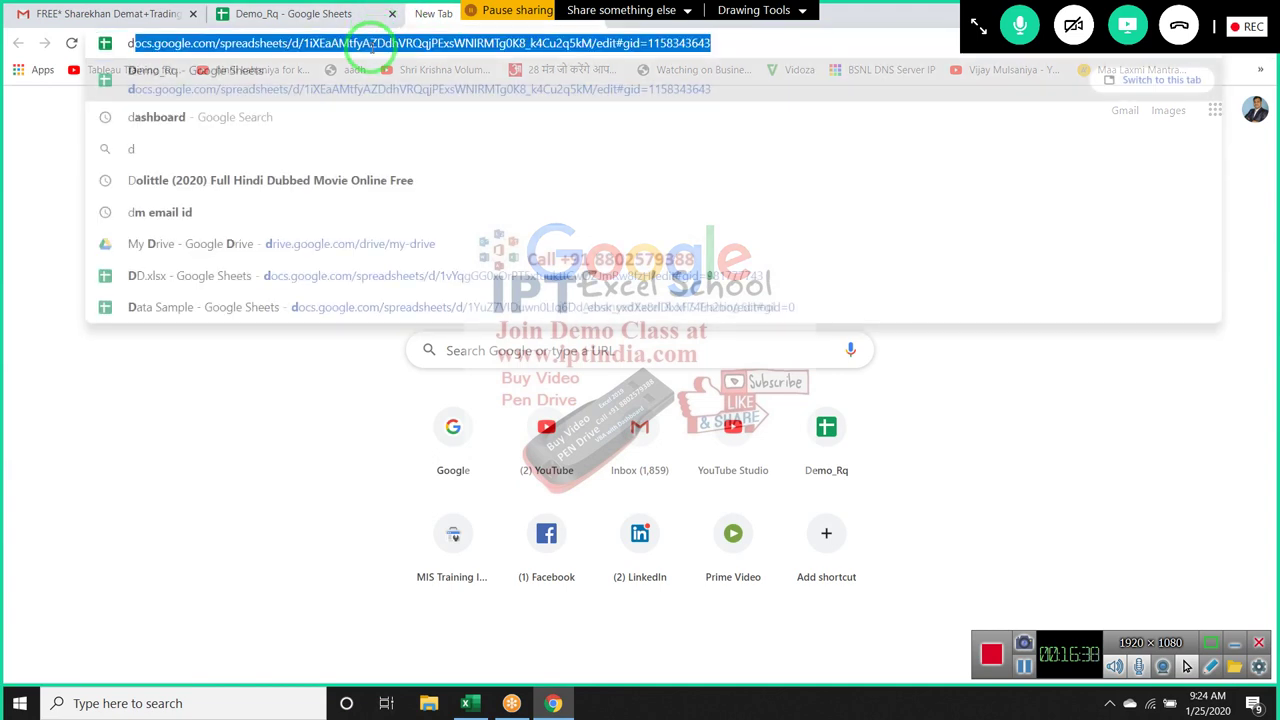
{"action": "type", "text": "dr"}
{"action": "key", "text": "Return"}
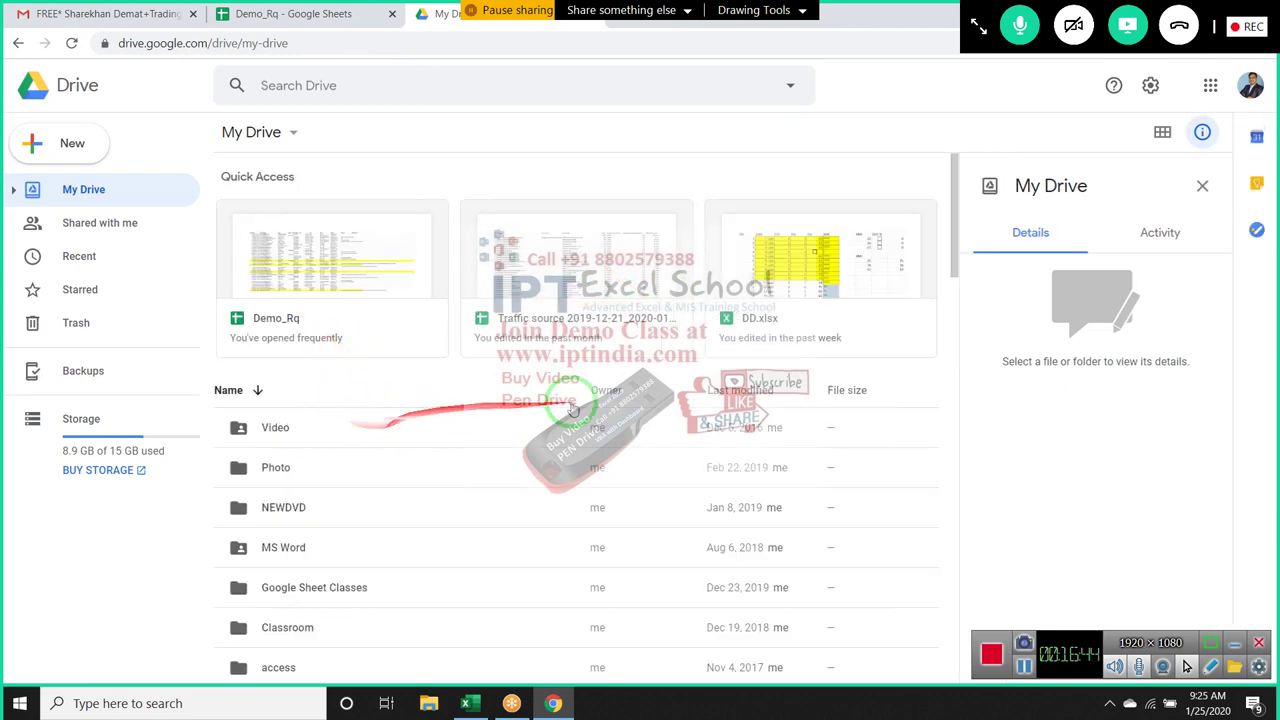
{"action": "left_click", "coordinate": [770, 286]}
{"action": "double_click", "coordinate": [770, 286]}
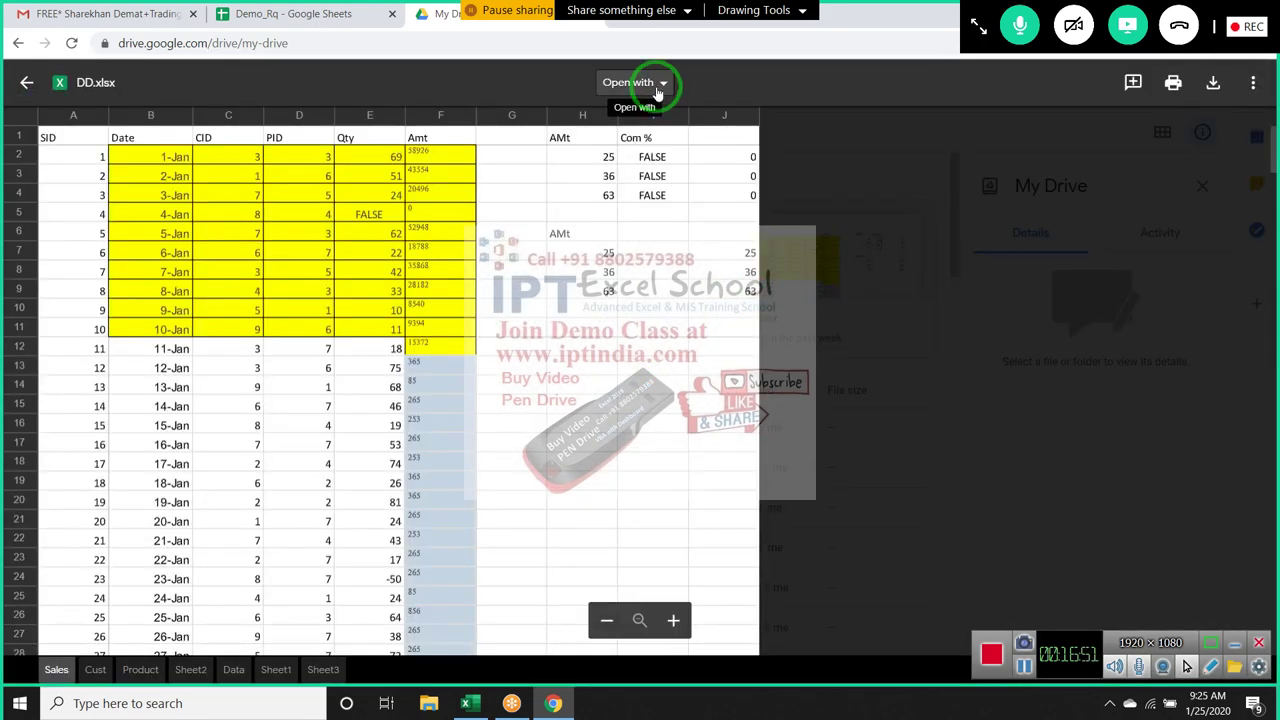
{"action": "left_click", "coordinate": [658, 86]}
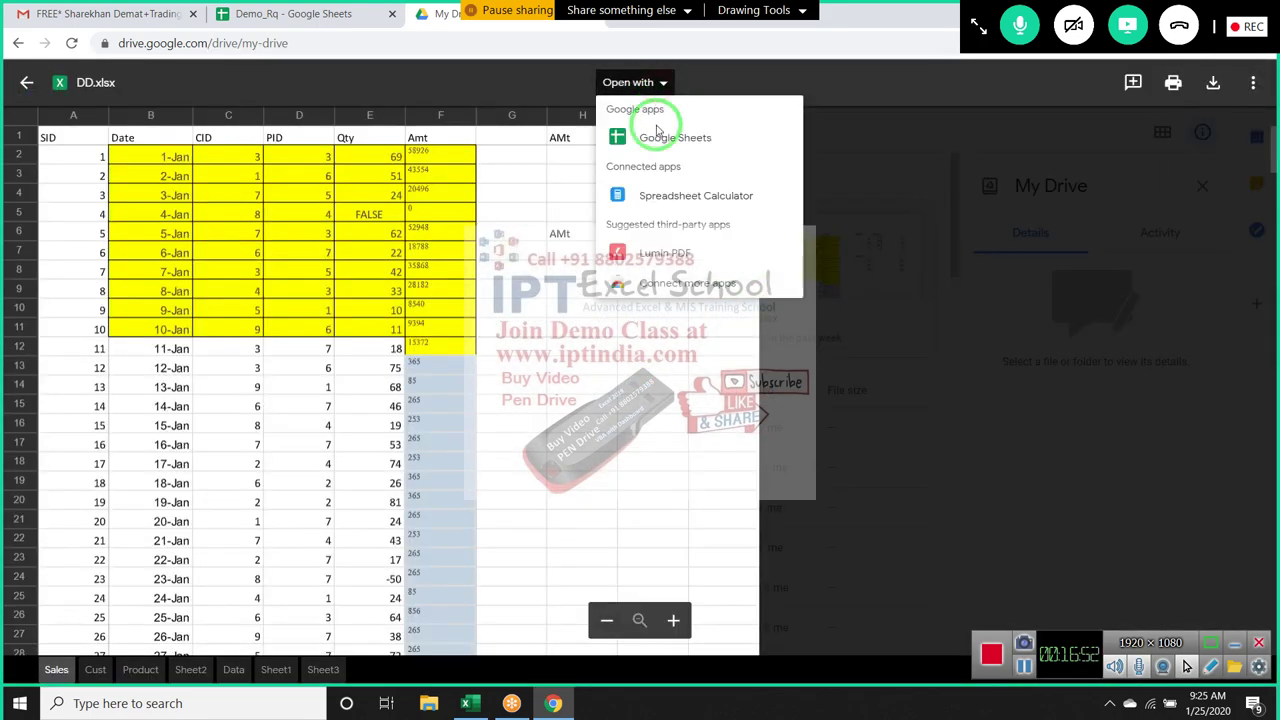
{"action": "left_click", "coordinate": [661, 146]}
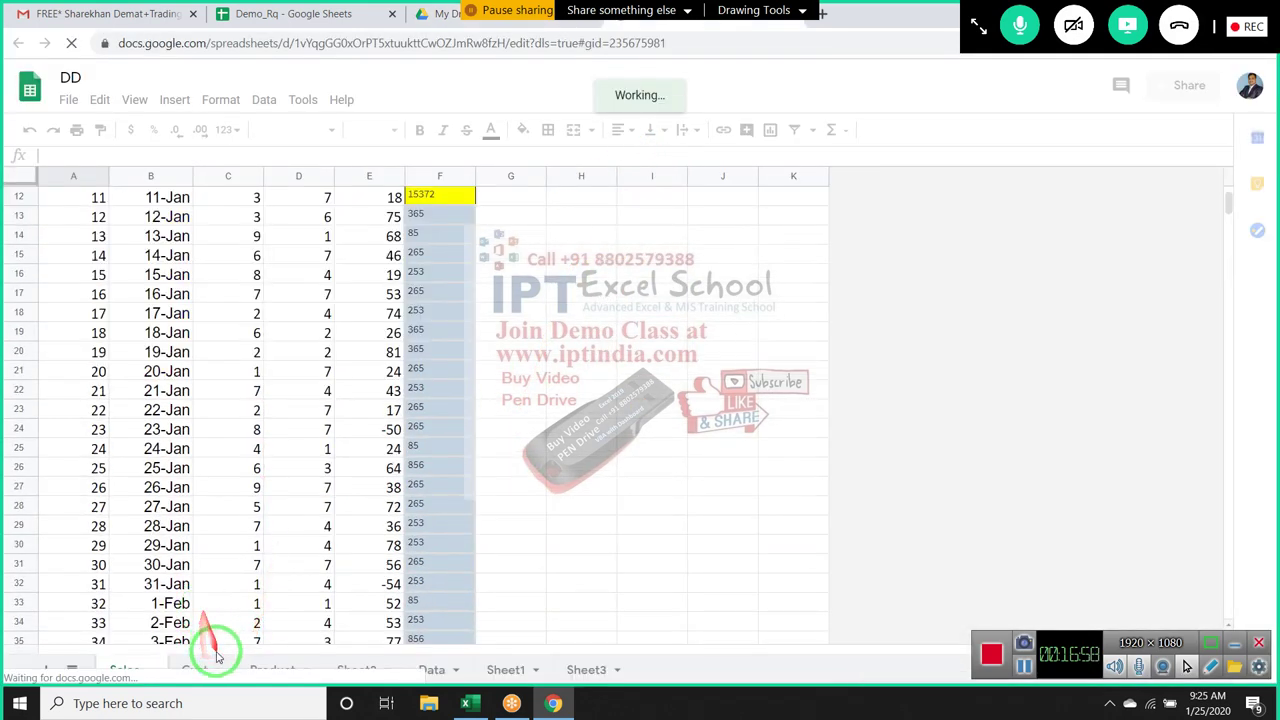
On the Product sheet, enter =TEXTJOIN(",",,B2:B9) in F2 to list DVD through Projector
{"action": "left_click", "coordinate": [275, 668]}
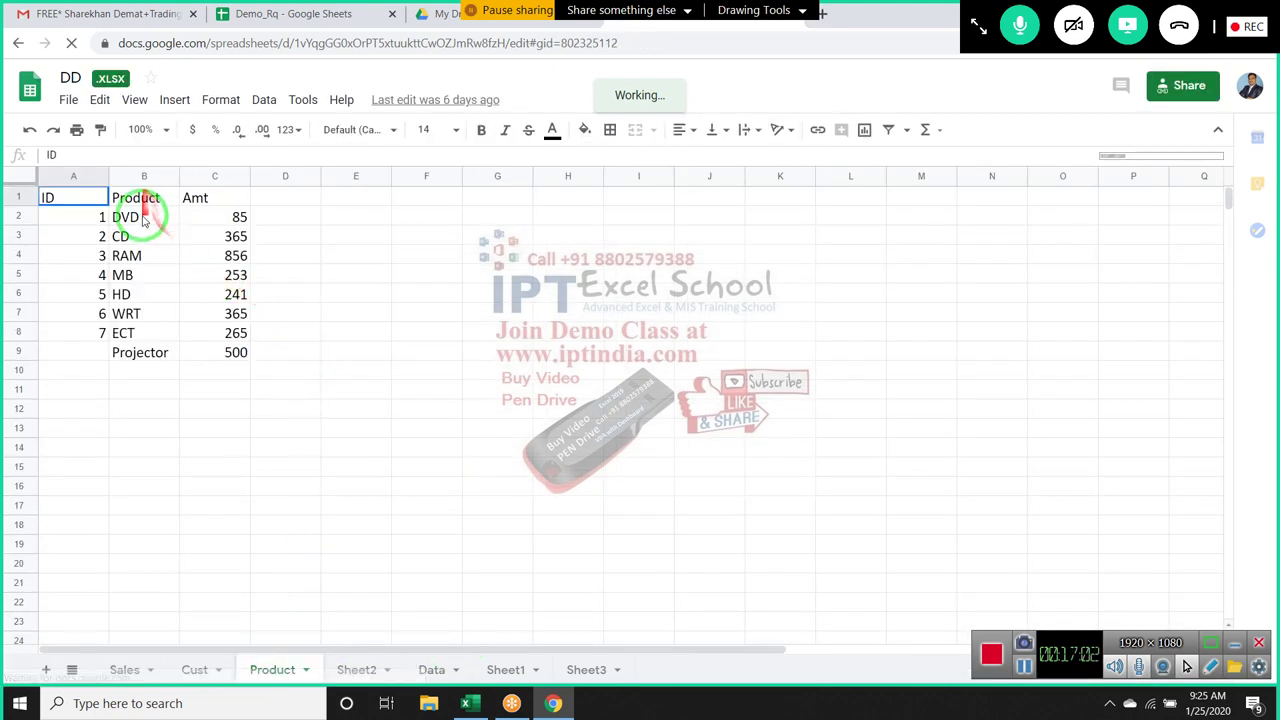
{"action": "left_click", "coordinate": [407, 222]}
{"action": "type", "text": "="}
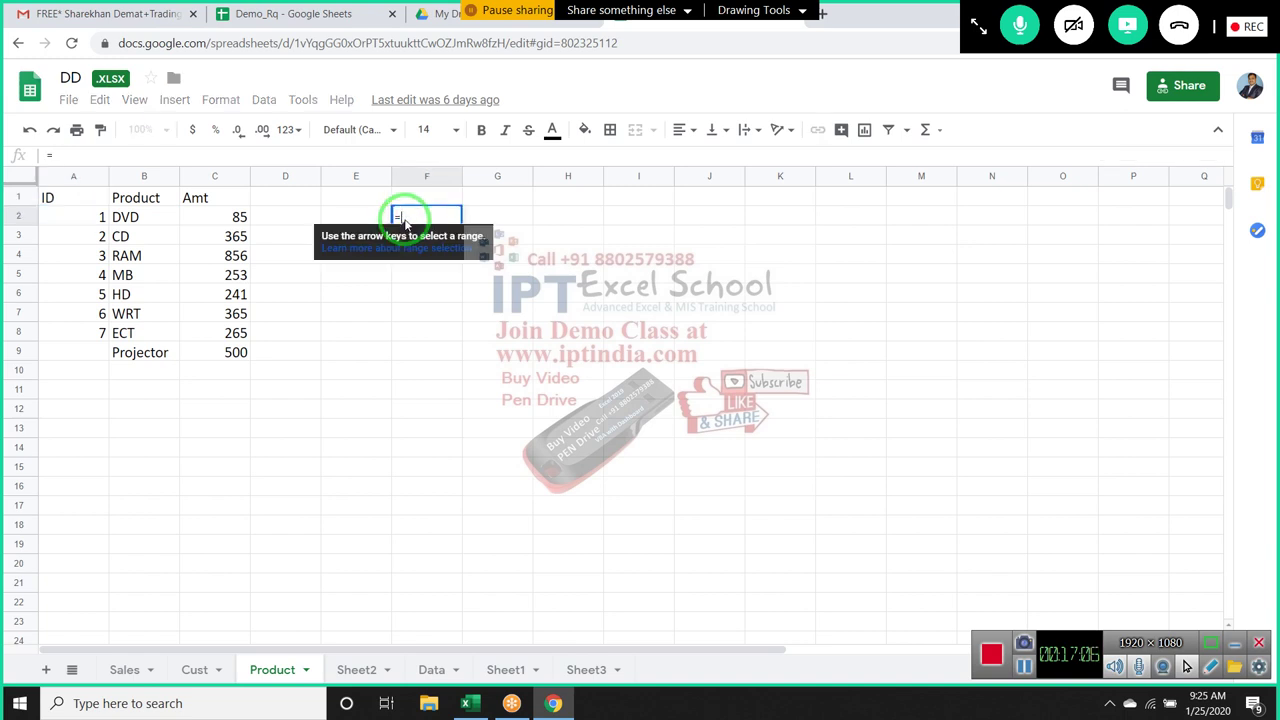
{"action": "type", "text": "c"}
{"action": "key", "text": "BackSpace"}
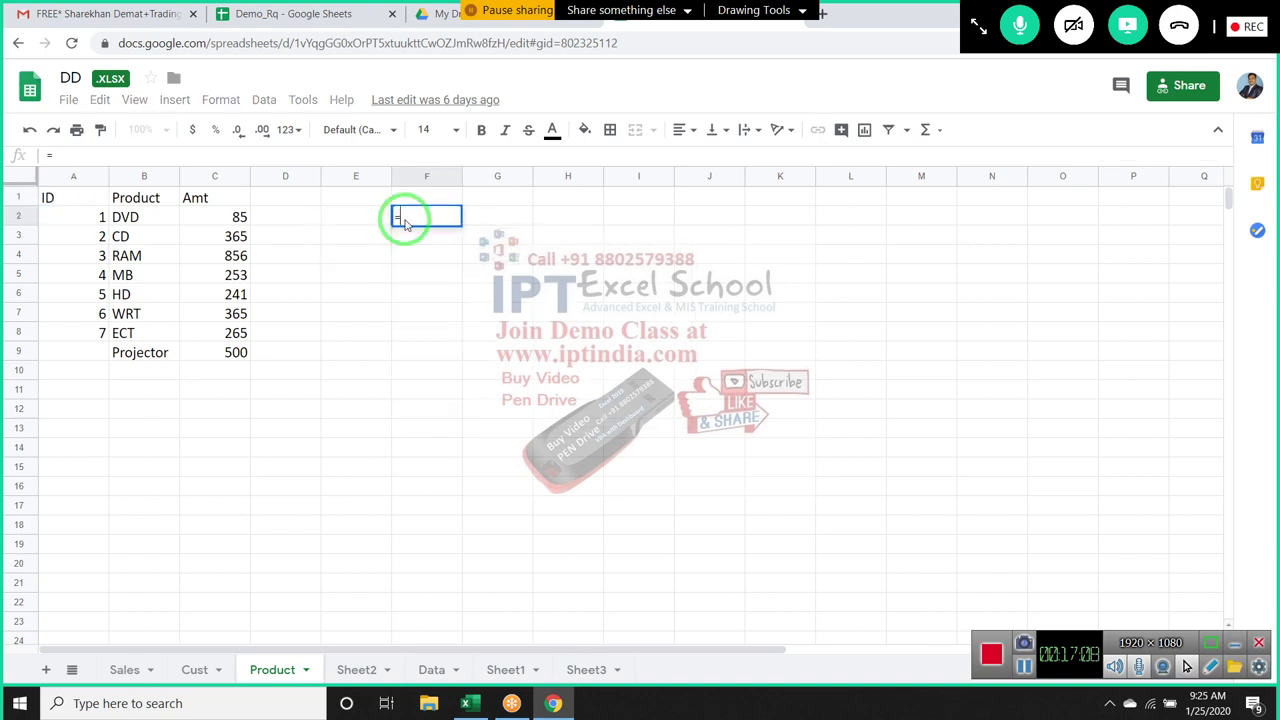
{"action": "type", "text": "te"}
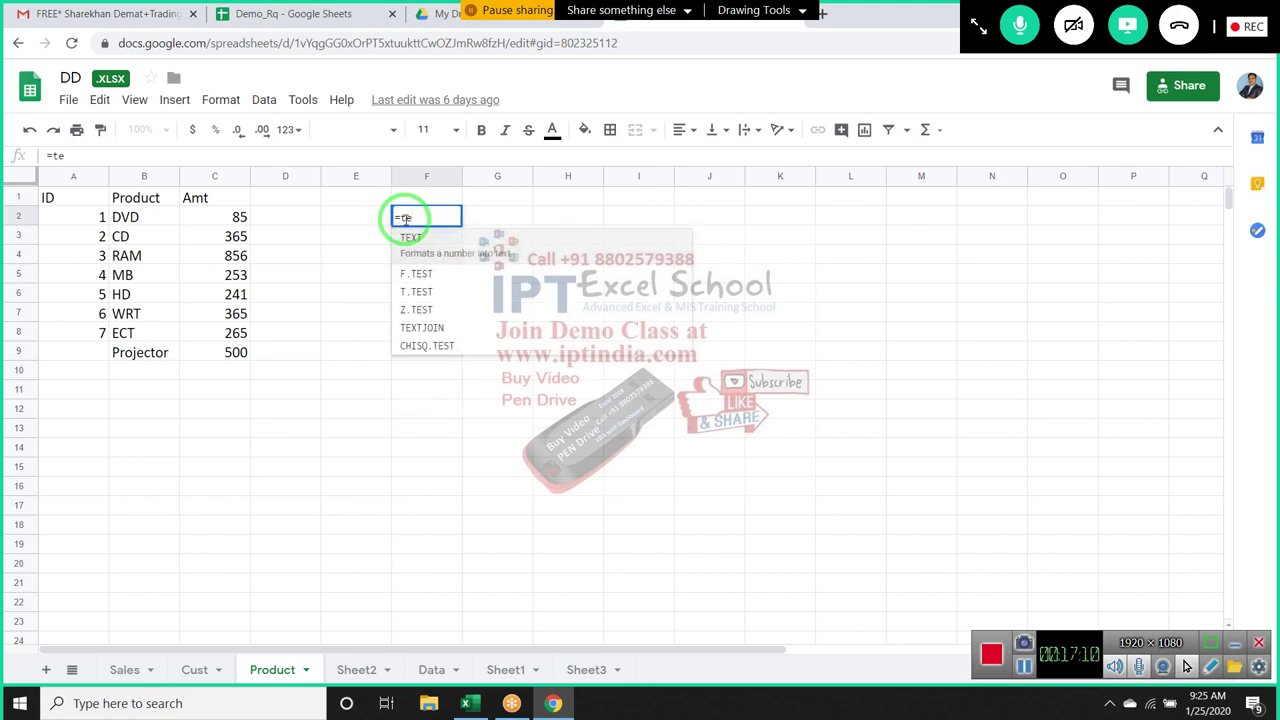
{"action": "key", "text": "Down"}
{"action": "key", "text": "Down"}
{"action": "key", "text": "Down"}
{"action": "key", "text": "Down"}
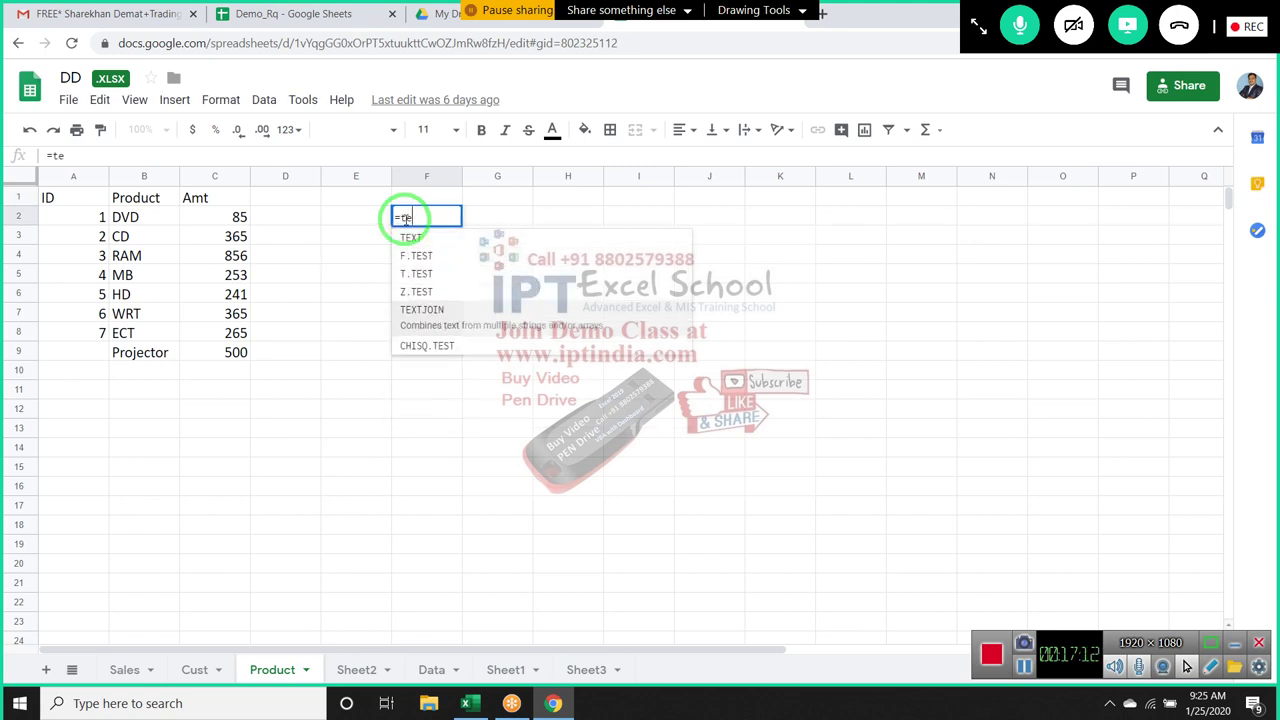
{"action": "key", "text": "Tab"}
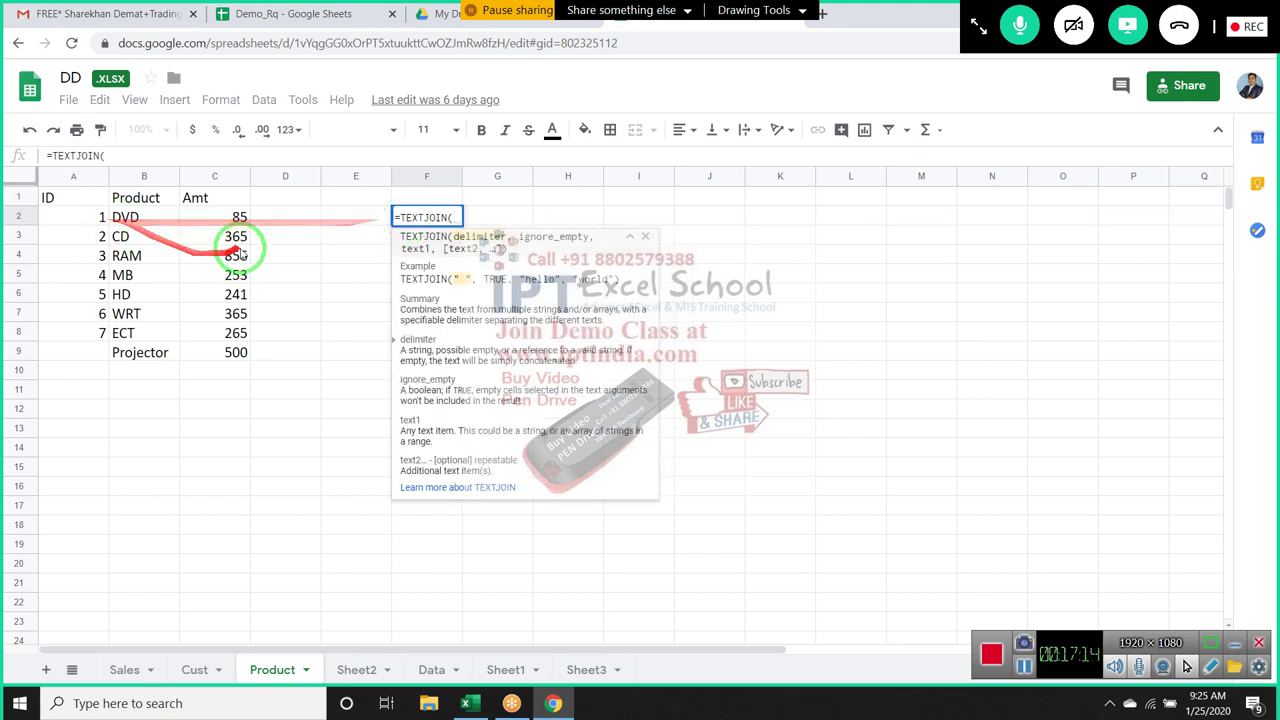
{"action": "type", "text": "\""}
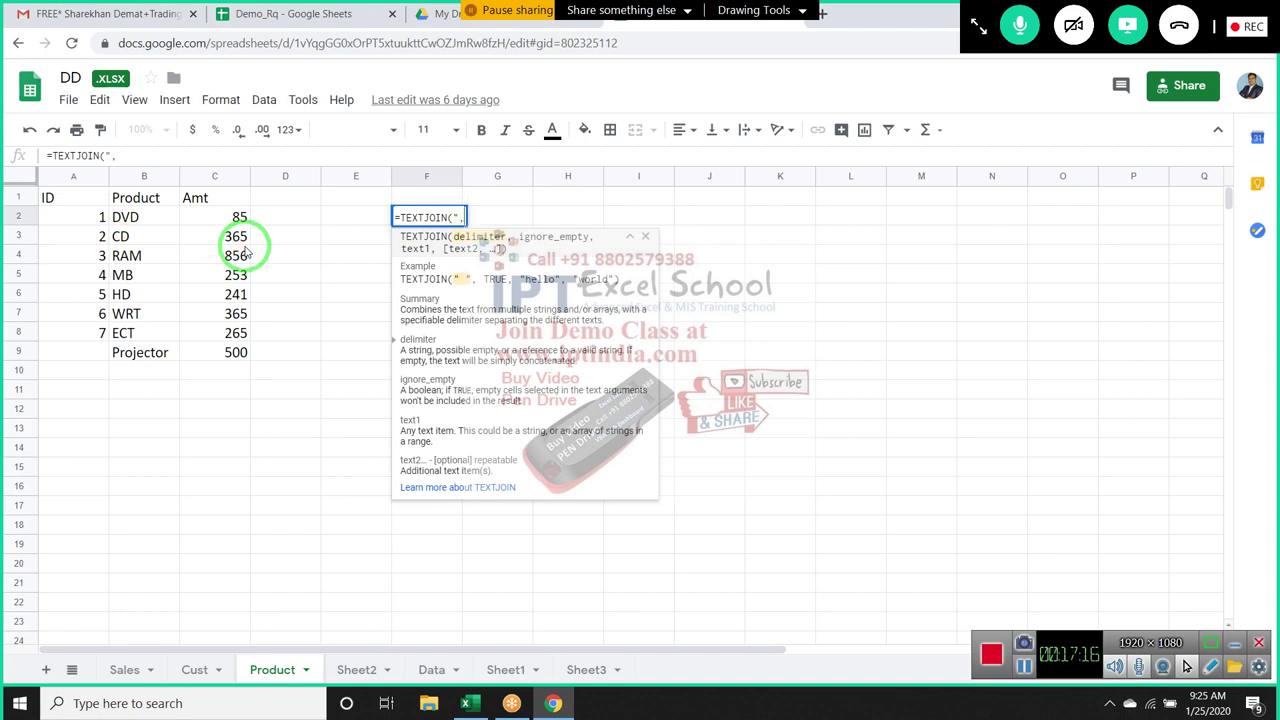
{"action": "type", "text": ",,"}
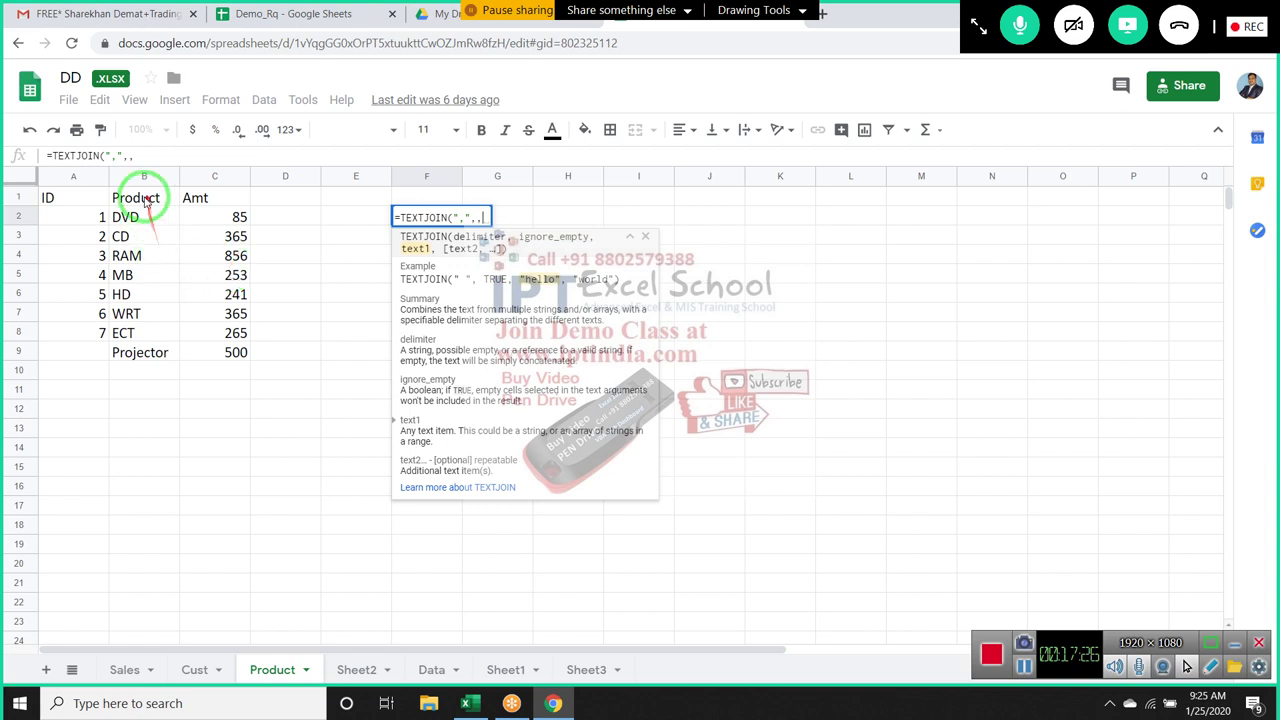
{"action": "left_click_drag", "start_coordinate": [160, 216], "coordinate": [136, 350]}
{"action": "key", "text": "Return"}
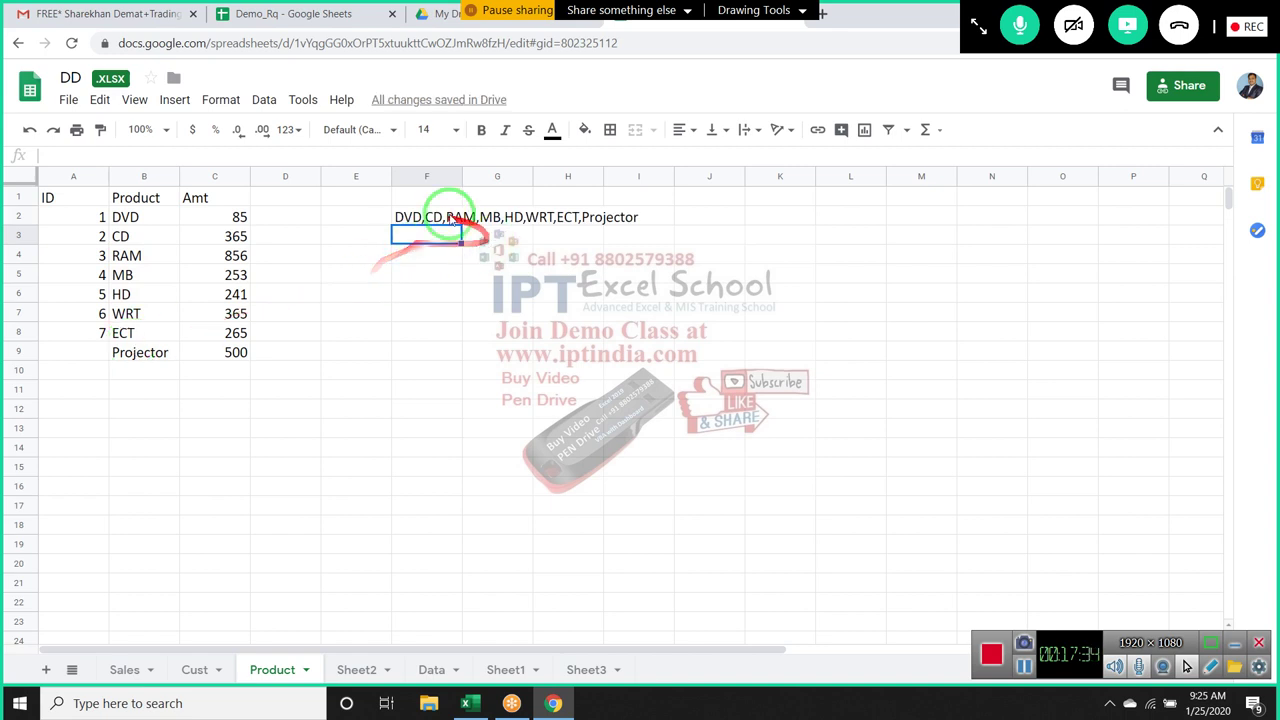
{"action": "left_click", "coordinate": [428, 217]}
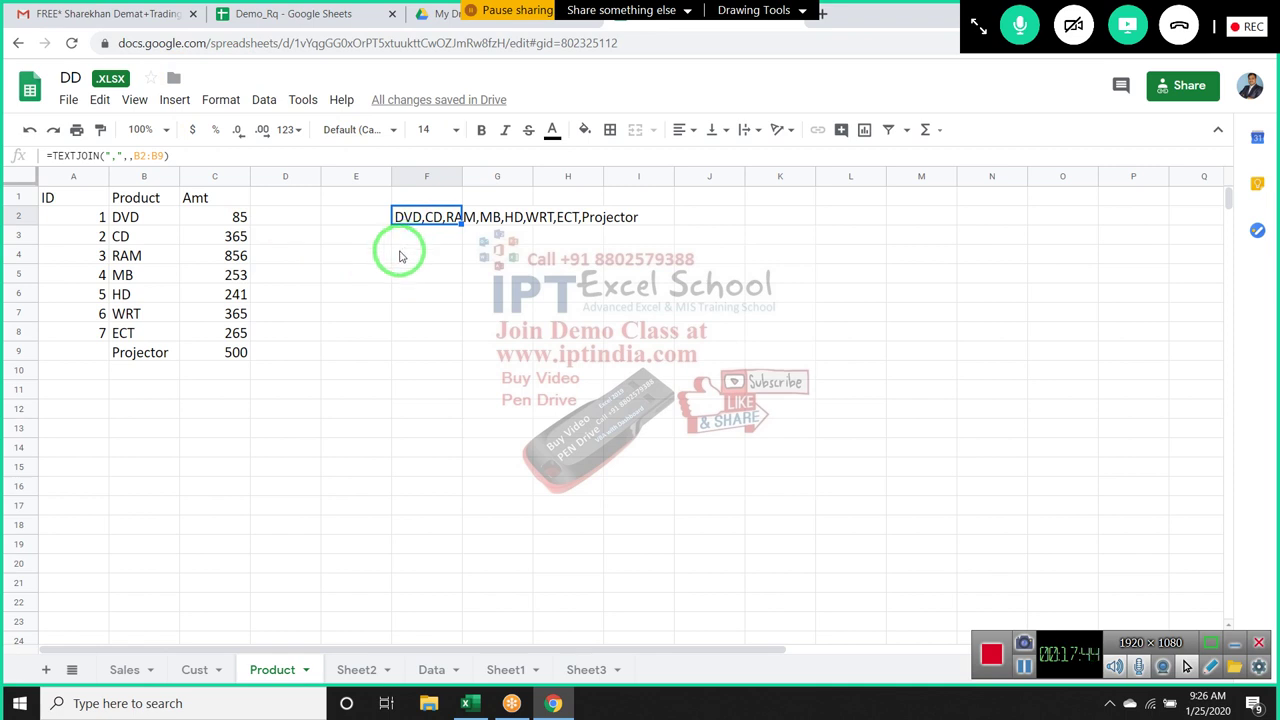
Select the product names DVD through Projector in B2:B9 and copy them
{"action": "left_click", "coordinate": [68, 100]}
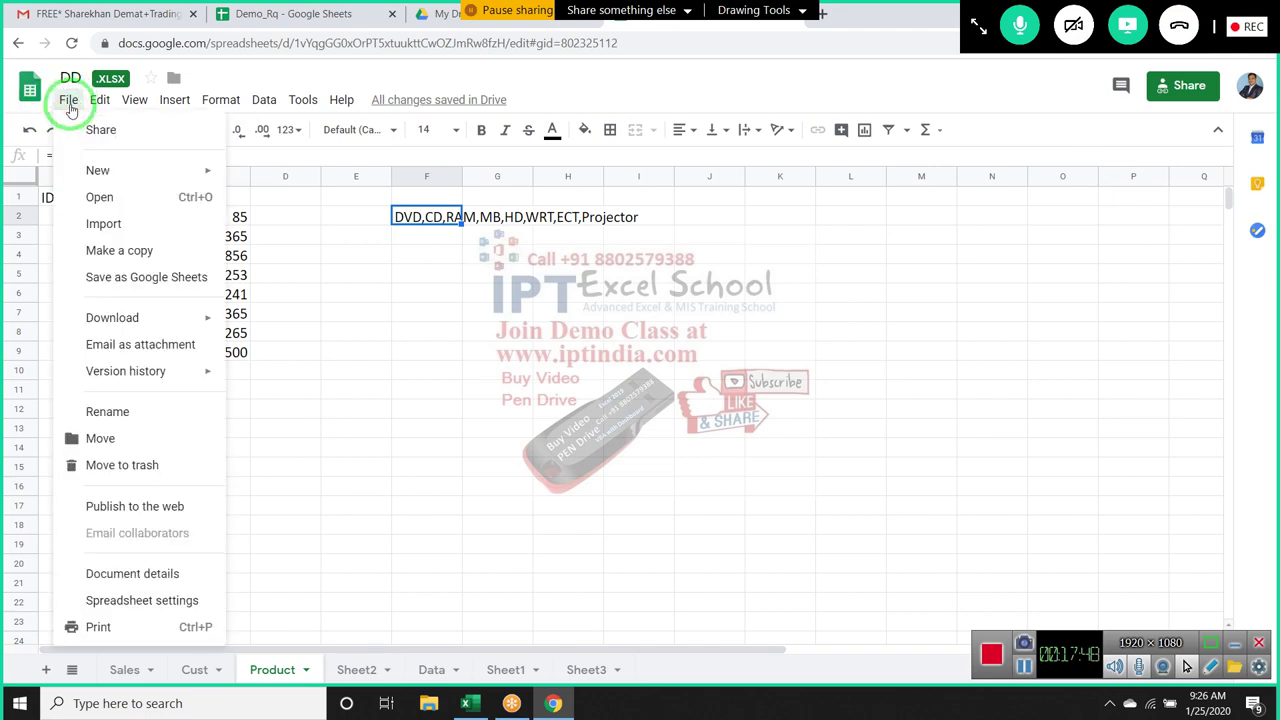
{"action": "left_click", "coordinate": [463, 291]}
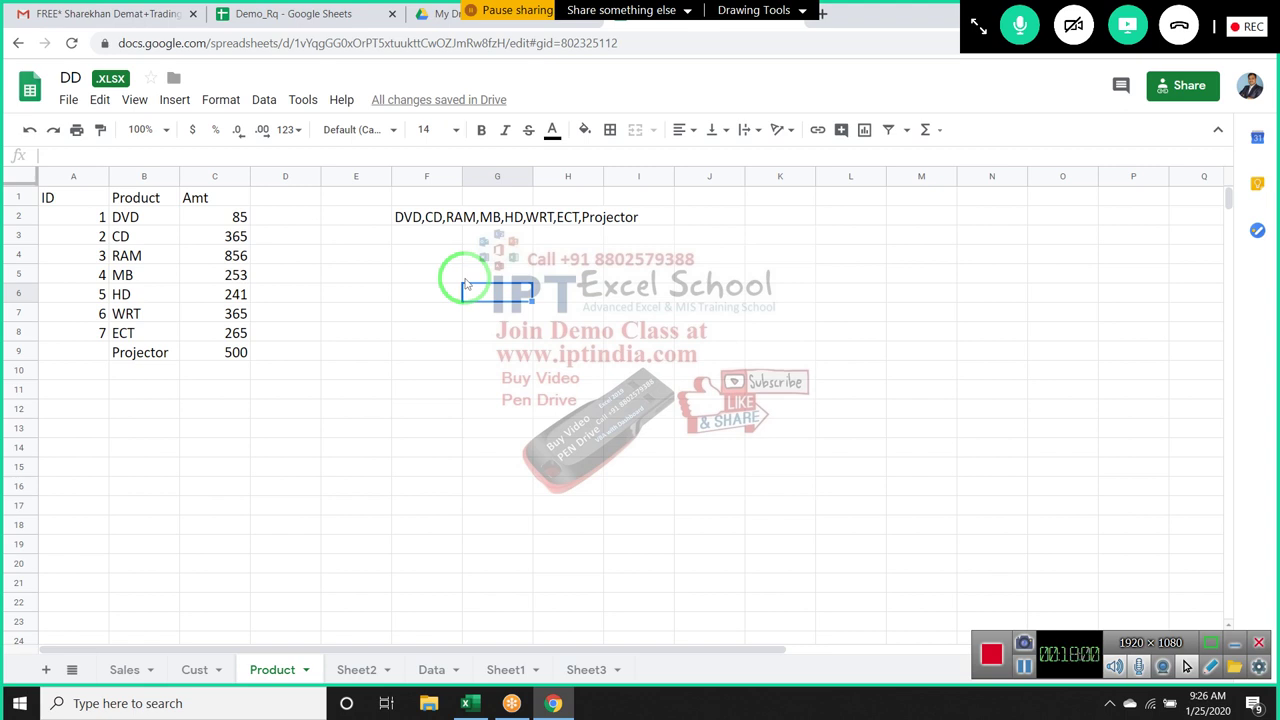
{"action": "left_click", "coordinate": [139, 222]}
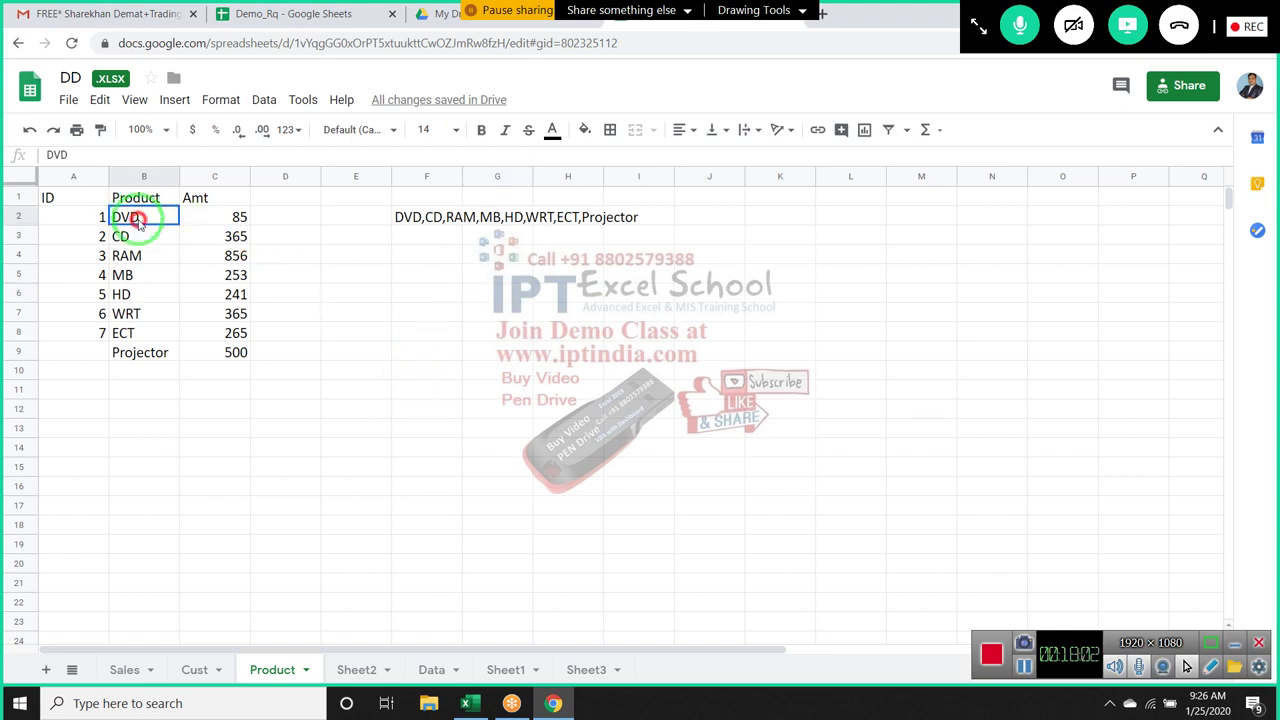
{"action": "left_click_drag", "start_coordinate": [139, 222], "coordinate": [148, 352]}
{"action": "key", "text": "ctrl+c"}
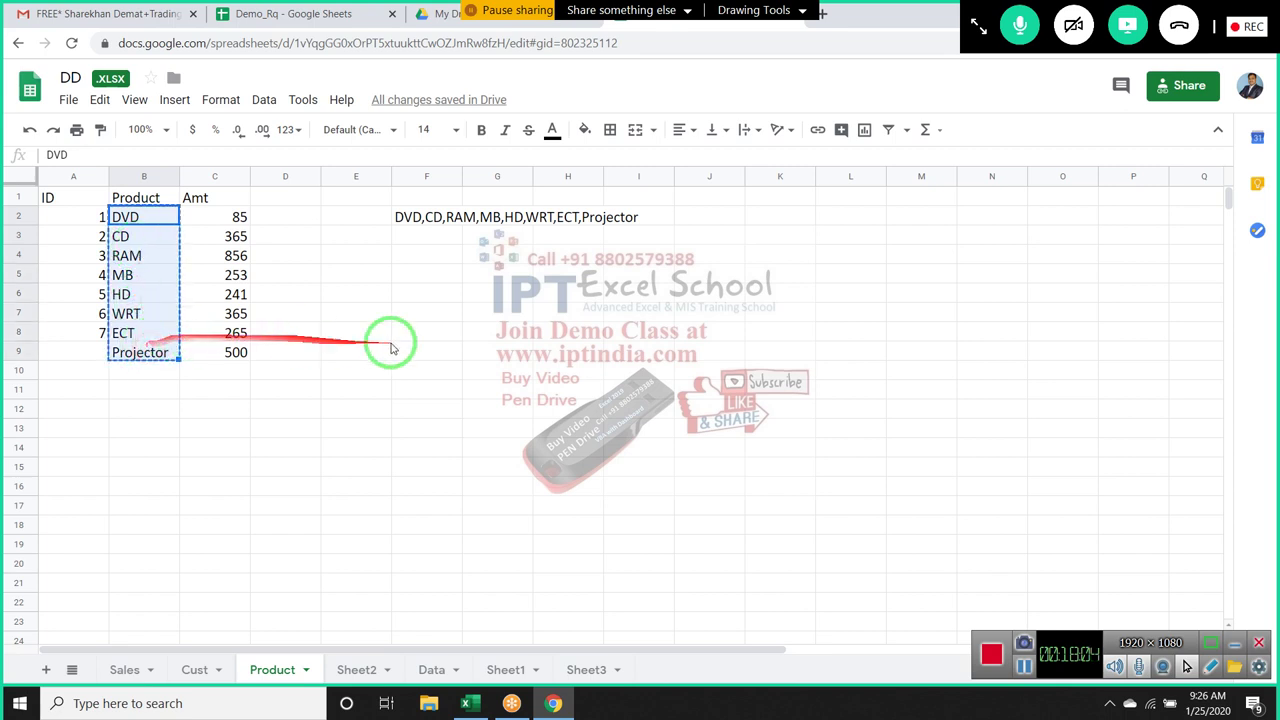
Dismiss the F8 cell menu, select a few cells, and switch to desktop Excel
{"action": "left_click", "coordinate": [430, 333]}
{"action": "right_click", "coordinate": [440, 337]}
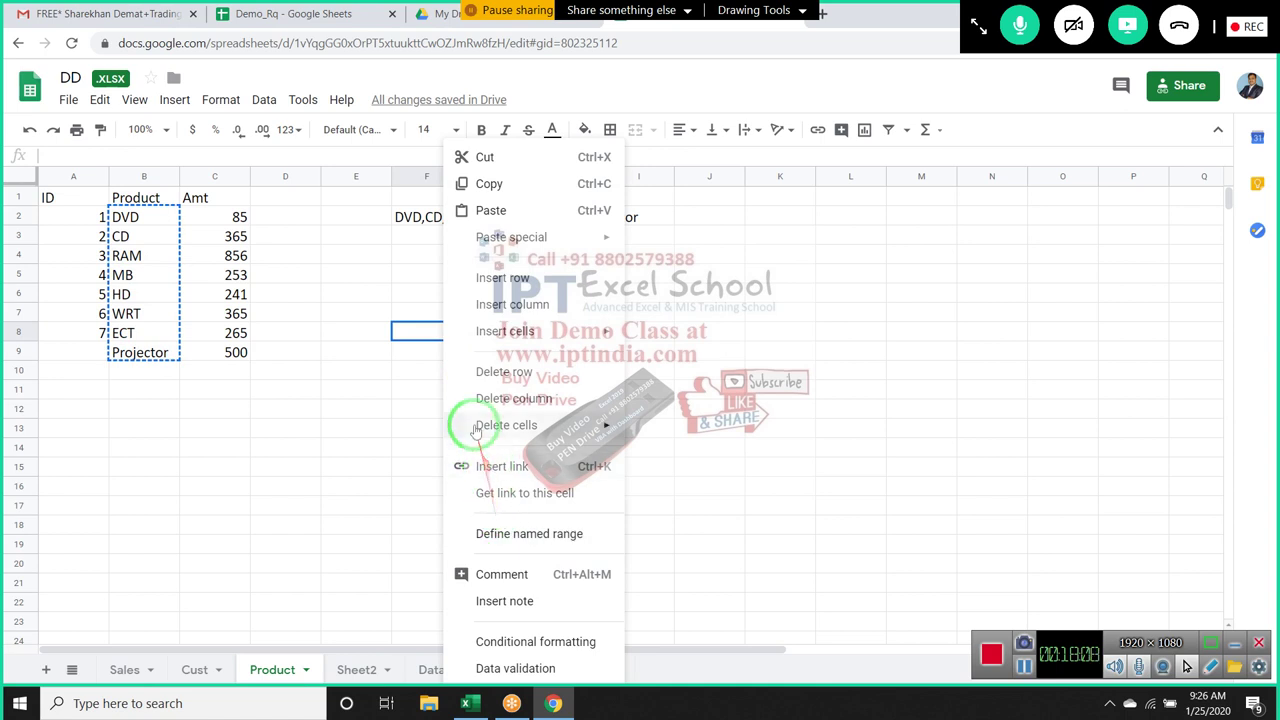
{"action": "left_click_drag", "start_coordinate": [434, 363], "coordinate": [395, 325]}
{"action": "left_click", "coordinate": [390, 328]}
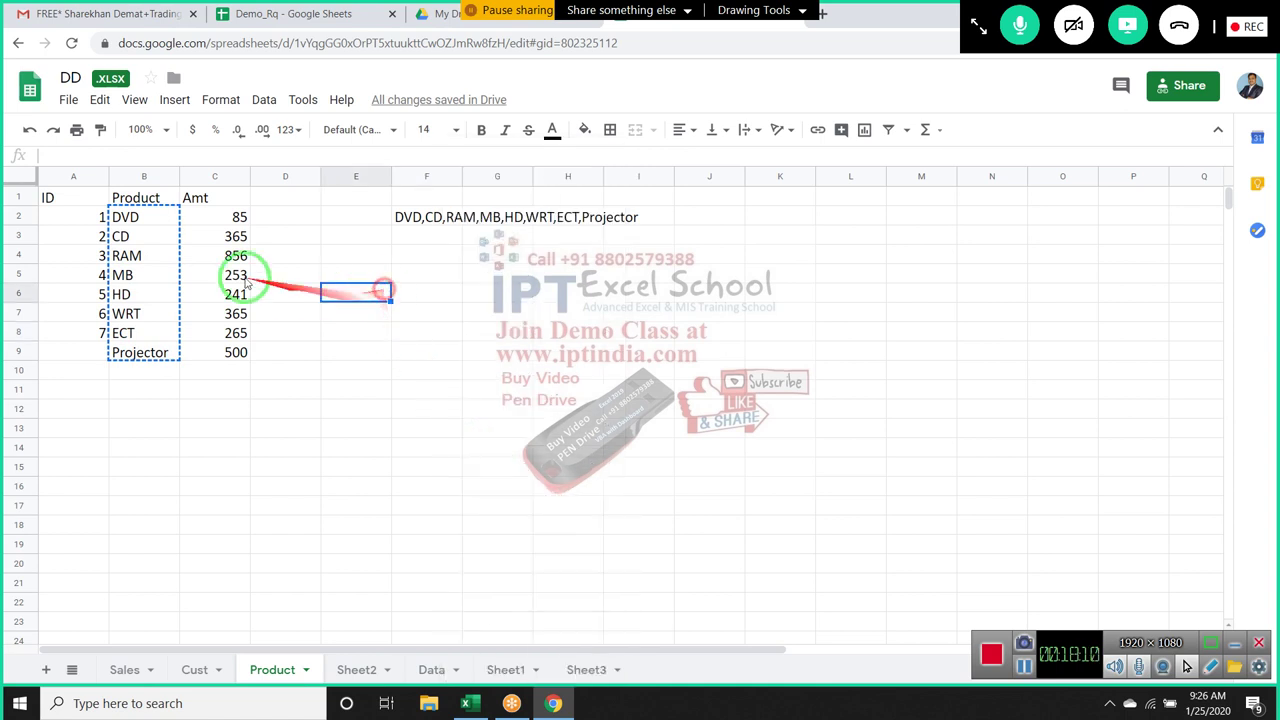
{"action": "left_click", "coordinate": [150, 217]}
{"action": "left_click", "coordinate": [153, 258]}
{"action": "left_click", "coordinate": [155, 272]}
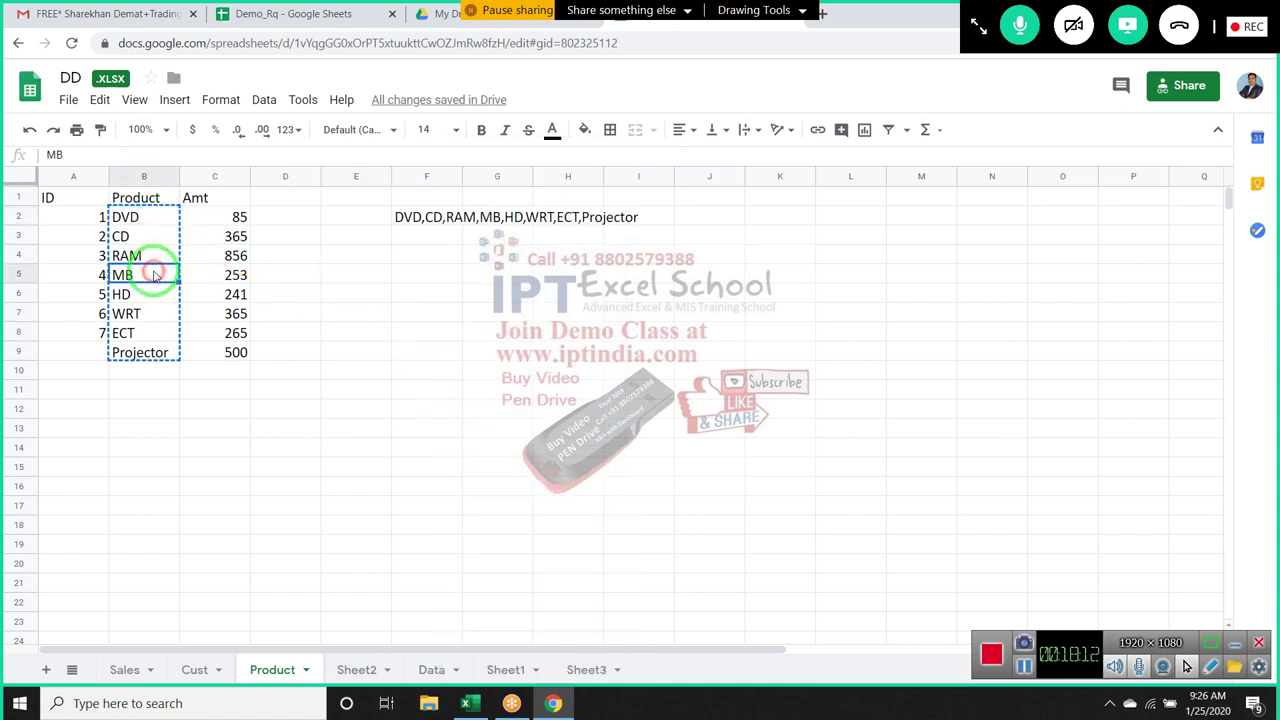
{"action": "left_click", "coordinate": [420, 277]}
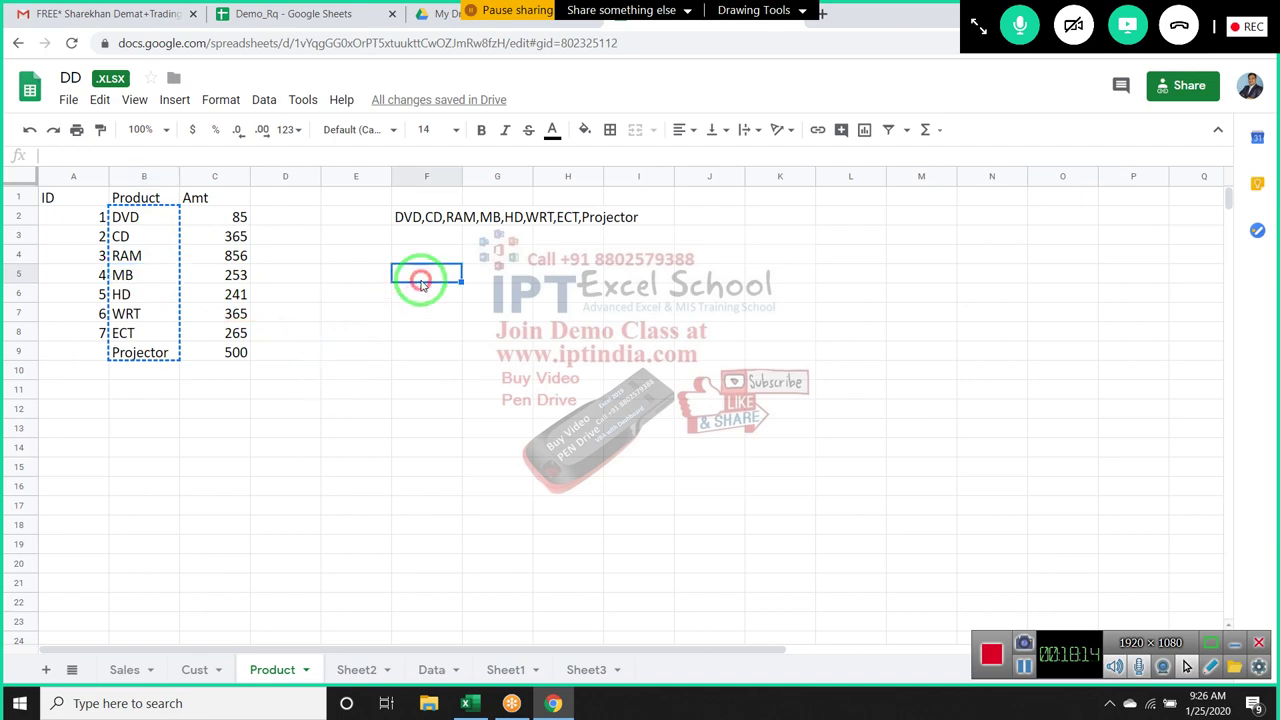
{"action": "key", "text": "alt+Tab"}
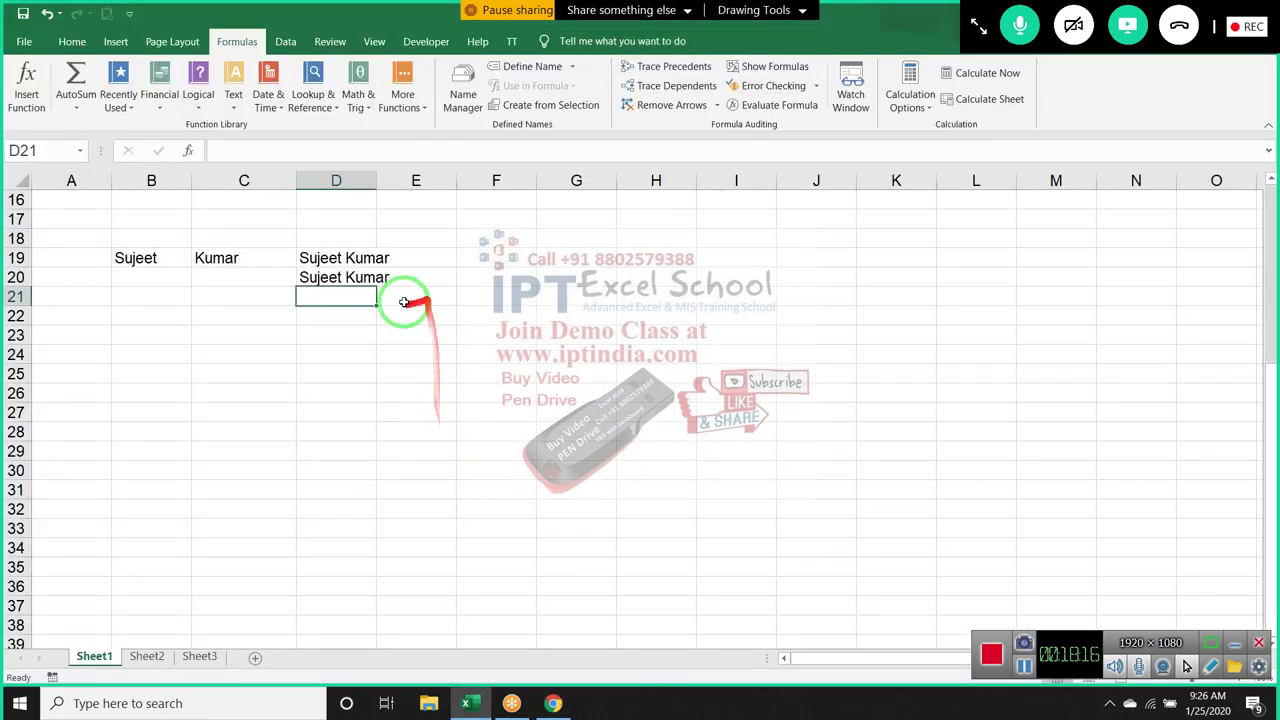
Enter =CONCATENATE(B19:C19) in E19, which returns #VALUE!
{"action": "key", "text": "Up"}
{"action": "key", "text": "Up"}
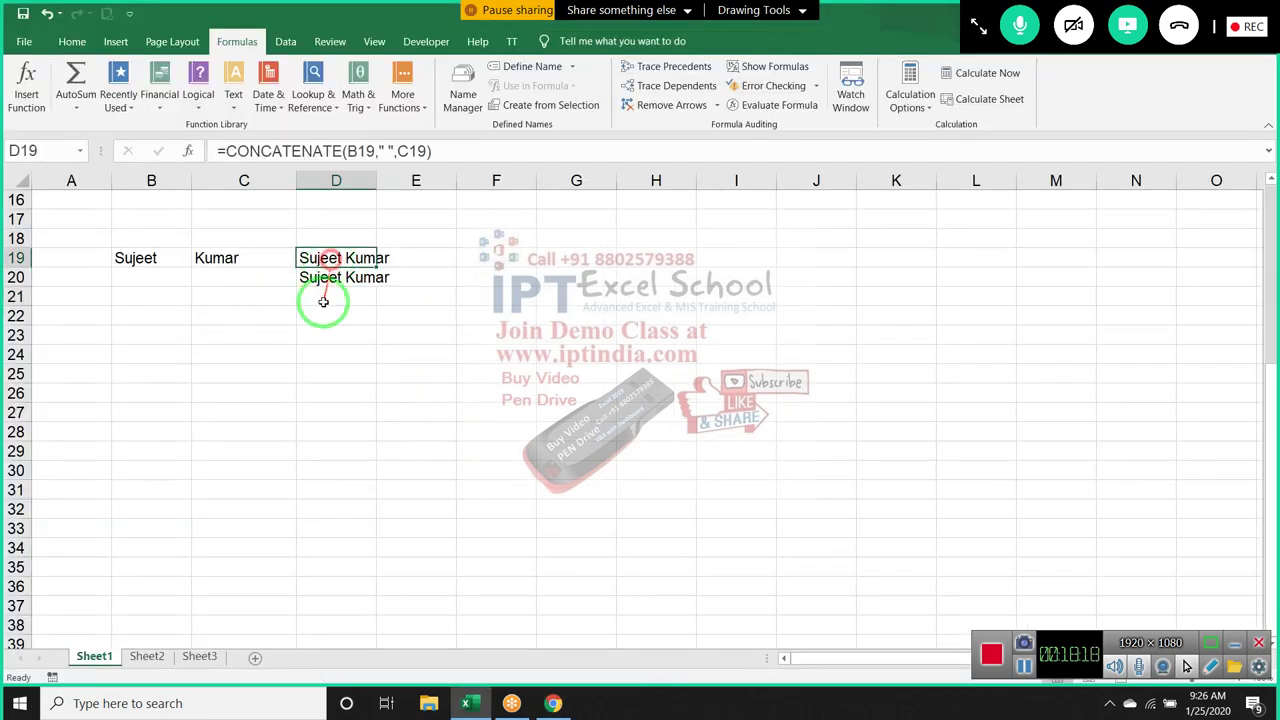
{"action": "key", "text": "Down"}
{"action": "key", "text": "Down"}
{"action": "left_click", "coordinate": [428, 255]}
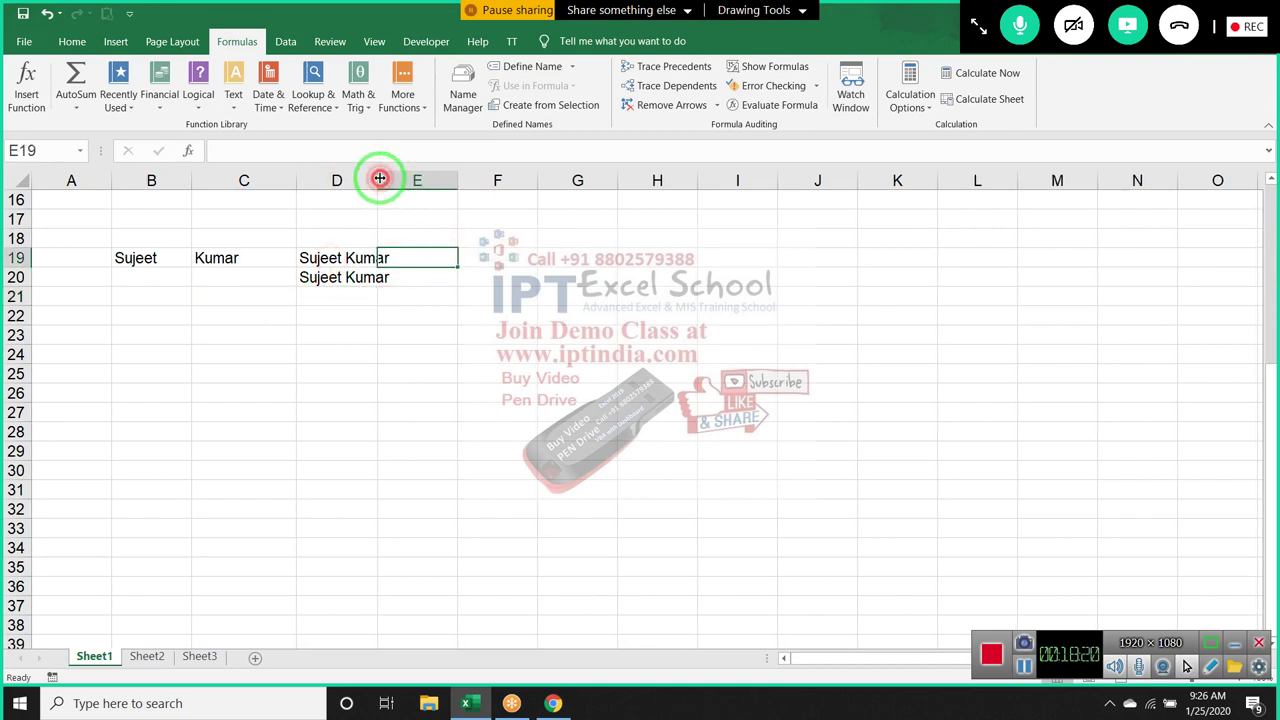
{"action": "type", "text": "="}
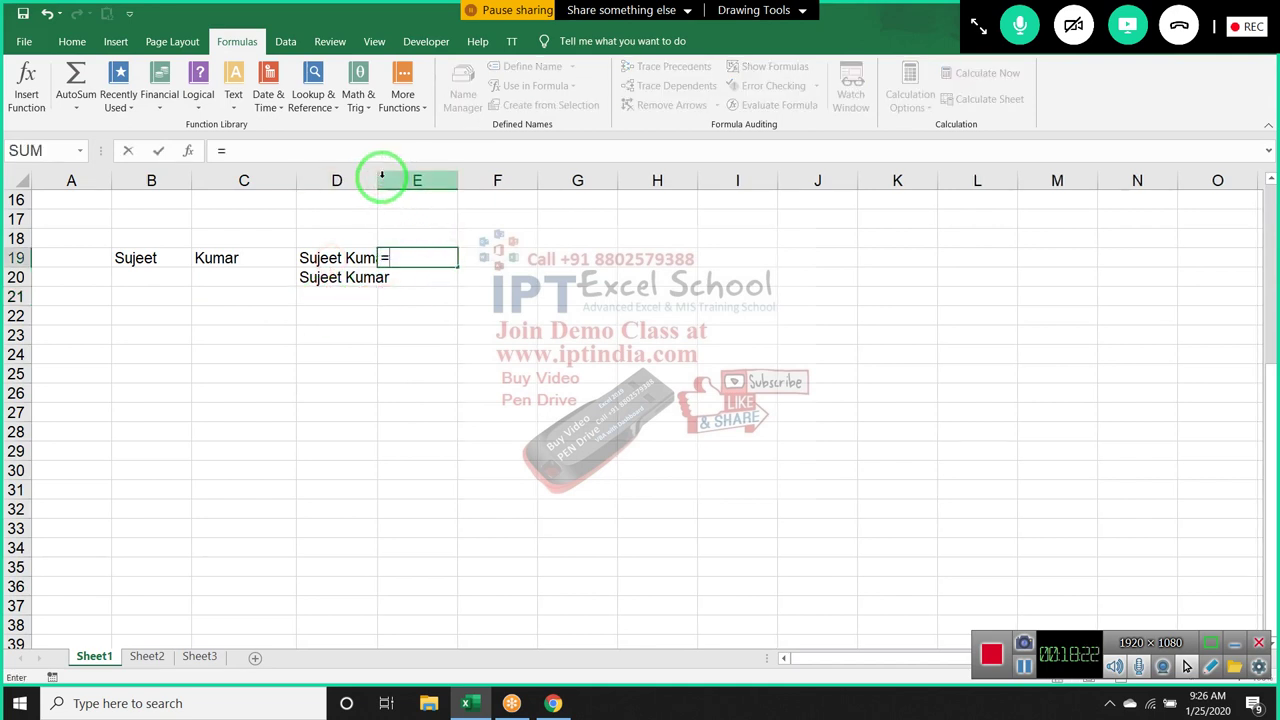
{"action": "type", "text": "cn"}
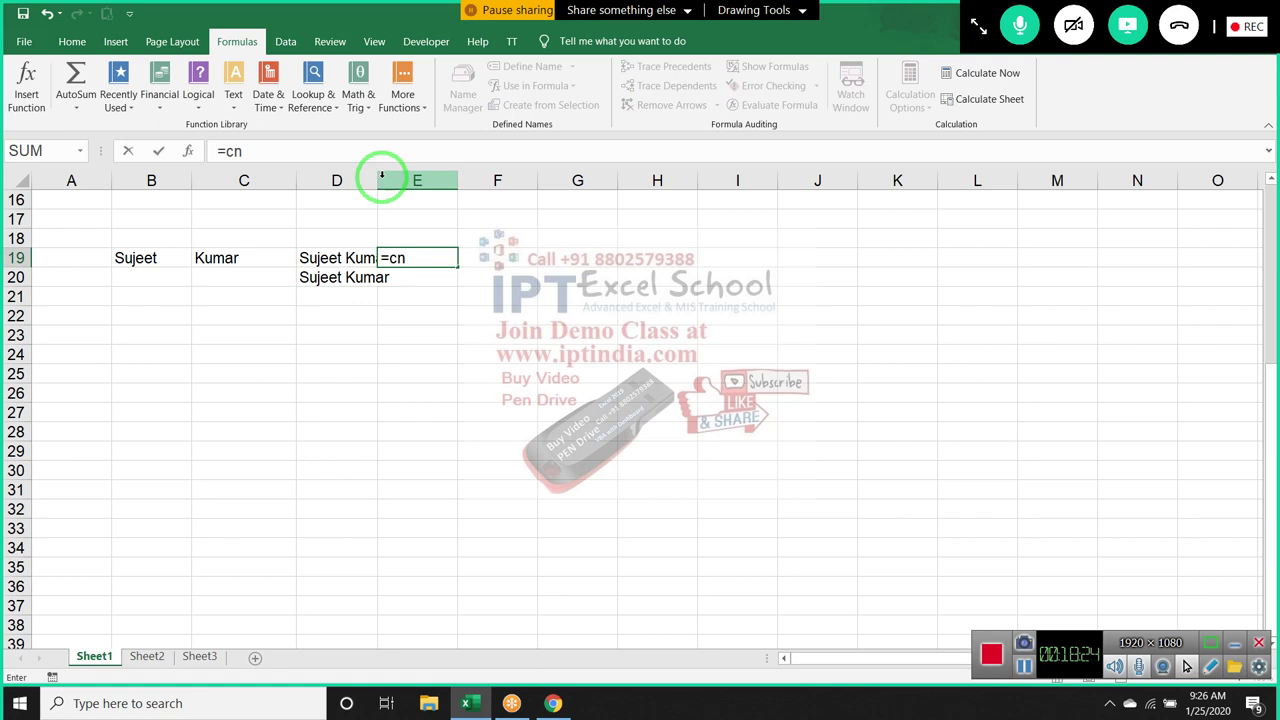
{"action": "key", "text": "BackSpace"}
{"action": "type", "text": "on"}
{"action": "key", "text": "Tab"}
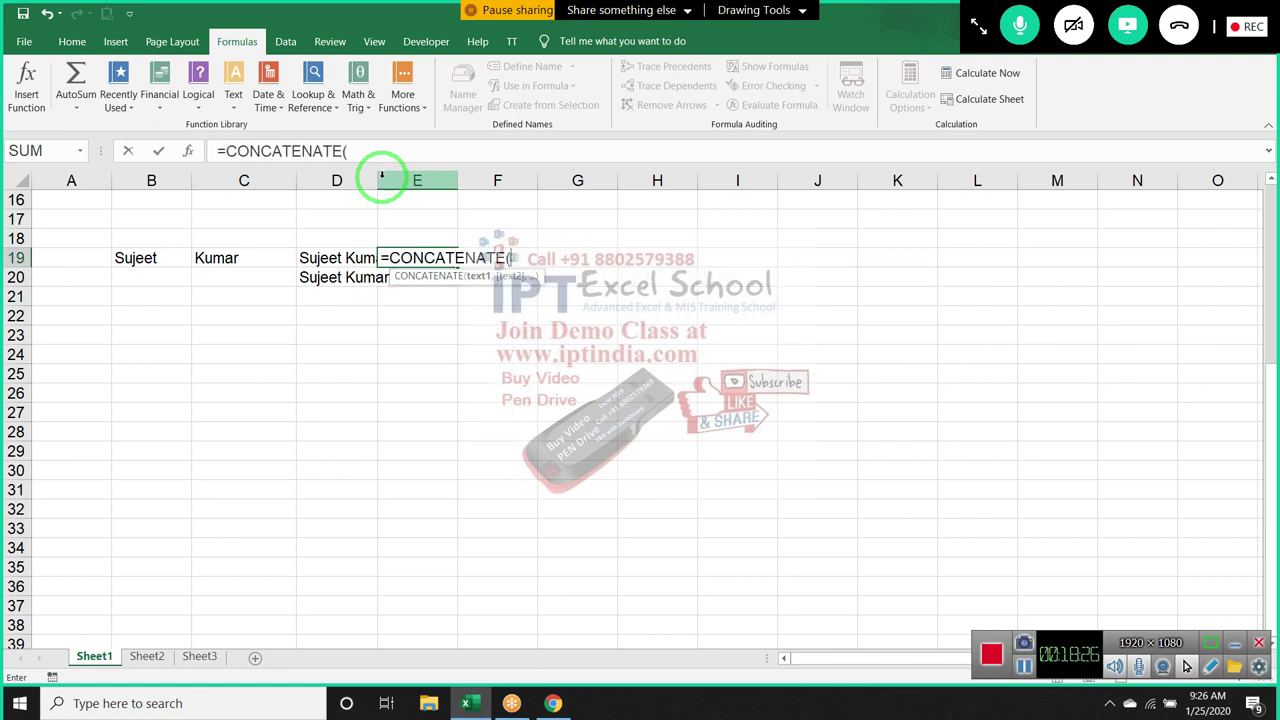
{"action": "left_click_drag", "start_coordinate": [160, 257], "coordinate": [218, 252]}
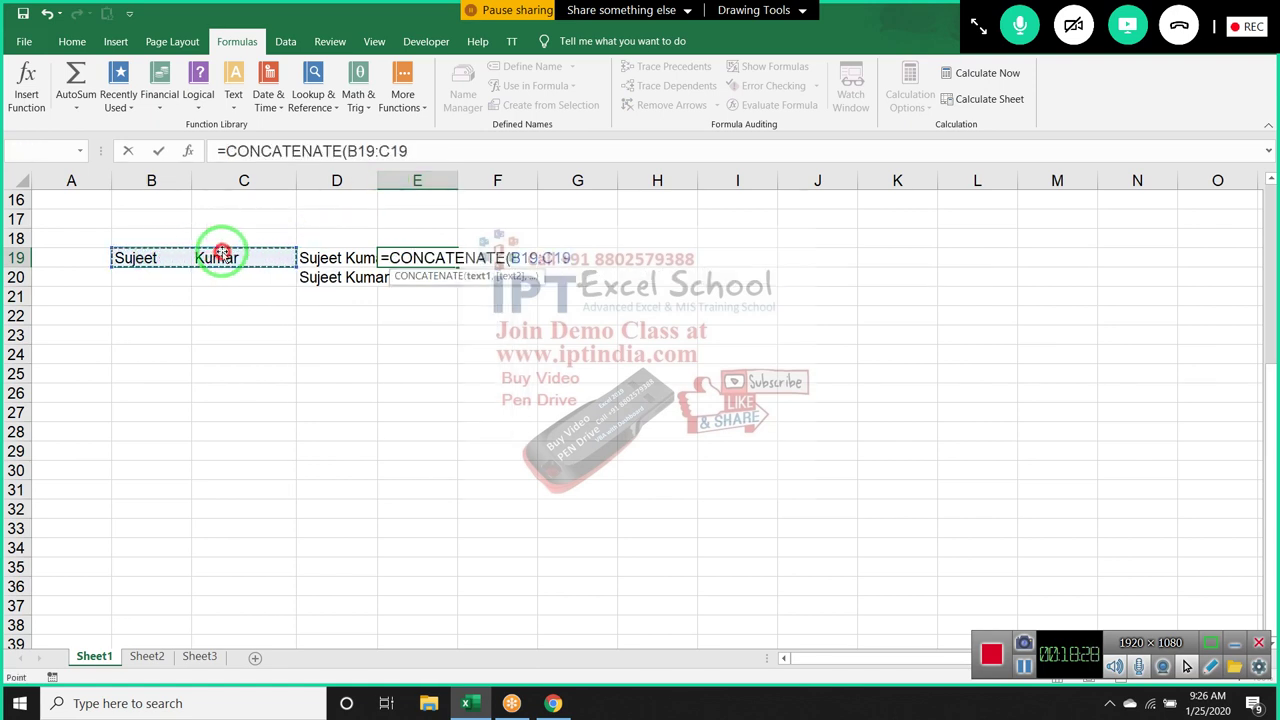
{"action": "key", "text": "Return"}
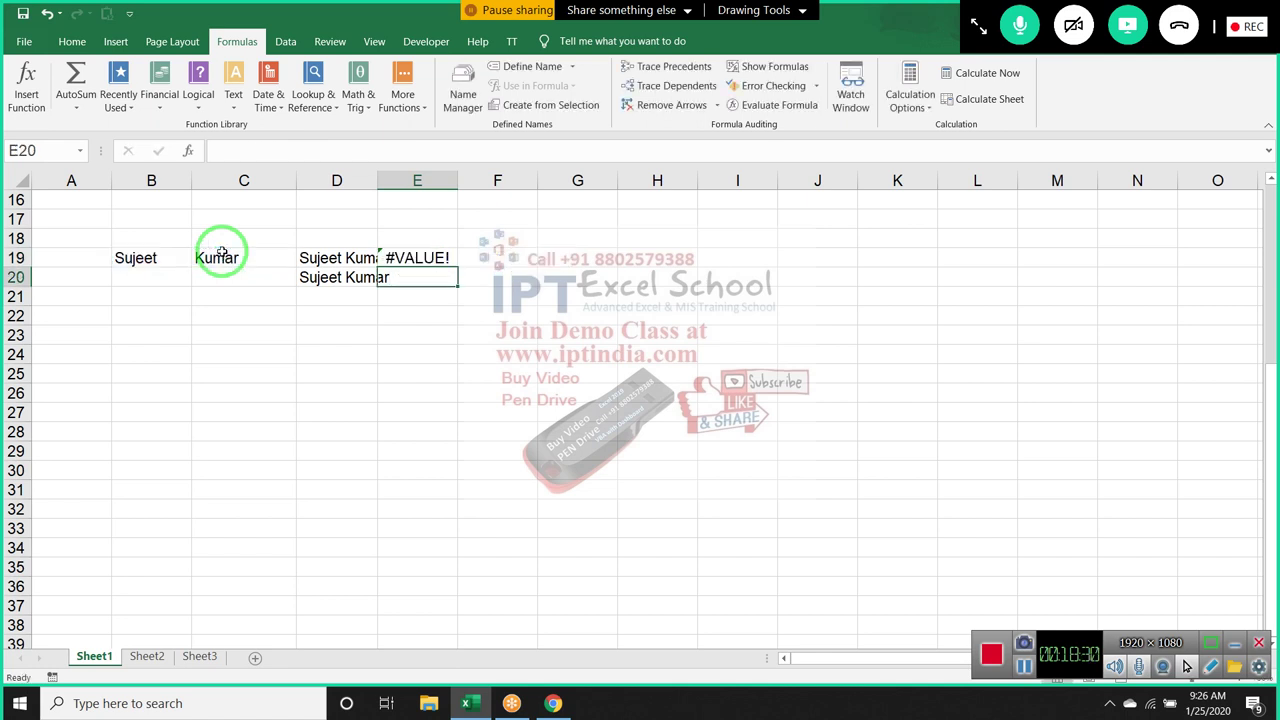
{"action": "left_click", "coordinate": [430, 260]}
{"action": "double_click", "coordinate": [430, 262]}
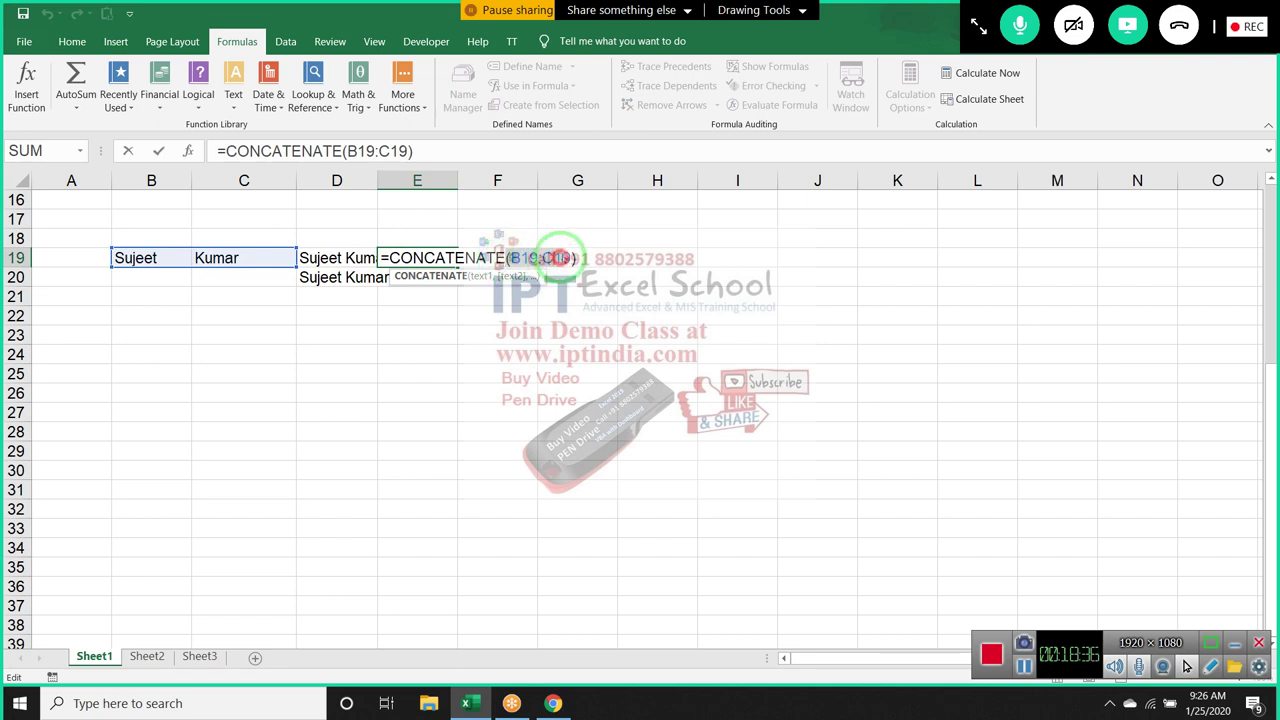
{"action": "double_click", "coordinate": [566, 258]}
{"action": "key", "text": "BackSpace"}
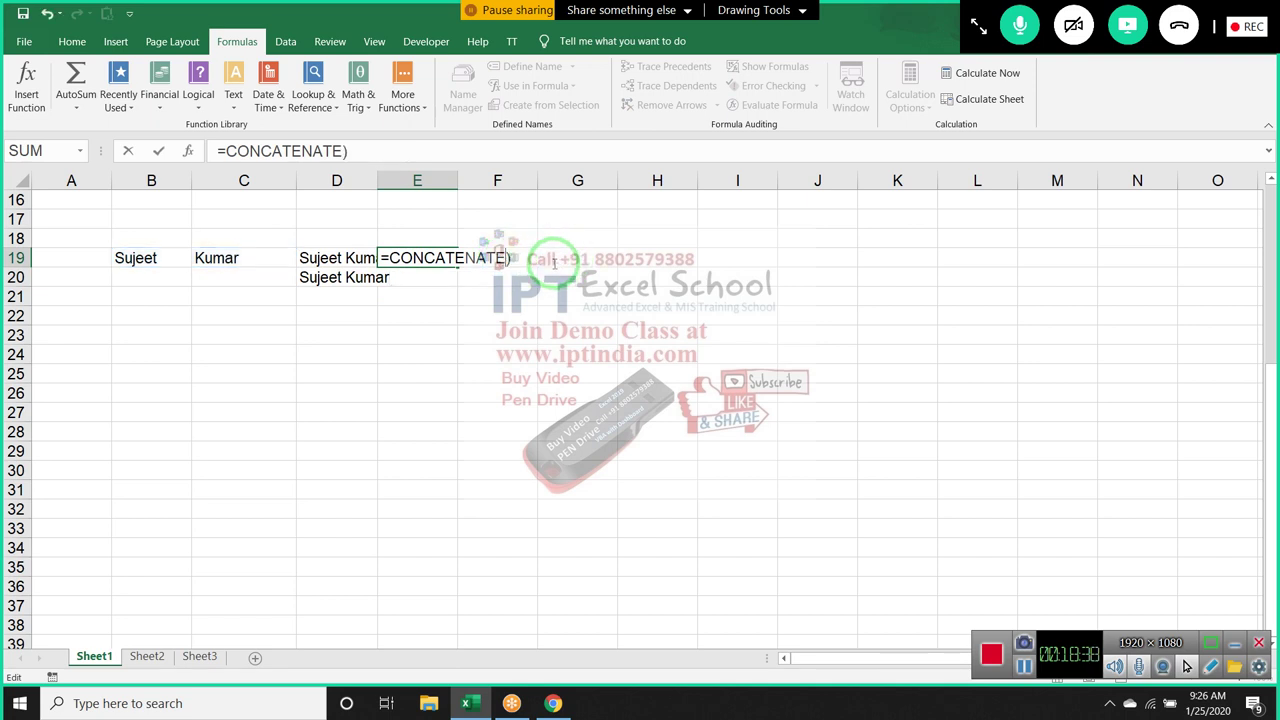
{"action": "type", "text": "("}
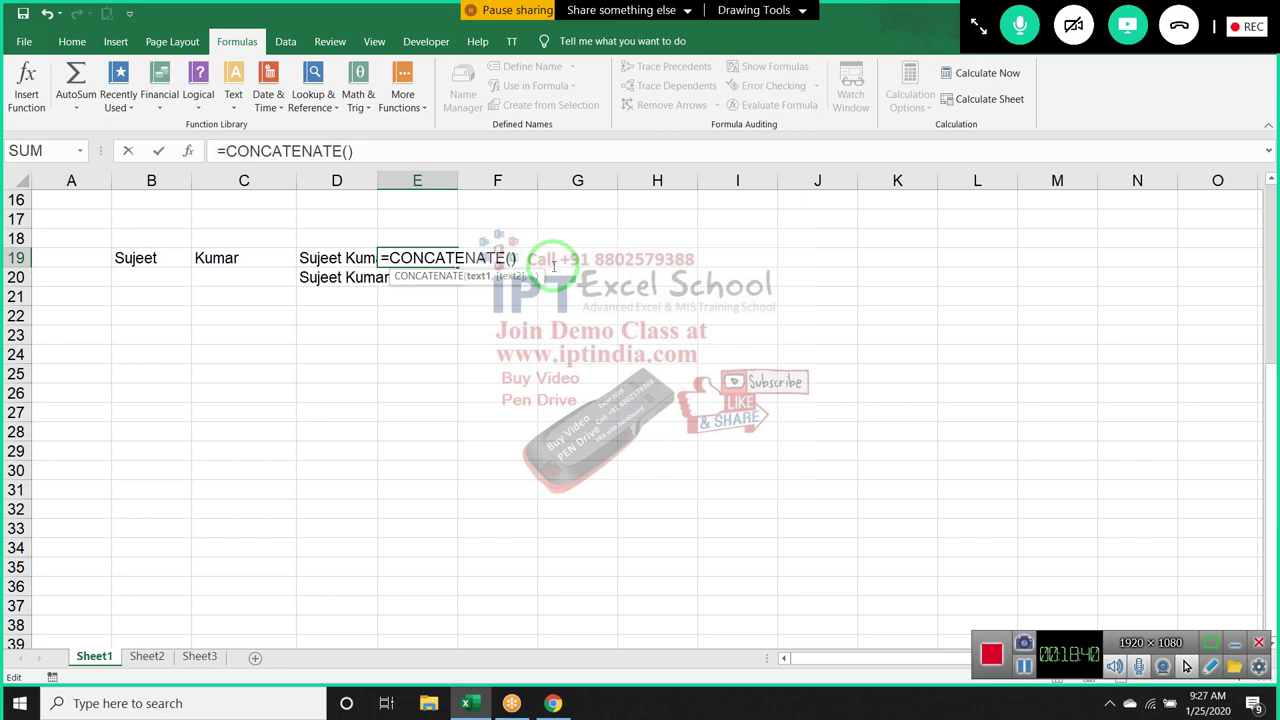
{"action": "left_click", "coordinate": [130, 255]}
{"action": "type", "text": ","}
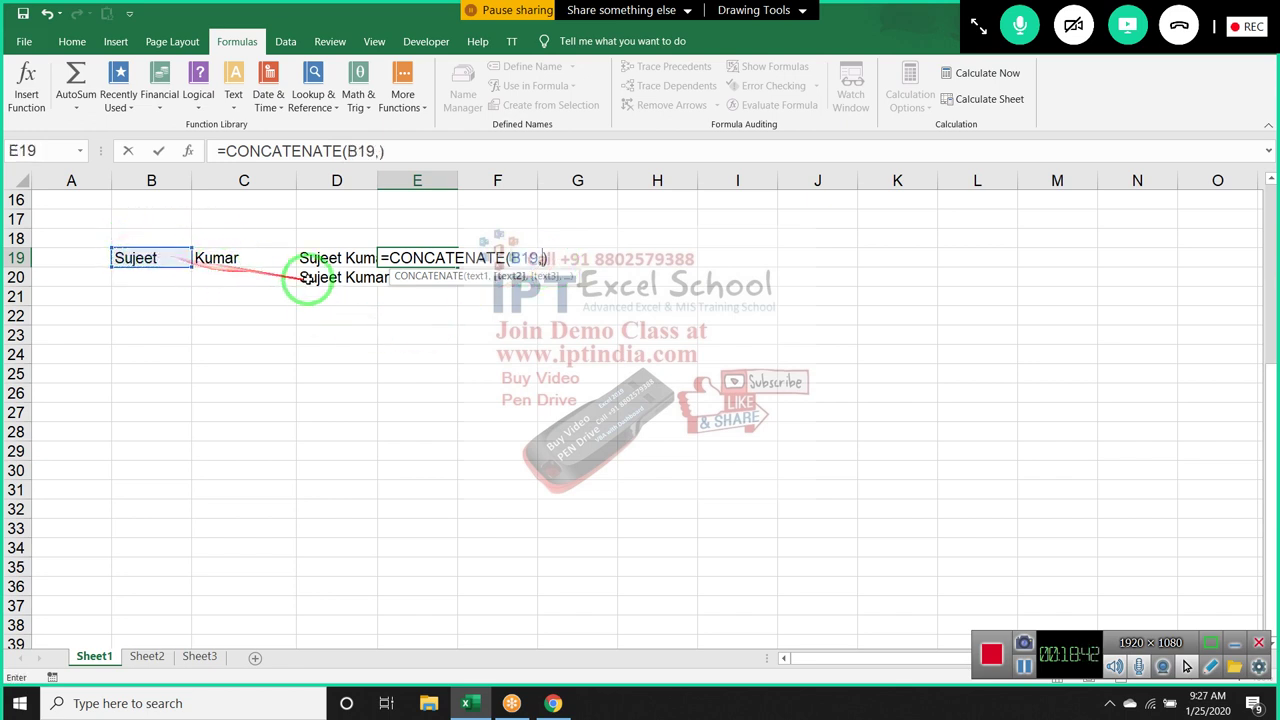
{"action": "left_click", "coordinate": [278, 259]}
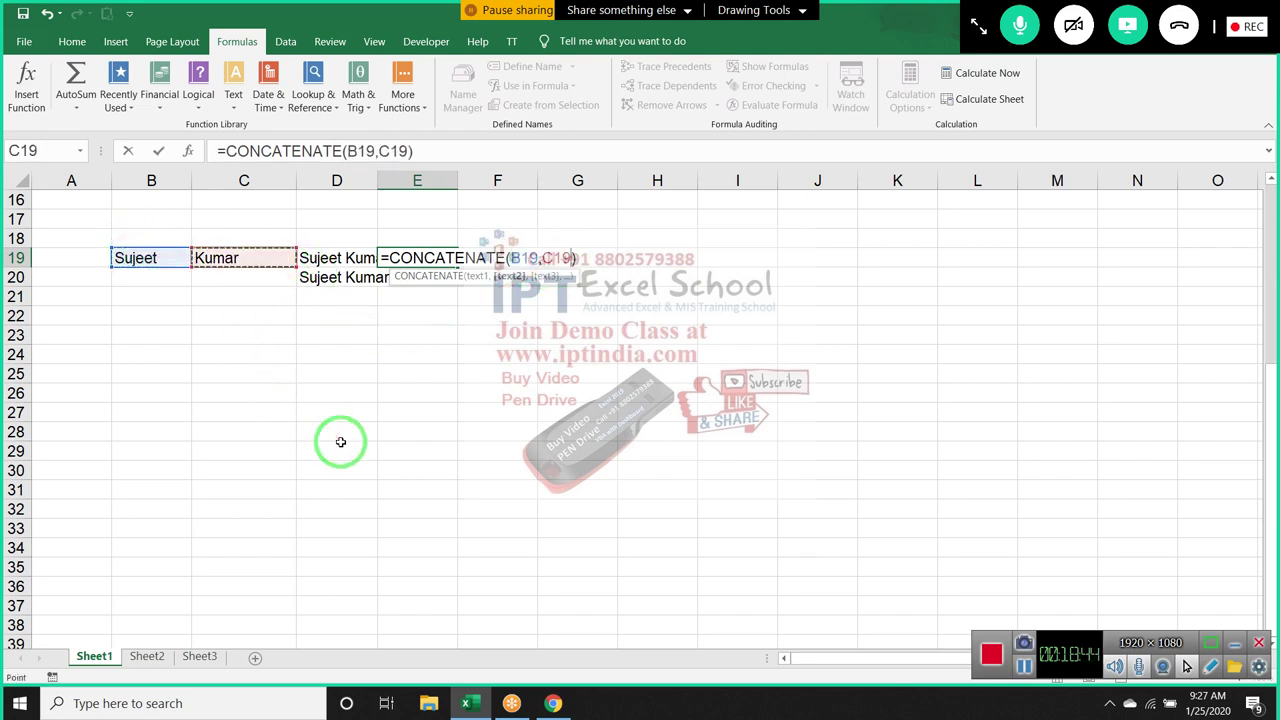
{"action": "key", "text": "Return"}
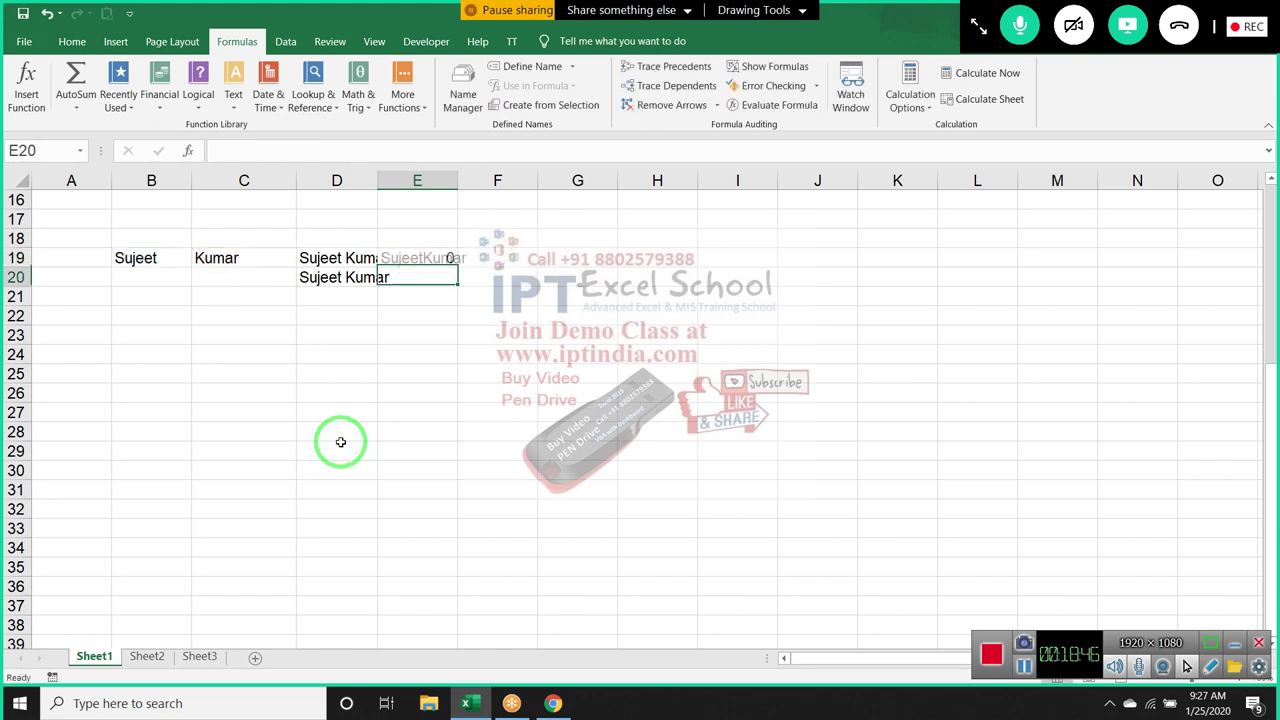
{"action": "left_click", "coordinate": [447, 259]}
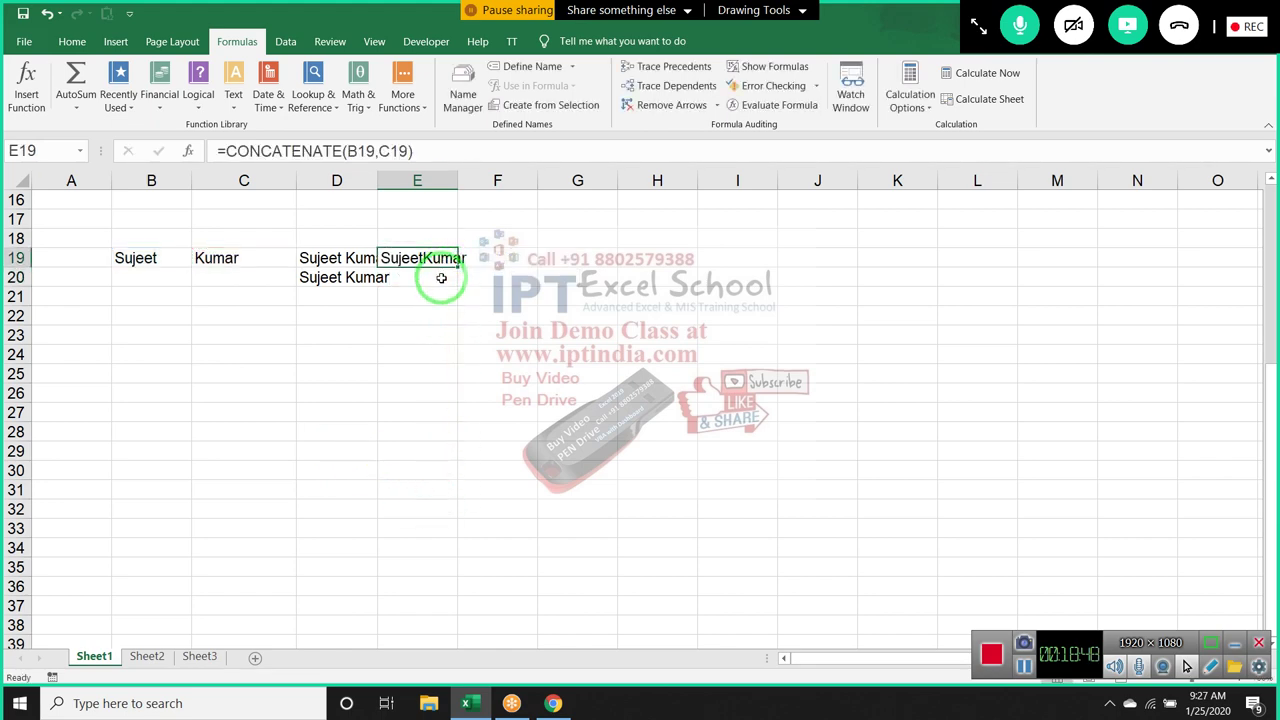
{"action": "key", "text": "alt+Tab"}
{"action": "left_click", "coordinate": [433, 222]}
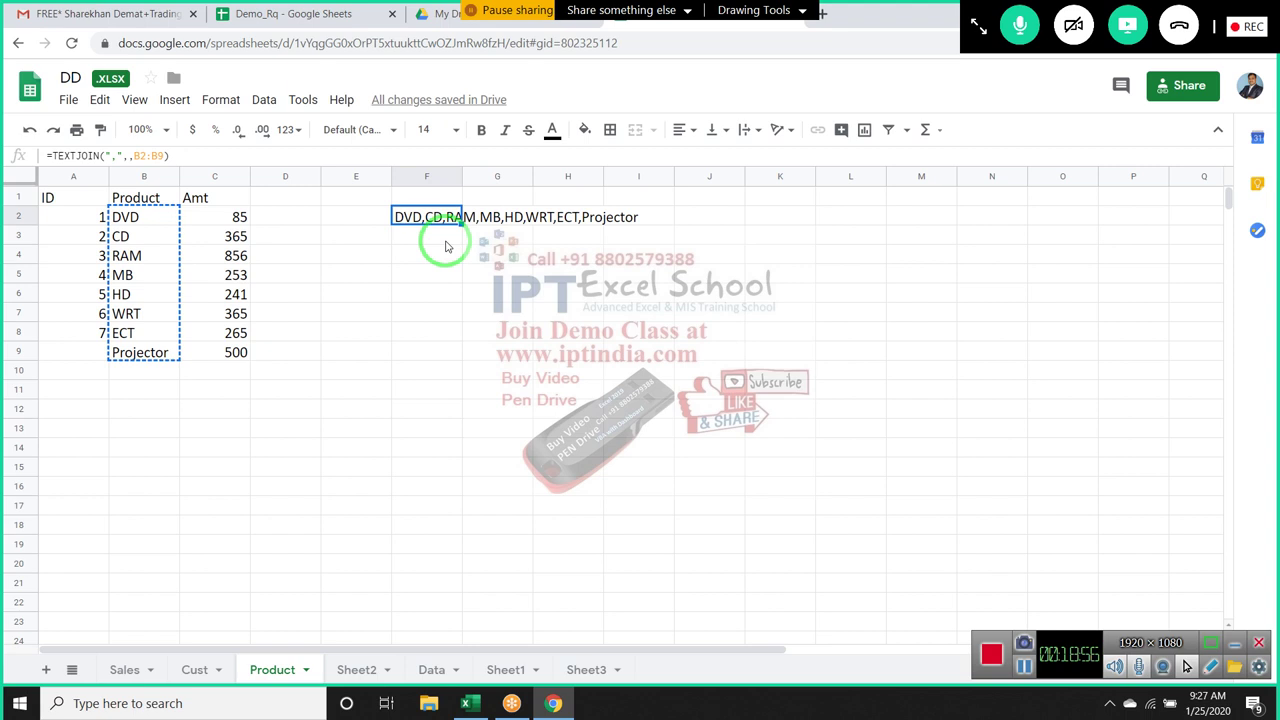
{"action": "left_click", "coordinate": [220, 256]}
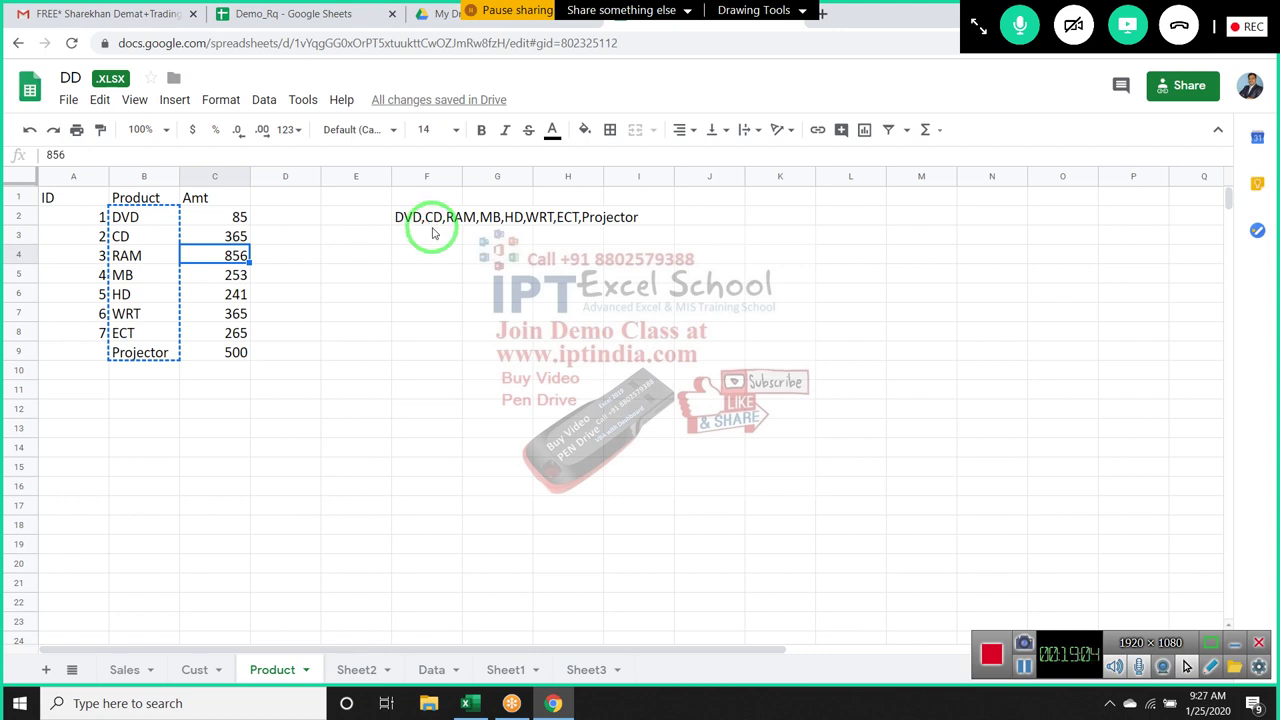
{"action": "left_click", "coordinate": [432, 230]}
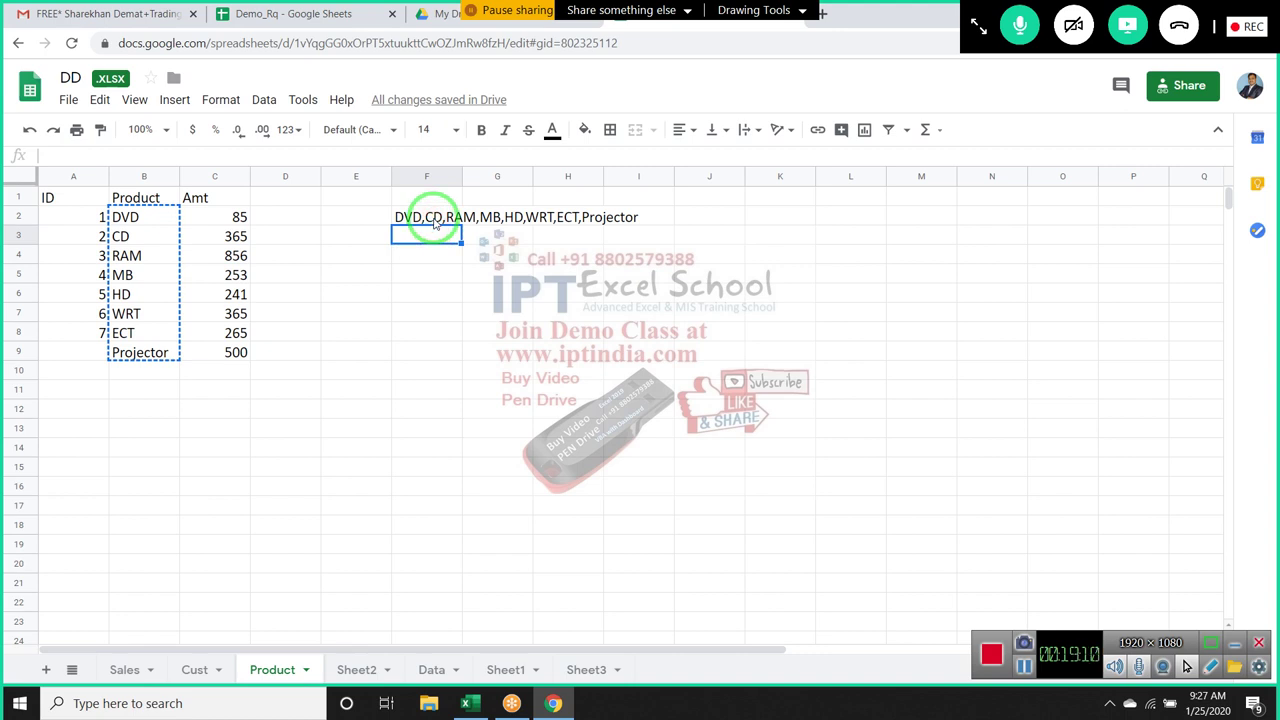
{"action": "type", "text": "=con"}
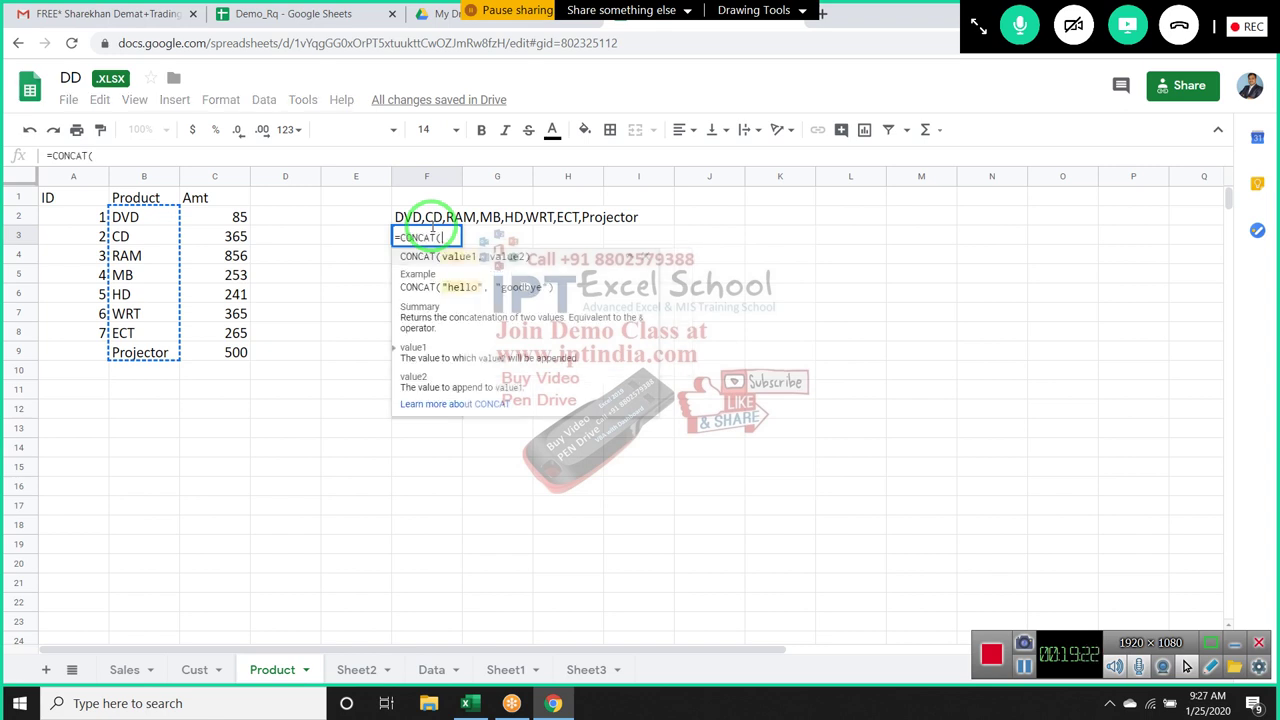
{"action": "key", "text": "Escape"}
{"action": "key", "text": "Escape"}
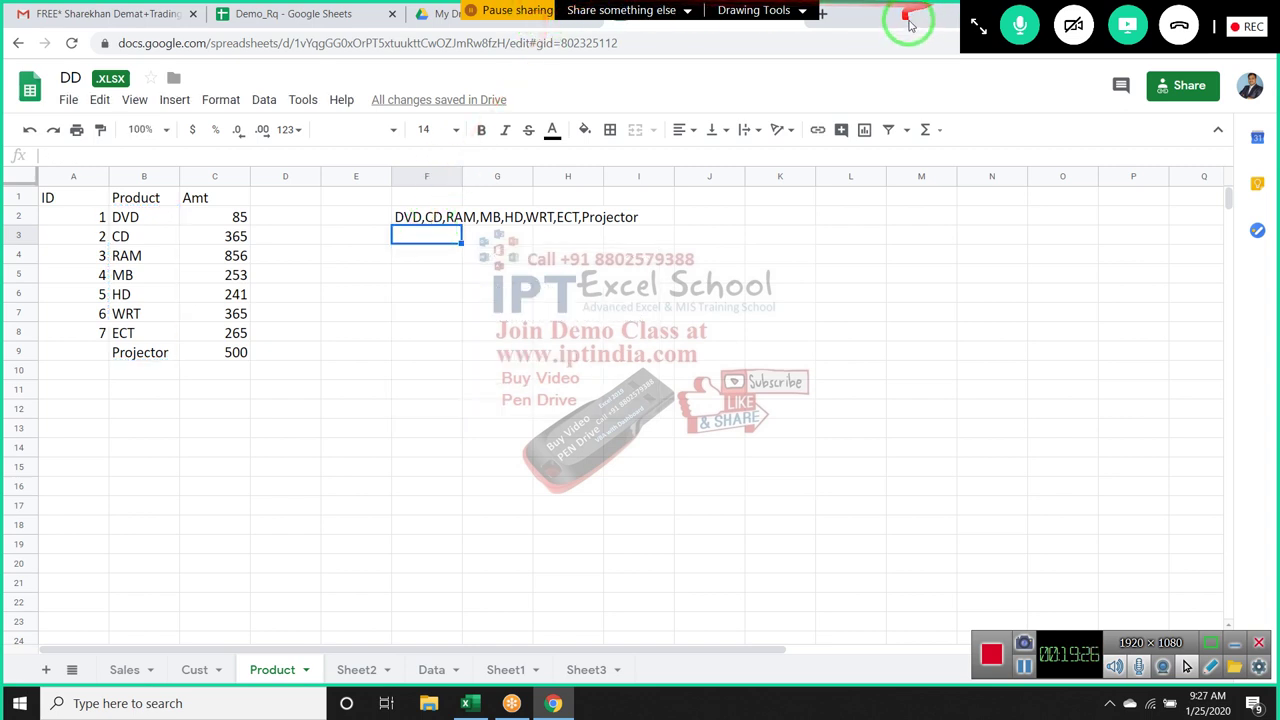
Search the web for office 365 and open the Office 365 login page
{"action": "left_click", "coordinate": [829, 21]}
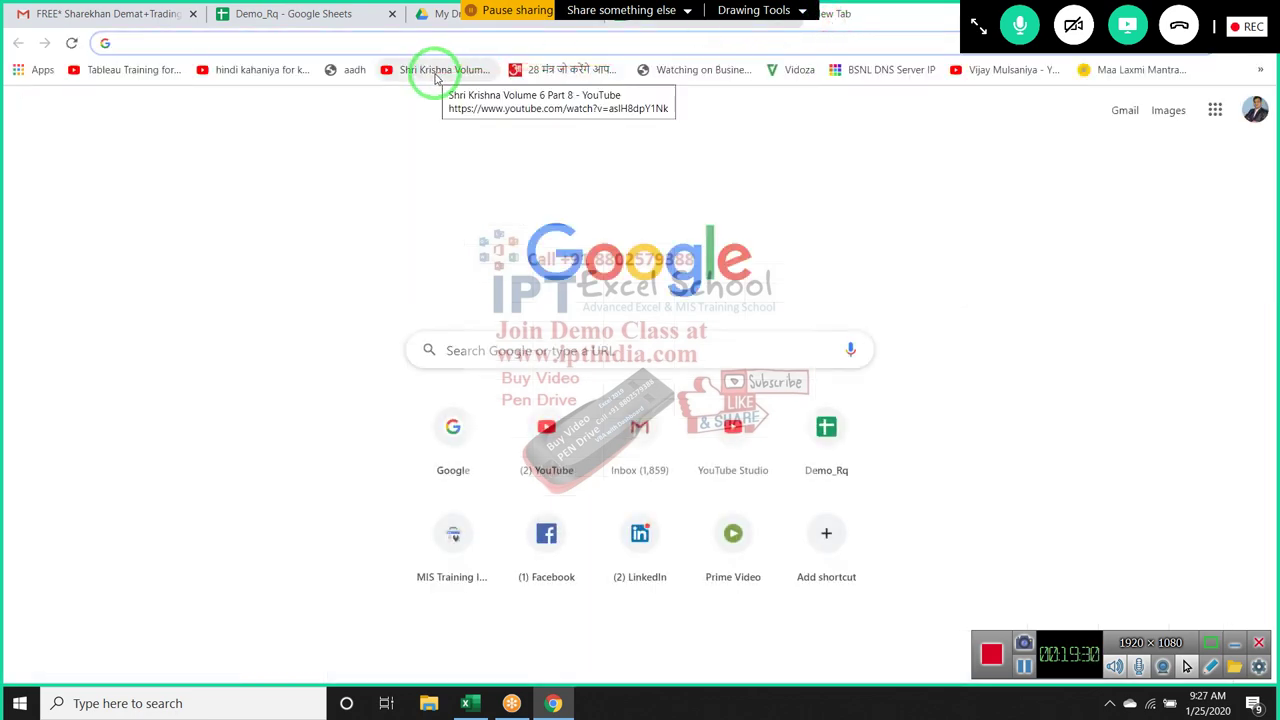
{"action": "type", "text": "o"}
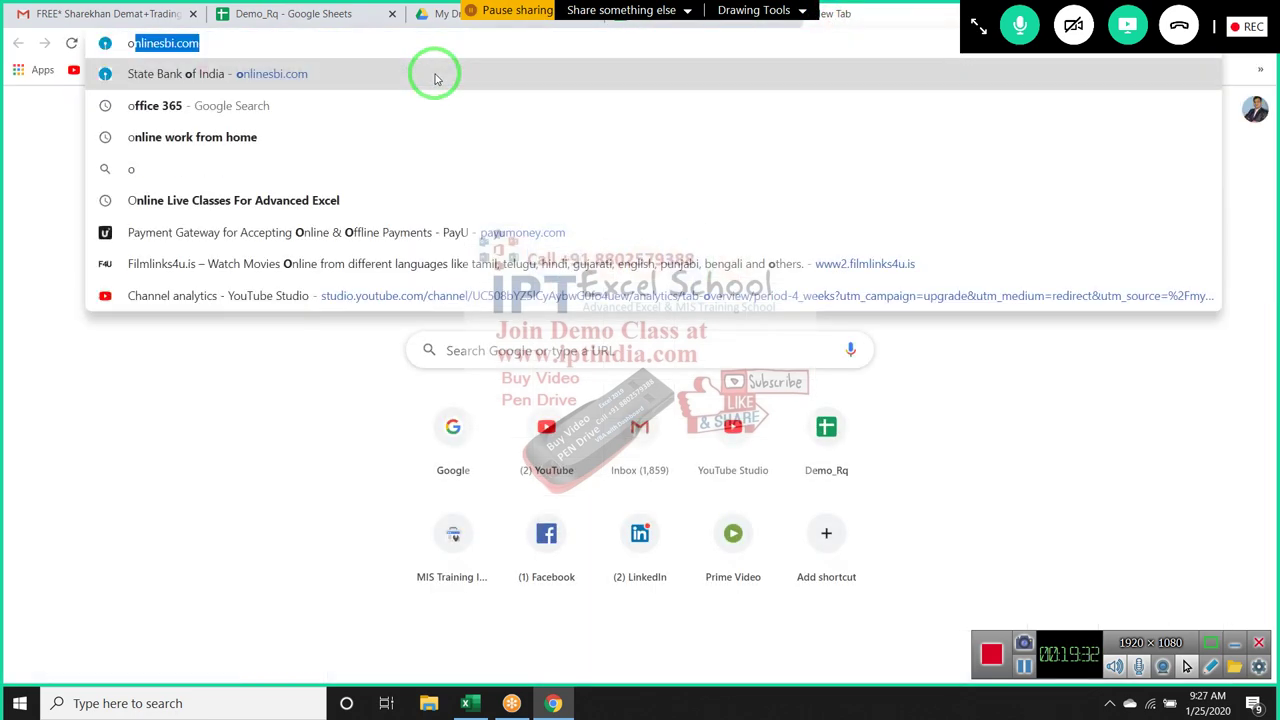
{"action": "type", "text": "ff"}
{"action": "left_click", "coordinate": [435, 79]}
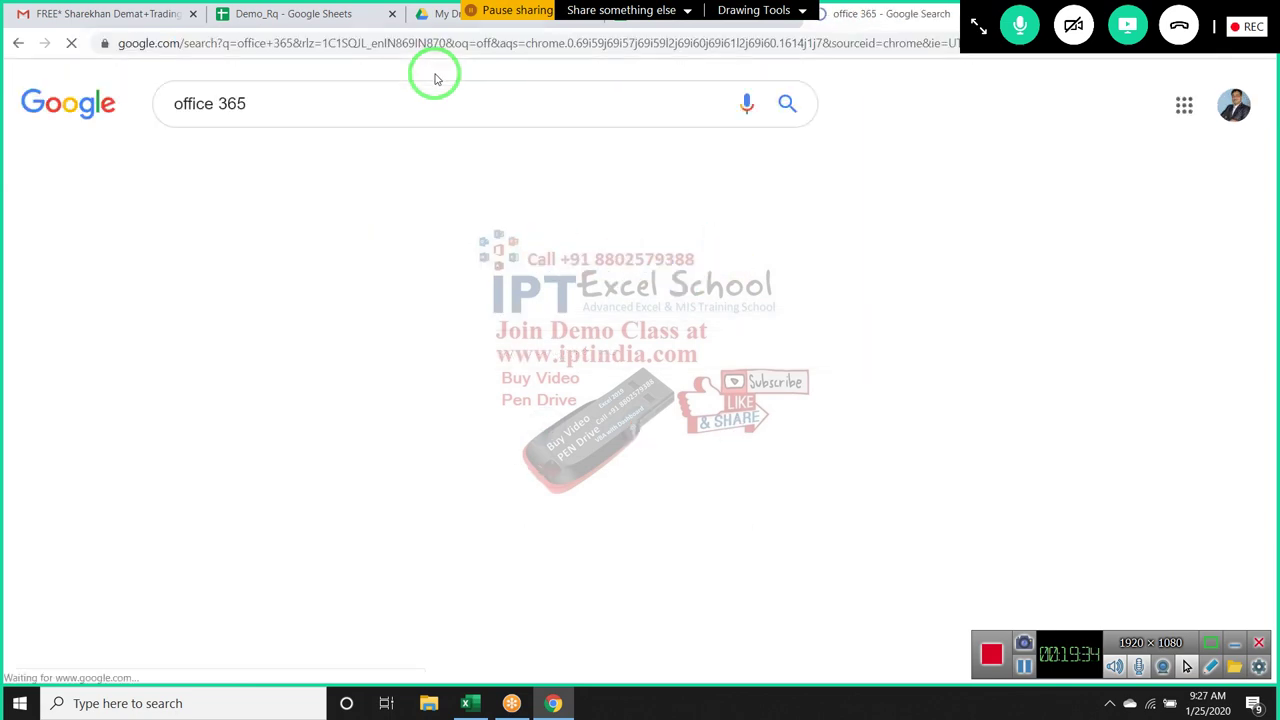
{"action": "scroll", "coordinate": [248, 300], "scroll_direction": "down", "scroll_amount": 3}
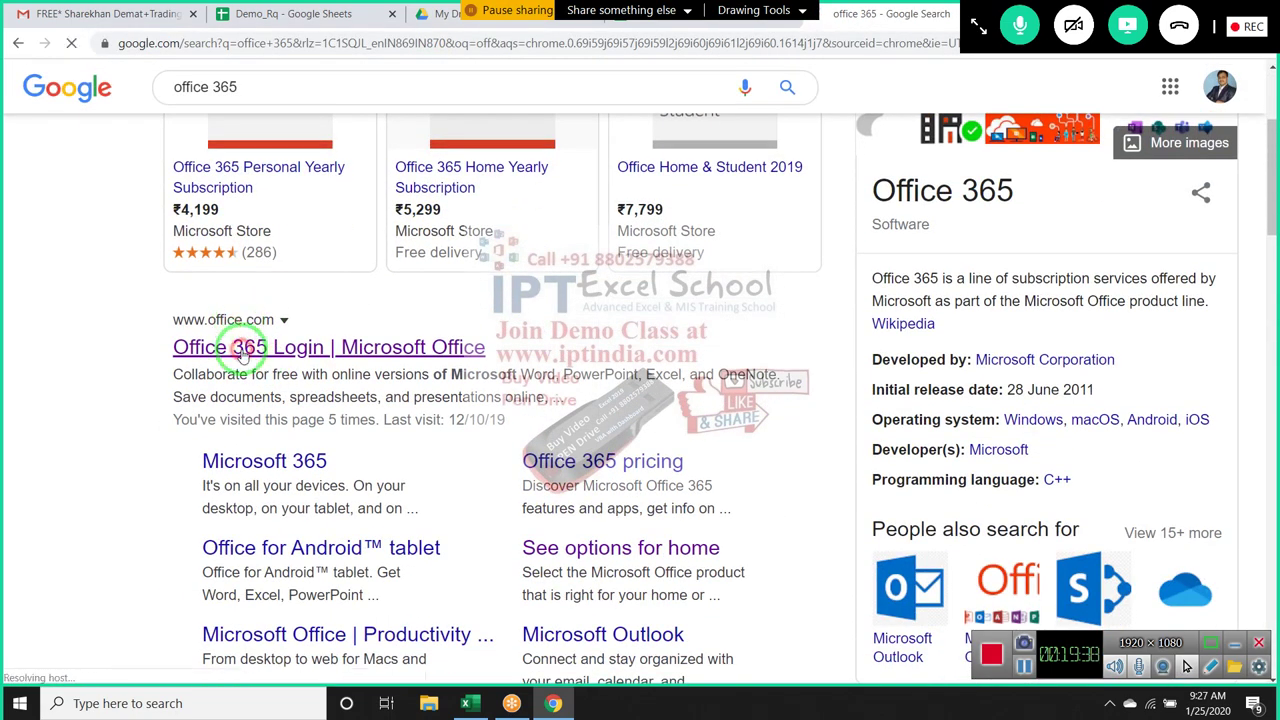
{"action": "left_click", "coordinate": [240, 347]}
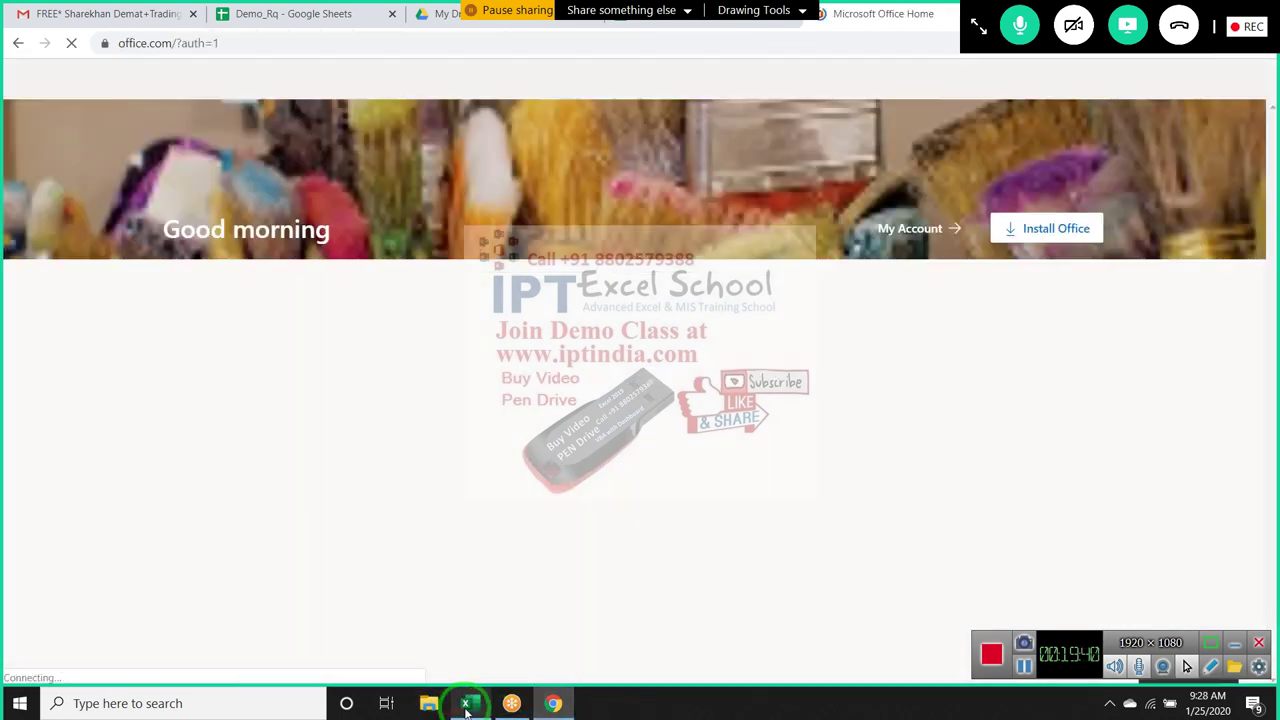
After a brief look at desktop Excel, open the Excel web app and the recent Book1 workbook
{"action": "left_click", "coordinate": [466, 703]}
{"action": "left_click", "coordinate": [240, 277]}
{"action": "left_click", "coordinate": [650, 335]}
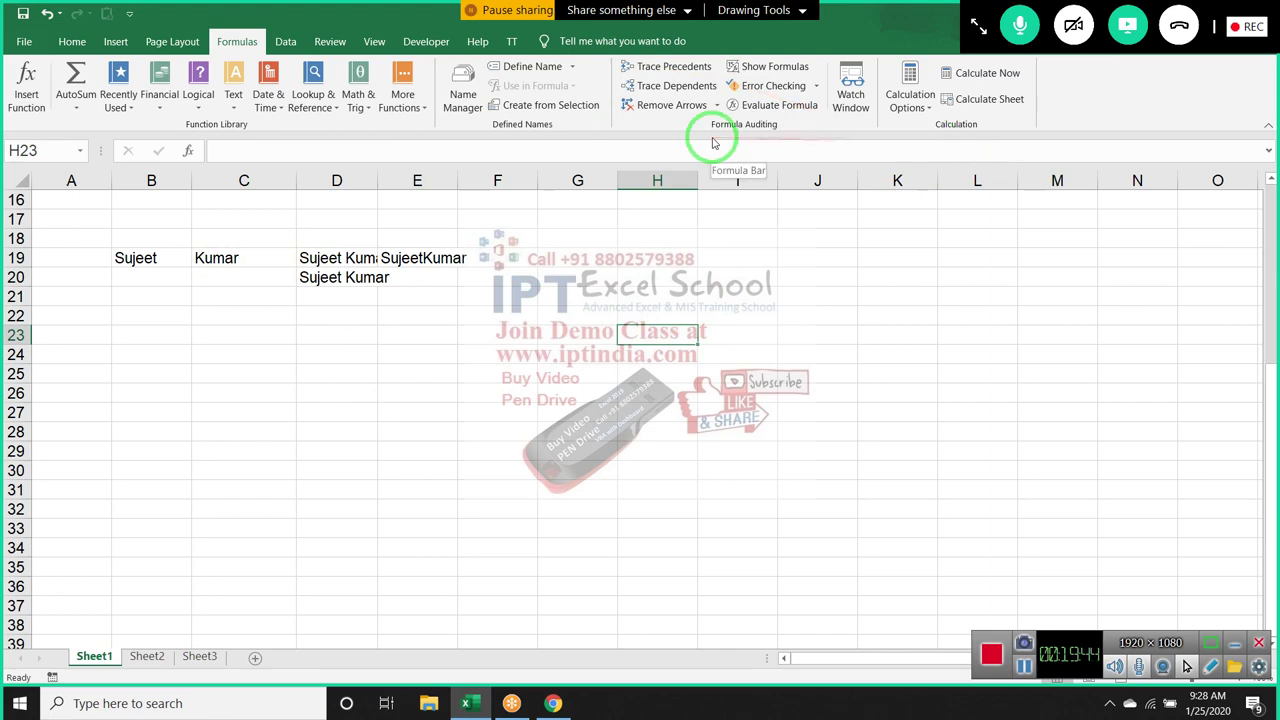
{"action": "left_click", "coordinate": [30, 45]}
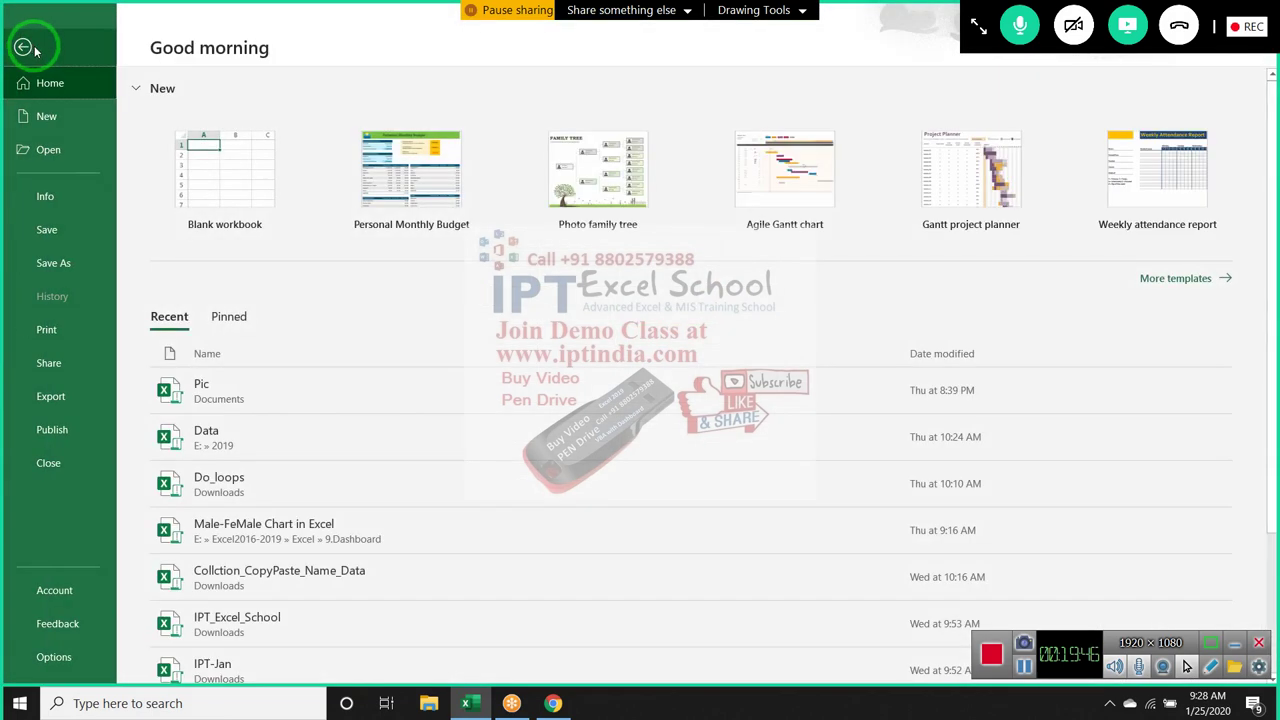
{"action": "left_click", "coordinate": [20, 45]}
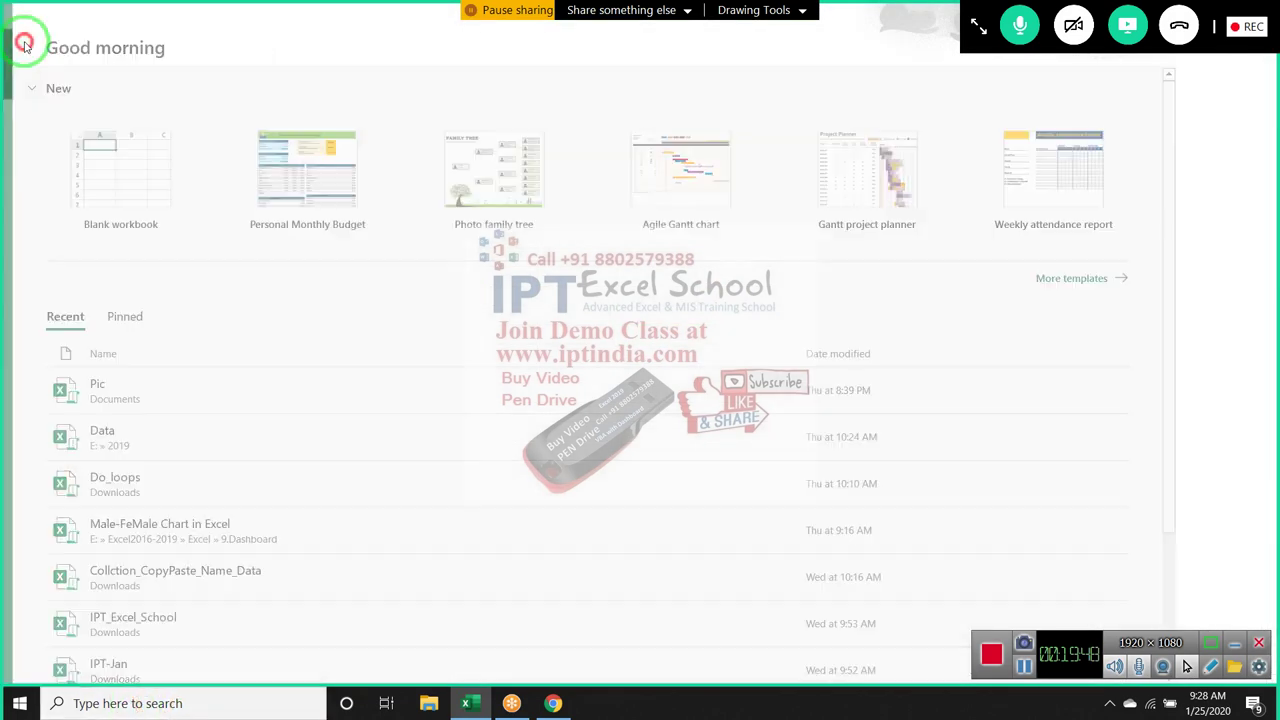
{"action": "key", "text": "alt+Tab"}
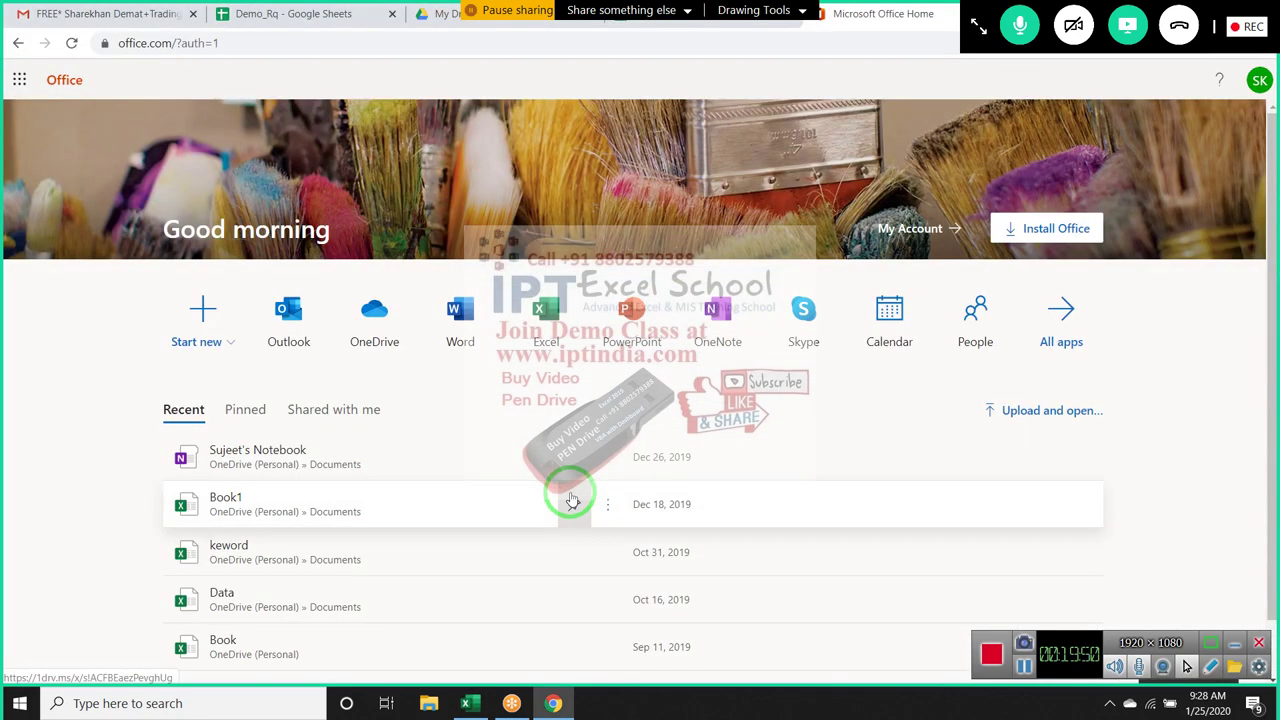
{"action": "left_click", "coordinate": [538, 318]}
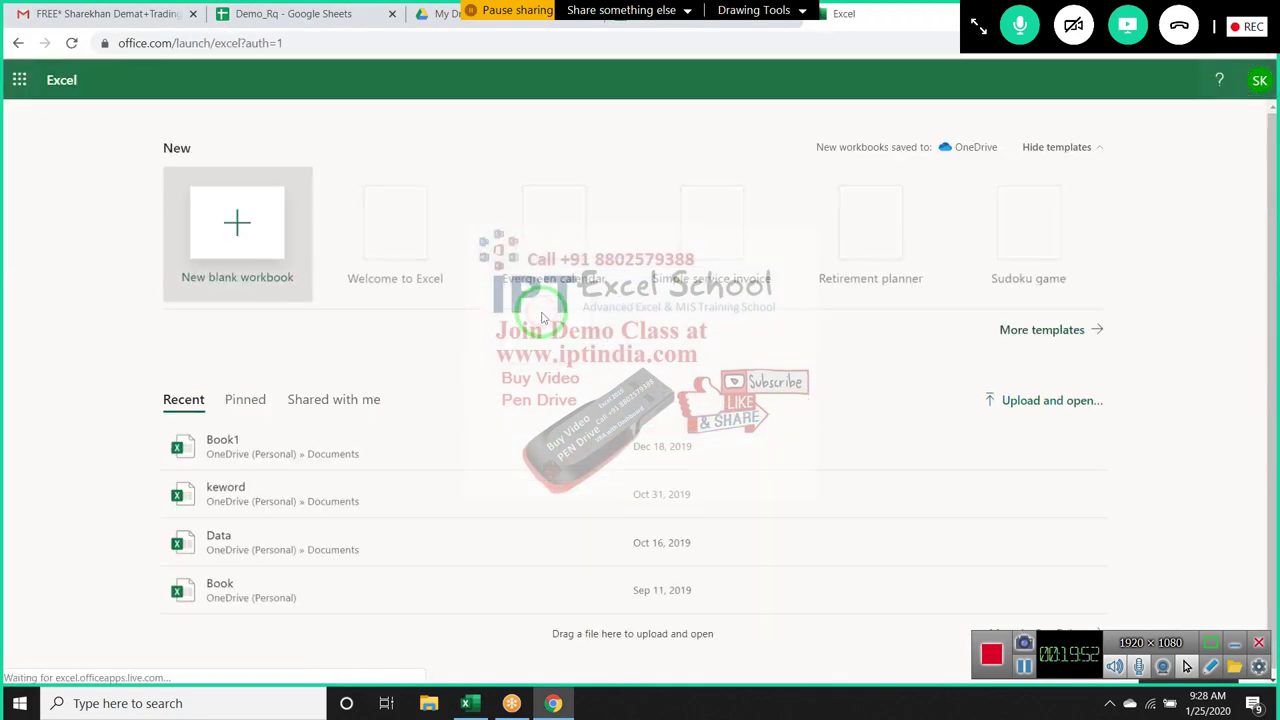
{"action": "left_click", "coordinate": [240, 450]}
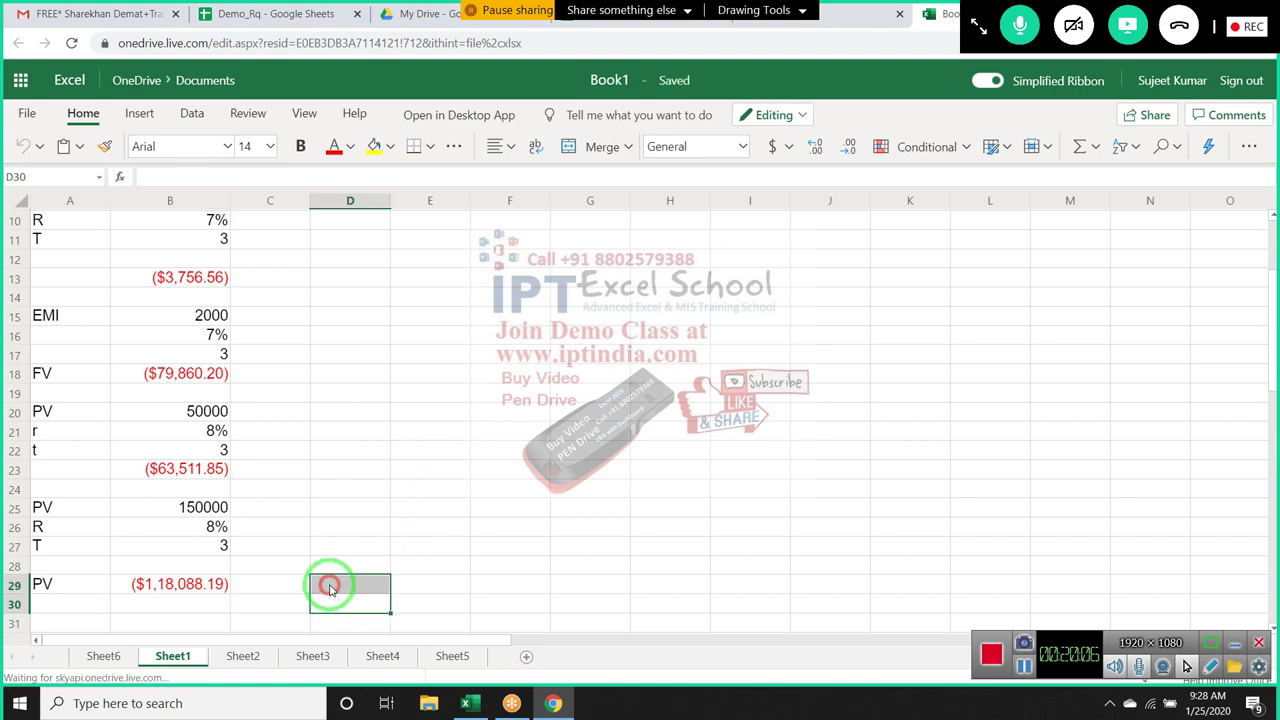
Clear the old data in A10:C30 and enter Puja in D10
{"action": "left_click_drag", "start_coordinate": [290, 602], "coordinate": [6, 219]}
{"action": "key", "text": "Delete"}
{"action": "left_click", "coordinate": [343, 224]}
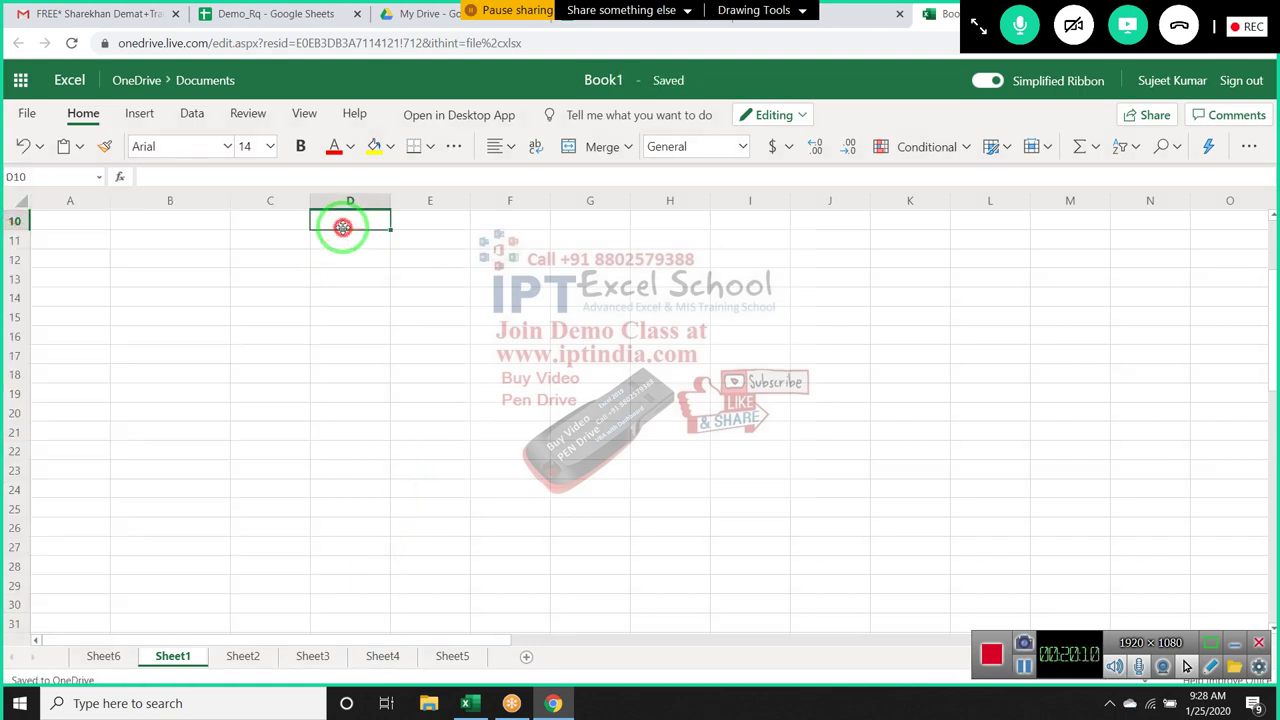
{"action": "double_click", "coordinate": [342, 225]}
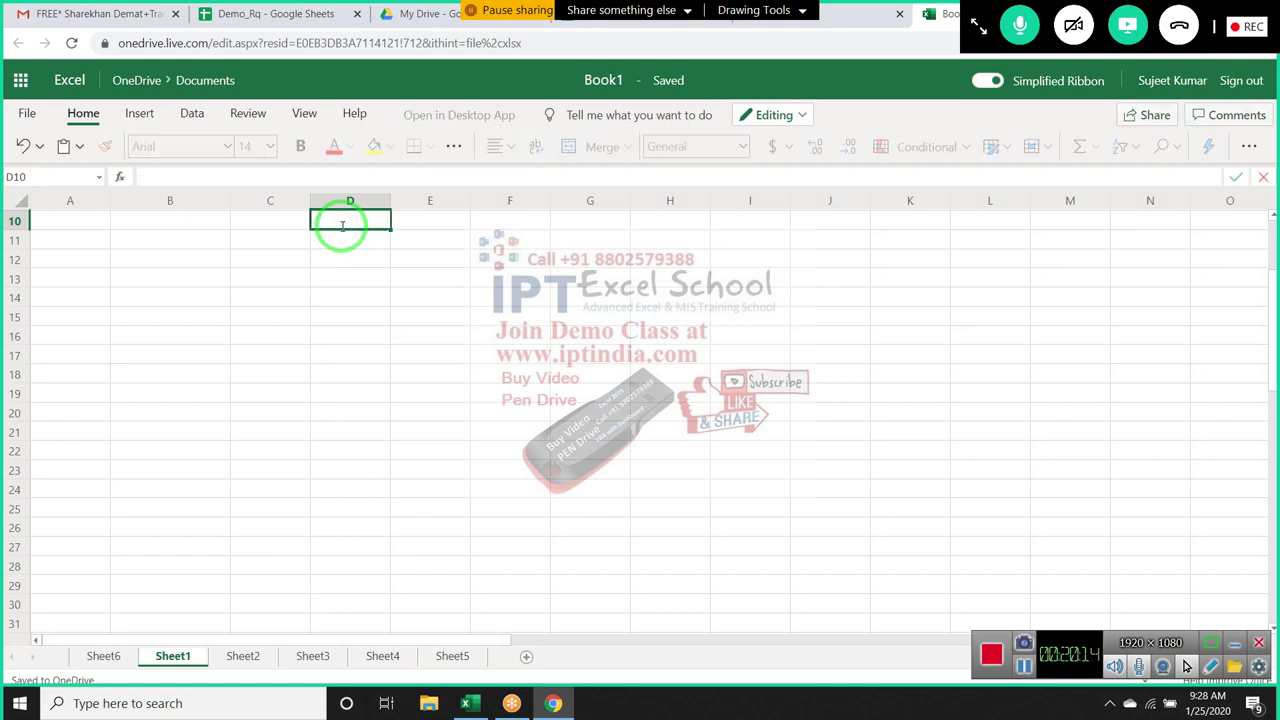
{"action": "type", "text": "Su"}
{"action": "key", "text": "BackSpace"}
{"action": "key", "text": "BackSpace"}
{"action": "type", "text": "Puja"}
{"action": "key", "text": "Return"}
Enter Neeraj, Inder, Uday, Om and Raj down D11:D15
{"action": "type", "text": "Ne"}
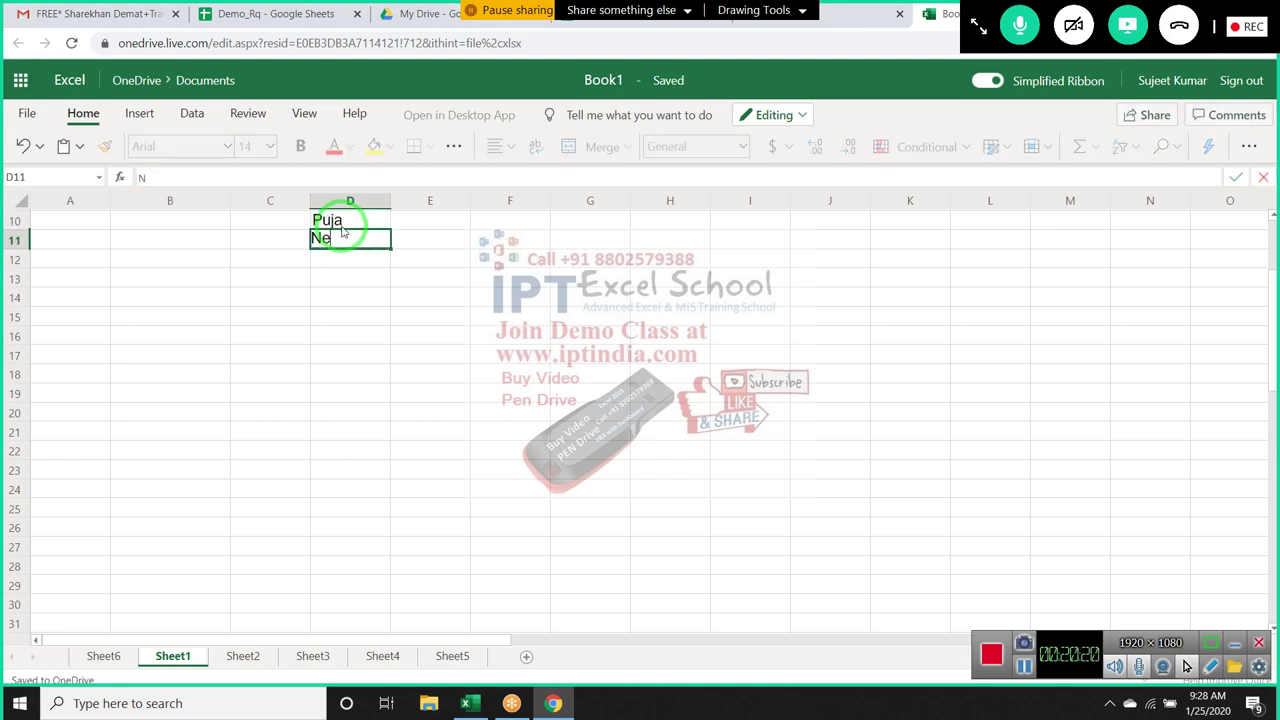
{"action": "type", "text": "eraj"}
{"action": "key", "text": "Return"}
{"action": "type", "text": "I"}
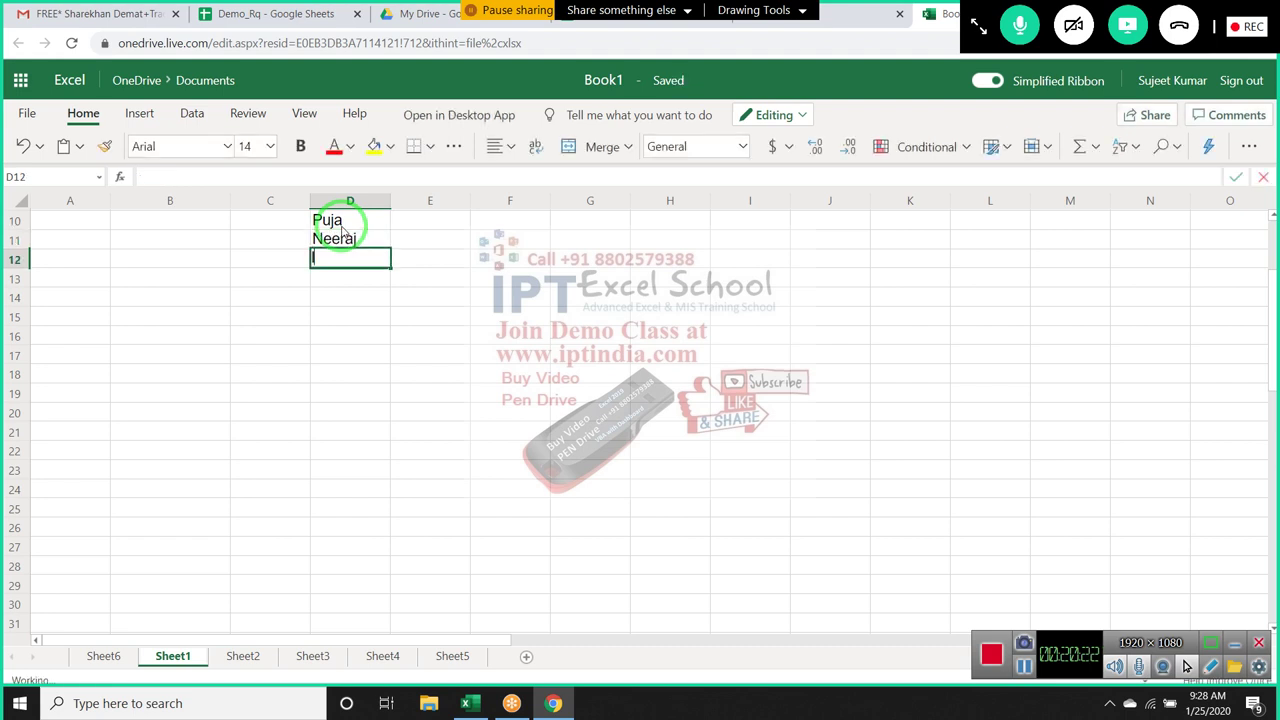
{"action": "type", "text": "nder"}
{"action": "key", "text": "Return"}
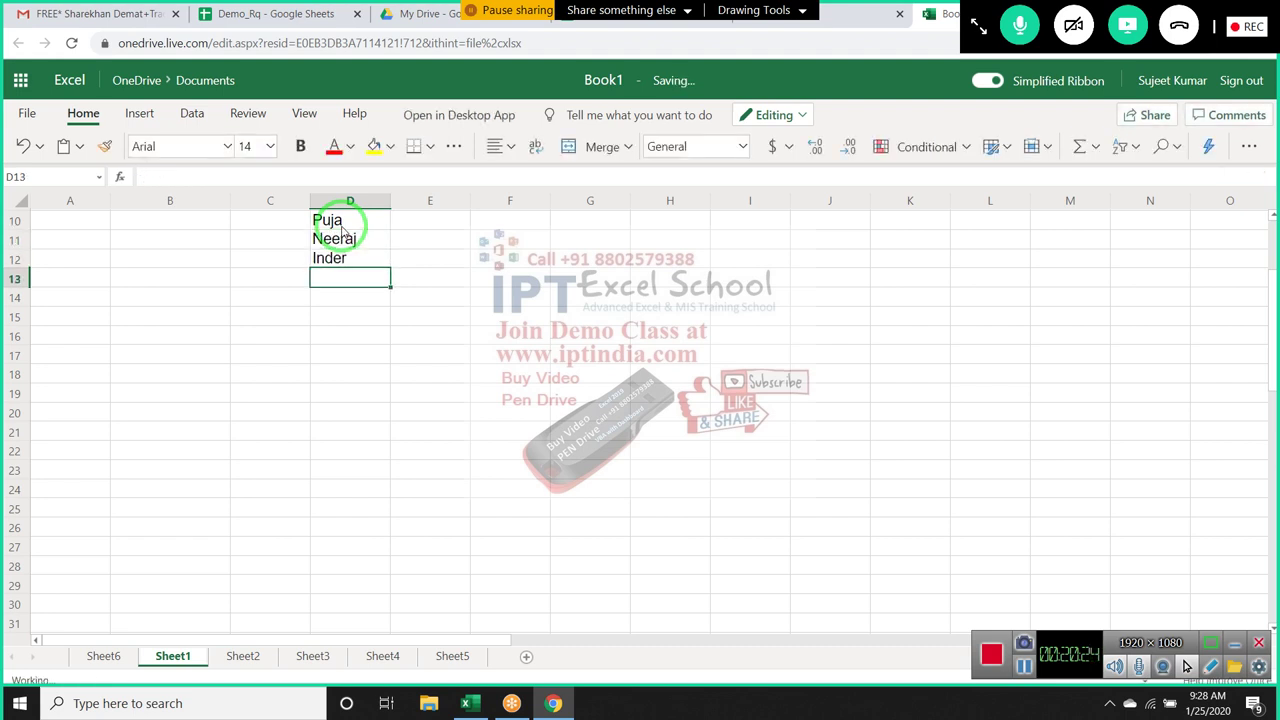
{"action": "type", "text": "Uday"}
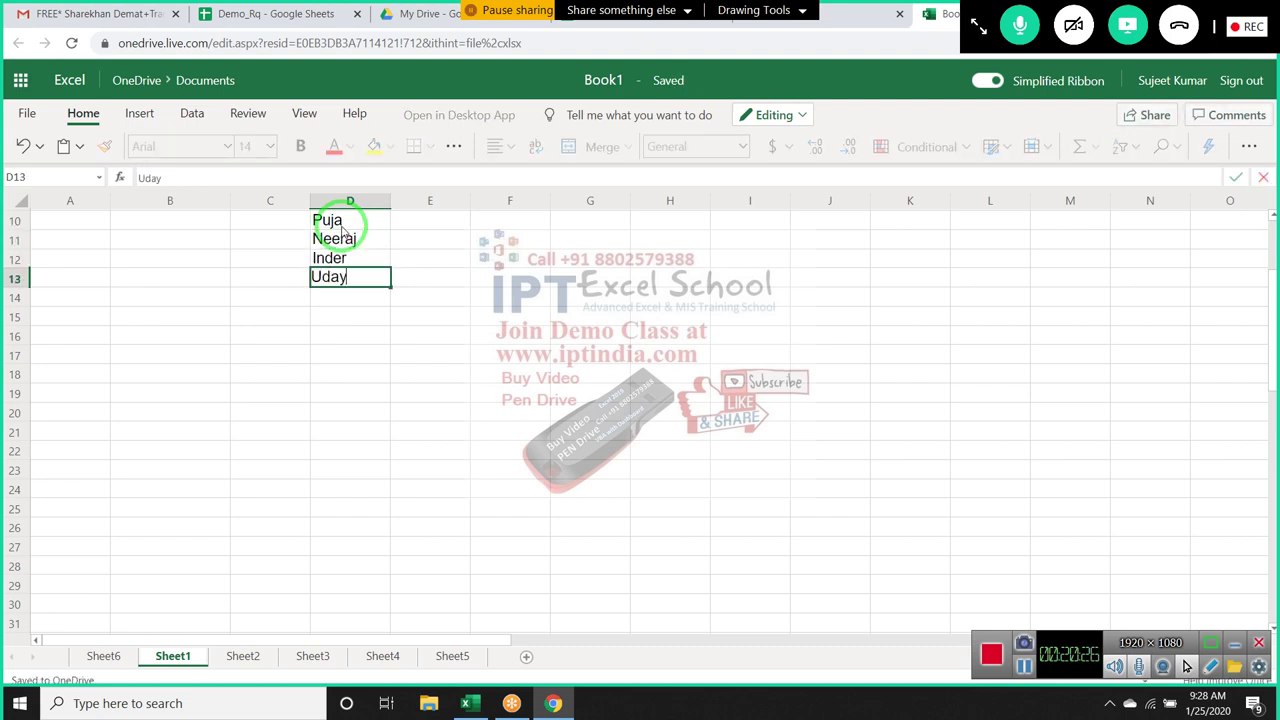
{"action": "key", "text": "Return"}
{"action": "type", "text": "O"}
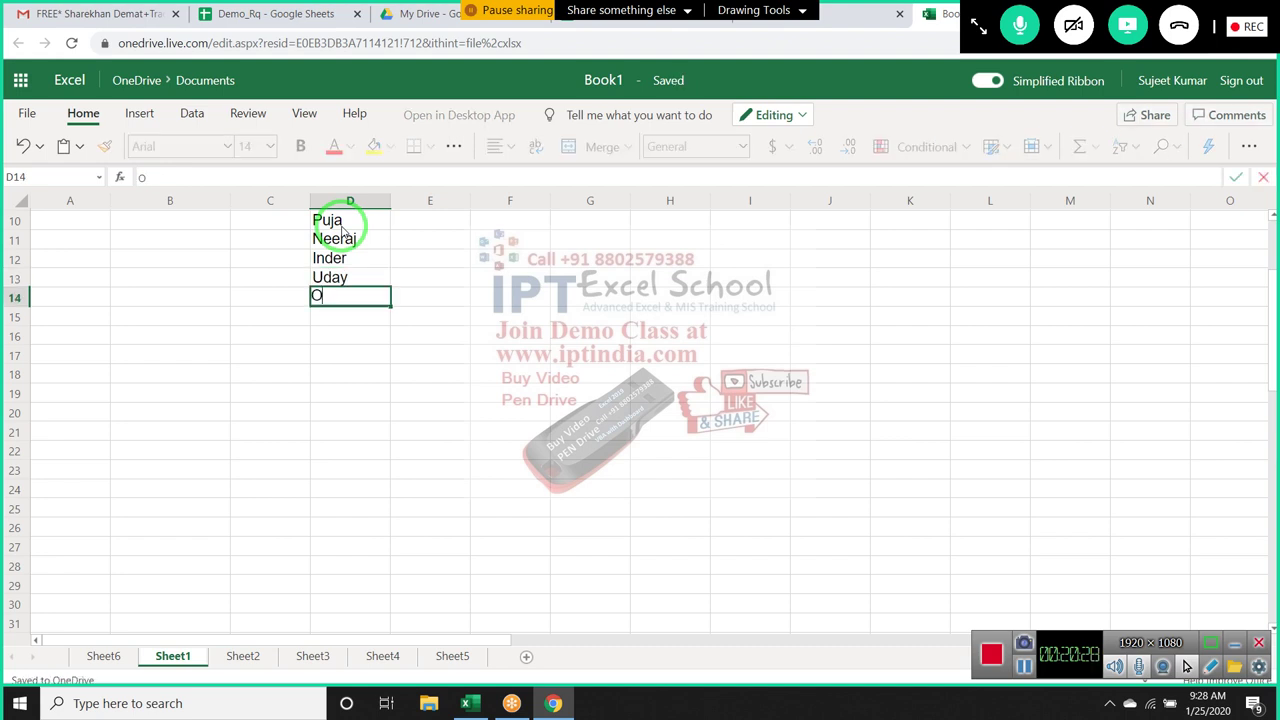
{"action": "type", "text": "m"}
{"action": "key", "text": "Return"}
{"action": "type", "text": "Raj"}
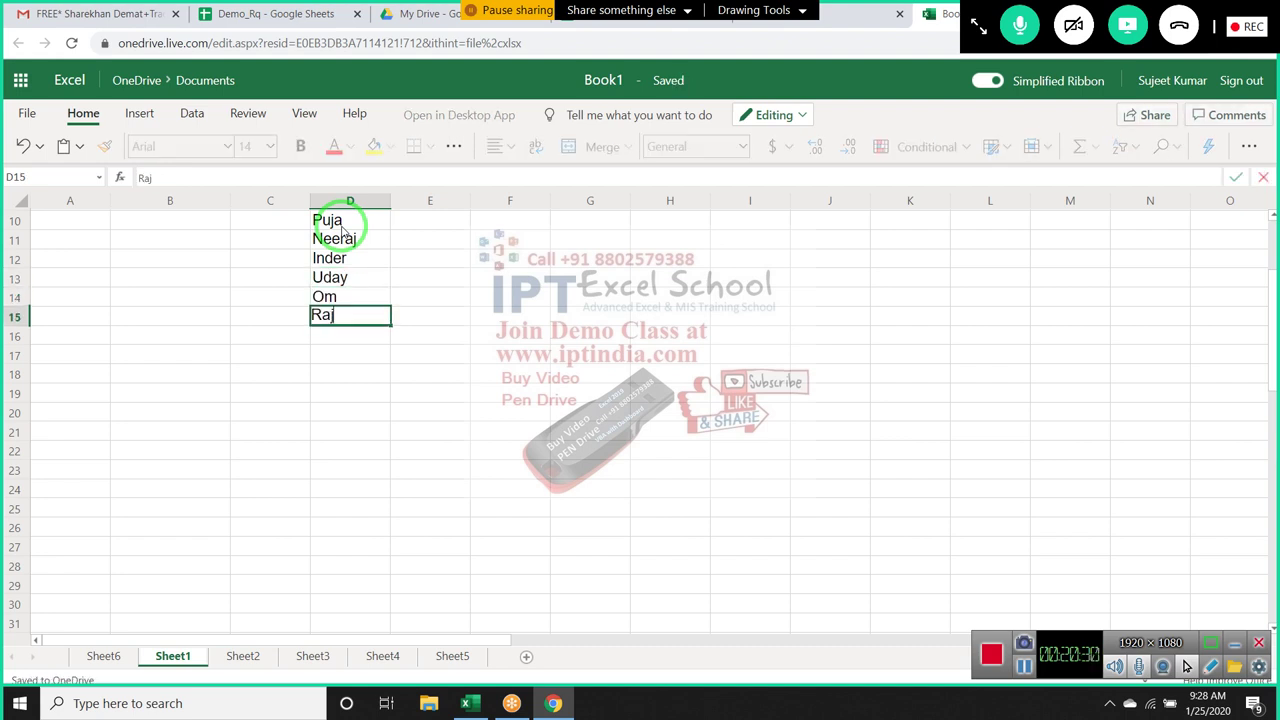
{"action": "key", "text": "Return"}
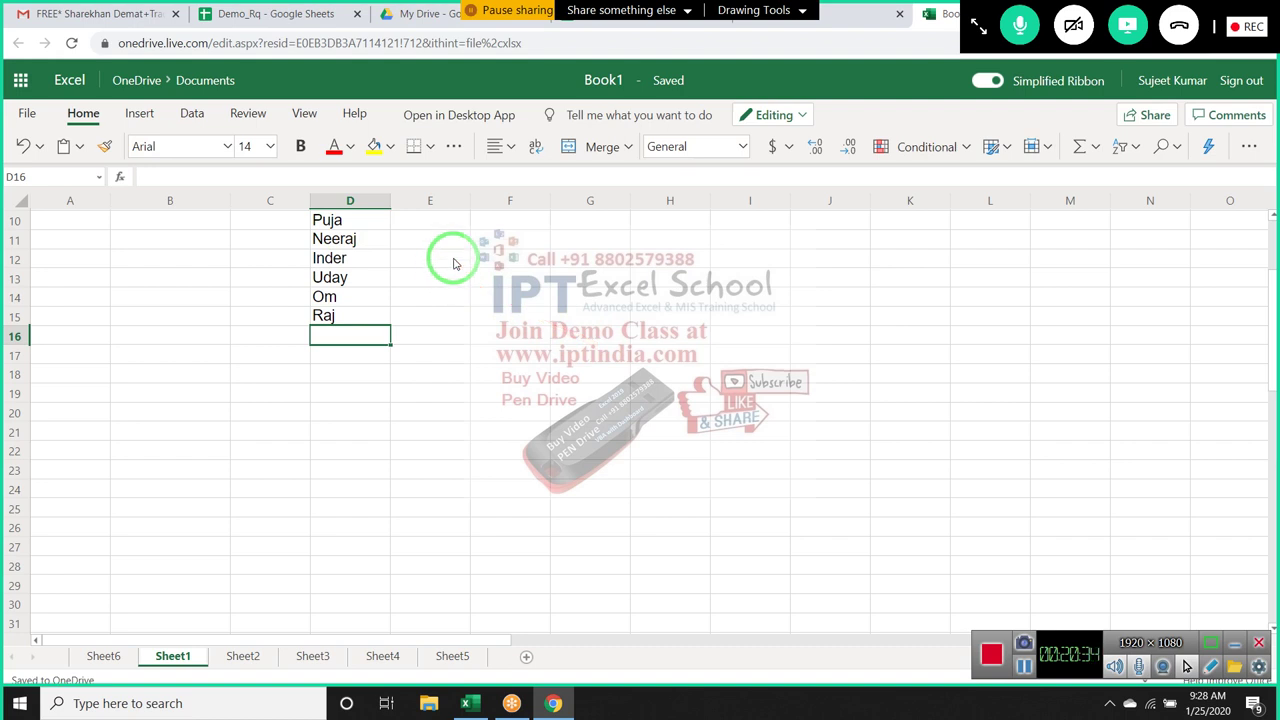
Enter =CONCAT(D10:D15) in E10, yielding PujaNeerajInderUdayOmRaj
{"action": "left_click", "coordinate": [456, 222]}
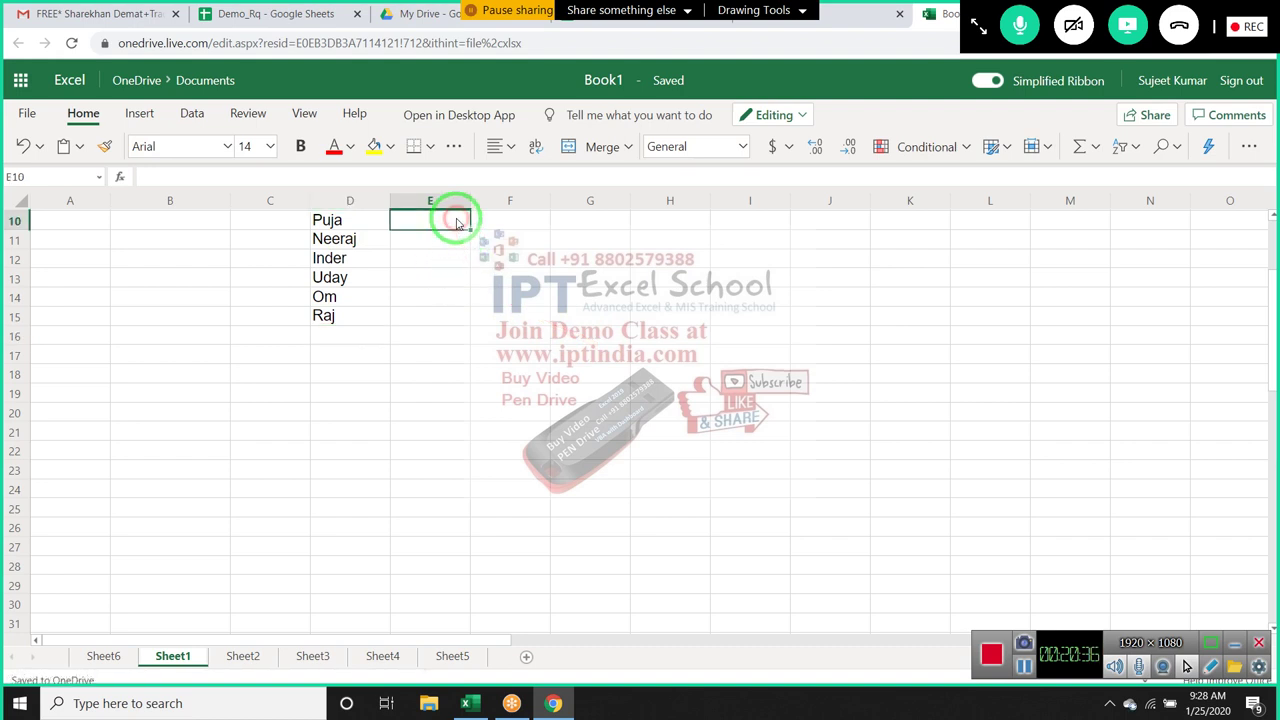
{"action": "type", "text": "=c"}
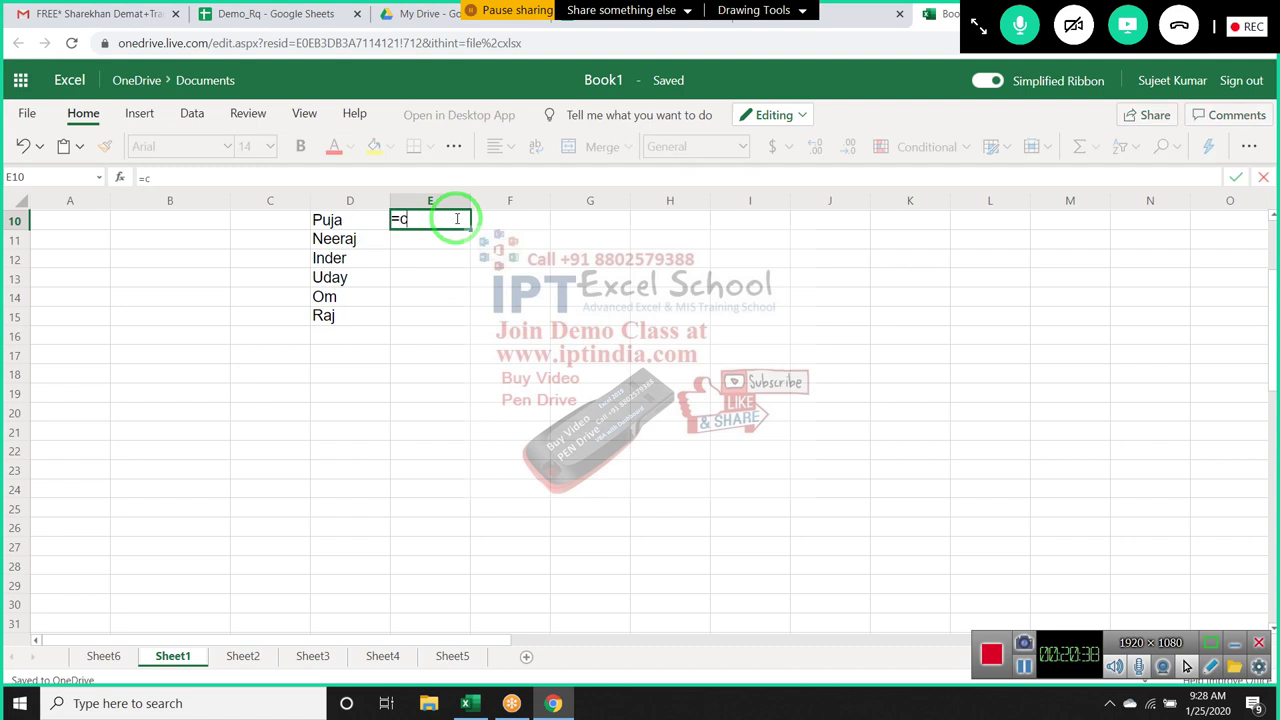
{"action": "type", "text": "on"}
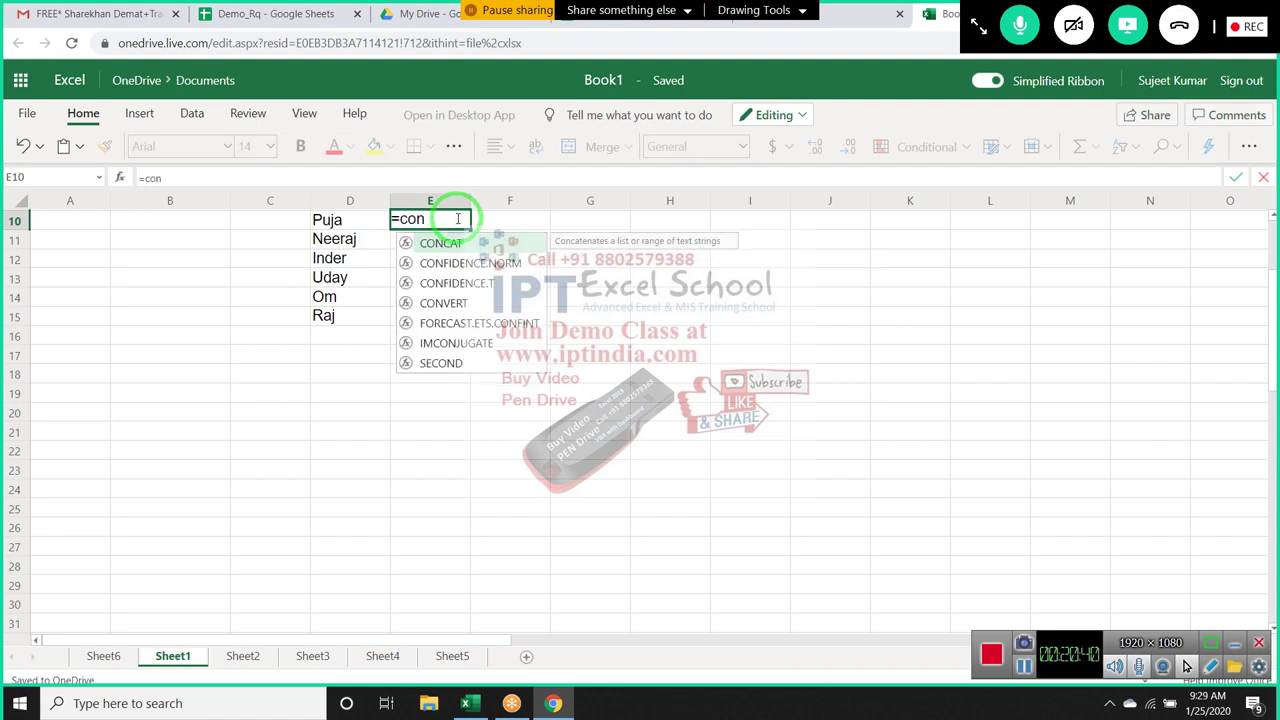
{"action": "key", "text": "Tab"}
{"action": "left_click_drag", "start_coordinate": [347, 228], "coordinate": [322, 318]}
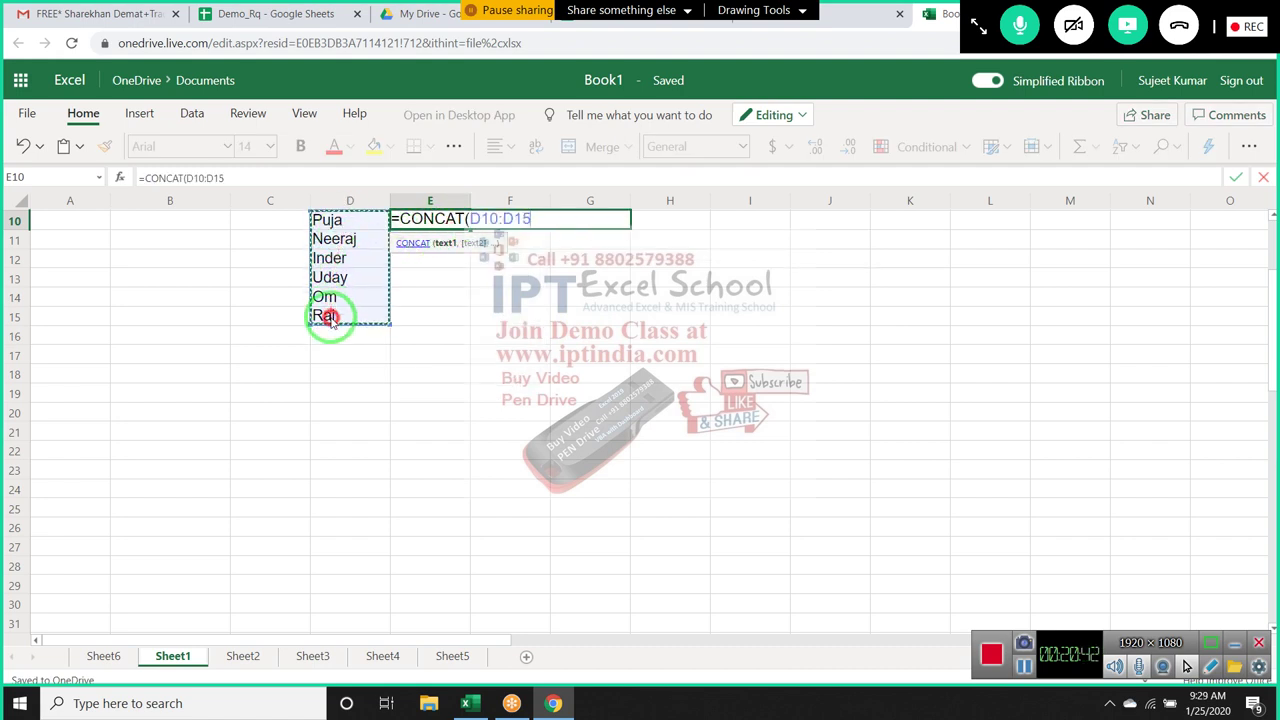
{"action": "key", "text": "Return"}
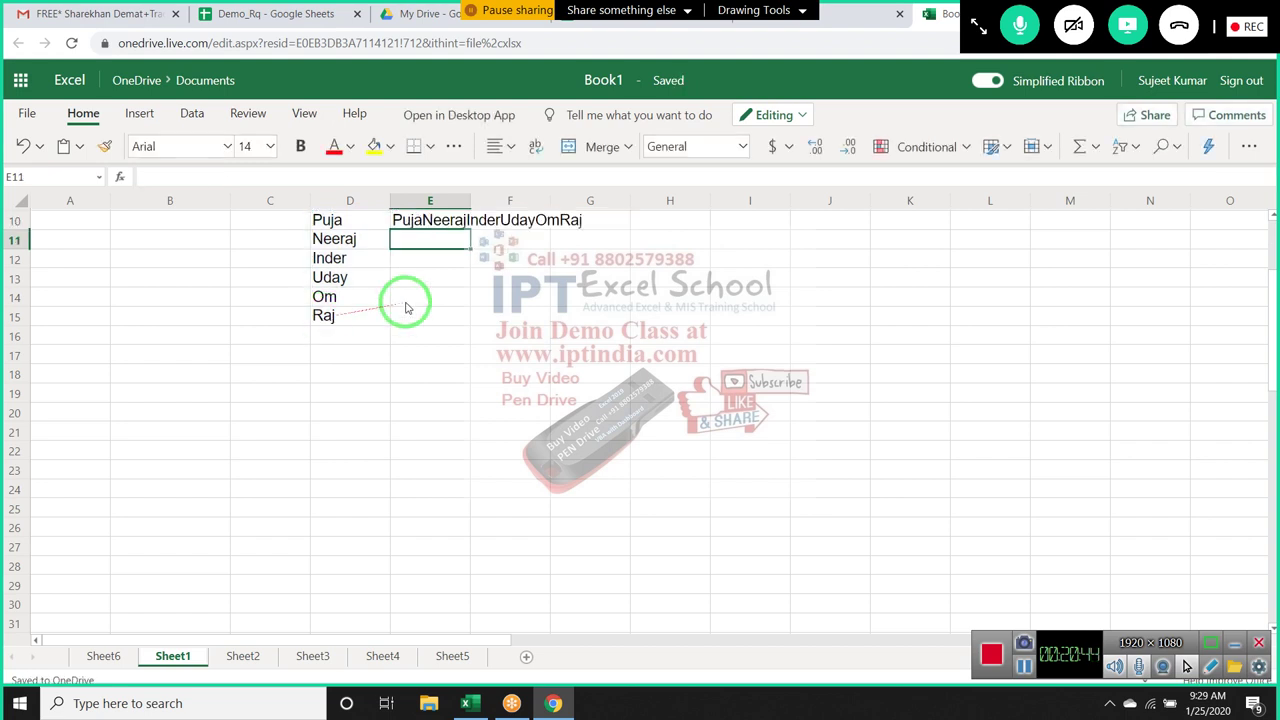
{"action": "left_click", "coordinate": [445, 222]}
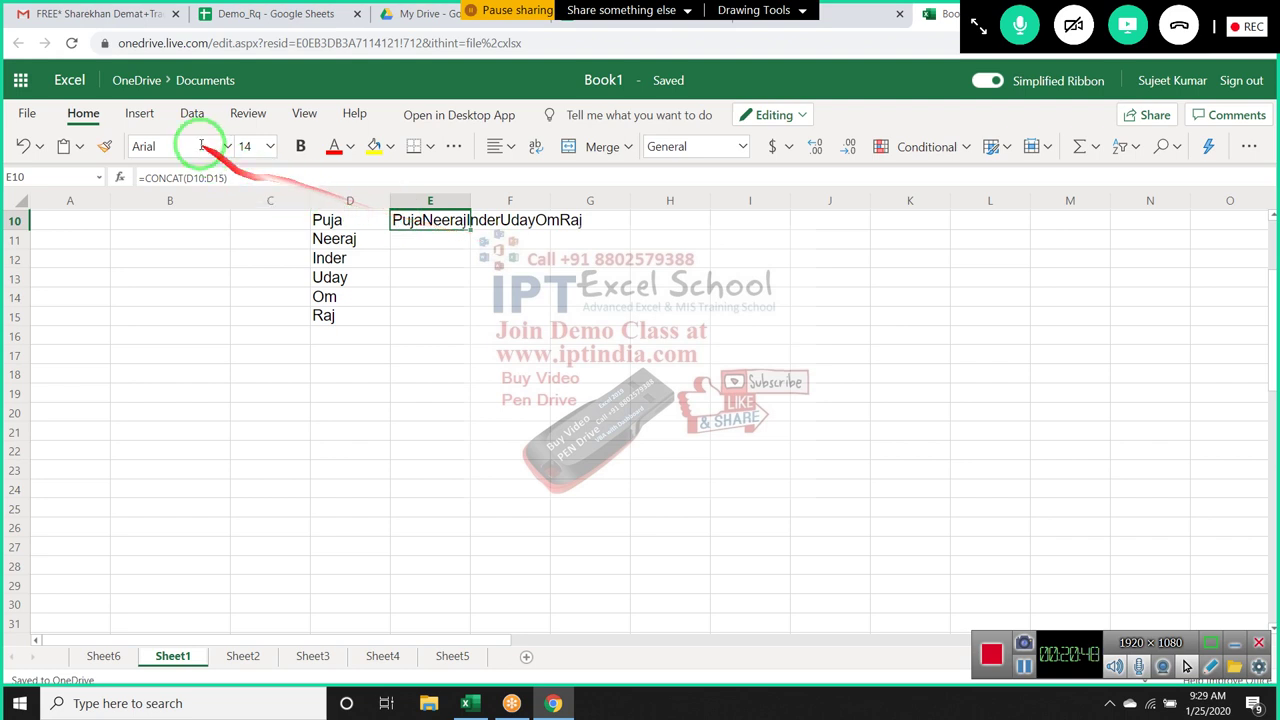
{"action": "left_click", "coordinate": [155, 115]}
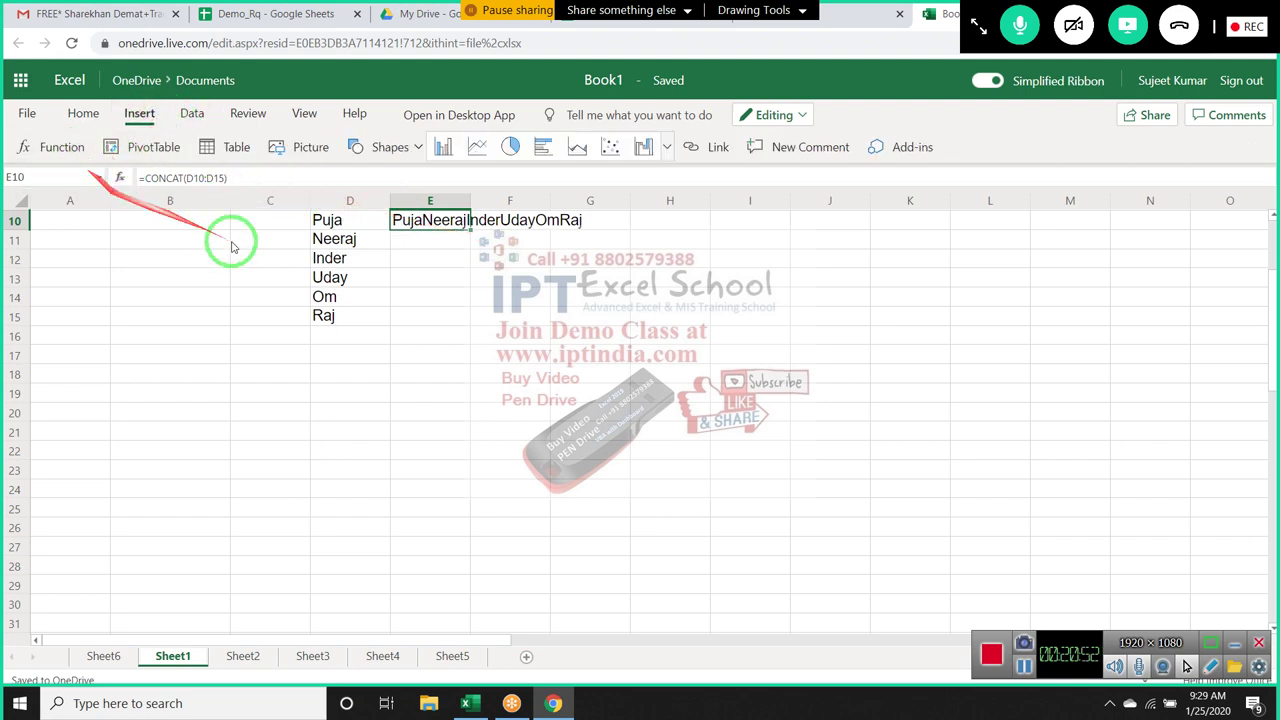
{"action": "left_click", "coordinate": [712, 349]}
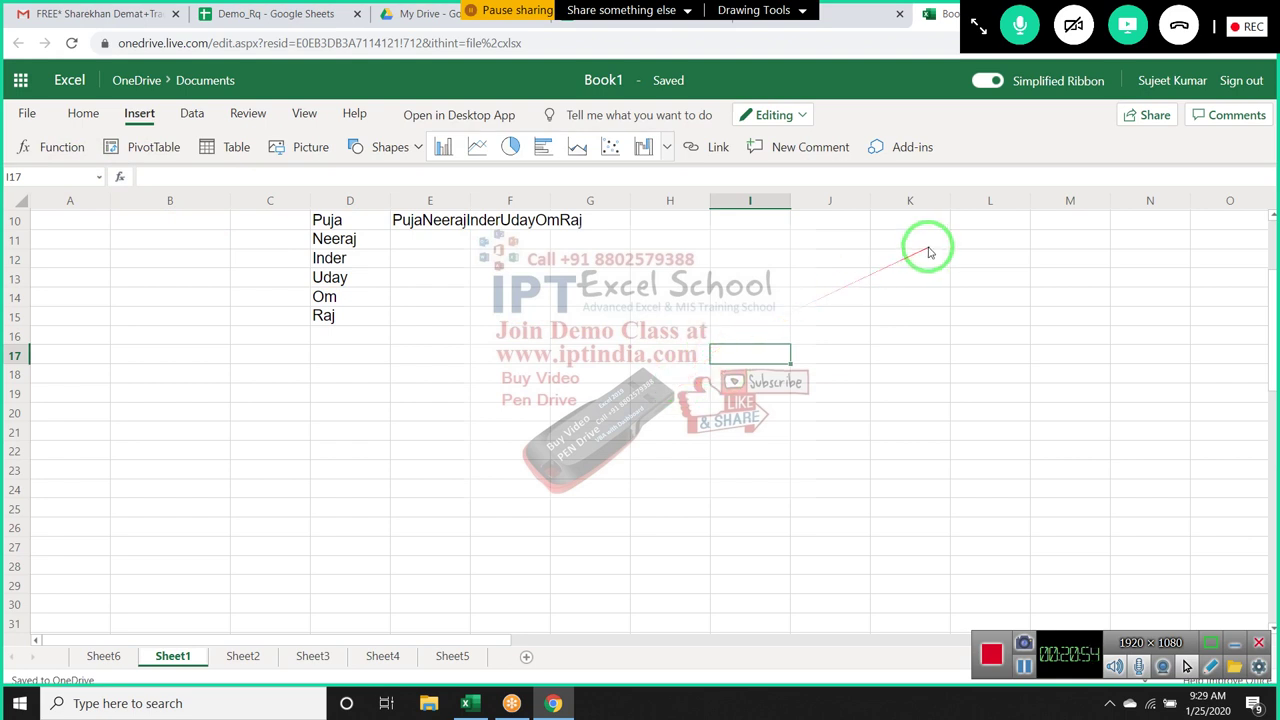
{"action": "left_click_drag", "start_coordinate": [920, 250], "coordinate": [270, 303]}
{"action": "left_click", "coordinate": [414, 318]}
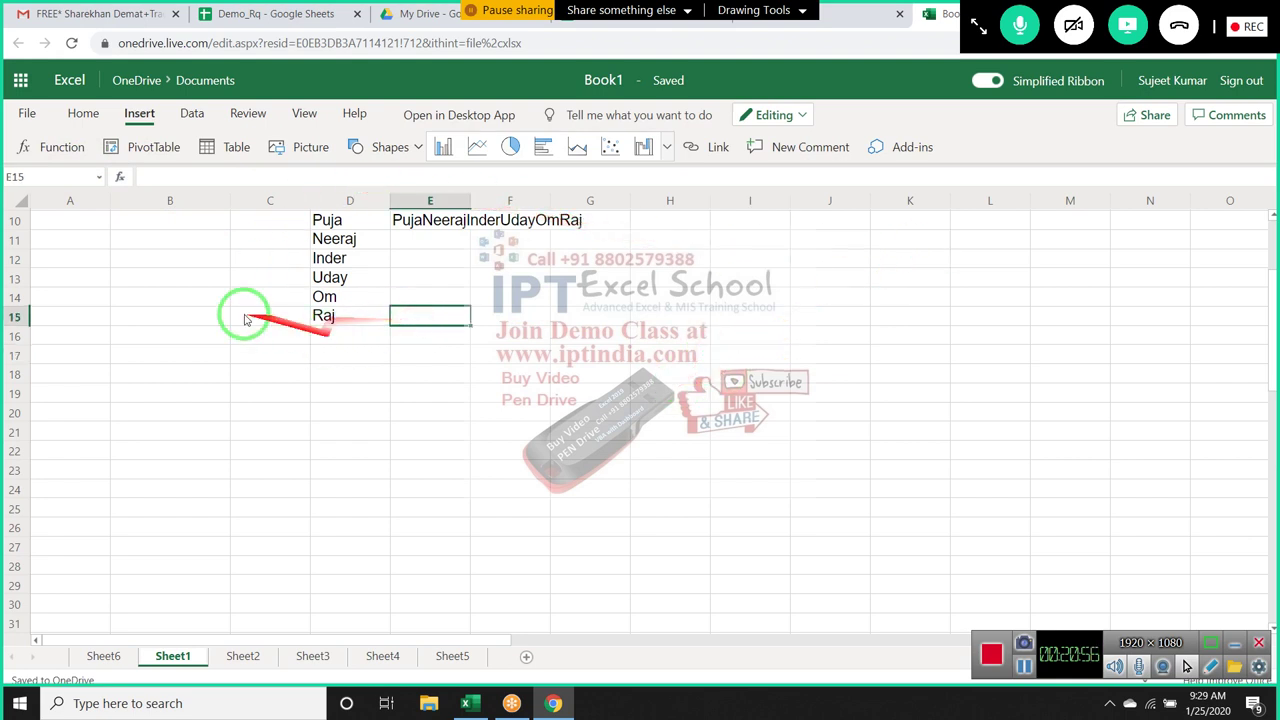
Enter 1/1 in B18, clear the resulting $1.00, and re-enter 1/1
{"action": "left_click", "coordinate": [228, 377]}
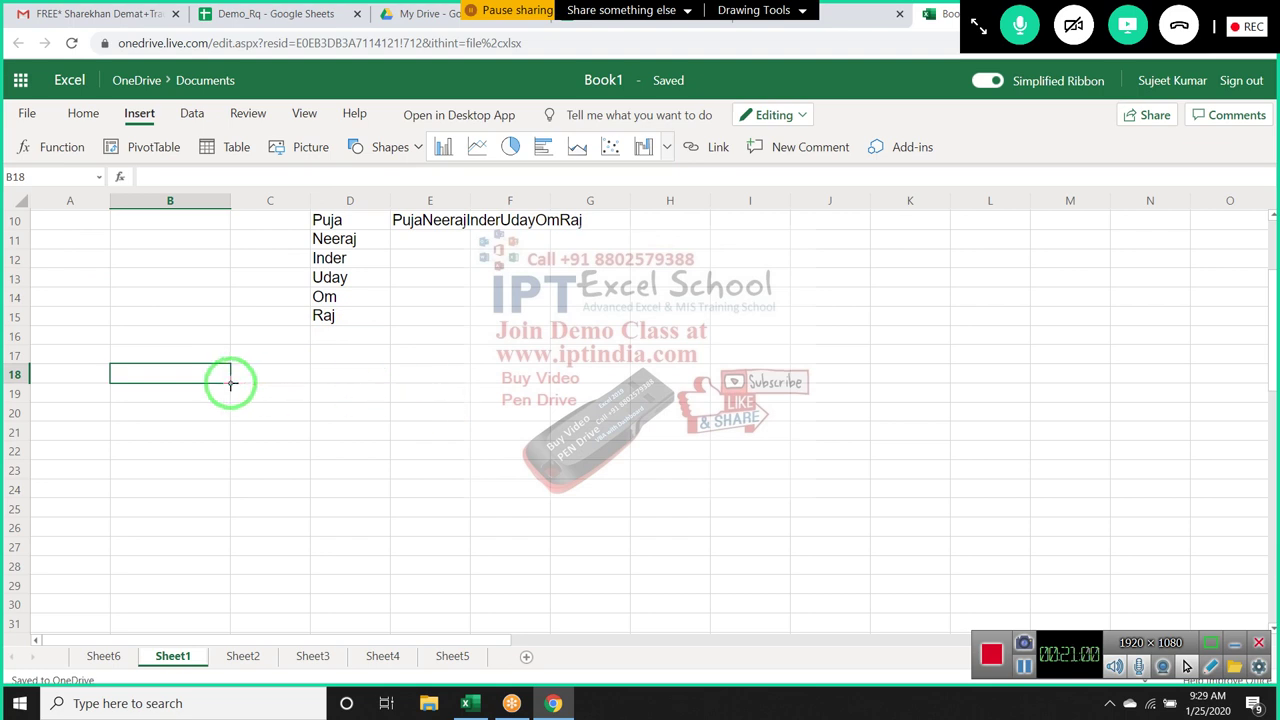
{"action": "type", "text": "1/1"}
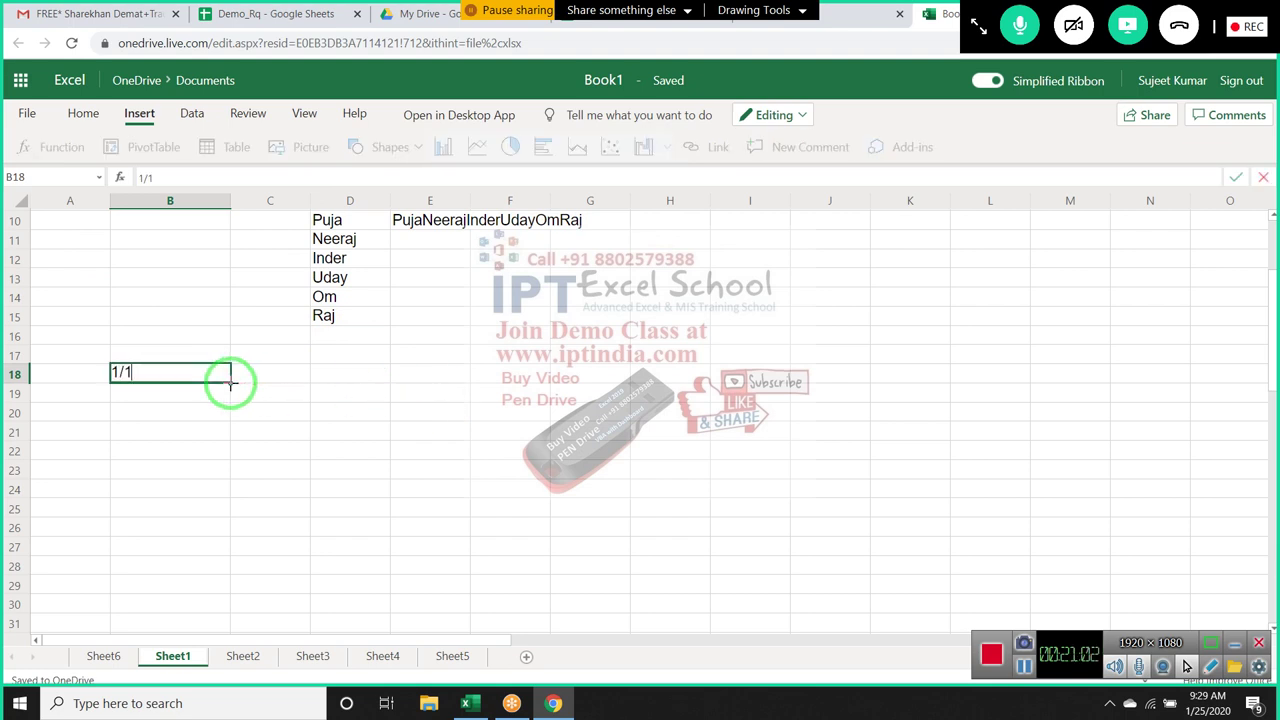
{"action": "key", "text": "Tab"}
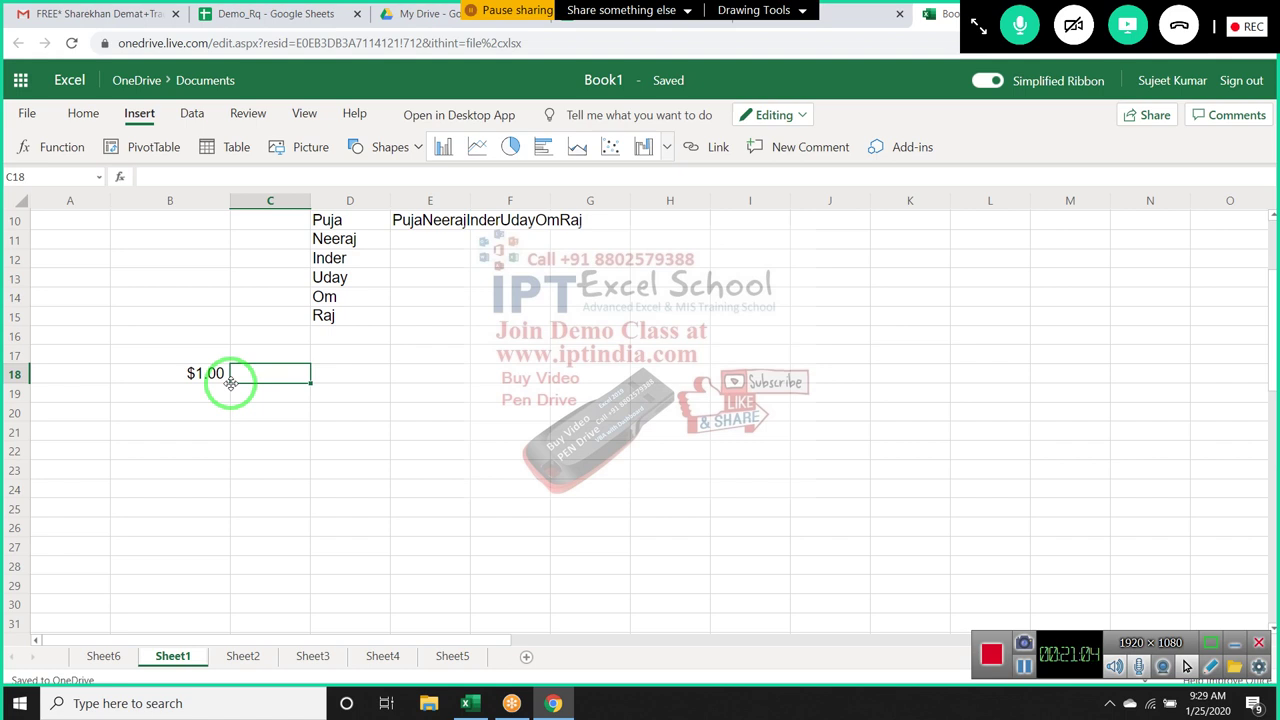
{"action": "key", "text": "Left"}
{"action": "key", "text": "Delete"}
{"action": "type", "text": "1/"}
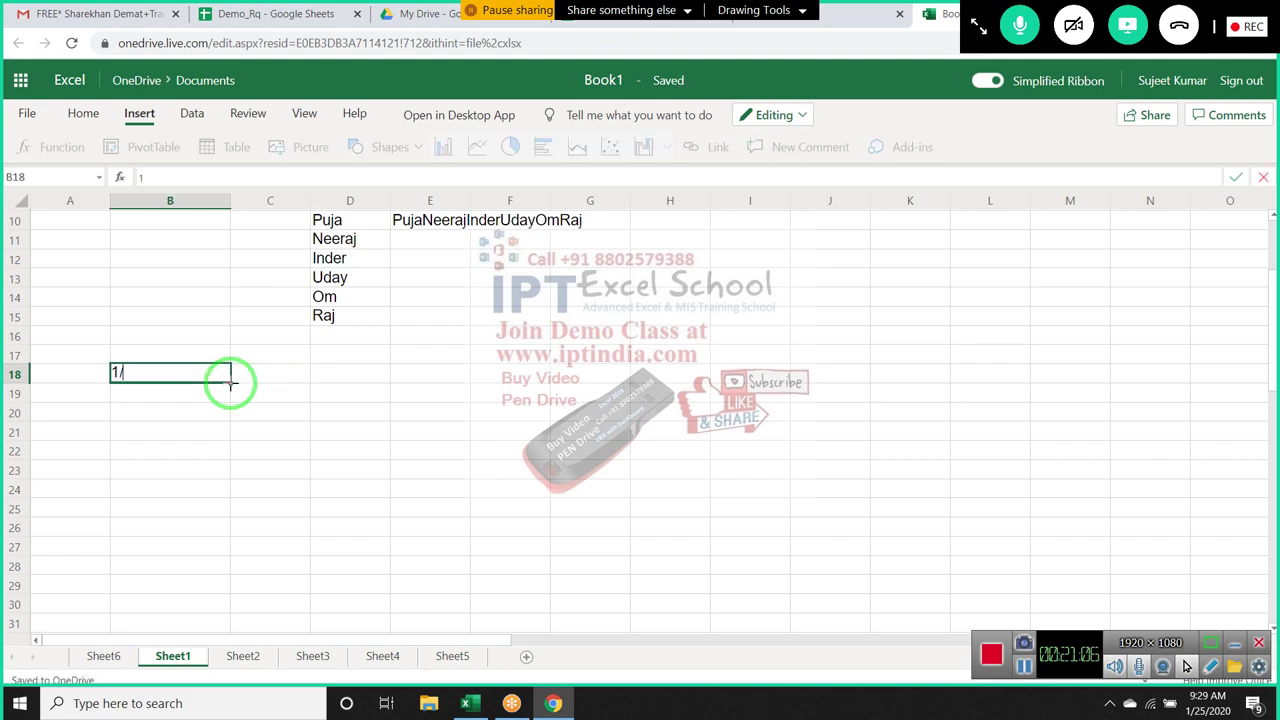
{"action": "type", "text": "1"}
{"action": "key", "text": "ctrl+Return"}
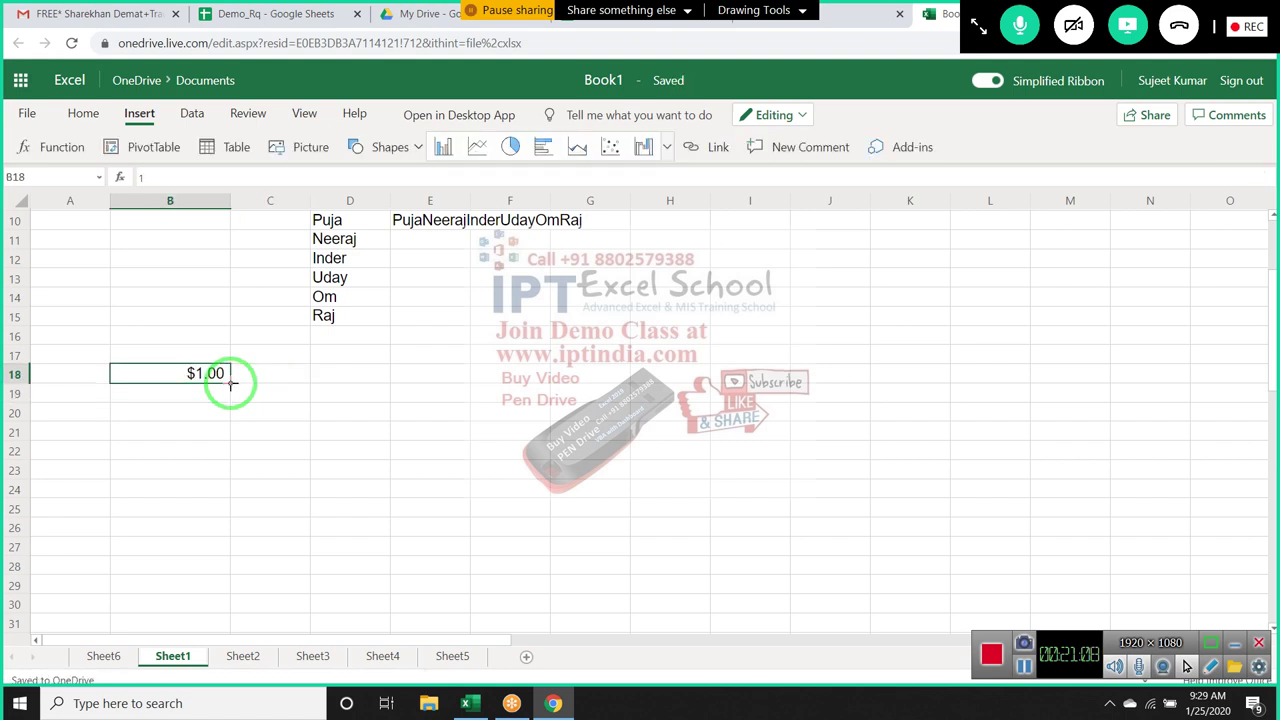
Replace B18 with 1*2, then 1-jan showing $43,831.00, and go to desktop Excel's C24
{"action": "key", "text": "Delete"}
{"action": "type", "text": "1*2"}
{"action": "key", "text": "ctrl+Return"}
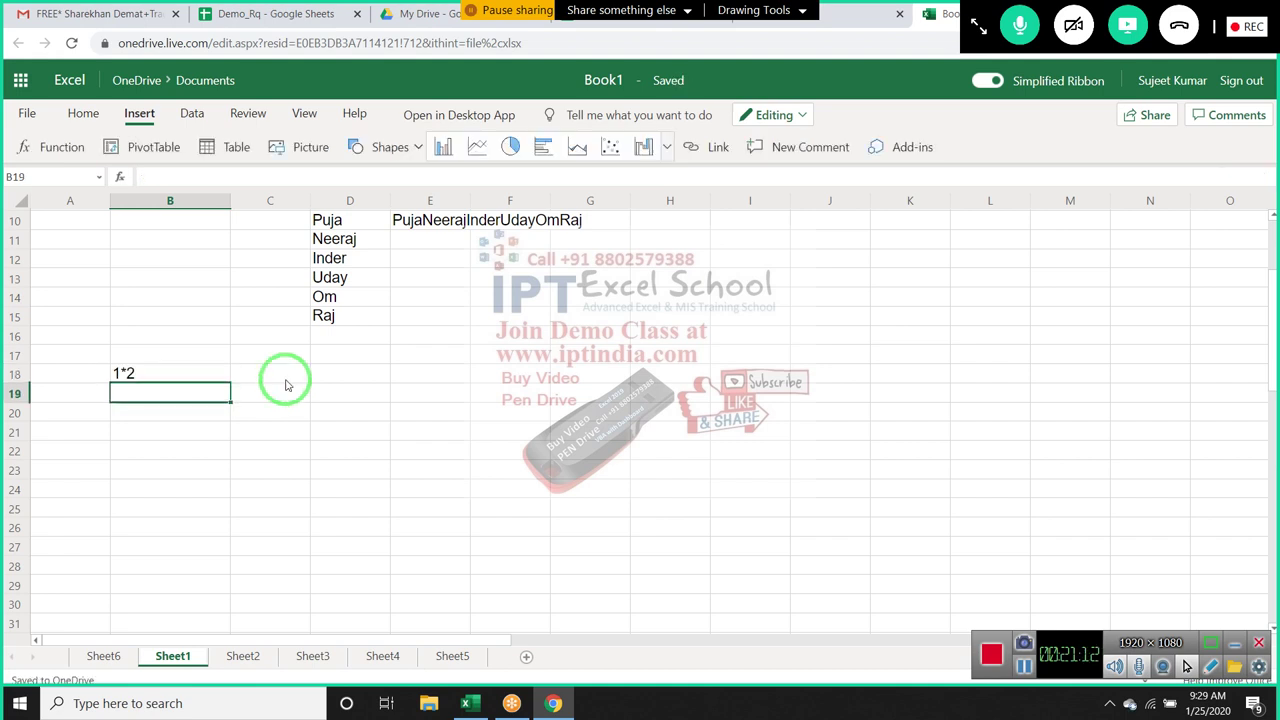
{"action": "key", "text": "Delete"}
{"action": "type", "text": "1-"}
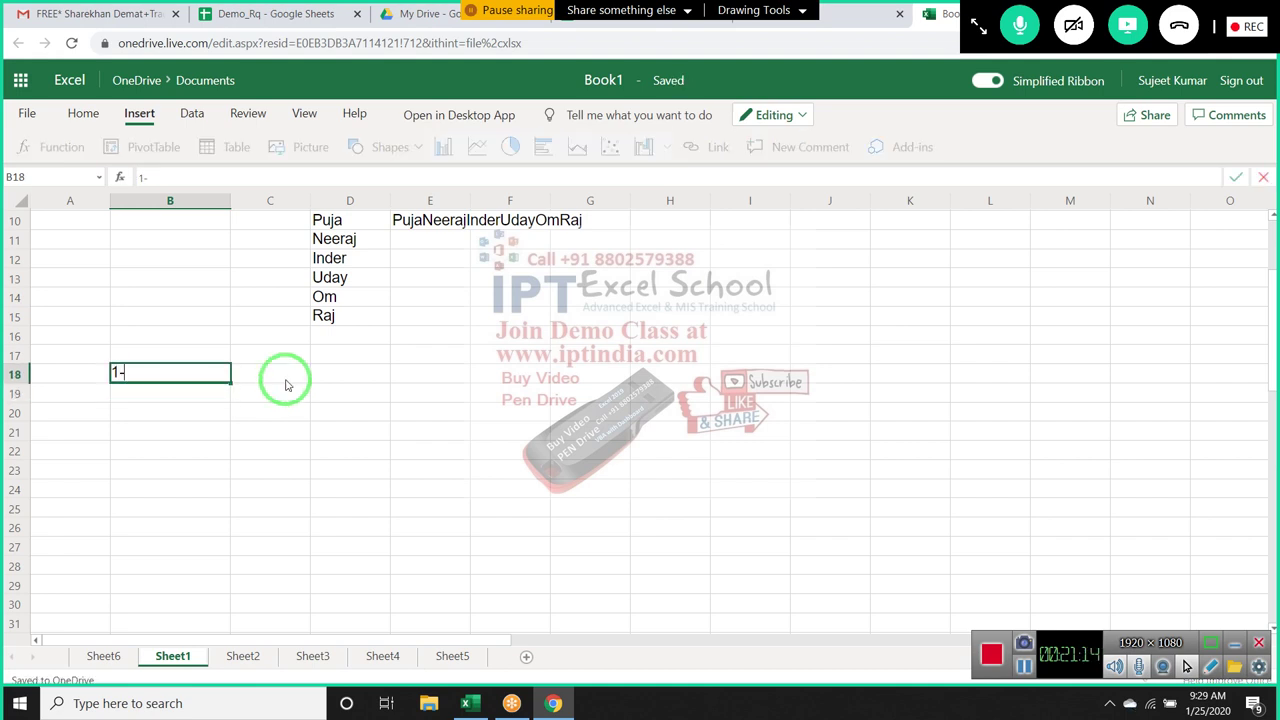
{"action": "type", "text": "jan"}
{"action": "key", "text": "ctrl+Return"}
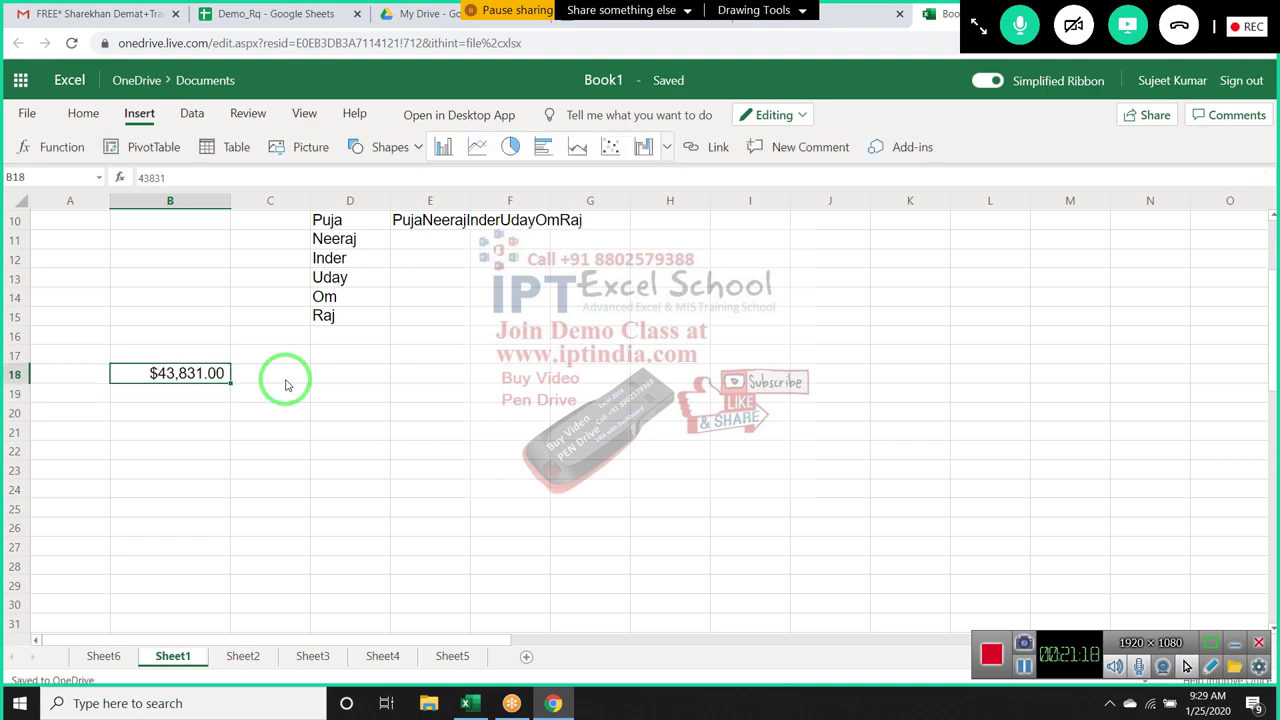
{"action": "key", "text": "alt+Tab"}
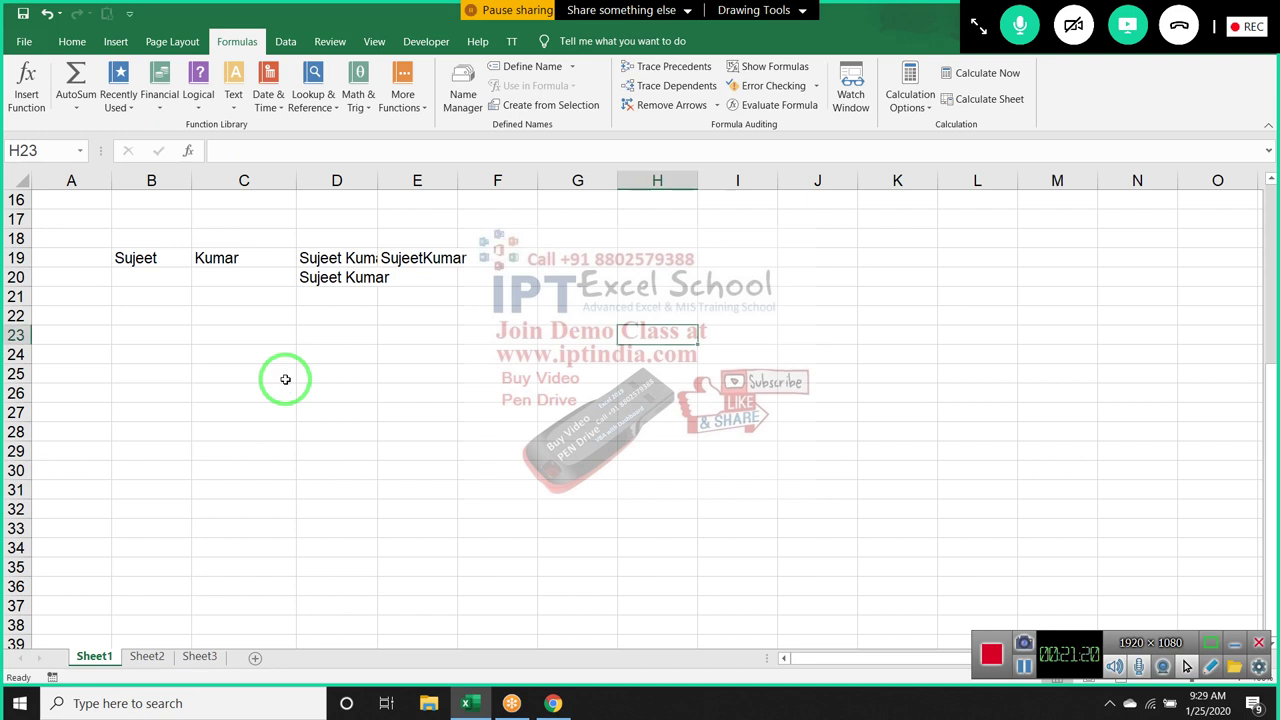
{"action": "left_click", "coordinate": [265, 350]}
Put 1-Jan in C24 and today's date (Ctrl+;) in D24
{"action": "type", "text": "="}
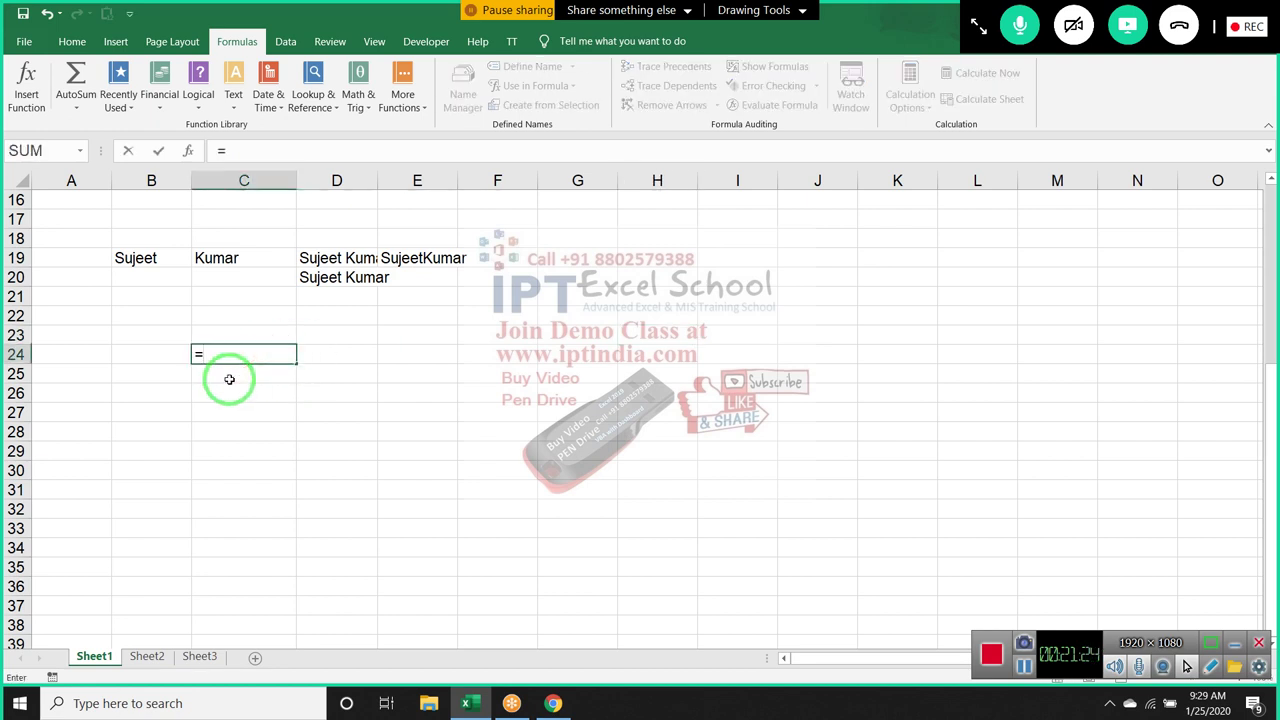
{"action": "key", "text": "Escape"}
{"action": "type", "text": "1/1"}
{"action": "key", "text": "ctrl+Return"}
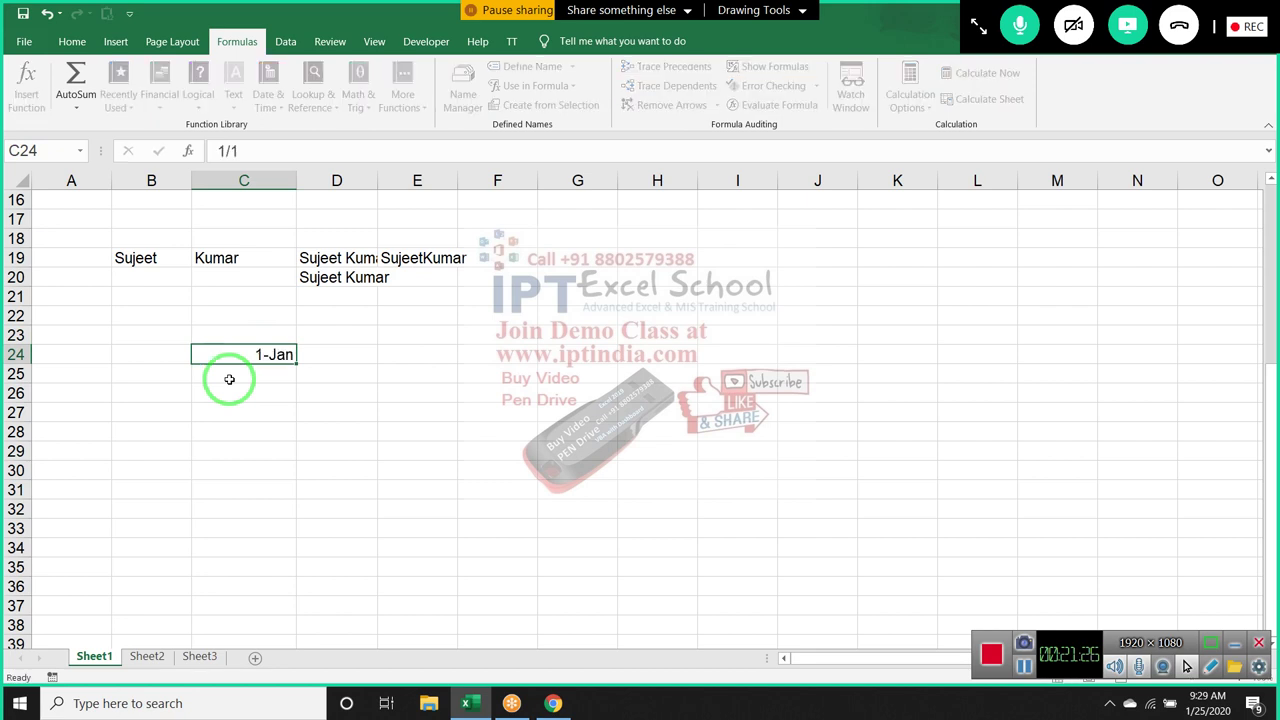
{"action": "key", "text": "Right"}
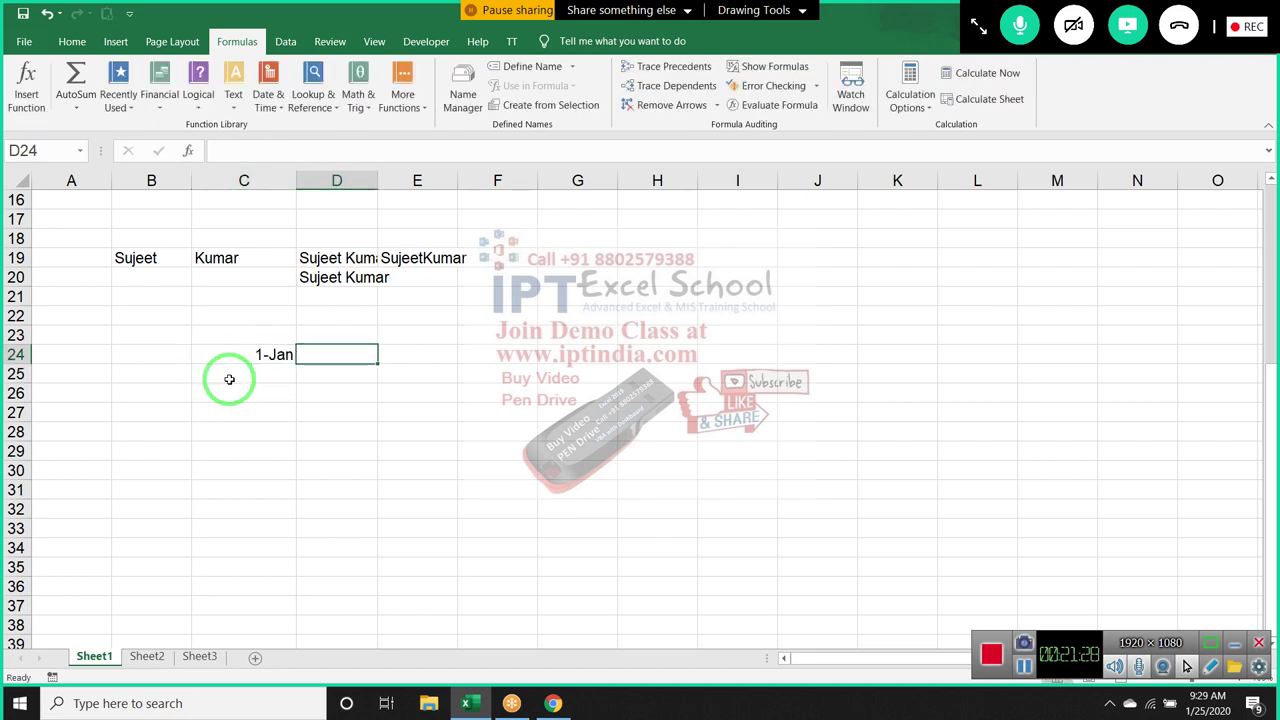
{"action": "key", "text": "ctrl+semicolon"}
{"action": "key", "text": "Return"}
{"action": "key", "text": "Up"}
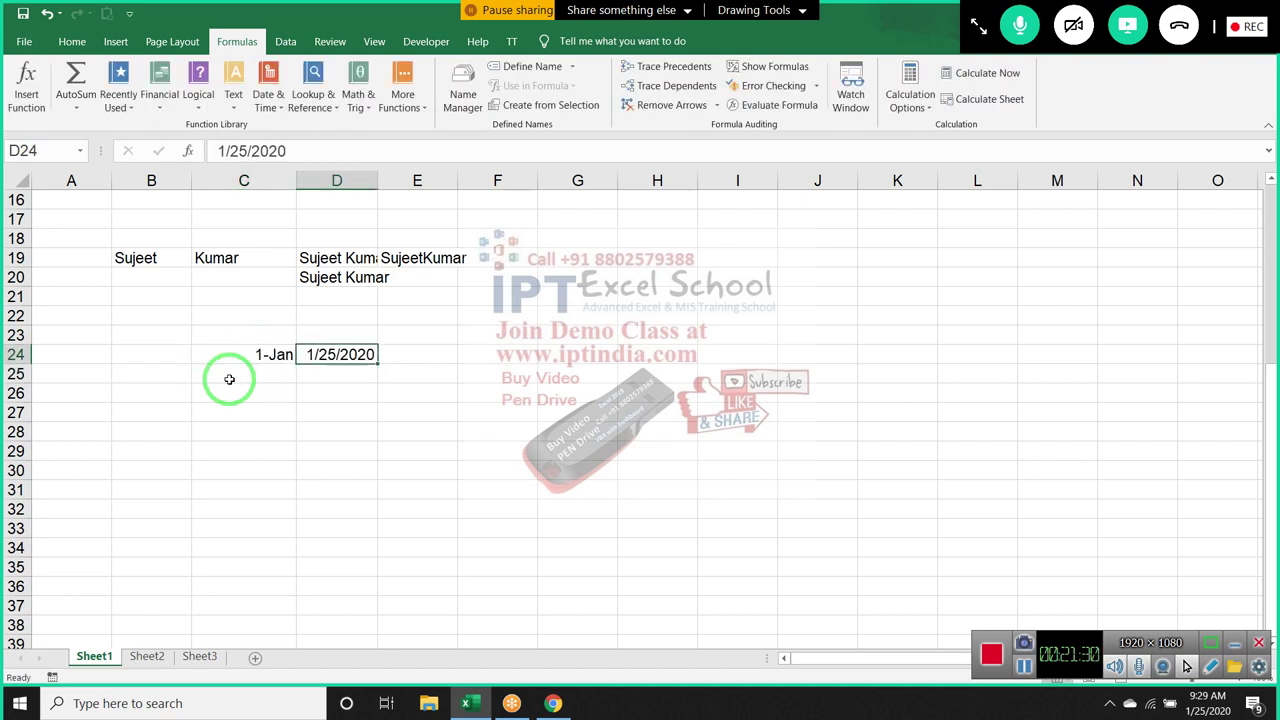
Enter =C24&" To "&D24 in E24, which displays 43831 To 43855
{"action": "key", "text": "Right"}
{"action": "type", "text": "="}
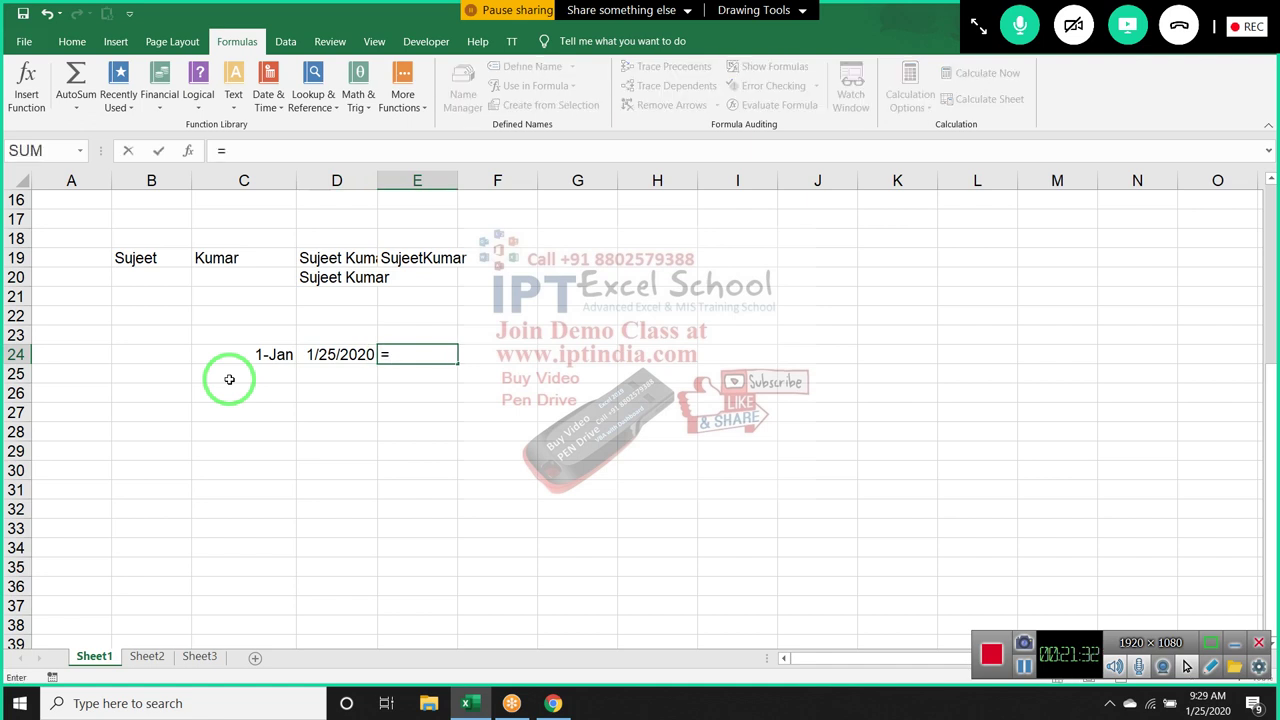
{"action": "key", "text": "Left"}
{"action": "key", "text": "Left"}
{"action": "type", "text": "&"}
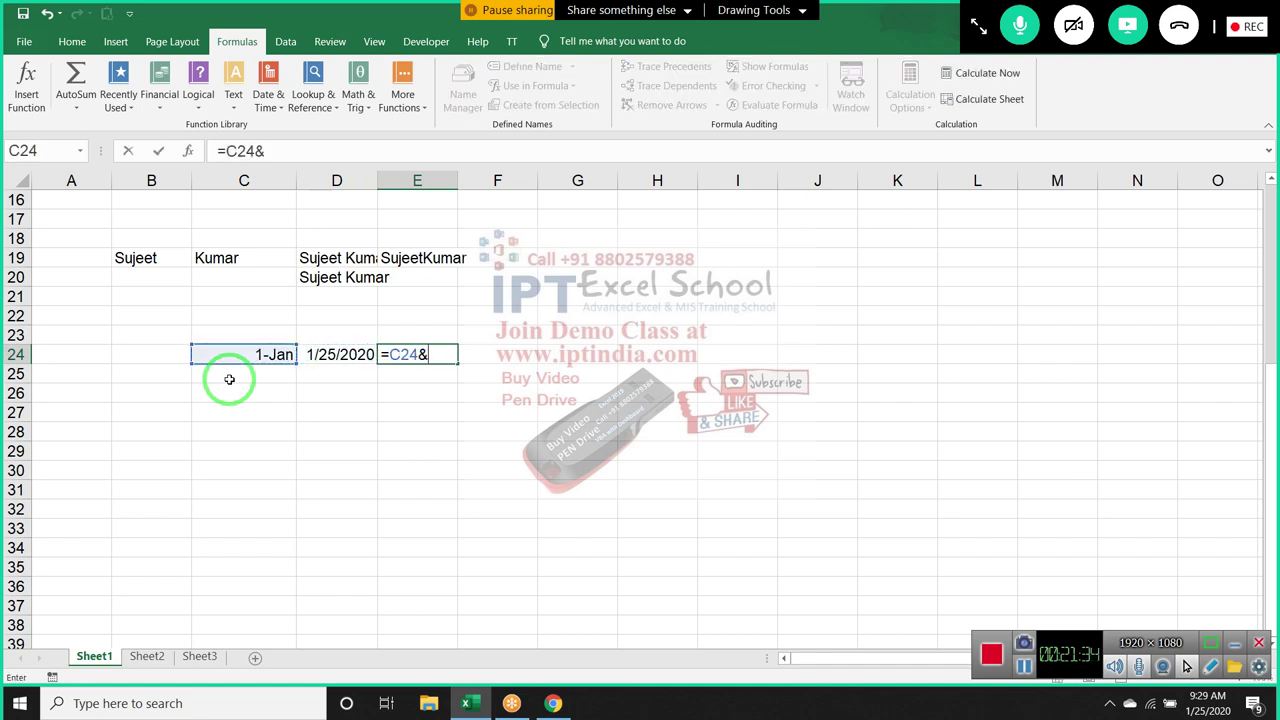
{"action": "type", "text": "\" To"}
{"action": "type", "text": " \"&"}
{"action": "key", "text": "Left"}
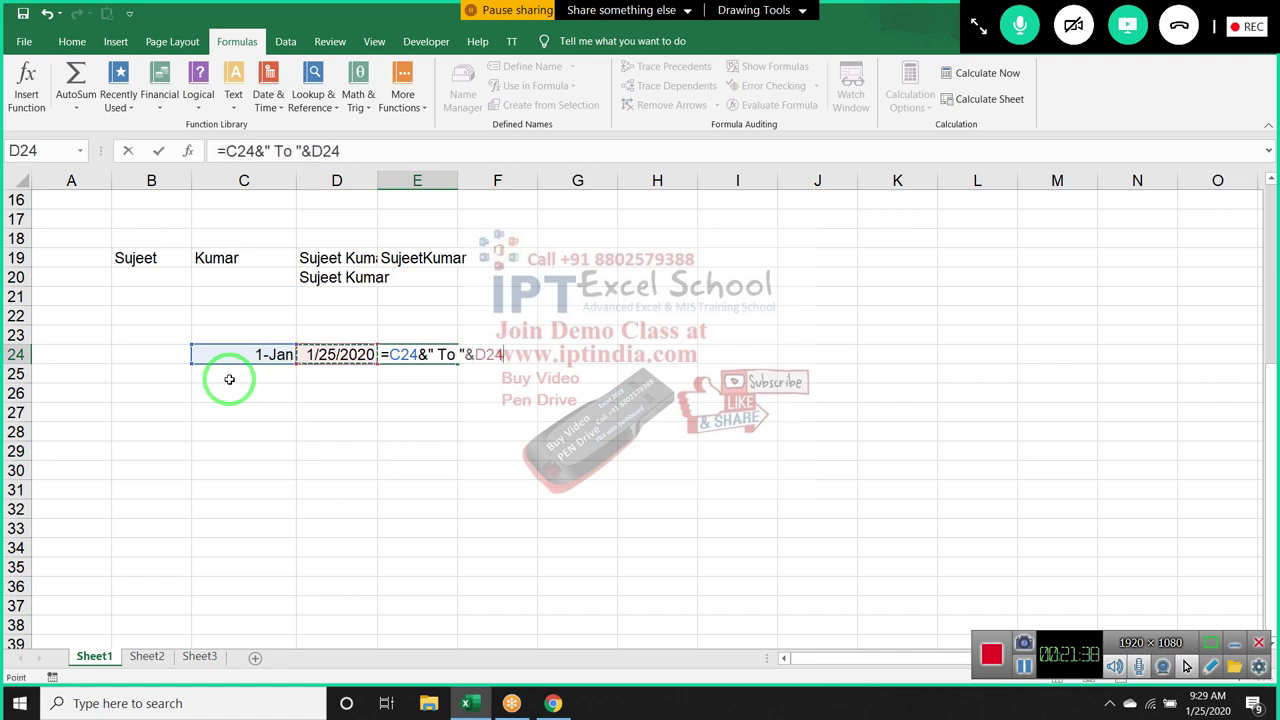
{"action": "key", "text": "Return"}
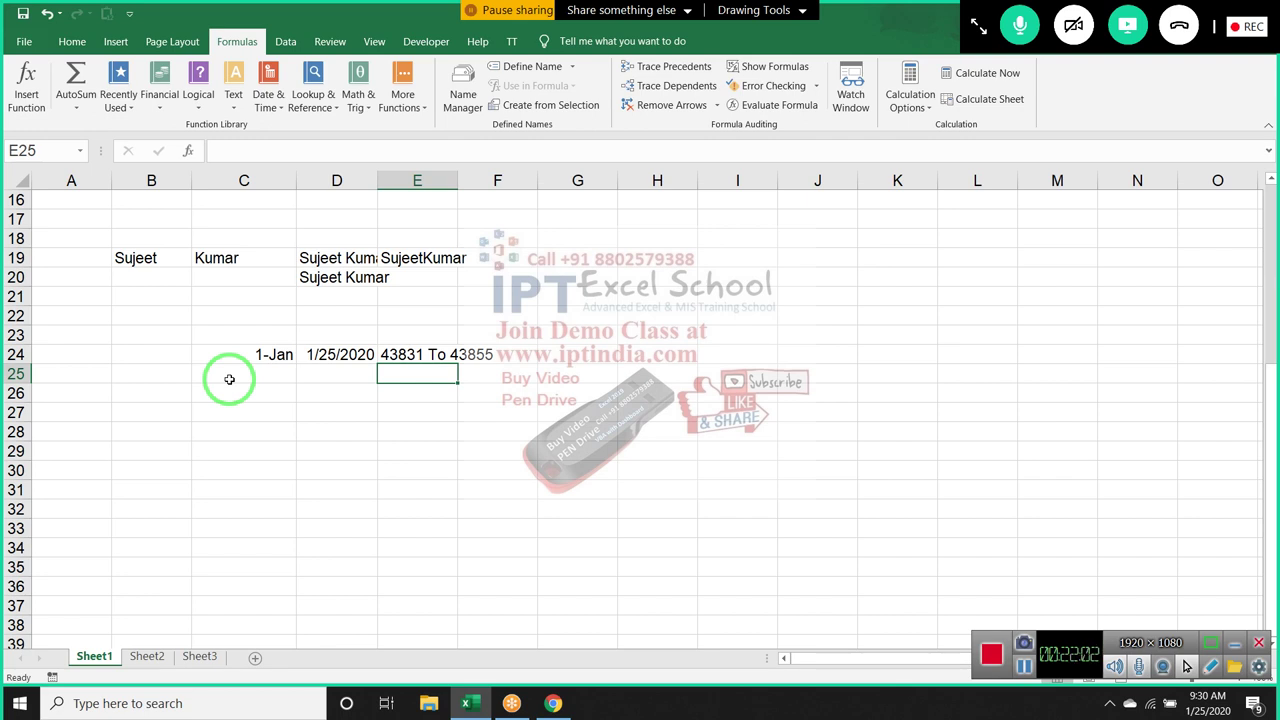
Apply General format to C24:D24 so the dates read 43831 and 43855
{"action": "key", "text": "Up"}
{"action": "key", "text": "Left"}
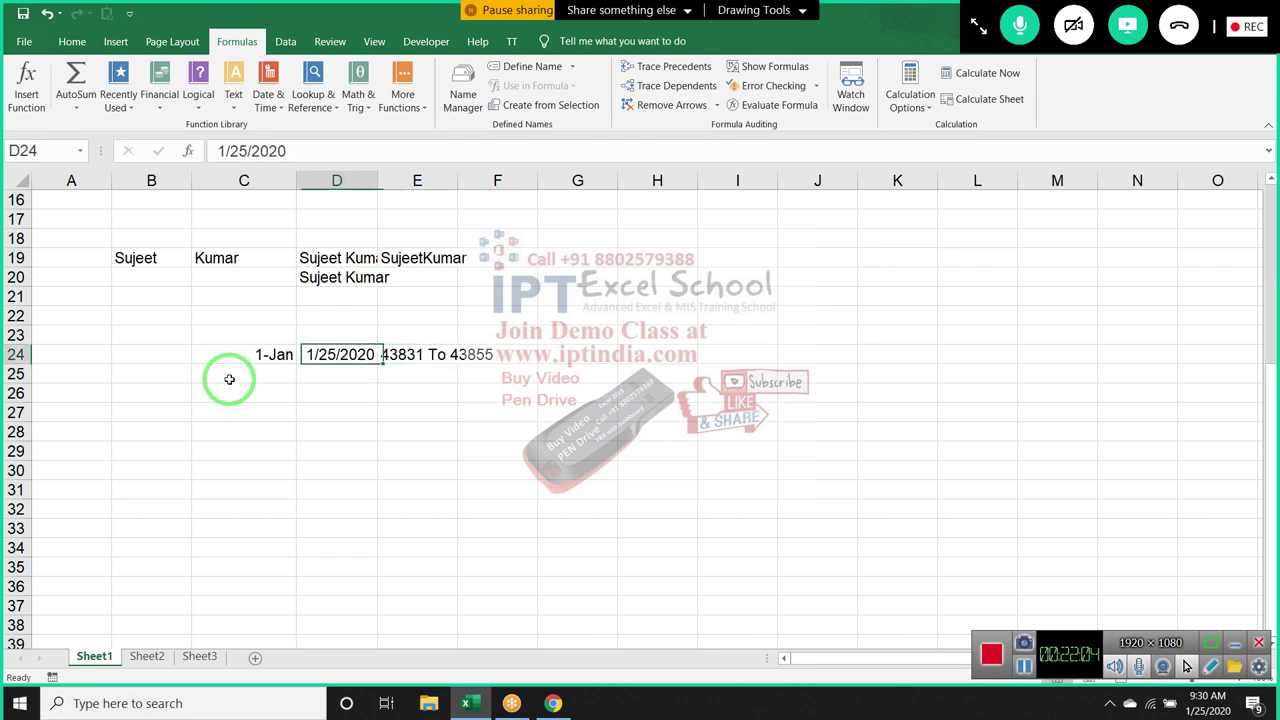
{"action": "key", "text": "Left"}
{"action": "key", "text": "shift+Right"}
{"action": "key", "text": "ctrl+shift+asciitilde"}
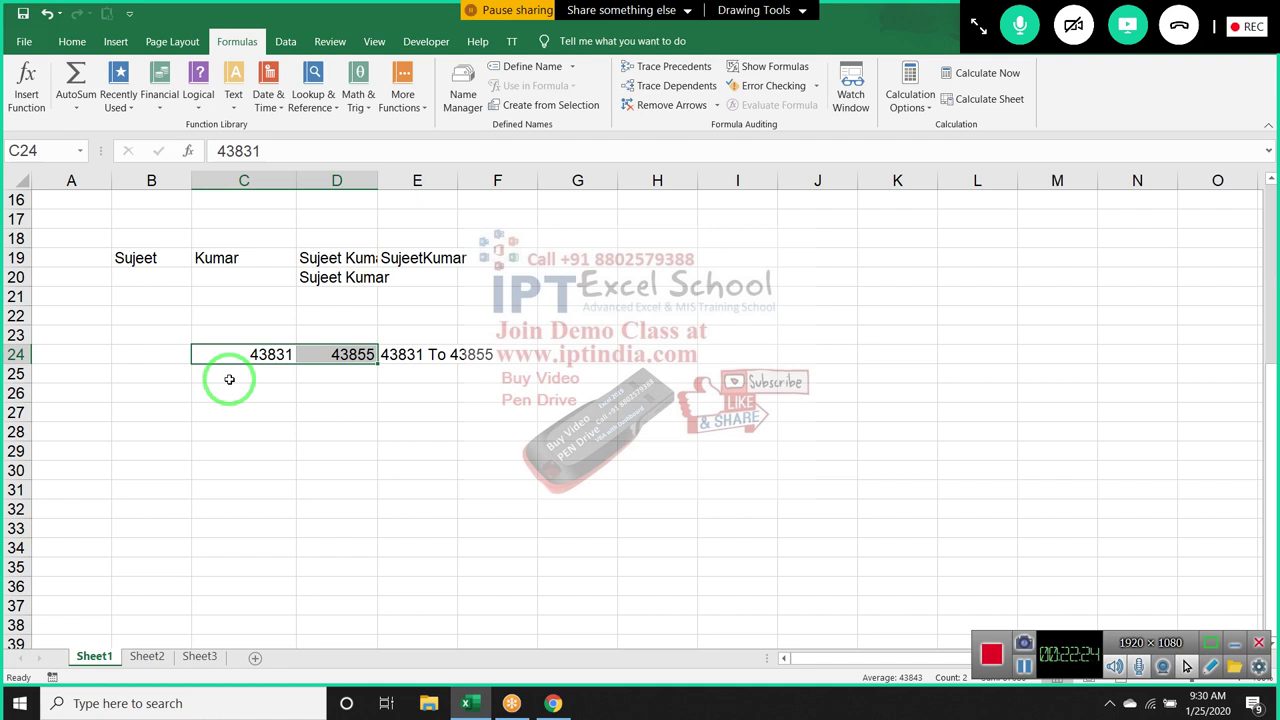
{"action": "key", "text": "Right"}
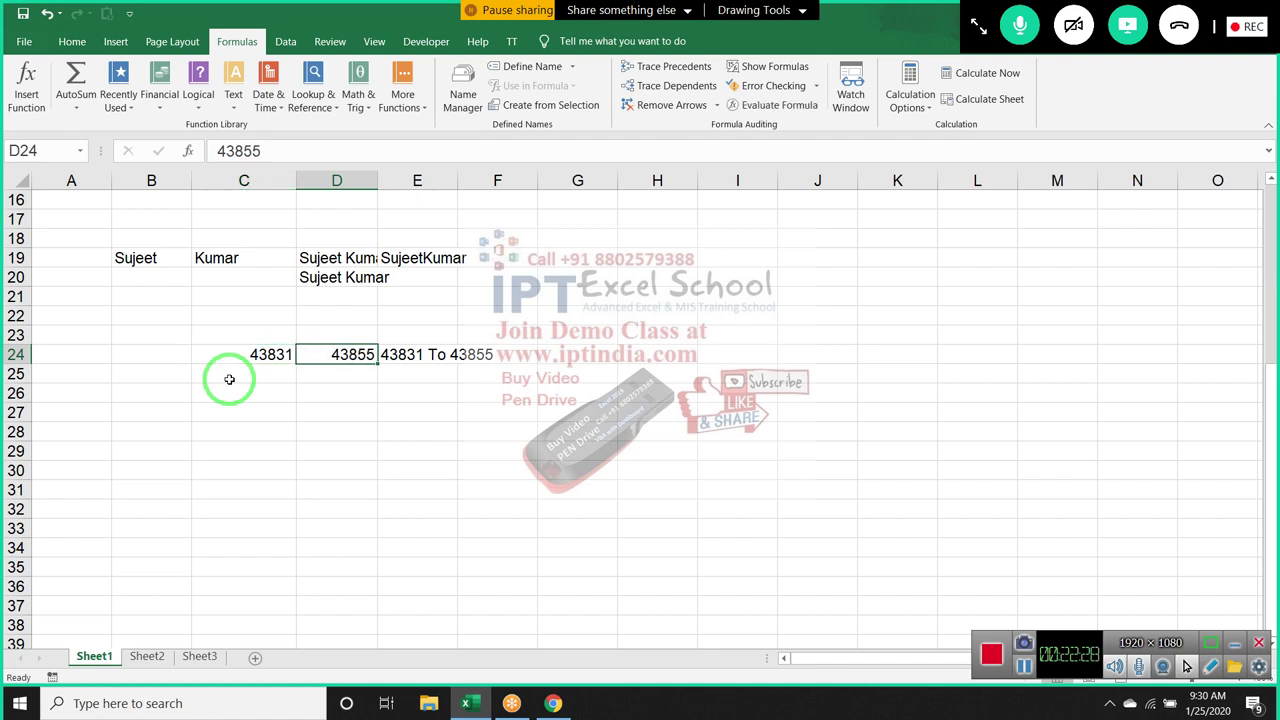
{"action": "key", "text": "Return"}
{"action": "left_click", "coordinate": [229, 379]}
Enter =TEXT(C24,"DD-MMM-YY") in C25 to show the start date as 01-Jan-20
{"action": "type", "text": "="}
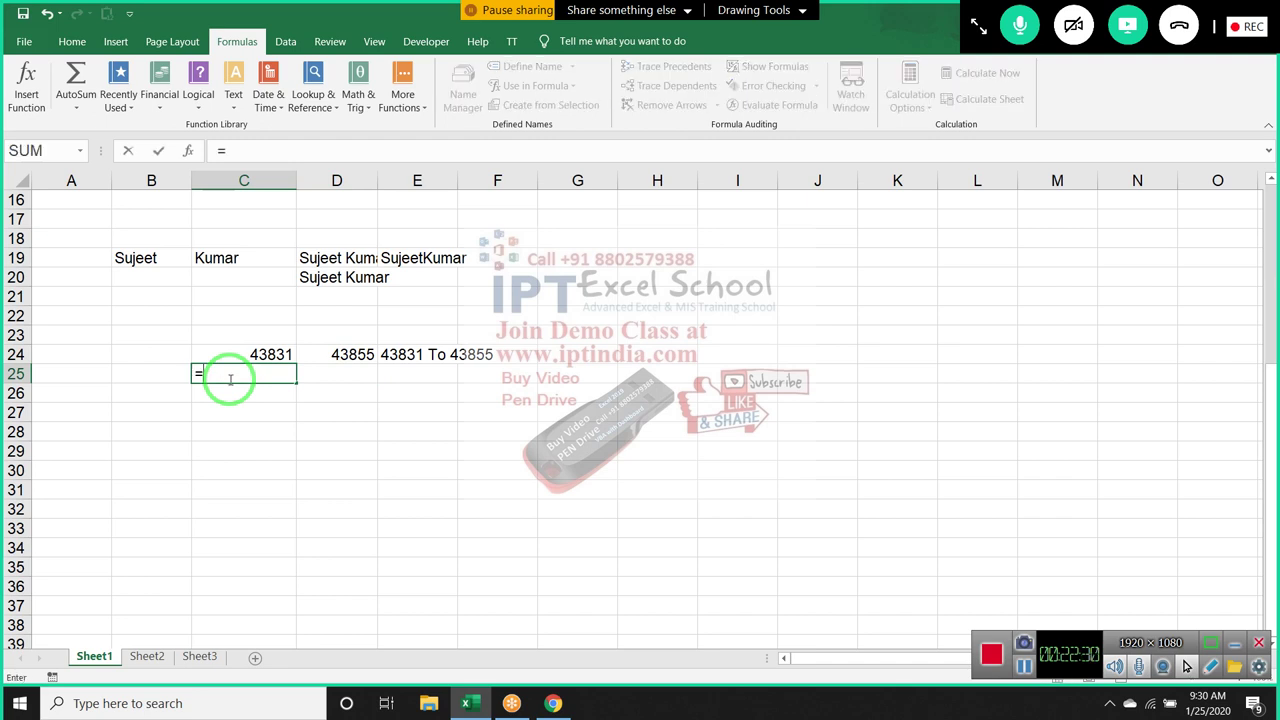
{"action": "type", "text": "te"}
{"action": "key", "text": "Tab"}
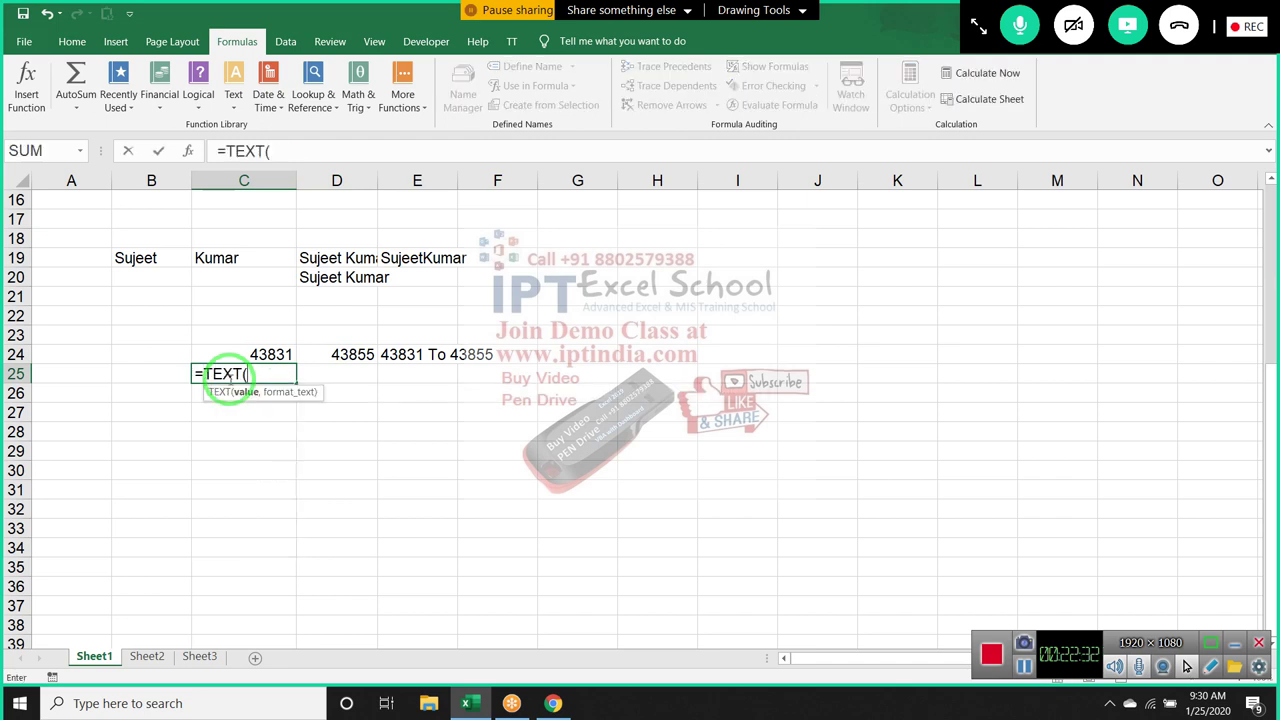
{"action": "key", "text": "Up"}
{"action": "type", "text": ",\""}
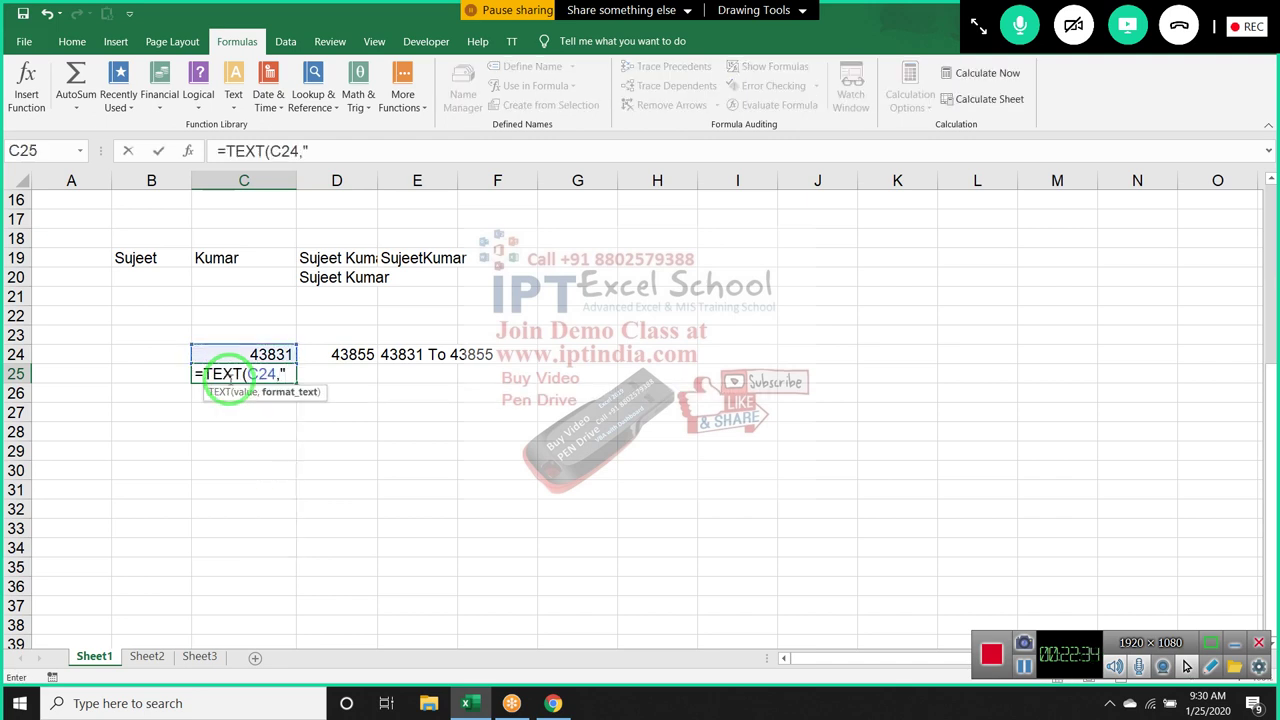
{"action": "type", "text": "DD-"}
{"action": "type", "text": "MMM-"}
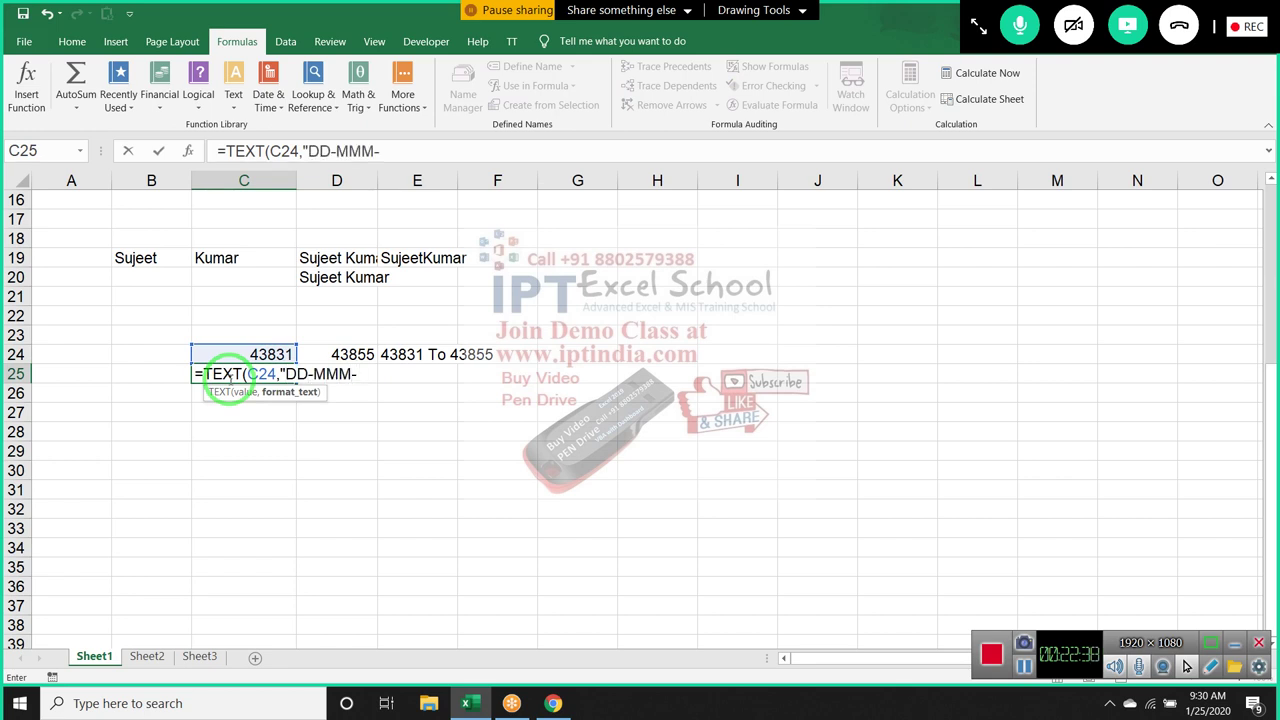
{"action": "type", "text": "YY\")"}
{"action": "key", "text": "Return"}
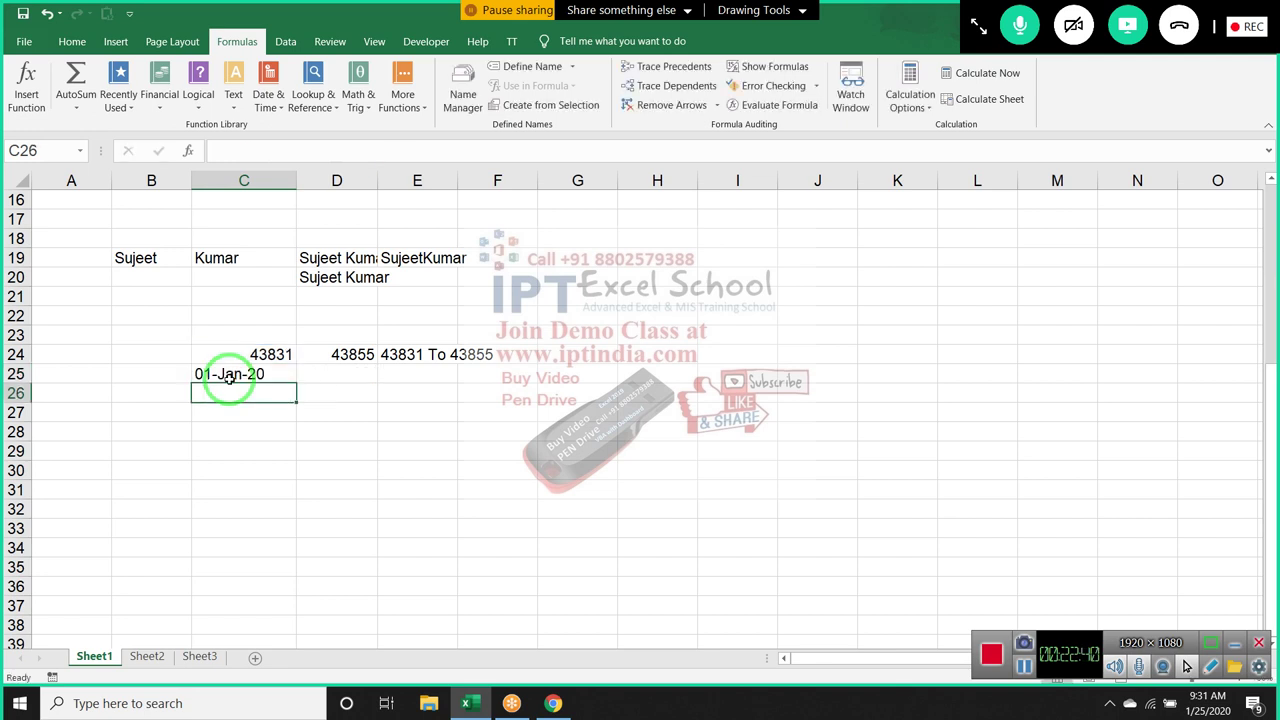
Fill the TEXT formula to D25 and join both dates in E25 as '01-Jan-20 To 25-Jan-20'
{"action": "left_click", "coordinate": [229, 378]}
{"action": "key", "text": "shift+Right"}
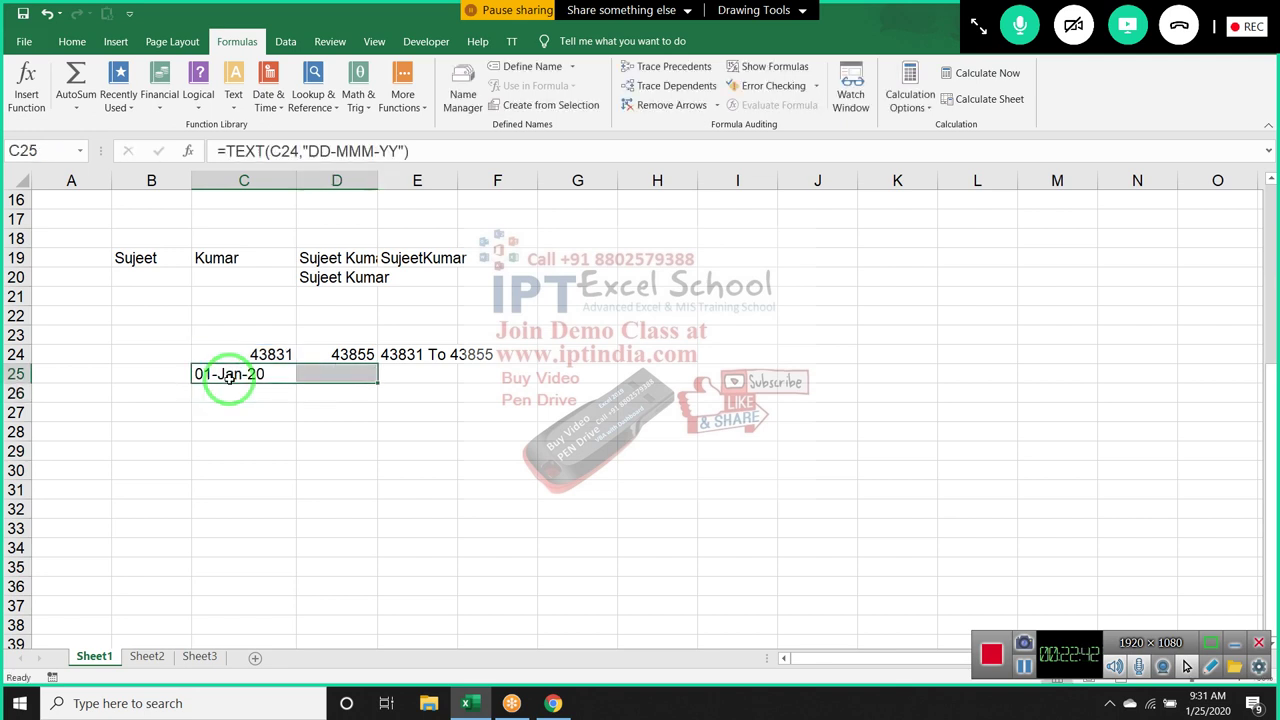
{"action": "key", "text": "ctrl+r"}
{"action": "key", "text": "Right"}
{"action": "key", "text": "Right"}
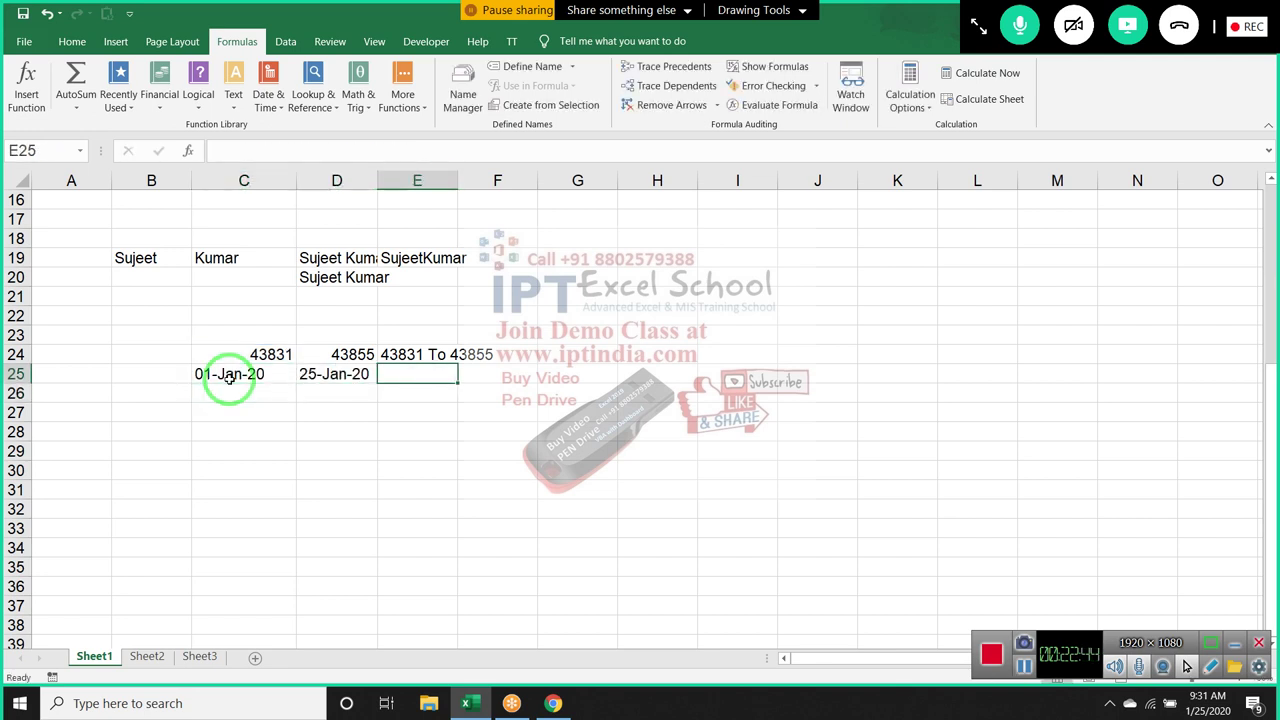
{"action": "key", "text": "ctrl+r"}
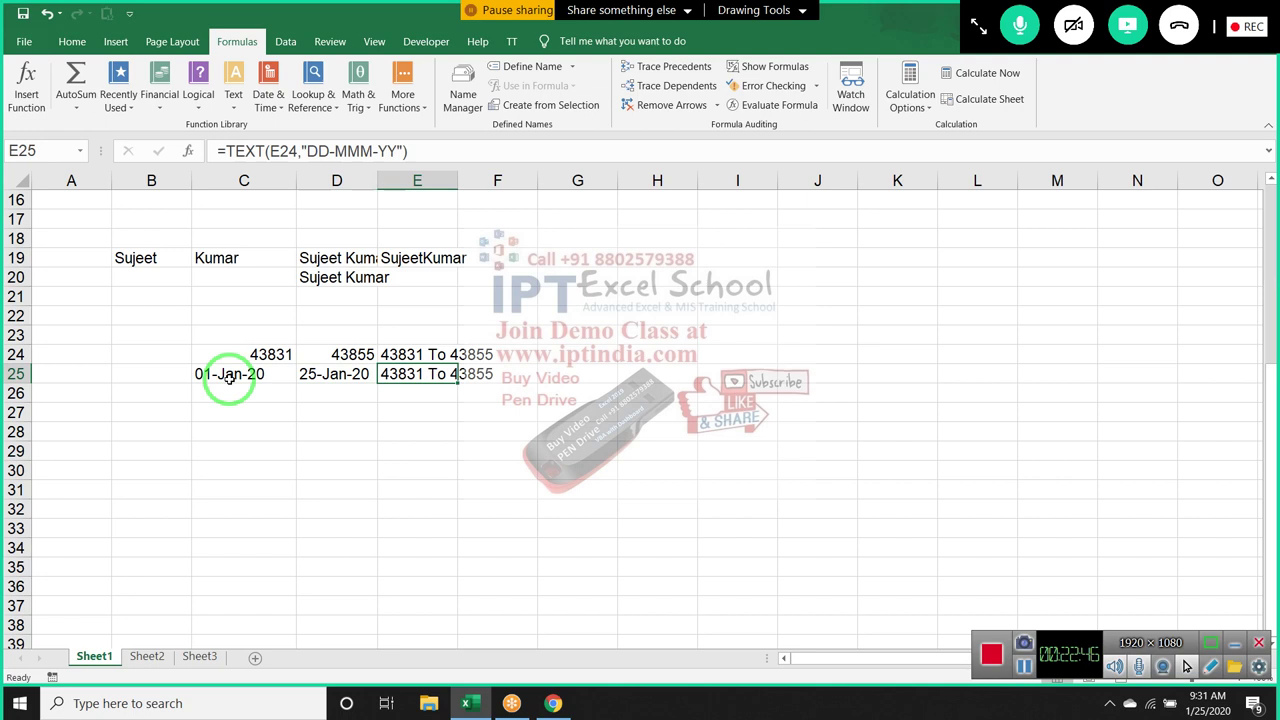
{"action": "key", "text": "ctrl+d"}
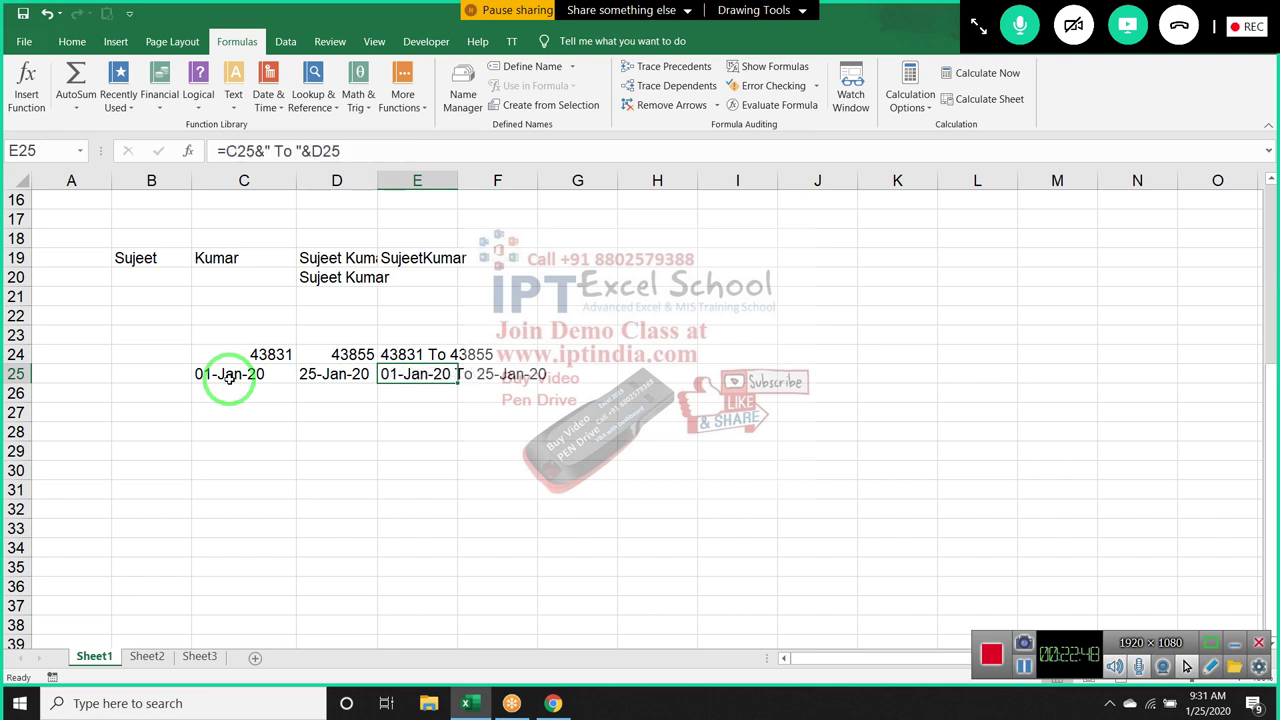
{"action": "key", "text": "F2"}
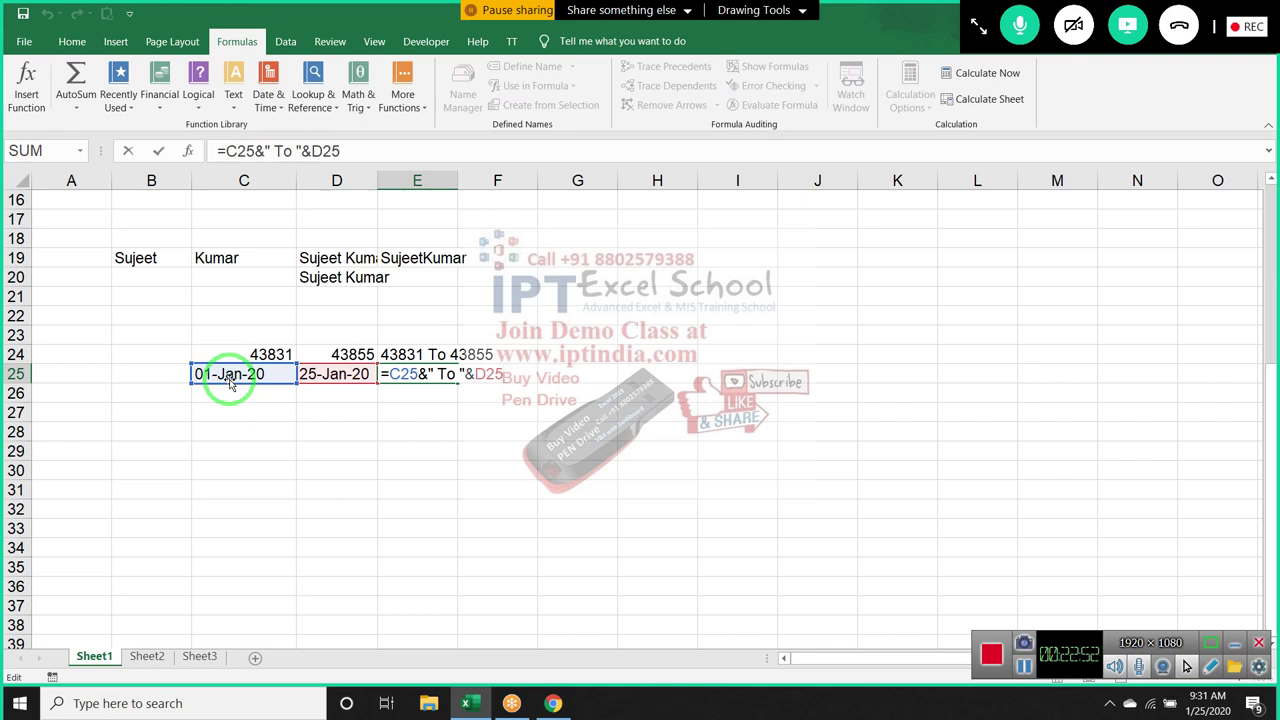
{"action": "key", "text": "ctrl+Return"}
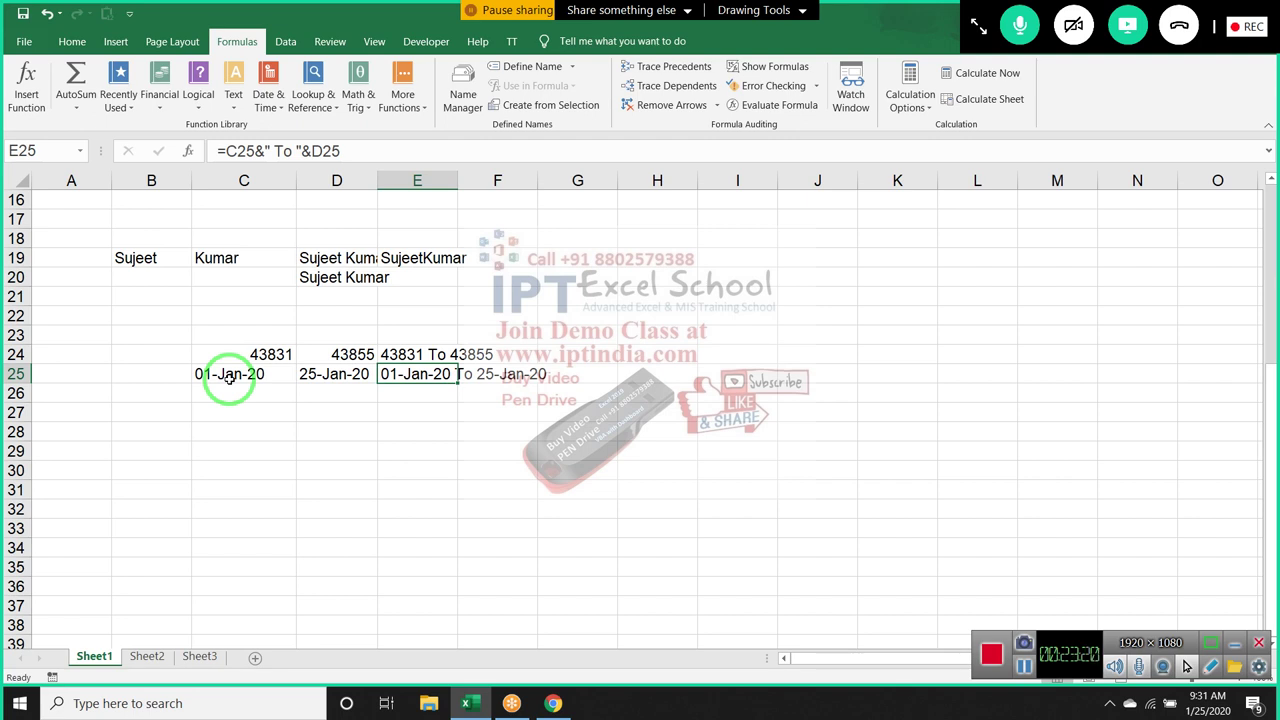
Enter 1/1 in C27 and today's date in D27, both formatted as dd-mmm-yy
{"action": "key", "text": "Down"}
{"action": "key", "text": "Down"}
{"action": "key", "text": "Left"}
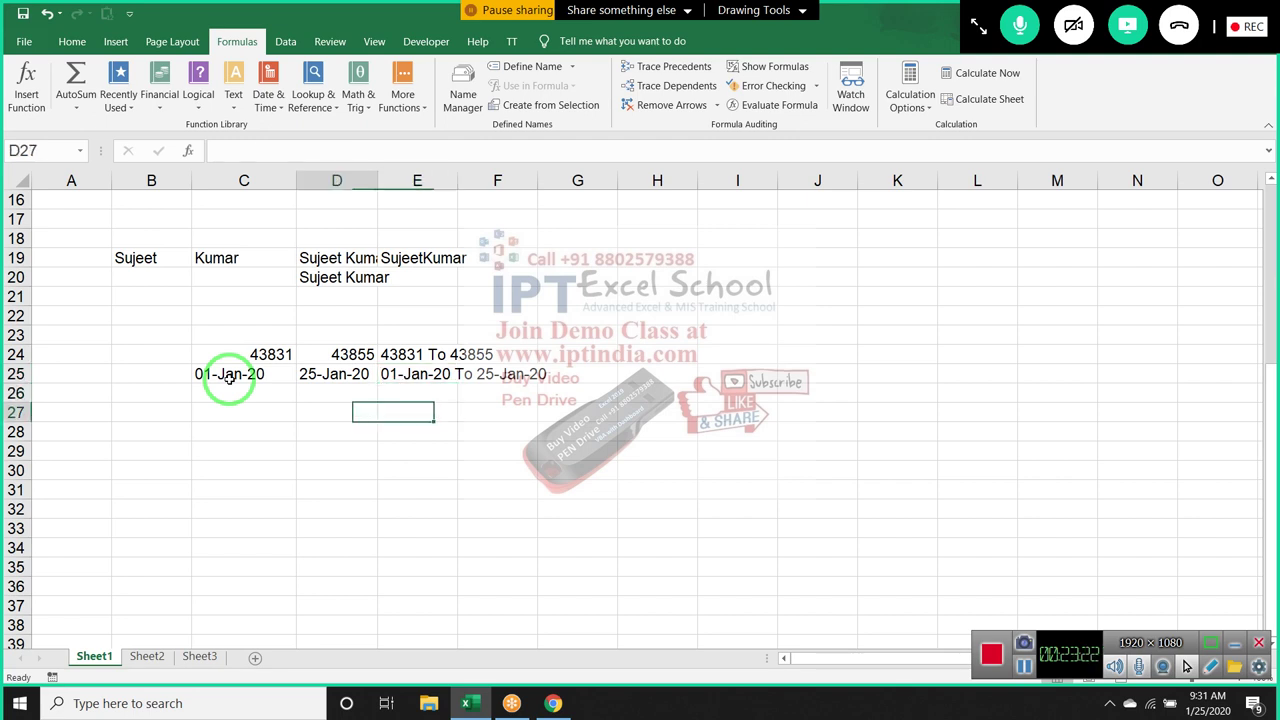
{"action": "key", "text": "Left"}
{"action": "type", "text": "1"}
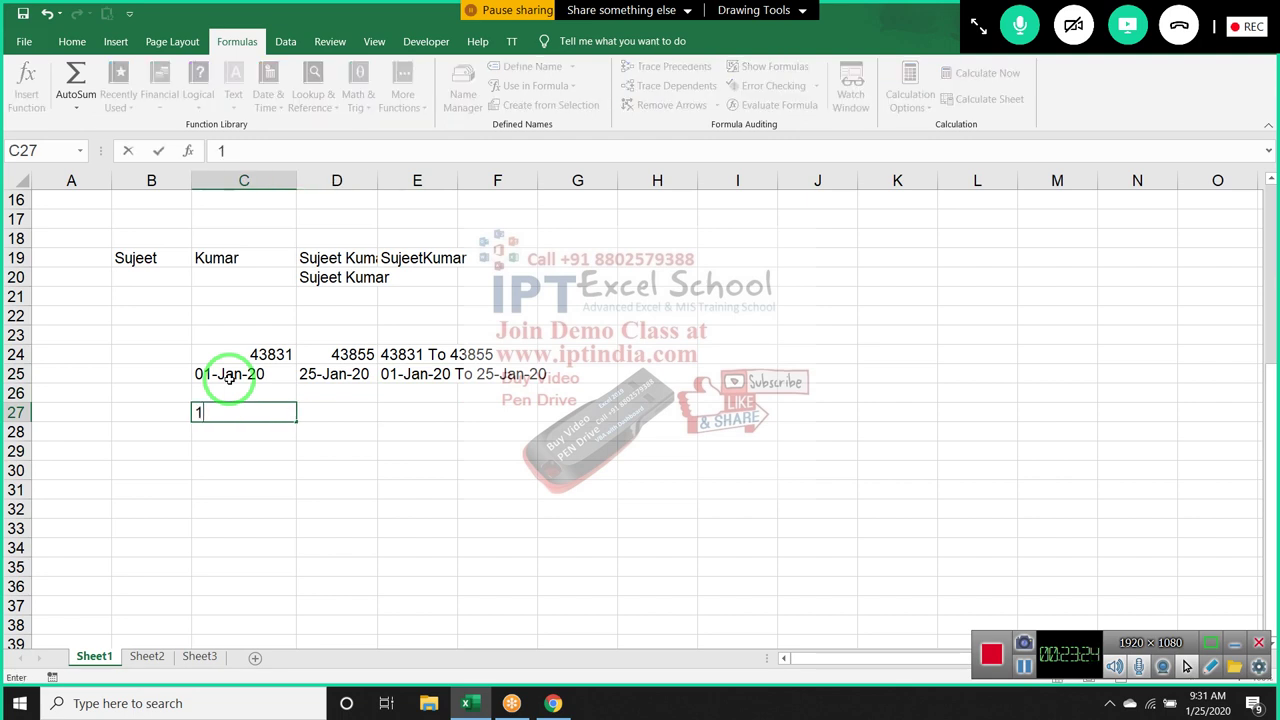
{"action": "type", "text": "/1"}
{"action": "key", "text": "Tab"}
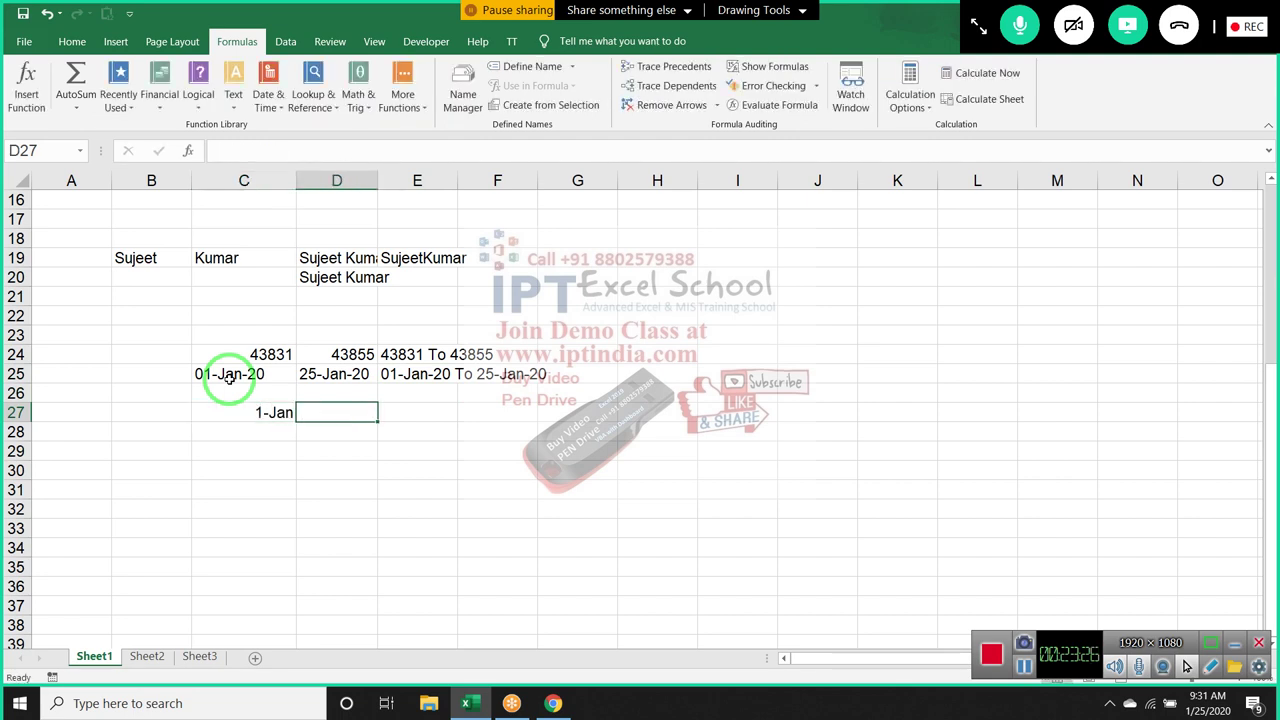
{"action": "key", "text": "ctrl+semicolon"}
{"action": "key", "text": "Return"}
{"action": "key", "text": "Up"}
{"action": "key", "text": "Left"}
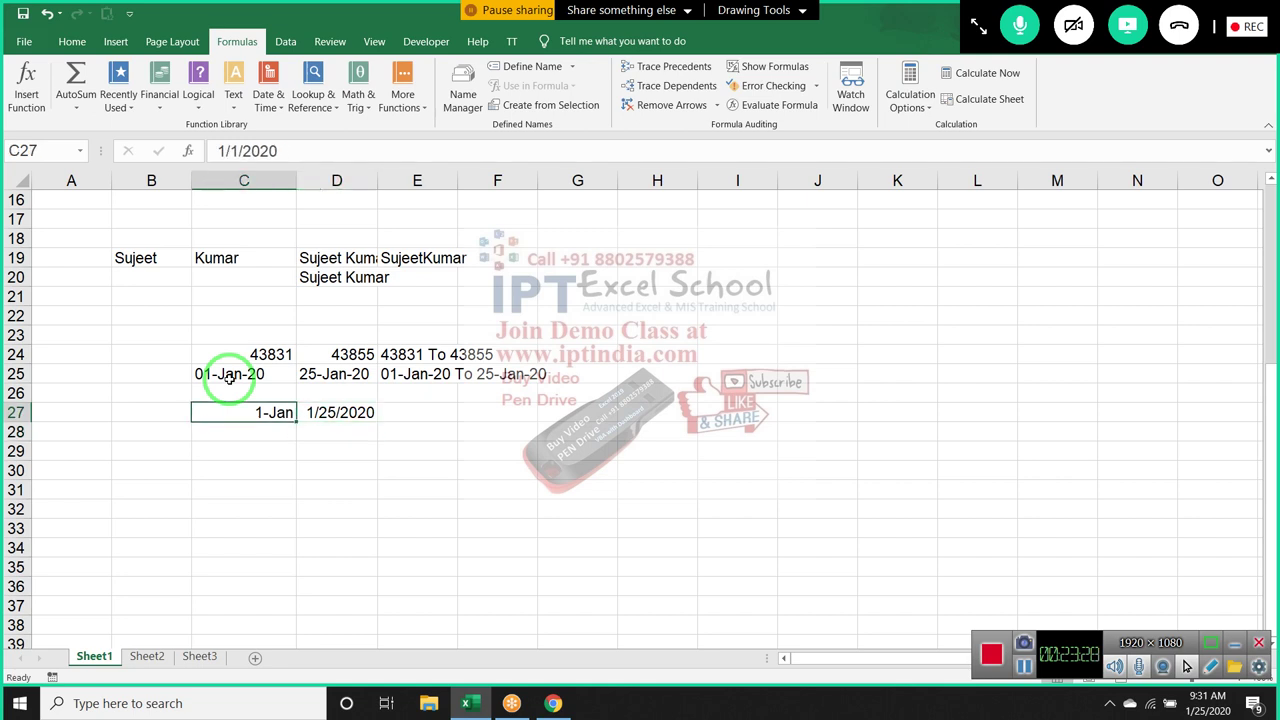
{"action": "key", "text": "ctrl+shift+3"}
{"action": "key", "text": "Right"}
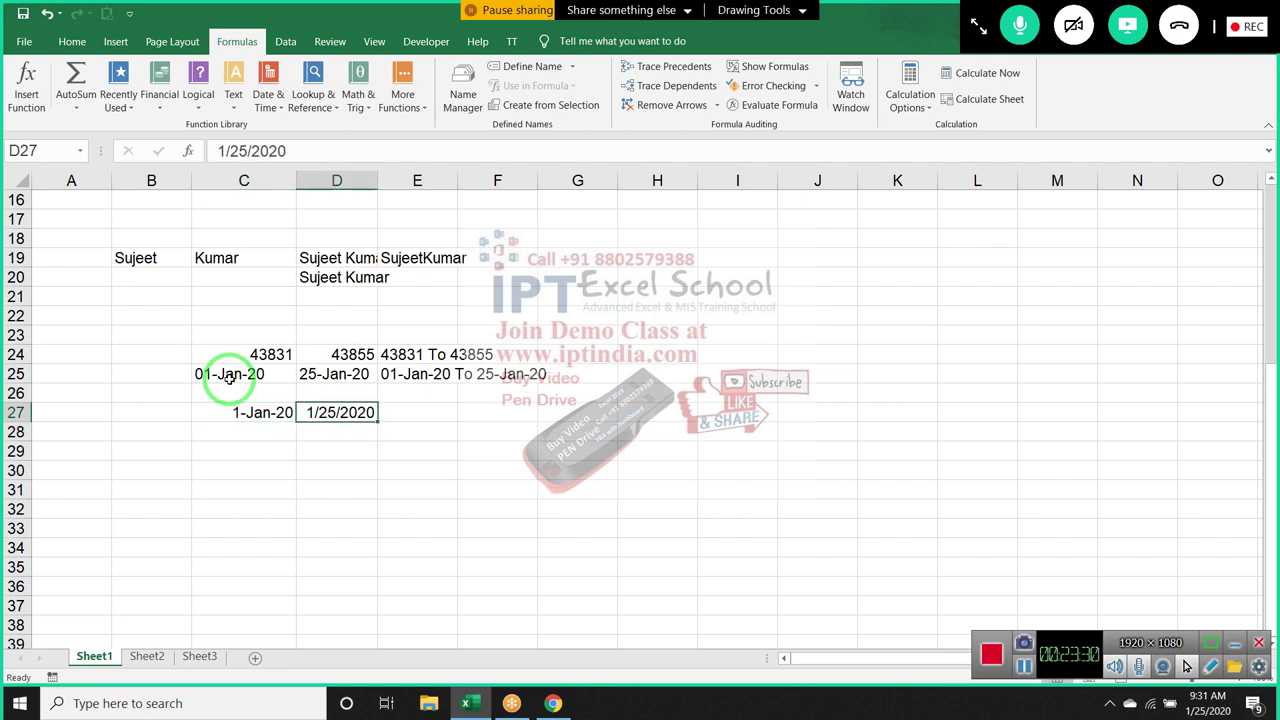
{"action": "key", "text": "ctrl+shift+3"}
Try pasting the earlier E24 joining formula into E27, then clear it
{"action": "key", "text": "Right"}
{"action": "key", "text": "Up"}
{"action": "key", "text": "Up"}
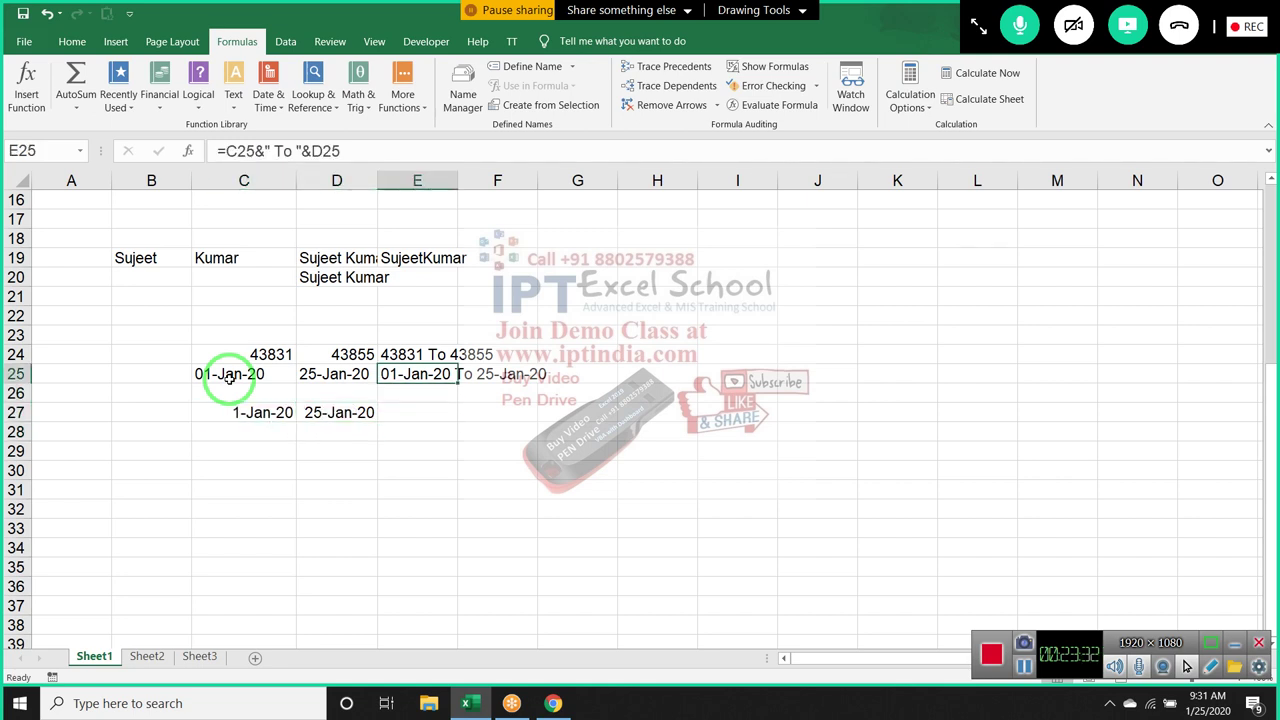
{"action": "key", "text": "Up"}
{"action": "key", "text": "ctrl+c"}
{"action": "key", "text": "Down"}
{"action": "key", "text": "Down"}
{"action": "key", "text": "Down"}
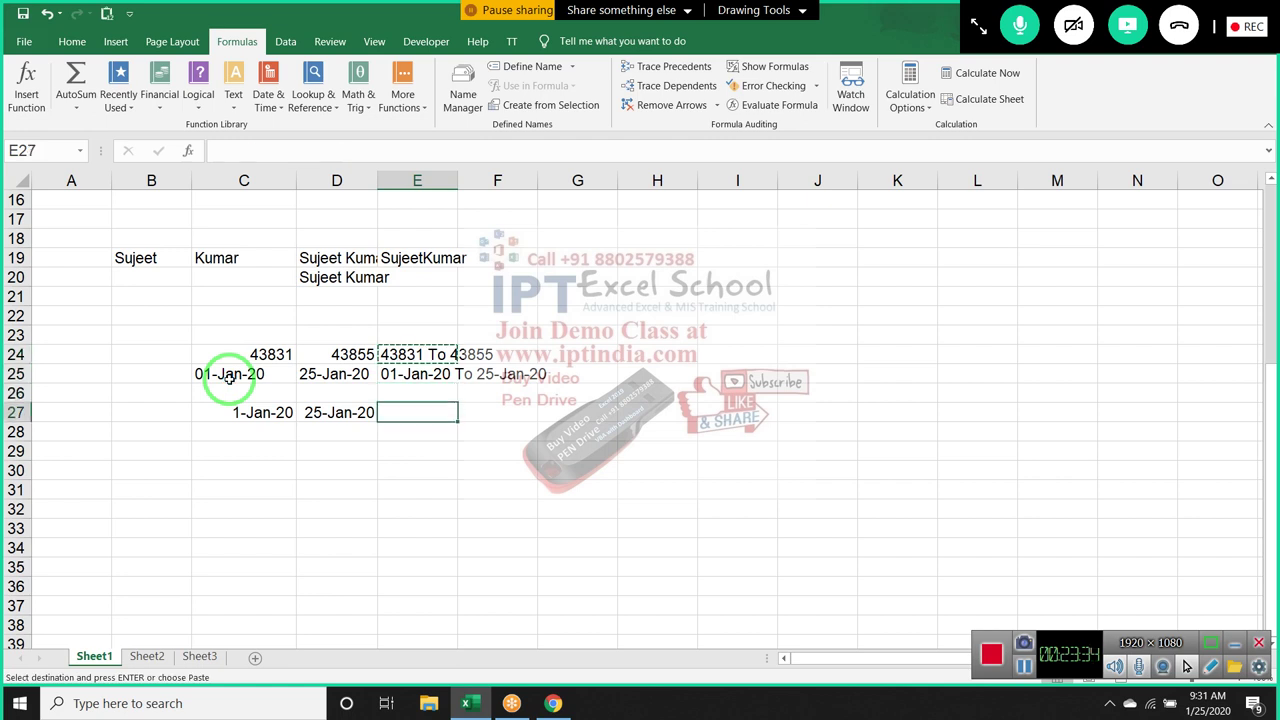
{"action": "key", "text": "Return"}
{"action": "key", "text": "Down"}
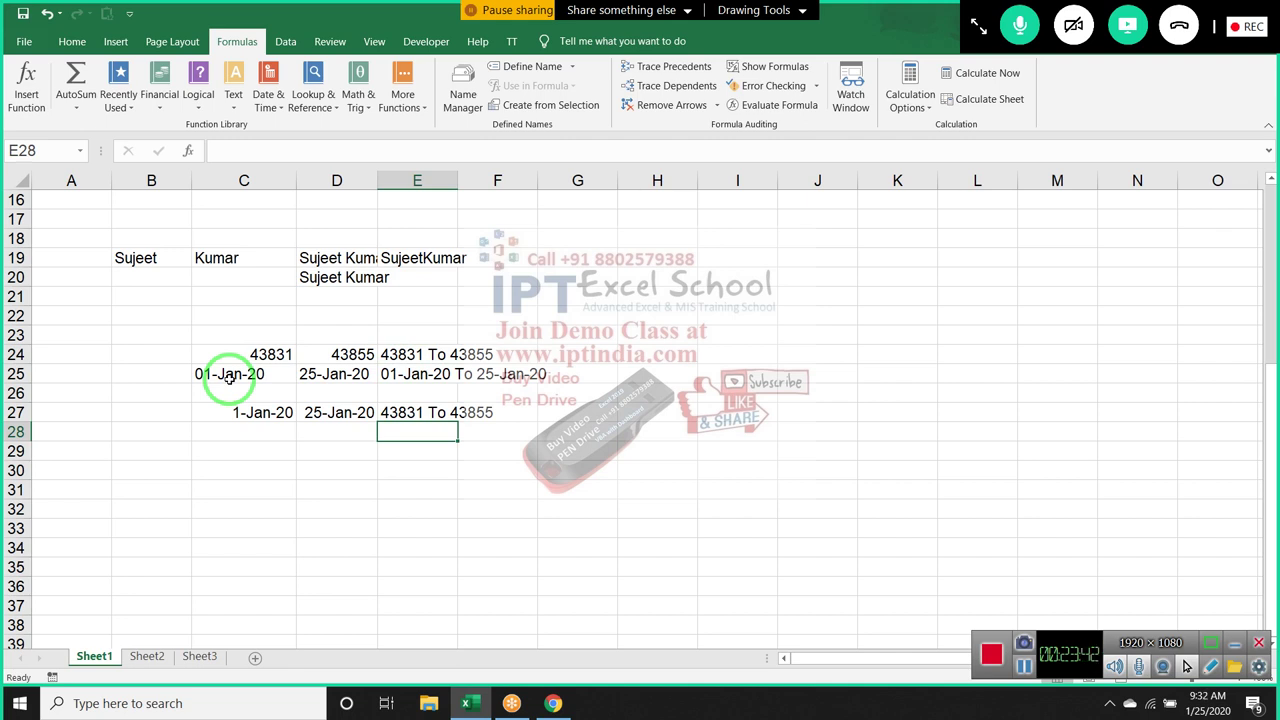
{"action": "key", "text": "Up"}
{"action": "key", "text": "Delete"}
Enter =TEXT(C27,"DD-MMM-YY") in E27 to show 01-Jan-20 as text
{"action": "type", "text": "="}
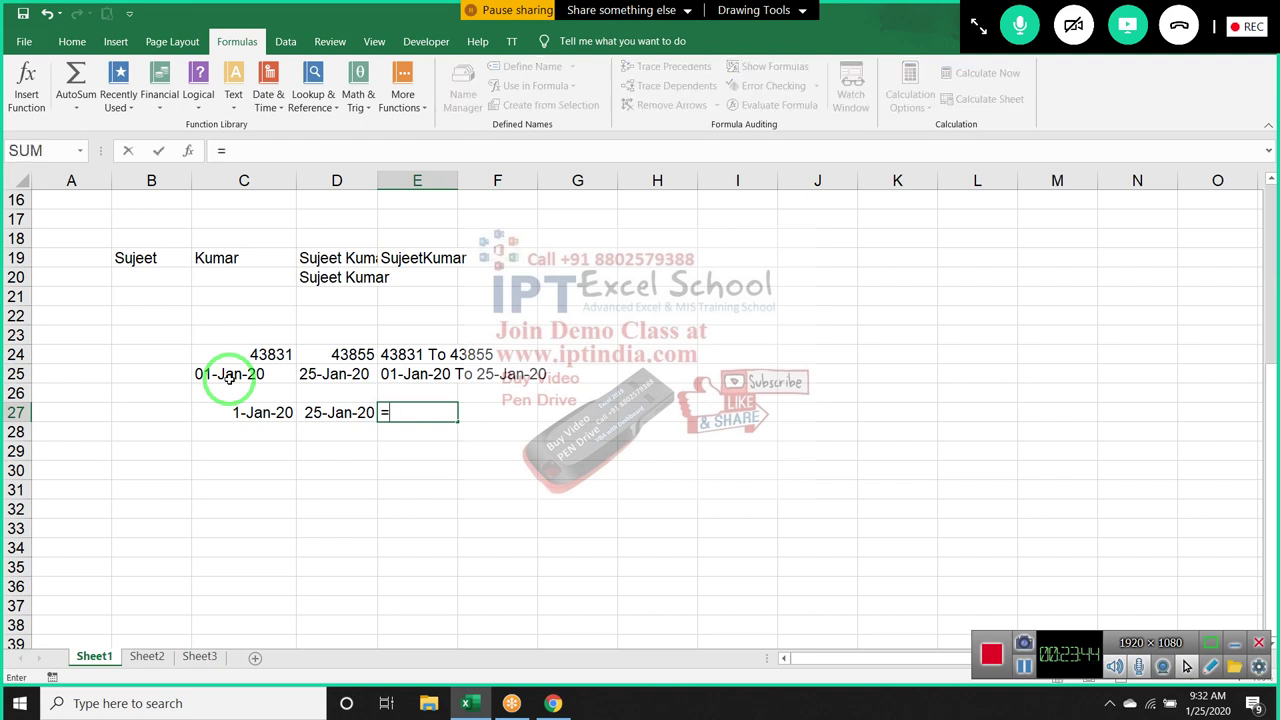
{"action": "type", "text": "te"}
{"action": "key", "text": "Tab"}
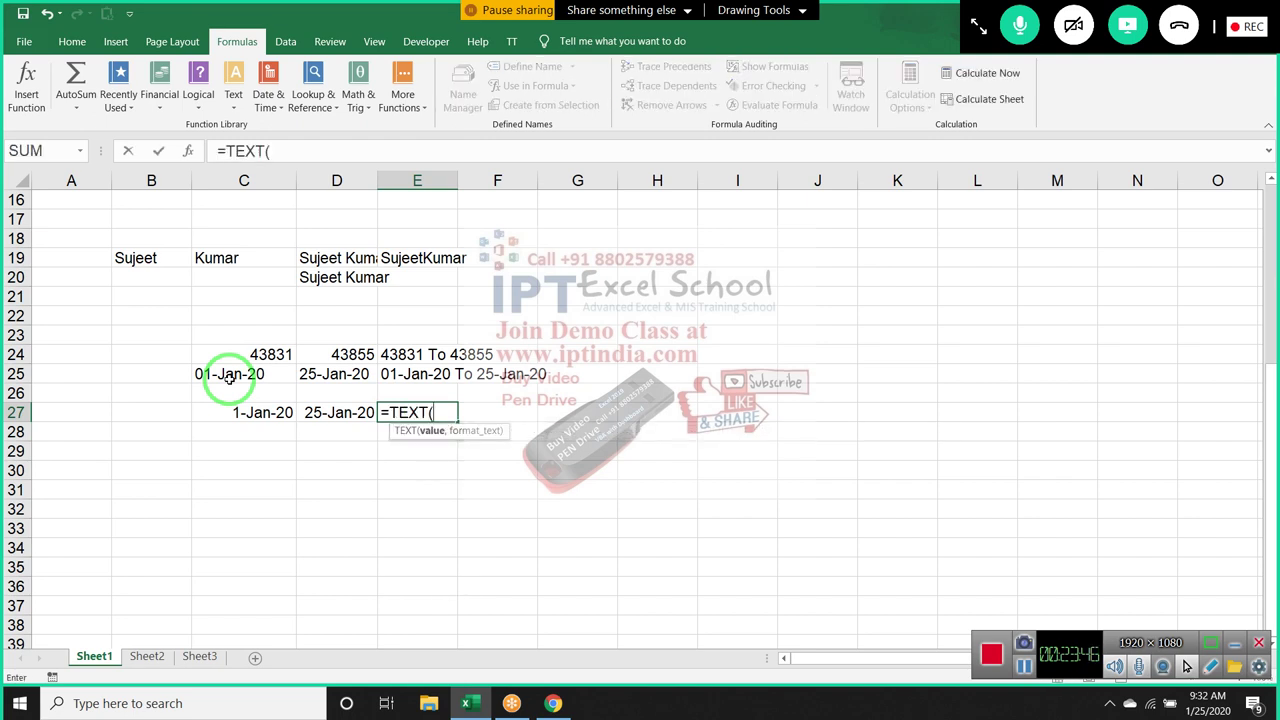
{"action": "key", "text": "Left"}
{"action": "key", "text": "Left"}
{"action": "type", "text": ","}
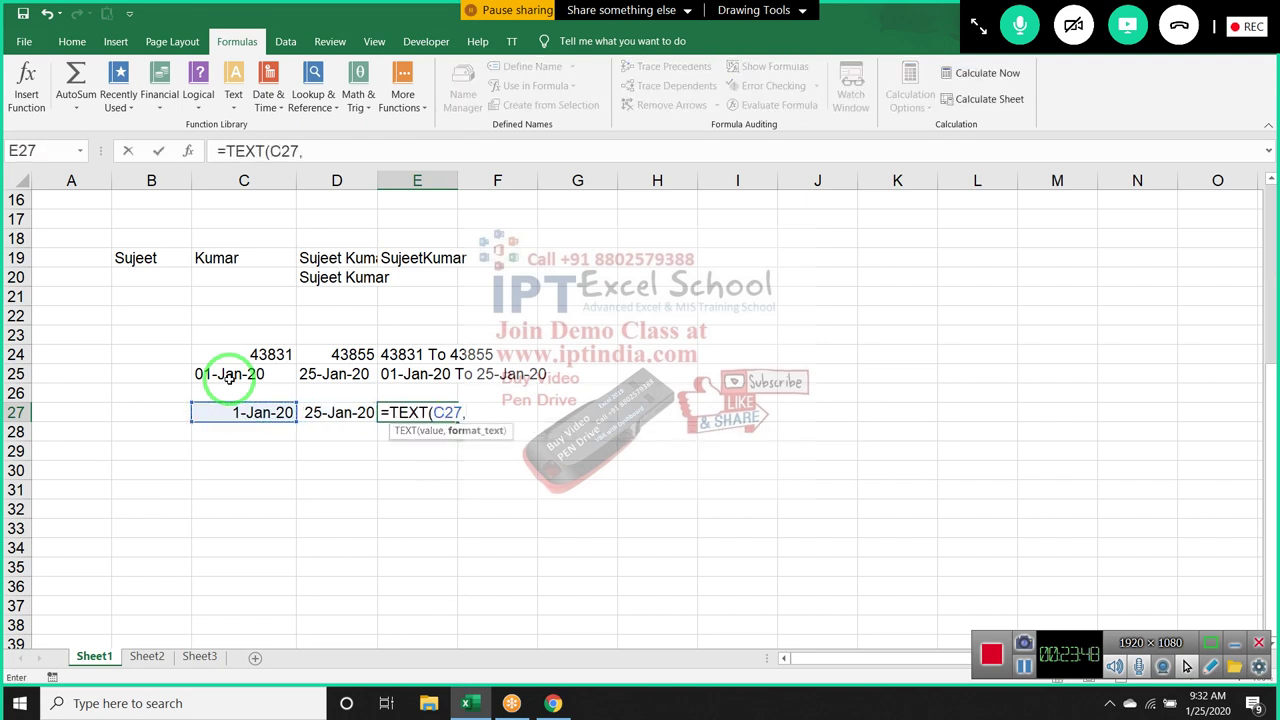
{"action": "type", "text": "\"DD"}
{"action": "type", "text": "-MM"}
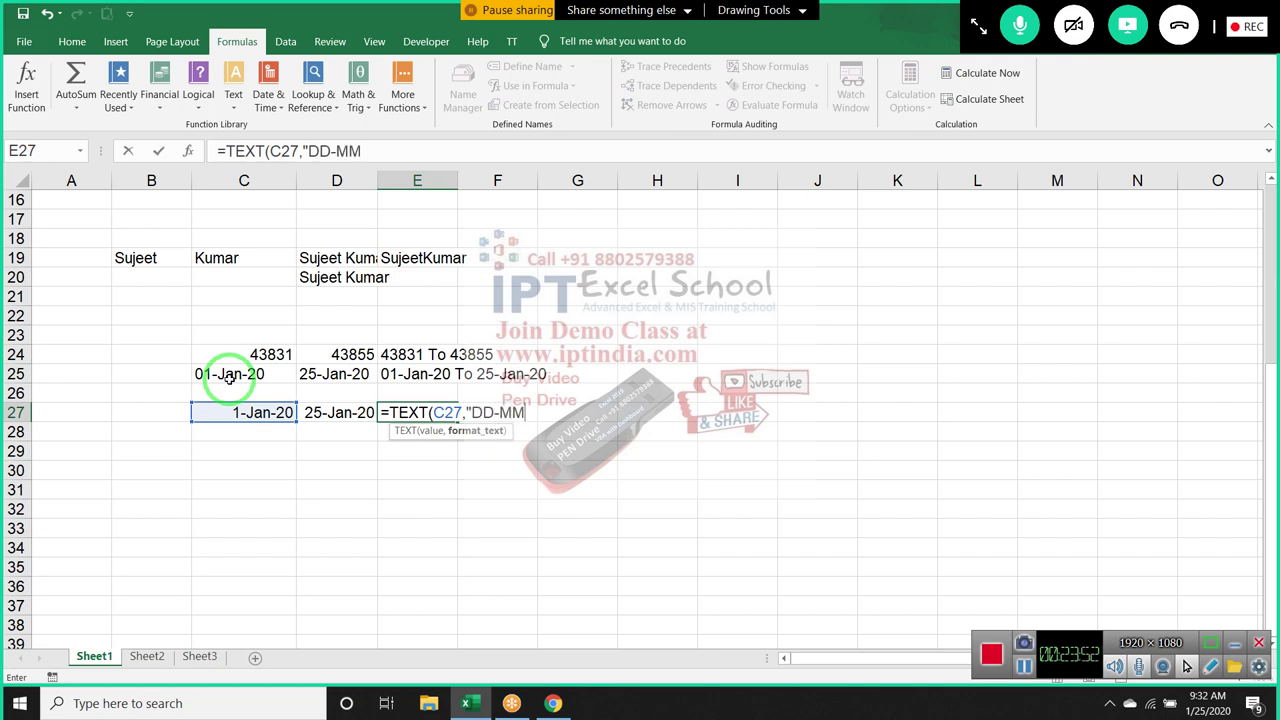
{"action": "type", "text": "M"}
{"action": "type", "text": "-"}
{"action": "type", "text": "YY"}
{"action": "type", "text": "\""}
{"action": "key", "text": "Return"}
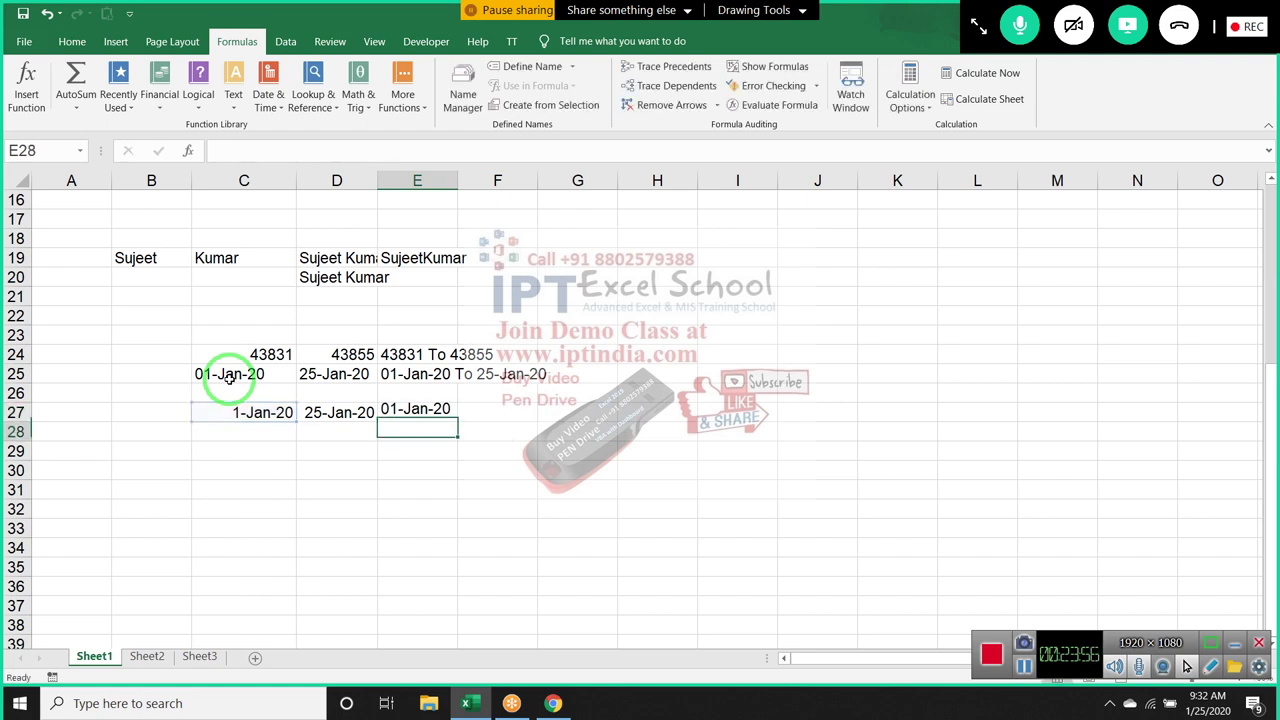
{"action": "key", "text": "Up"}
Copy the TEXT formula to F27 to check the 25-Jan-20 result, then clear F27
{"action": "key", "text": "ctrl+c"}
{"action": "key", "text": "Right"}
{"action": "key", "text": "ctrl+v"}
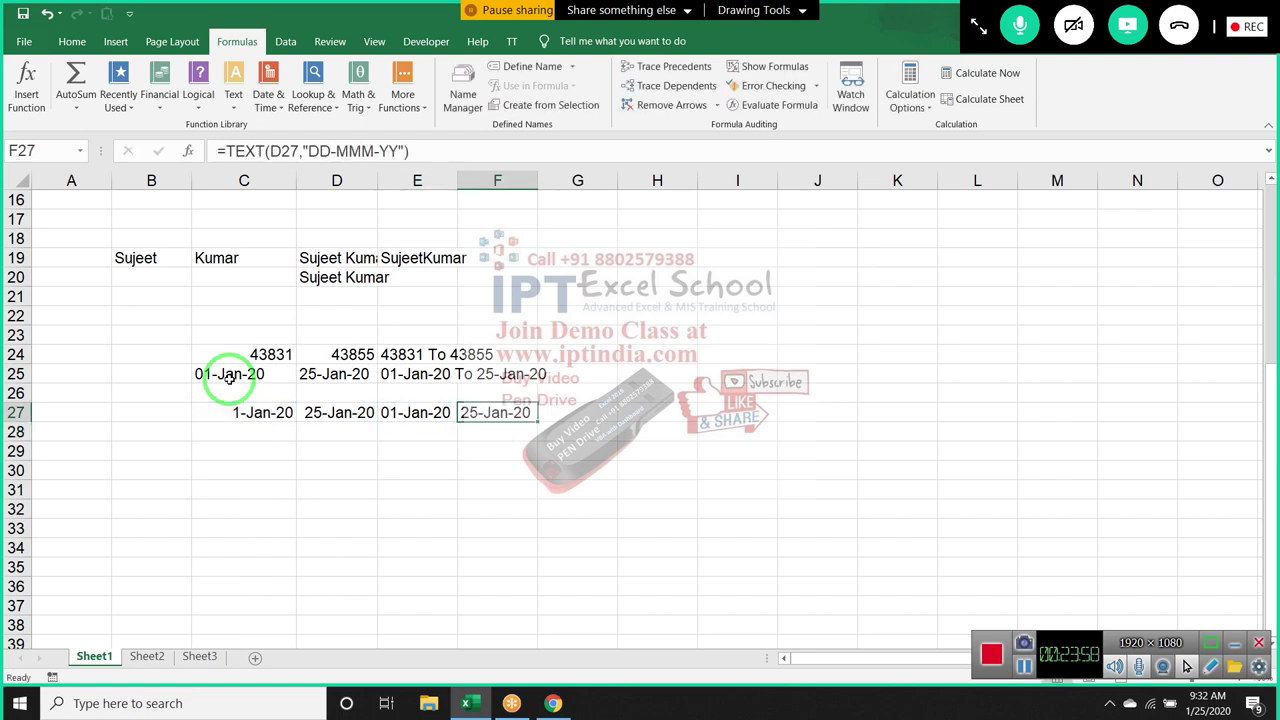
{"action": "key", "text": "Left"}
{"action": "key", "text": "Right"}
{"action": "key", "text": "Left"}
{"action": "key", "text": "Right"}
{"action": "key", "text": "Delete"}
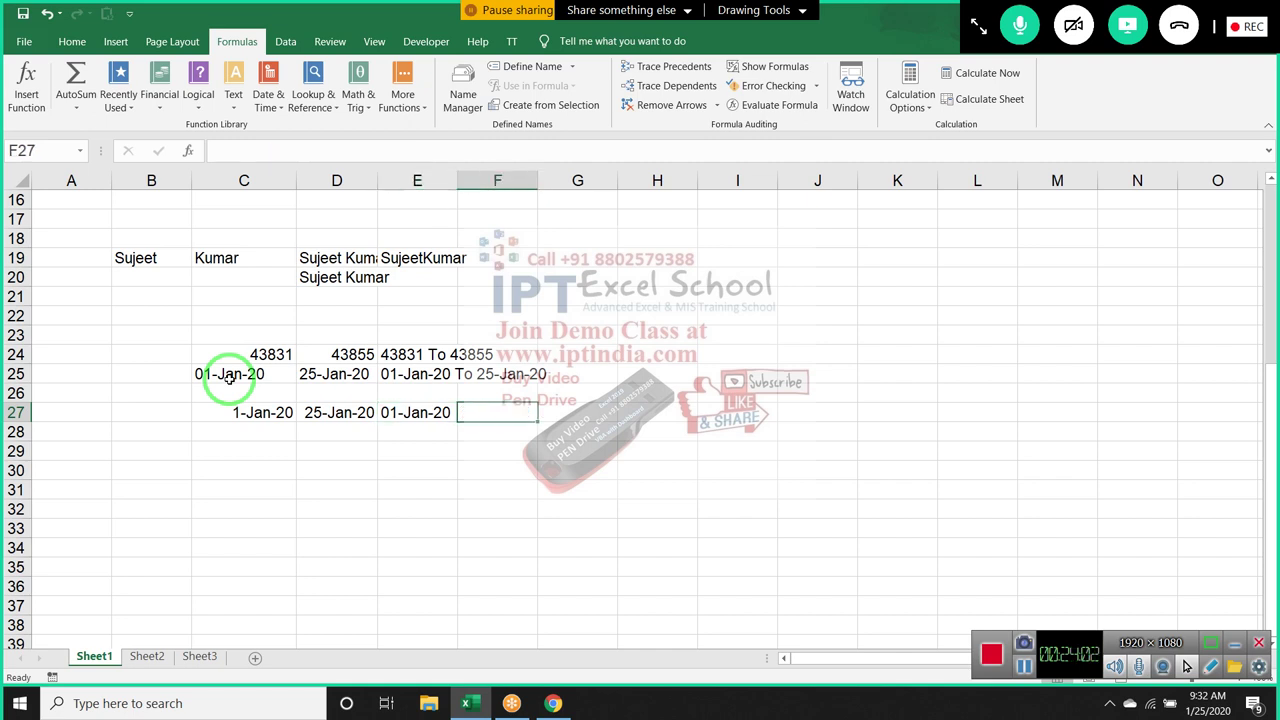
{"action": "key", "text": "Left"}
Append &" to "&TEXT(D27,"DD-MMM-YY") to E27's formula, giving '01-Jan-20 to 25-Jan-20'
{"action": "left_click", "coordinate": [438, 157]}
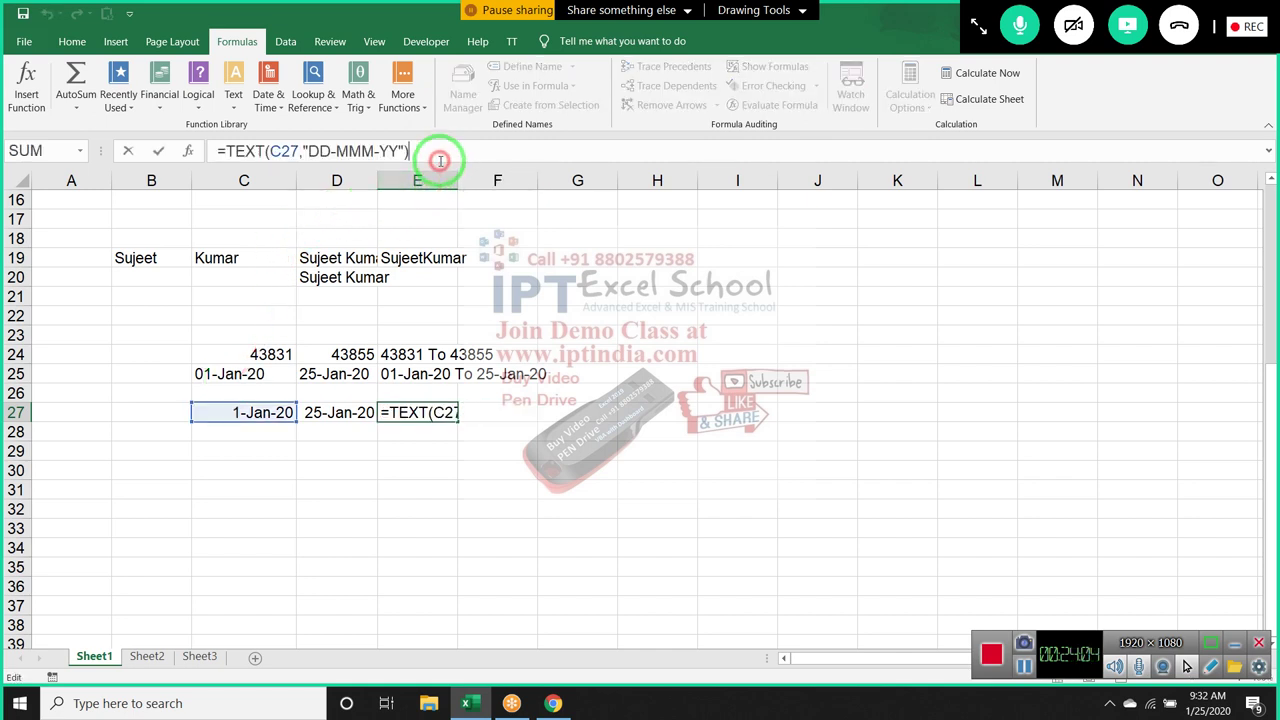
{"action": "type", "text": "&"}
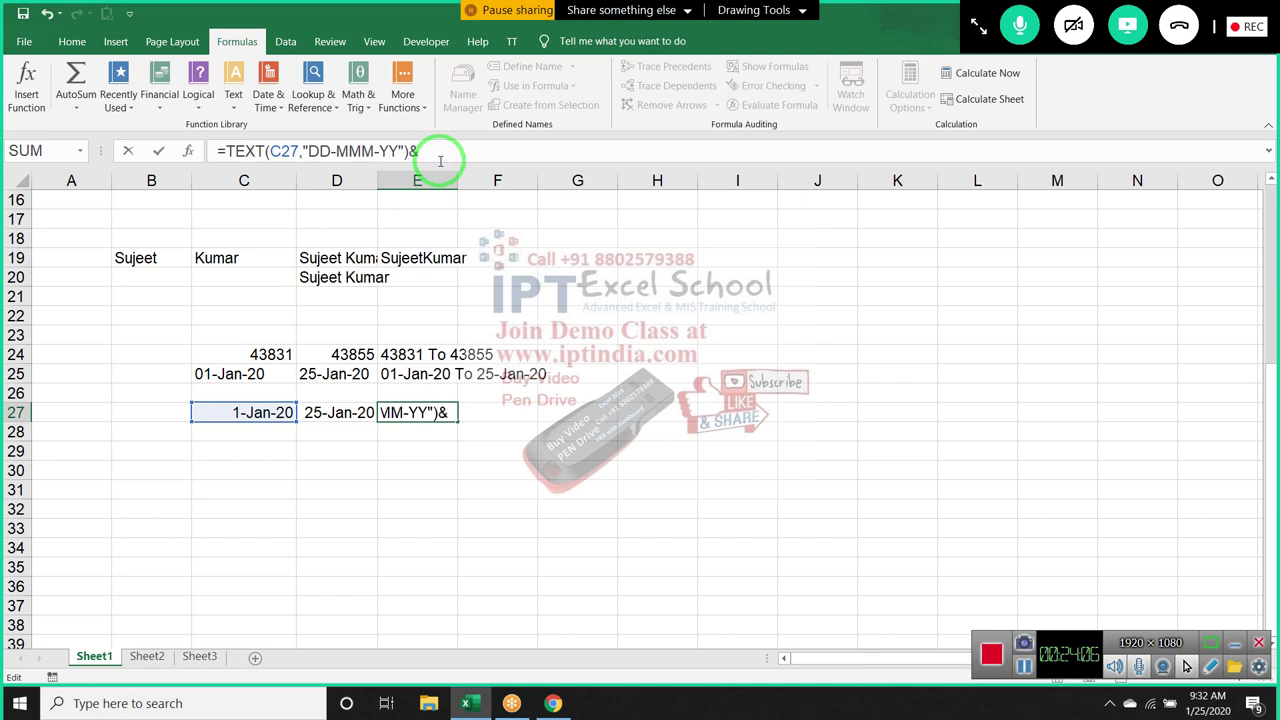
{"action": "type", "text": "\"-"}
{"action": "key", "text": "BackSpace"}
{"action": "type", "text": "to"}
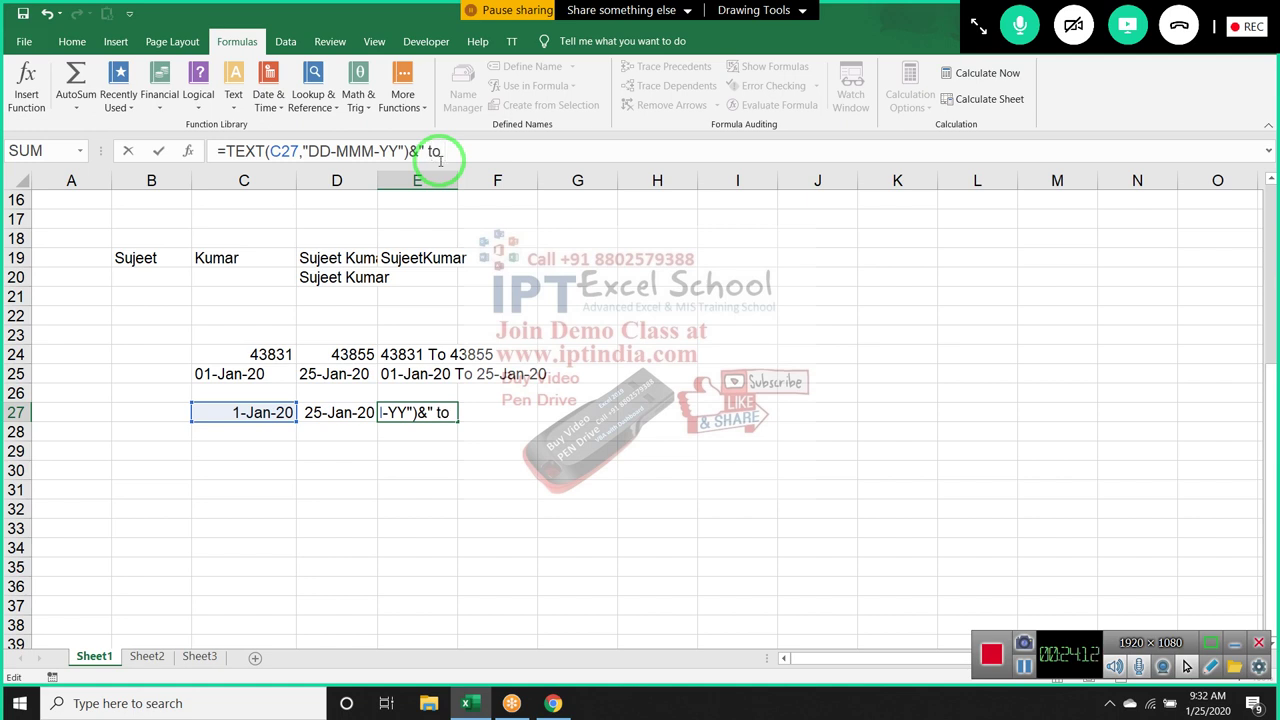
{"action": "type", "text": " \""}
{"action": "type", "text": " &te"}
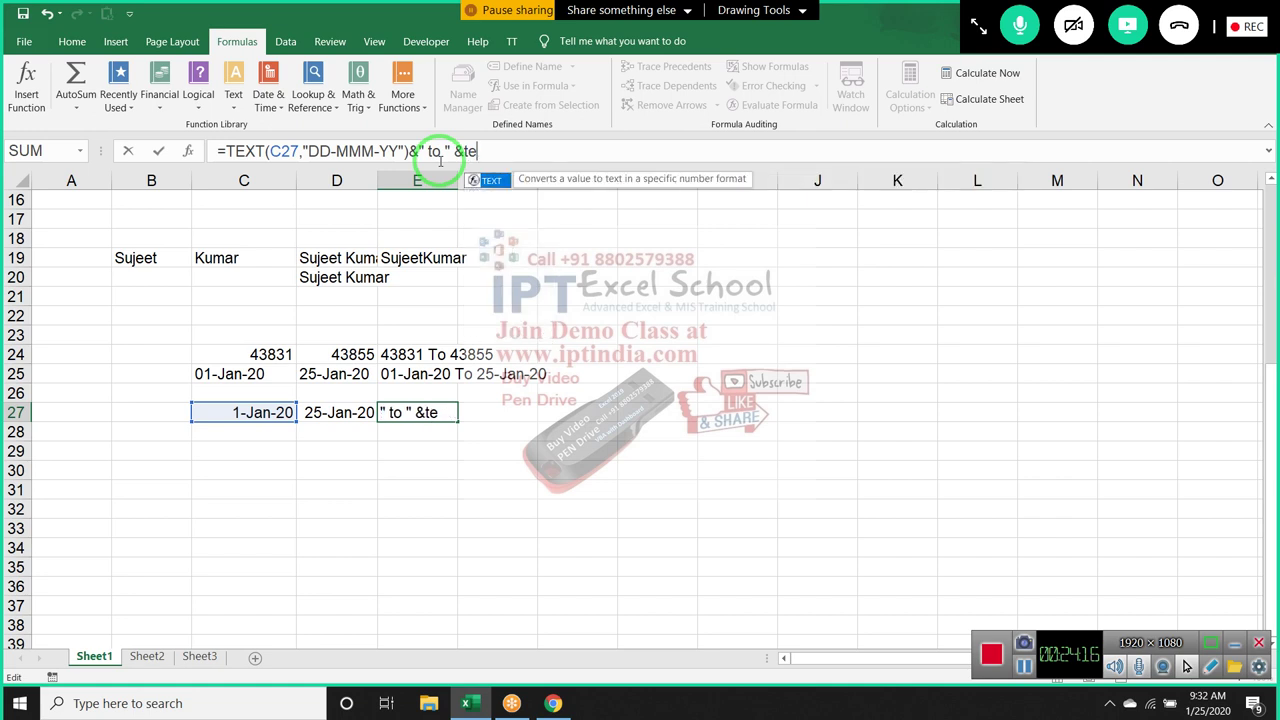
{"action": "key", "text": "Tab"}
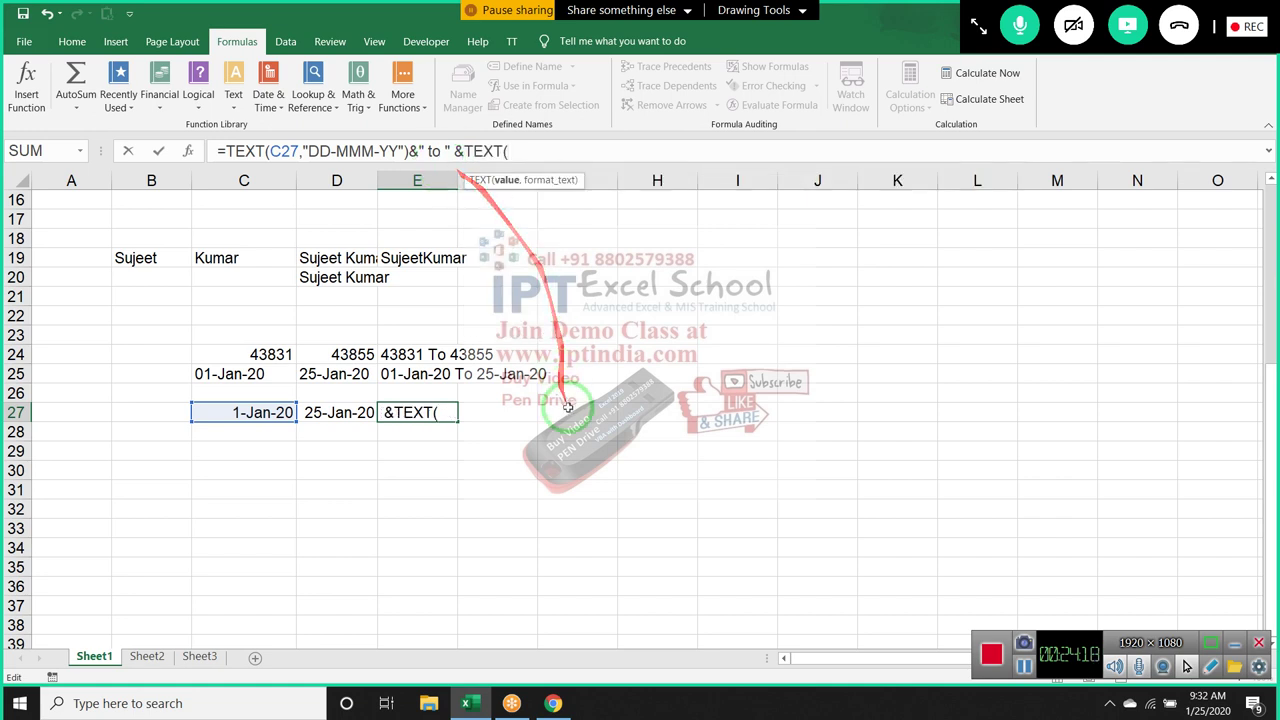
{"action": "left_click", "coordinate": [335, 413]}
{"action": "type", "text": ","}
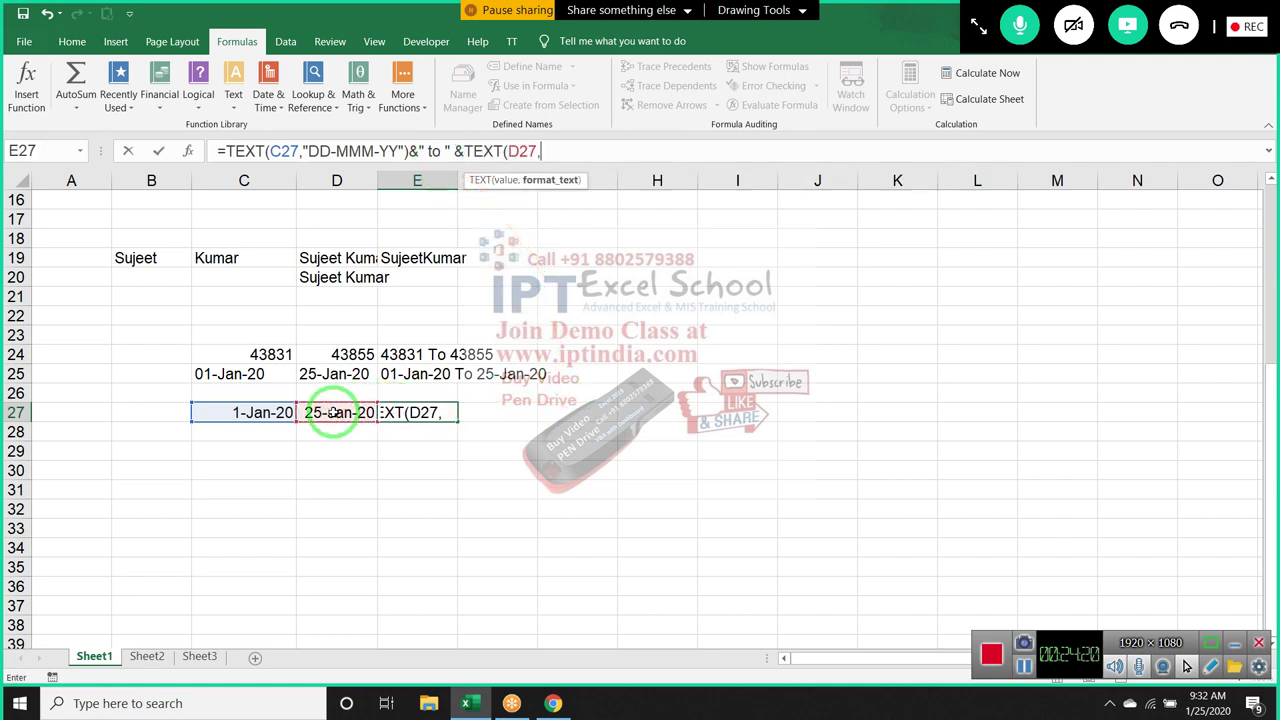
{"action": "type", "text": "\"DD"}
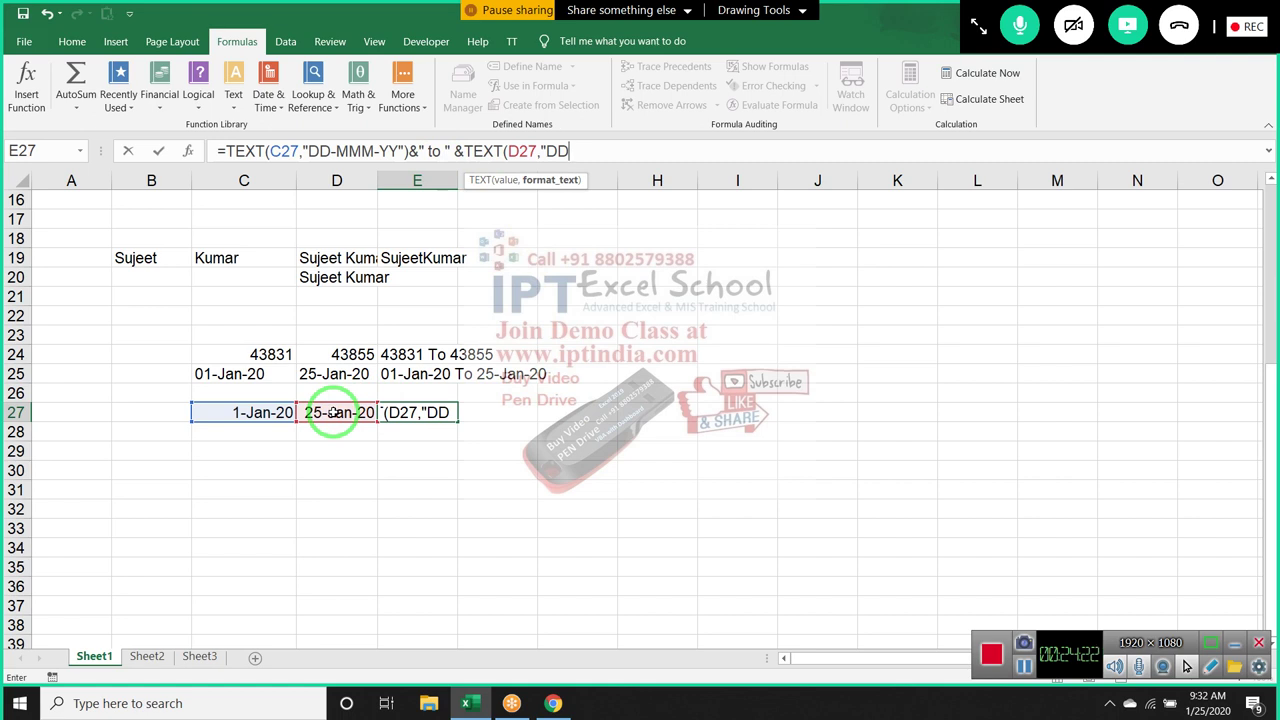
{"action": "type", "text": "-MMM-"}
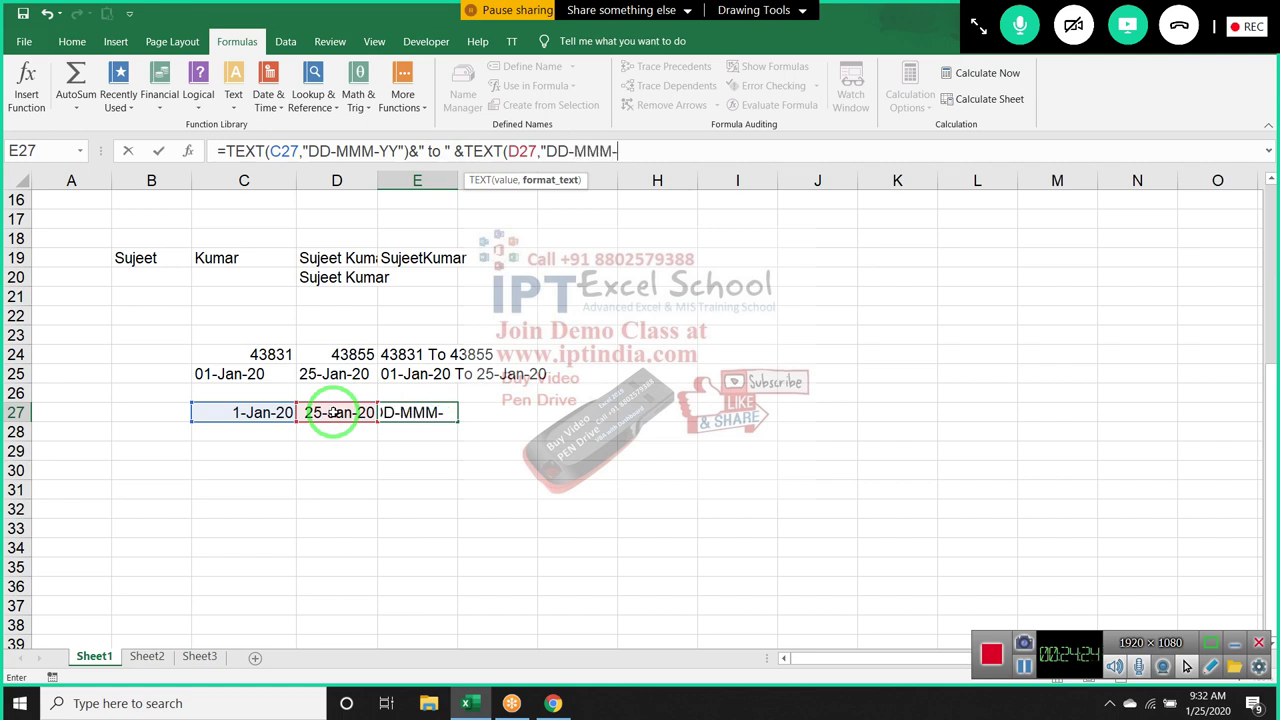
{"action": "type", "text": "YY\""}
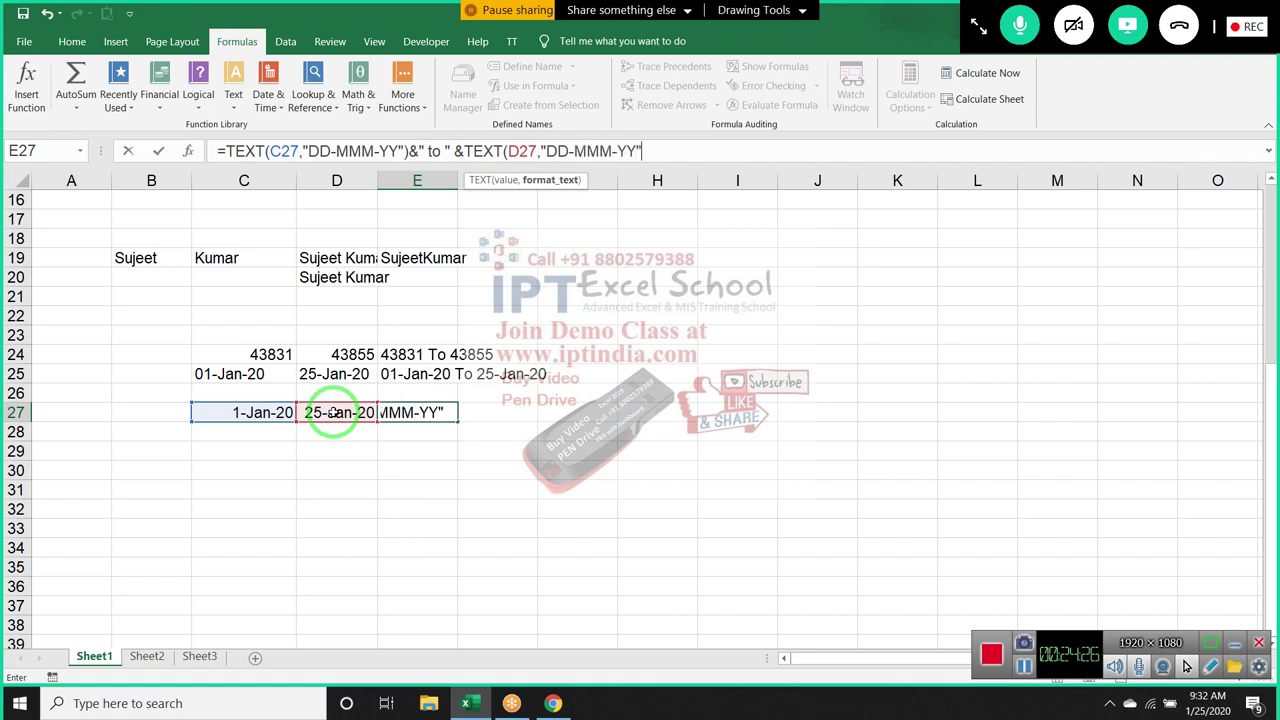
{"action": "type", "text": ")"}
{"action": "key", "text": "Return"}
{"action": "key", "text": "Up"}
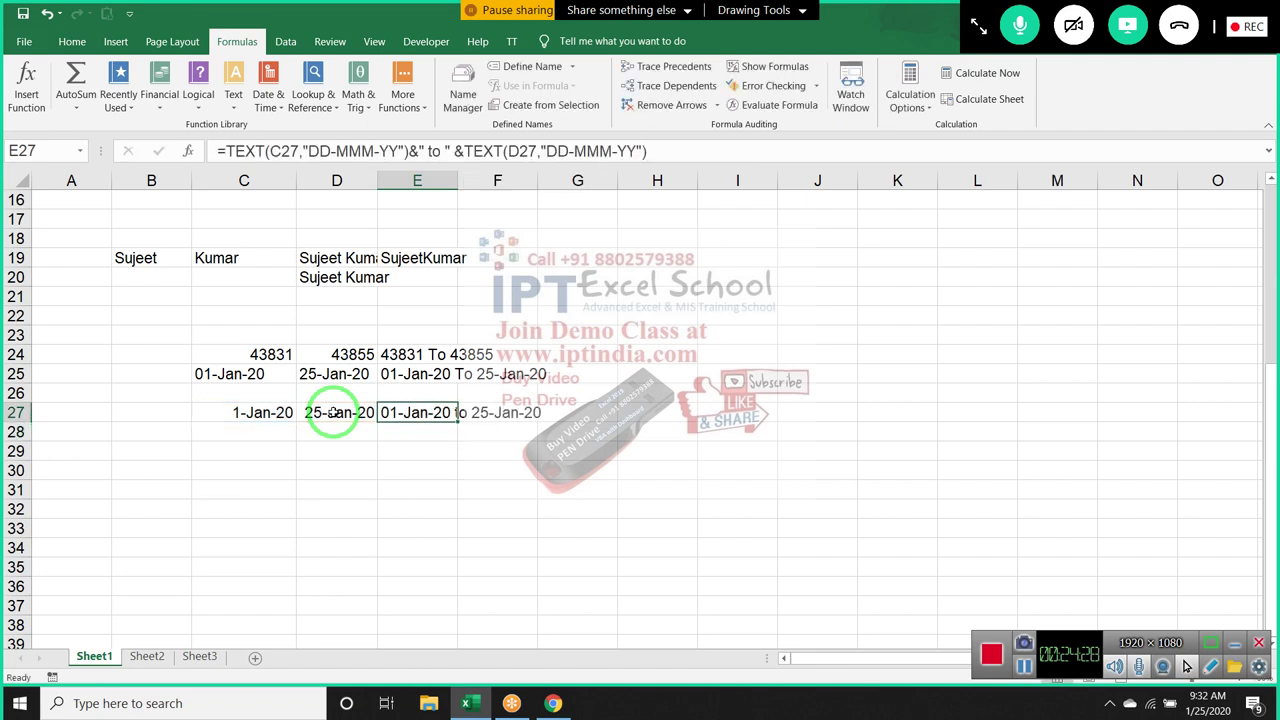